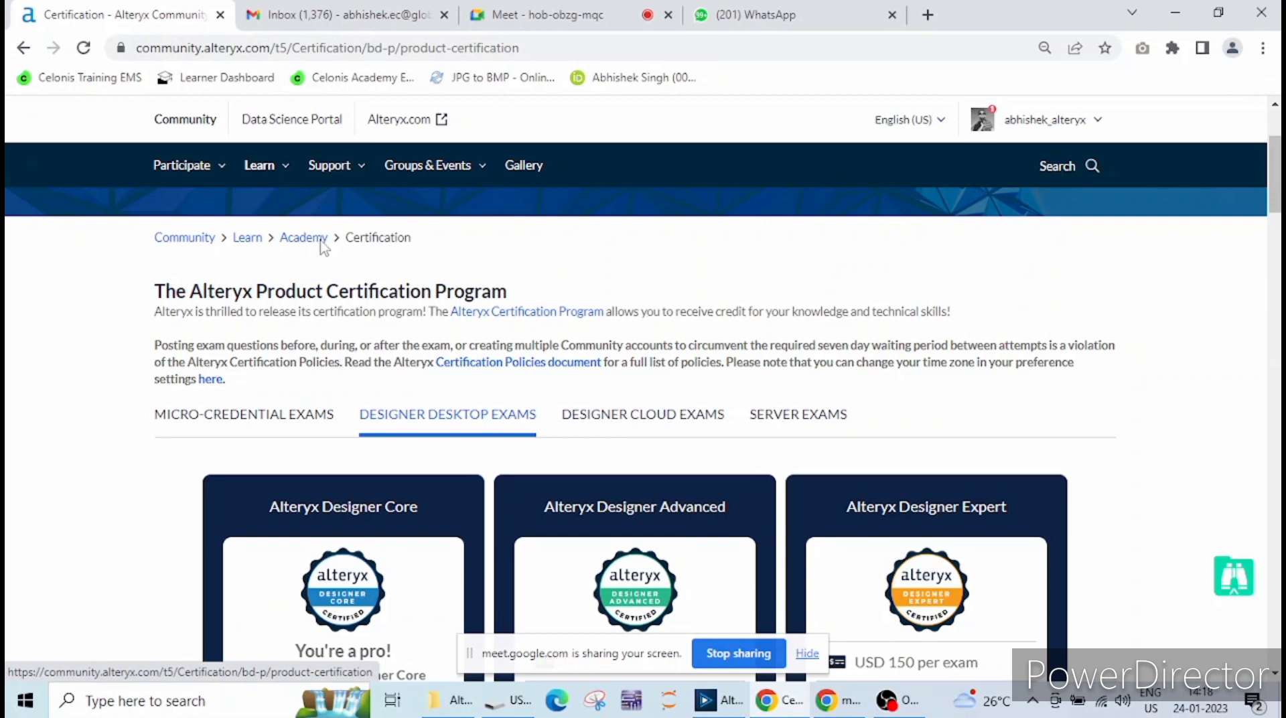
Show the micro-credential exams in the Alteryx certification program and review the details of the Foundation and Machine Learning Fundamentals exams.
mouse_move(278, 172)
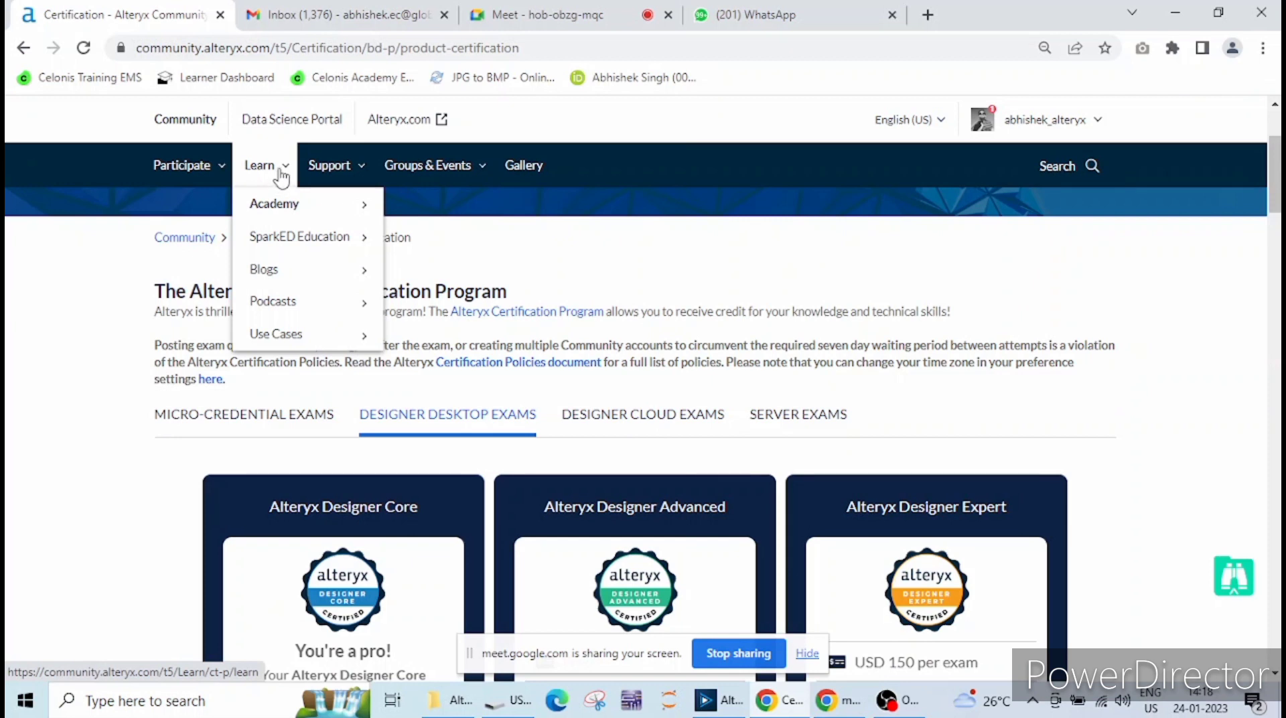
mouse_move(278, 210)
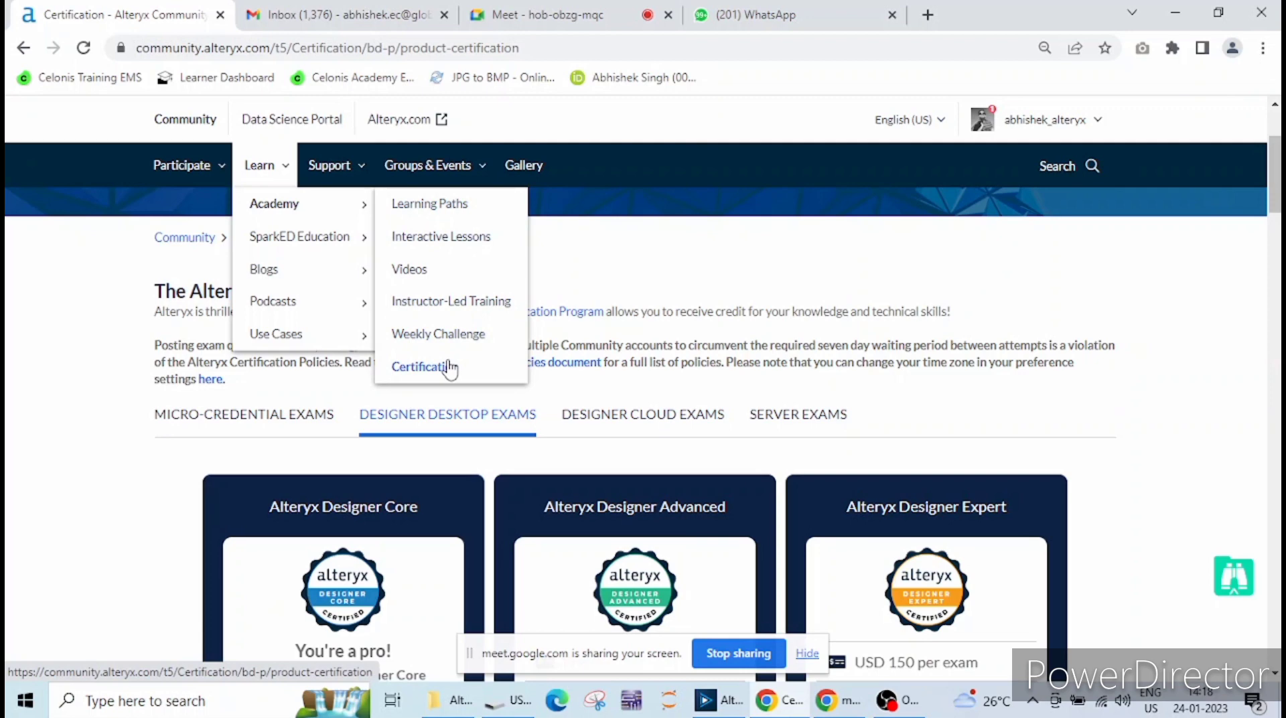
left_click(262, 422)
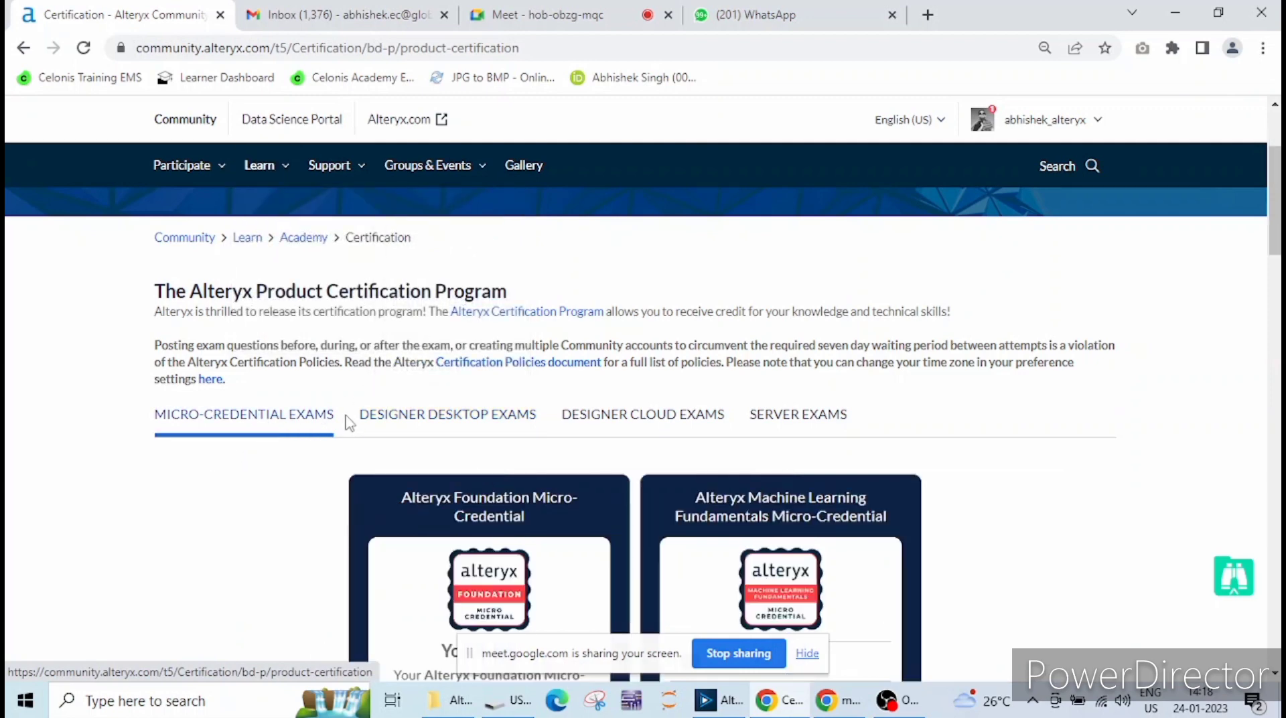
scroll(344, 422, "down", 3)
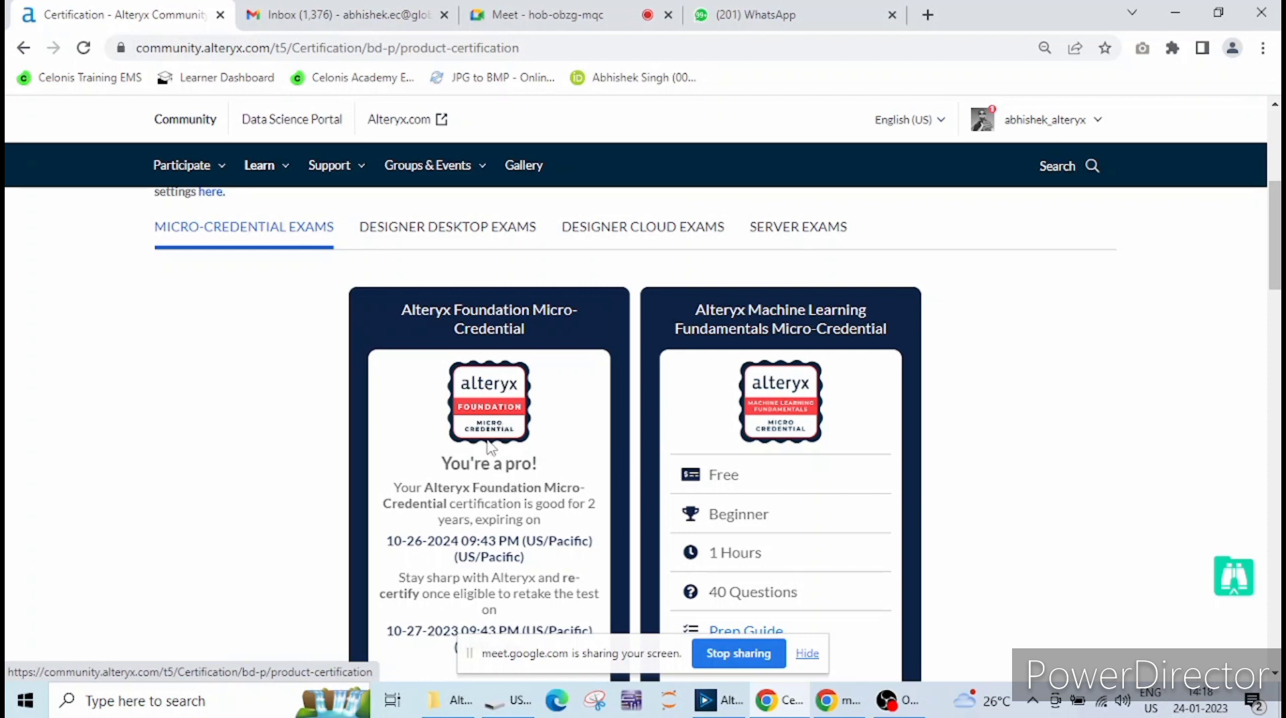
scroll(533, 456, "down", 1)
scroll(532, 455, "down", 1)
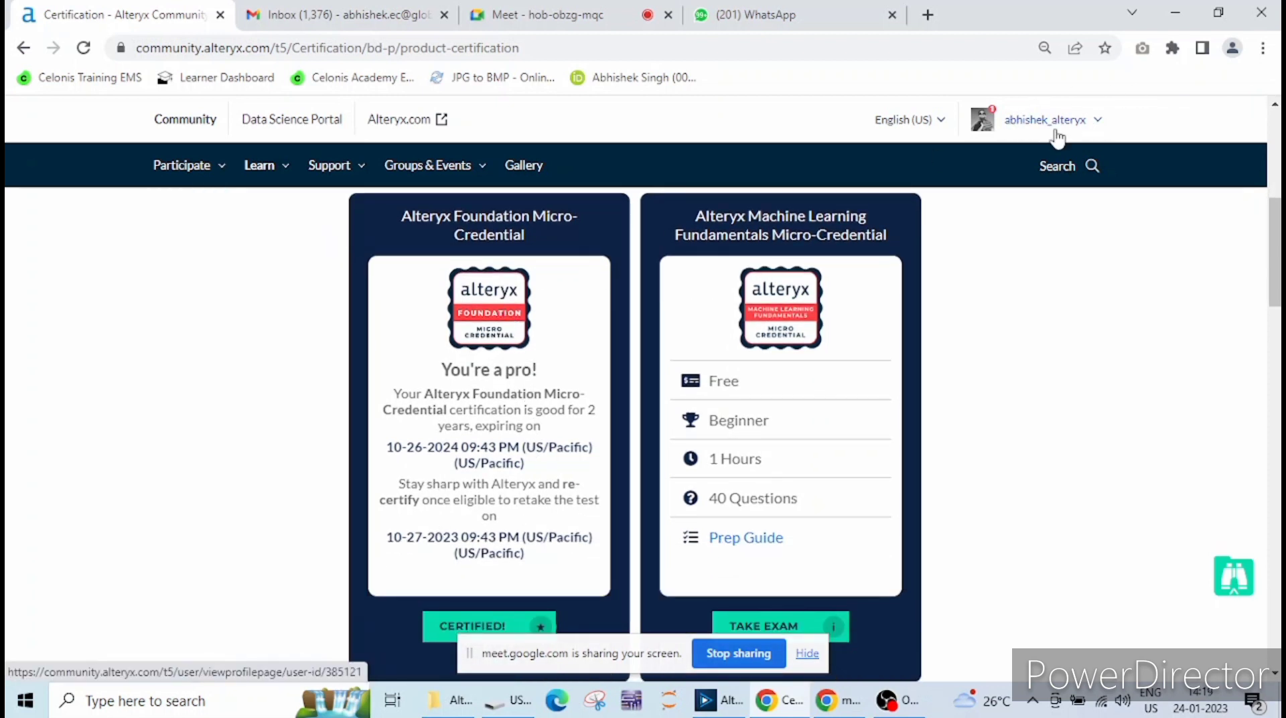
scroll(503, 556, "down", 1)
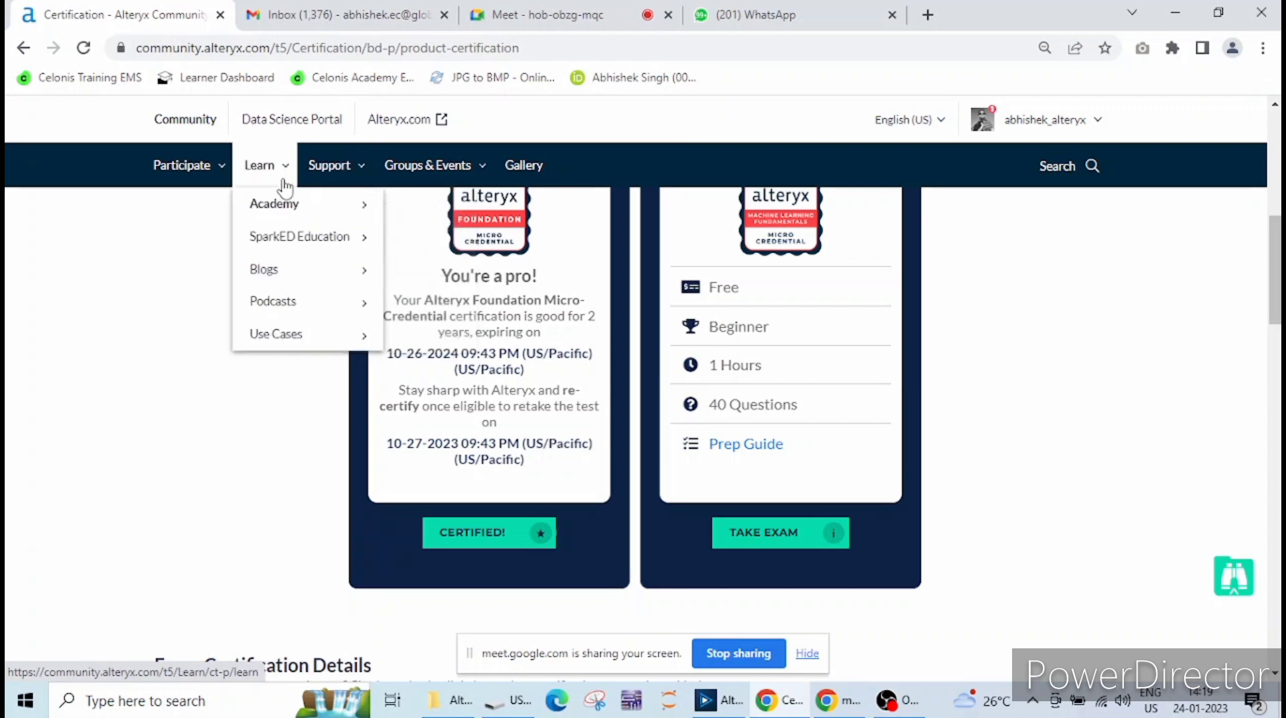
Show the Designer Desktop exams and review the Core, Advanced and Expert exam details.
scroll(261, 201, "up", 2)
scroll(405, 345, "up", 2)
left_click(453, 320)
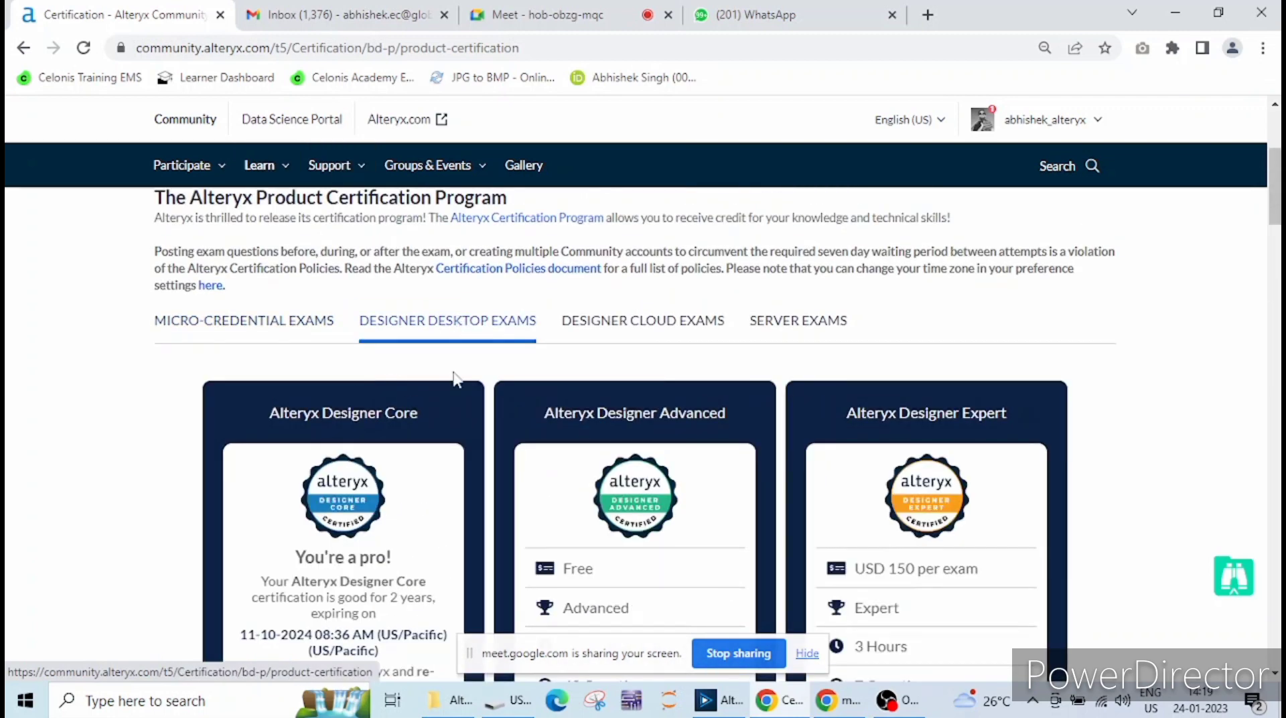
scroll(462, 375, "down", 1)
scroll(470, 377, "down", 1)
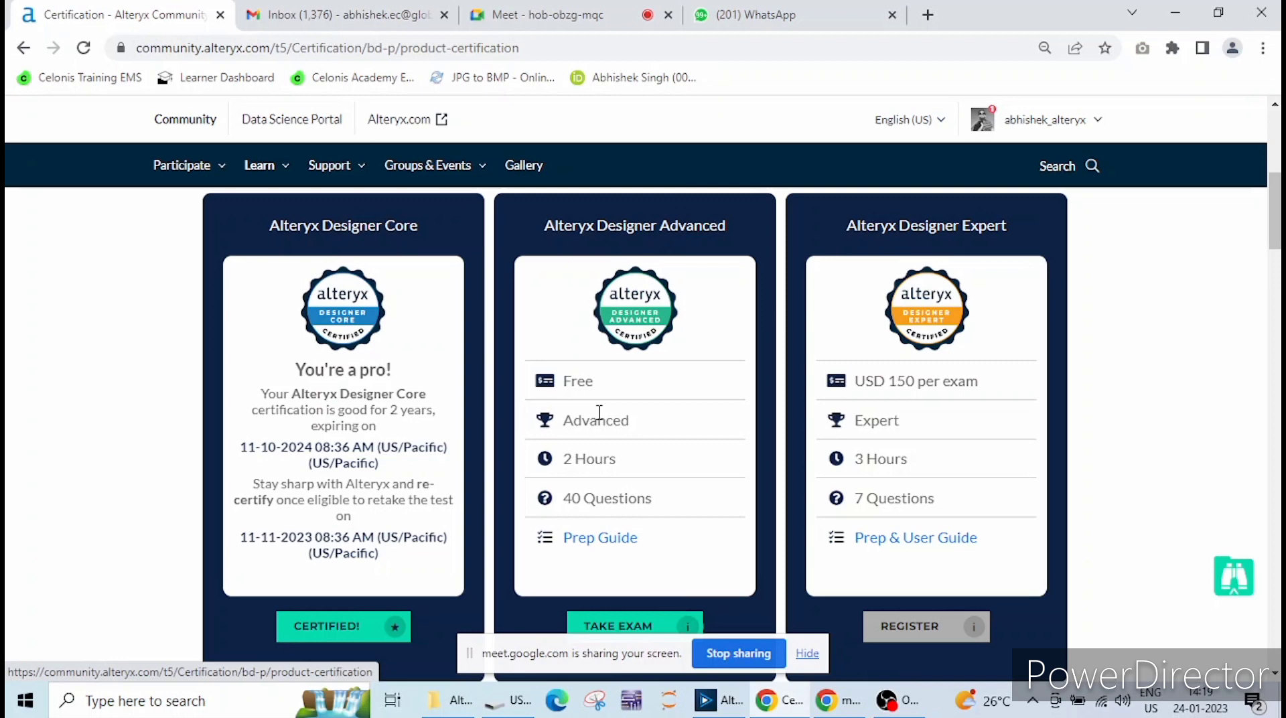
Show the Designer Cloud exams and review the Core, Advanced and Administrator exam details.
scroll(613, 402, "up", 2)
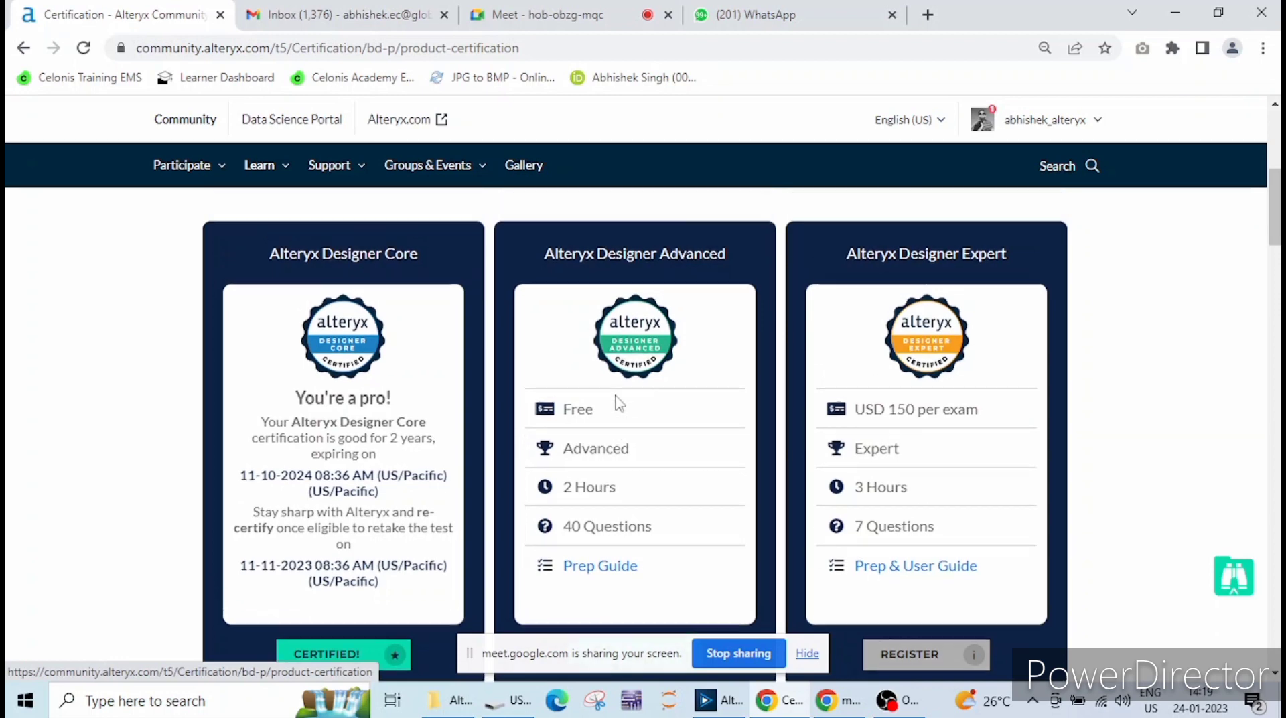
left_click(640, 231)
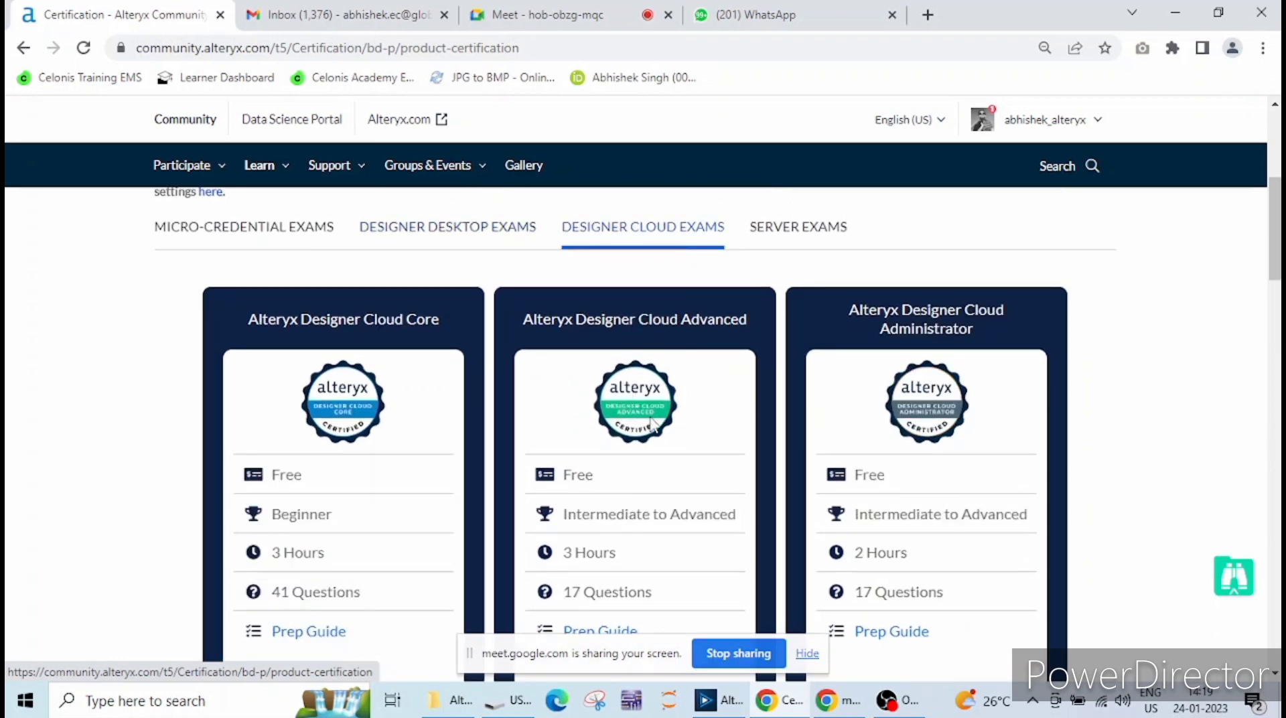
scroll(649, 418, "down", 2)
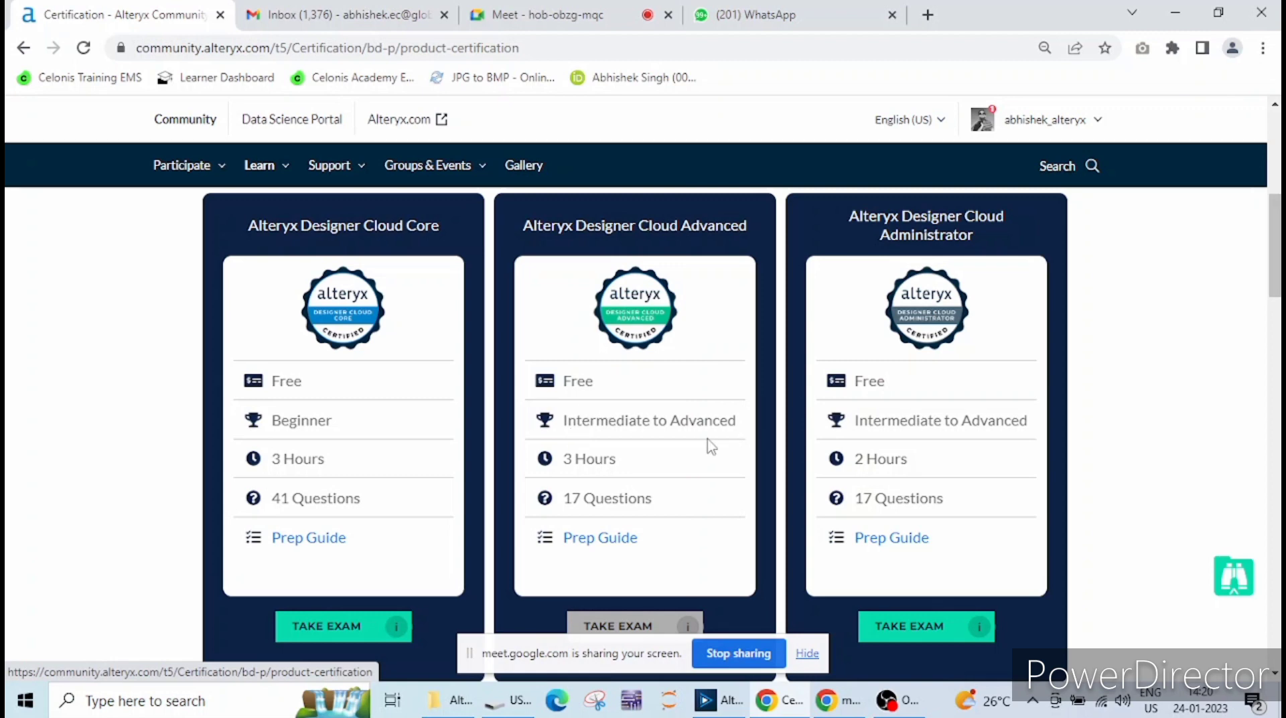
Show the Server exams and review the details of the Alteryx Server Administration exam.
scroll(709, 449, "up", 3)
left_click(806, 328)
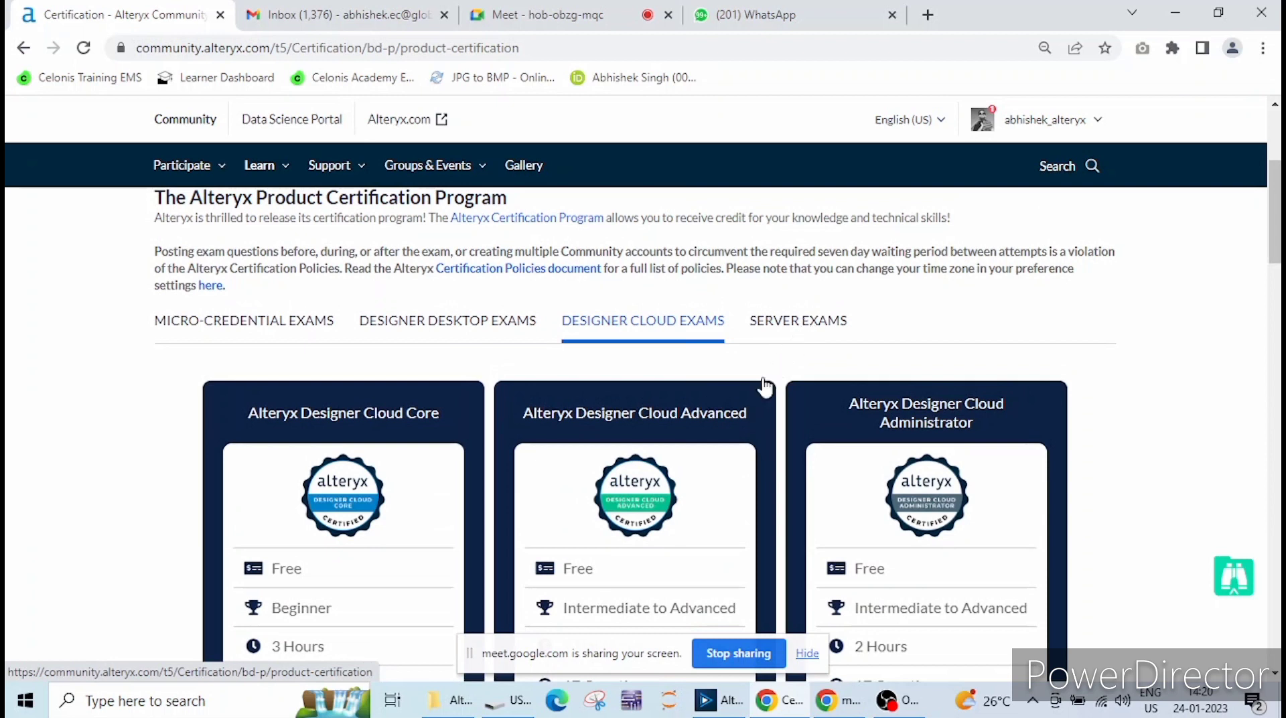
scroll(775, 399, "down", 3)
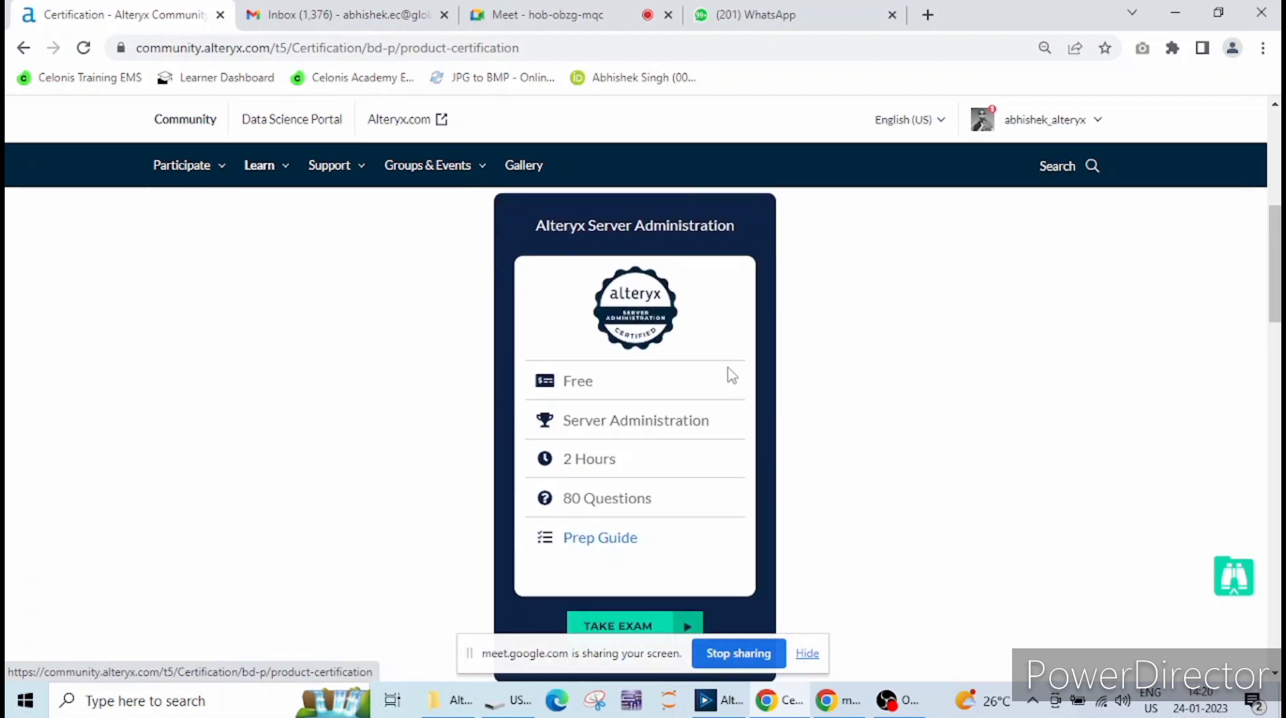
scroll(731, 373, "up", 2)
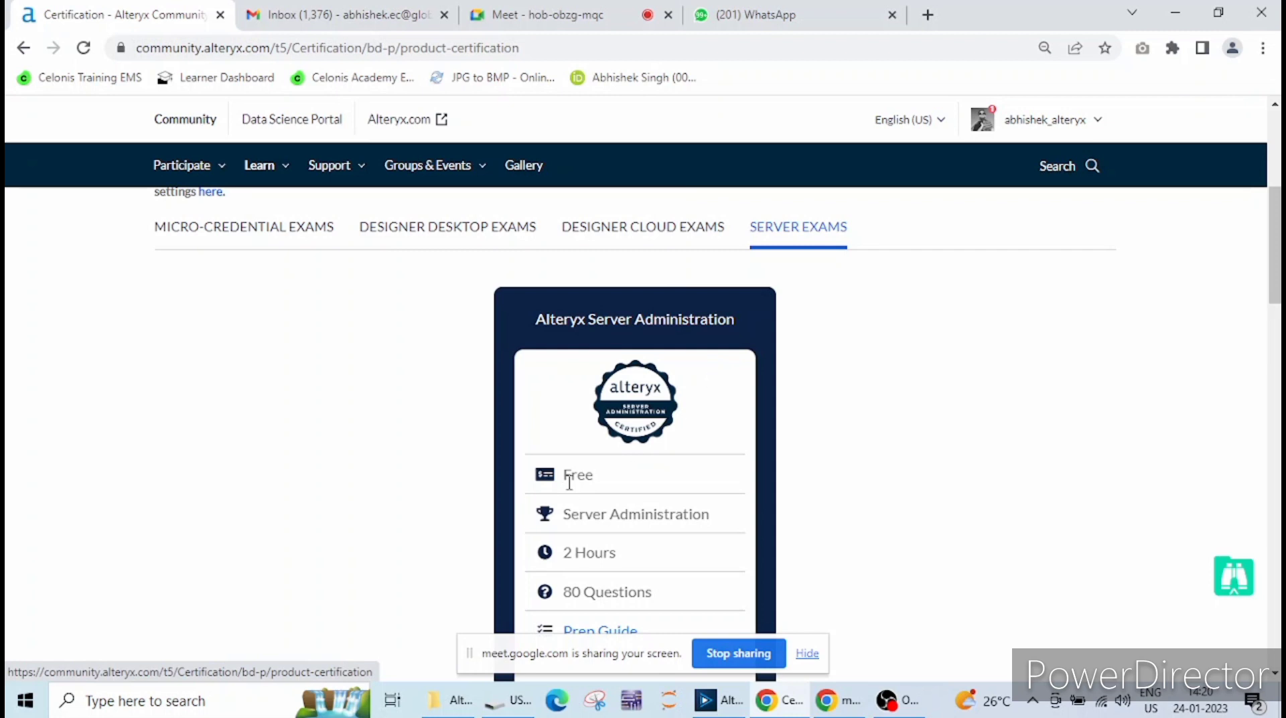
scroll(637, 501, "down", 3)
scroll(673, 429, "up", 4)
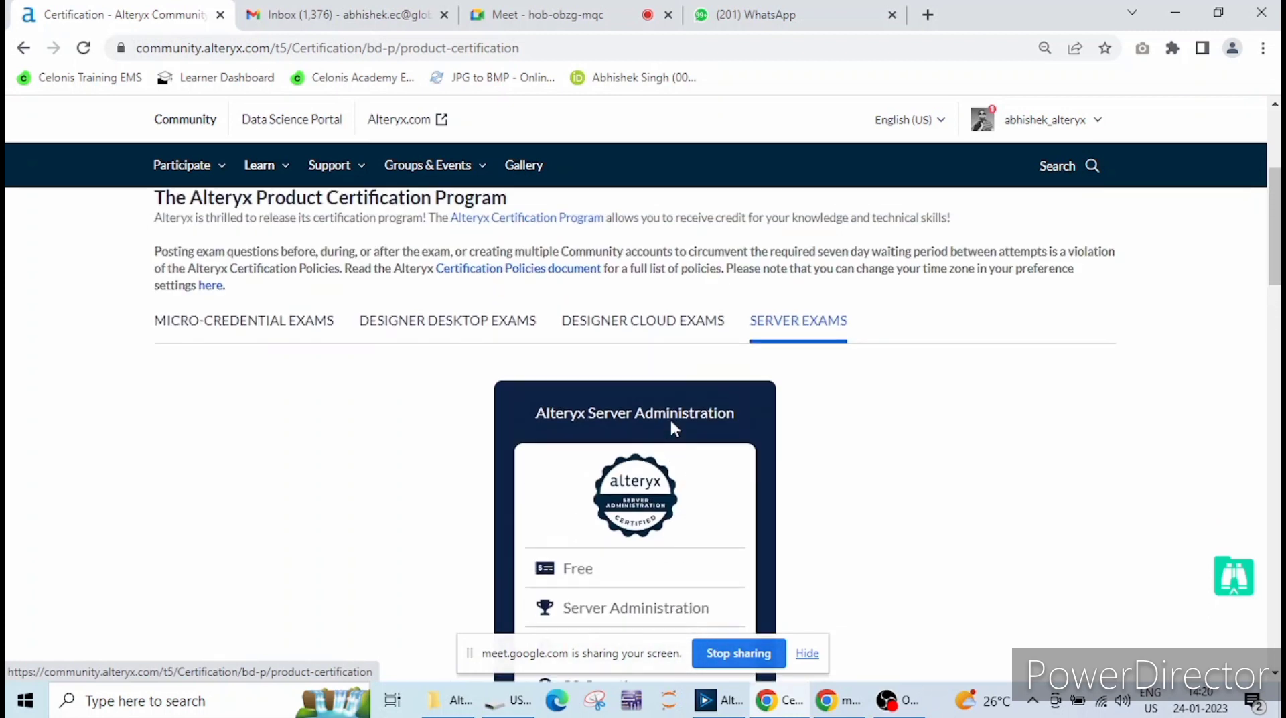
Return to the Designer Cloud exams for another look, and show the micro-credential exams again.
scroll(671, 426, "up", 2)
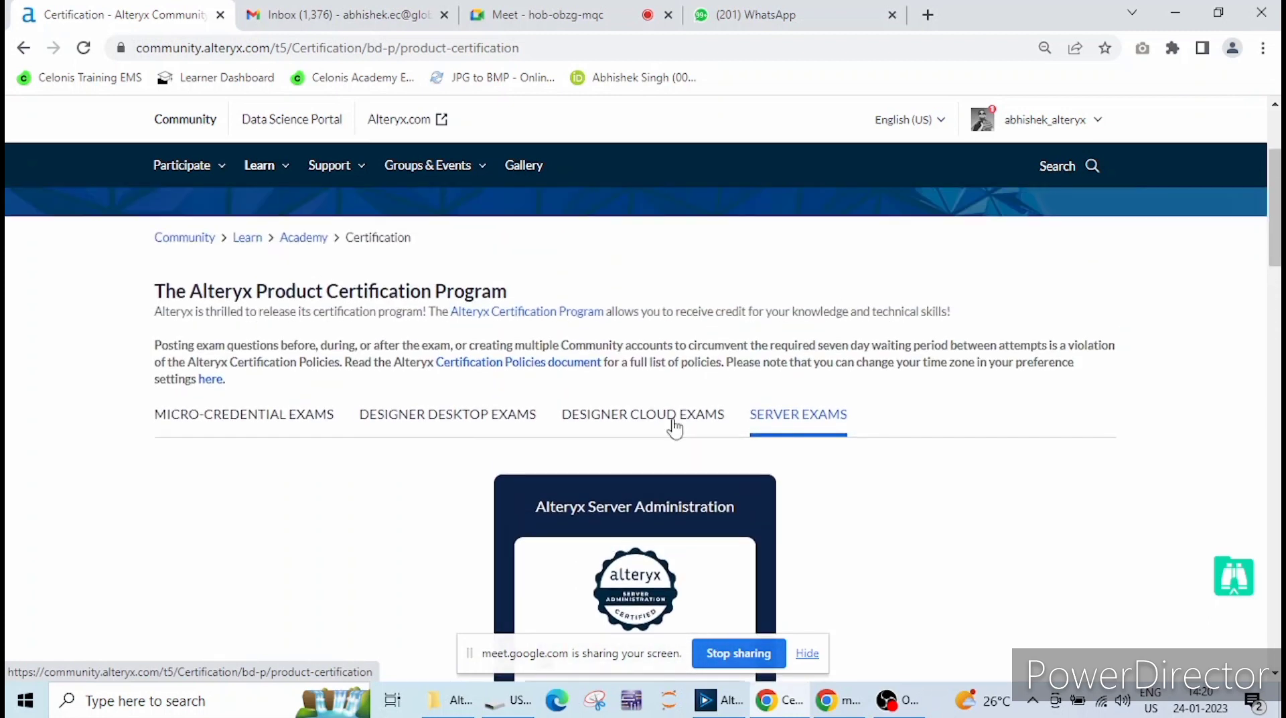
left_click(633, 423)
scroll(706, 456, "down", 4)
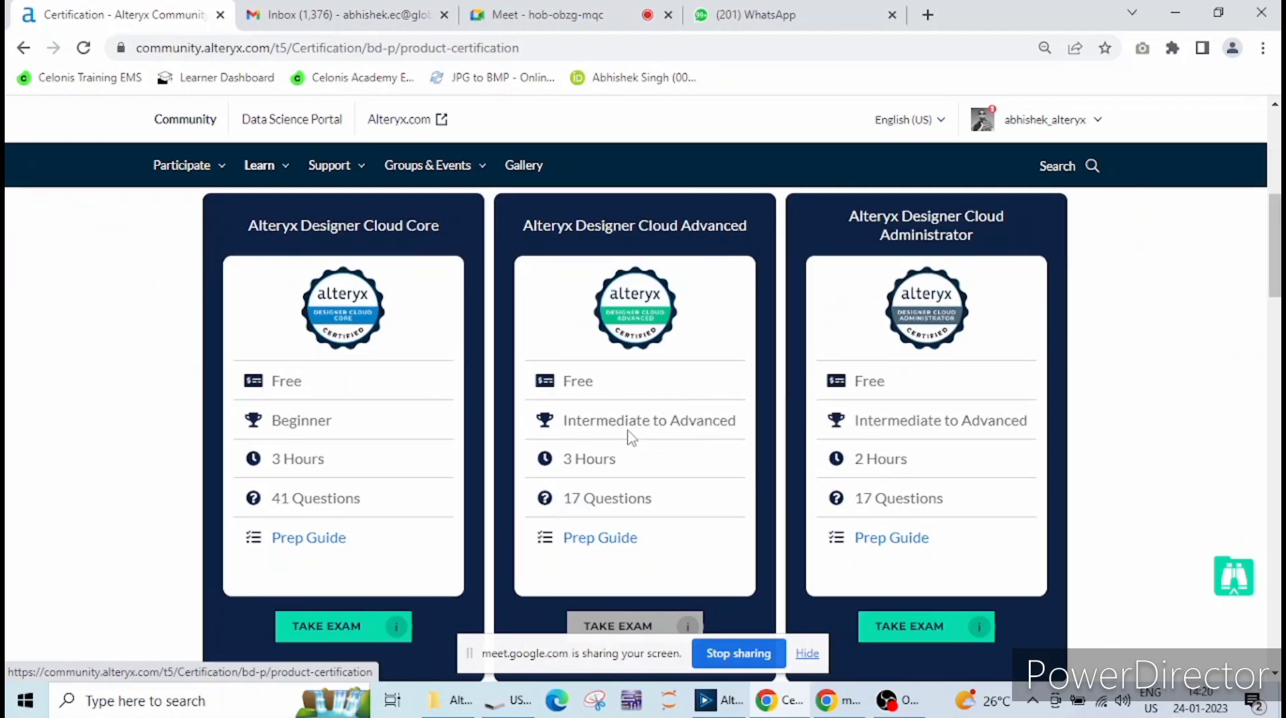
scroll(630, 436, "up", 1)
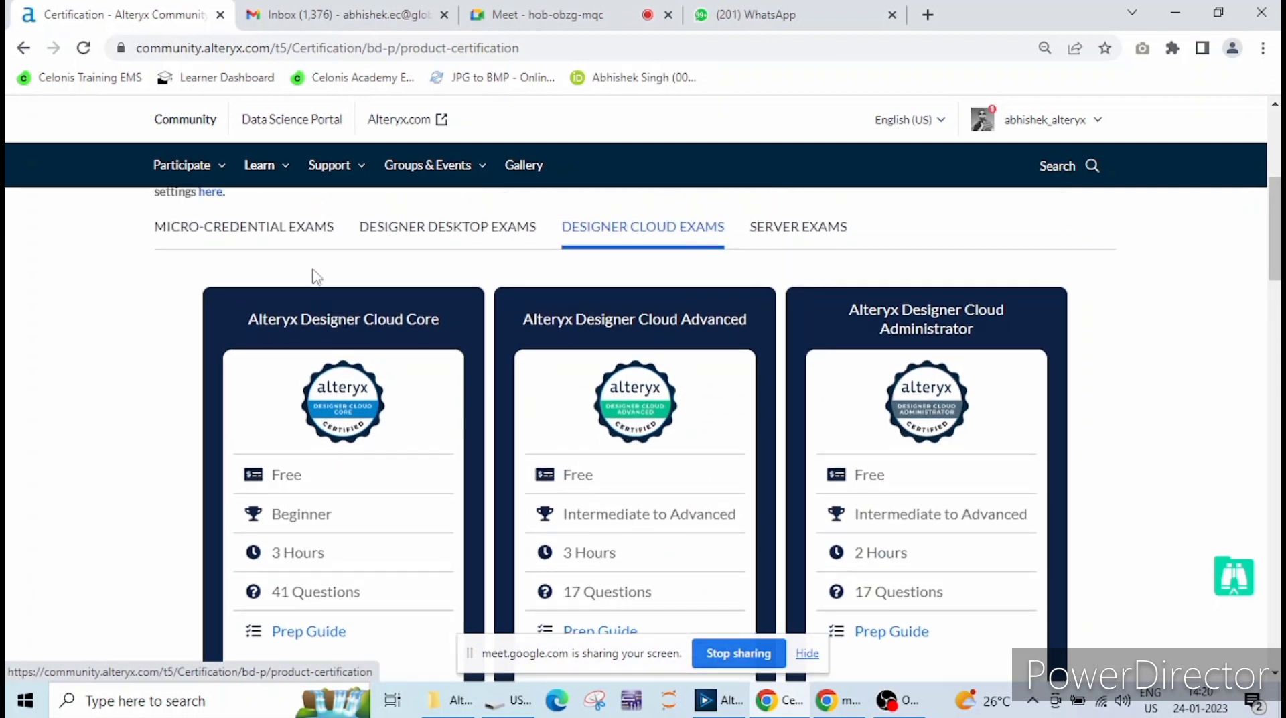
left_click(310, 231)
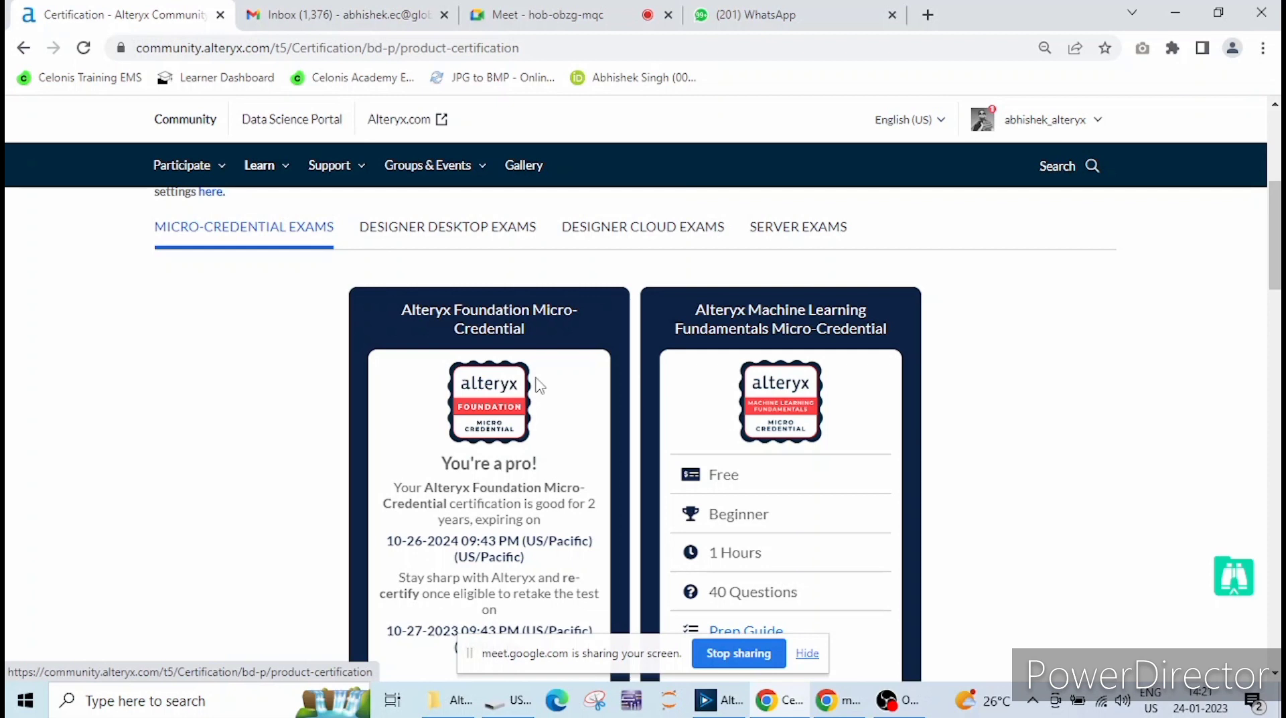
Show the Designer Desktop exams again and examine the certification status and requirements on the Core, Advanced and Expert cards.
left_click(487, 234)
scroll(426, 410, "down", 1)
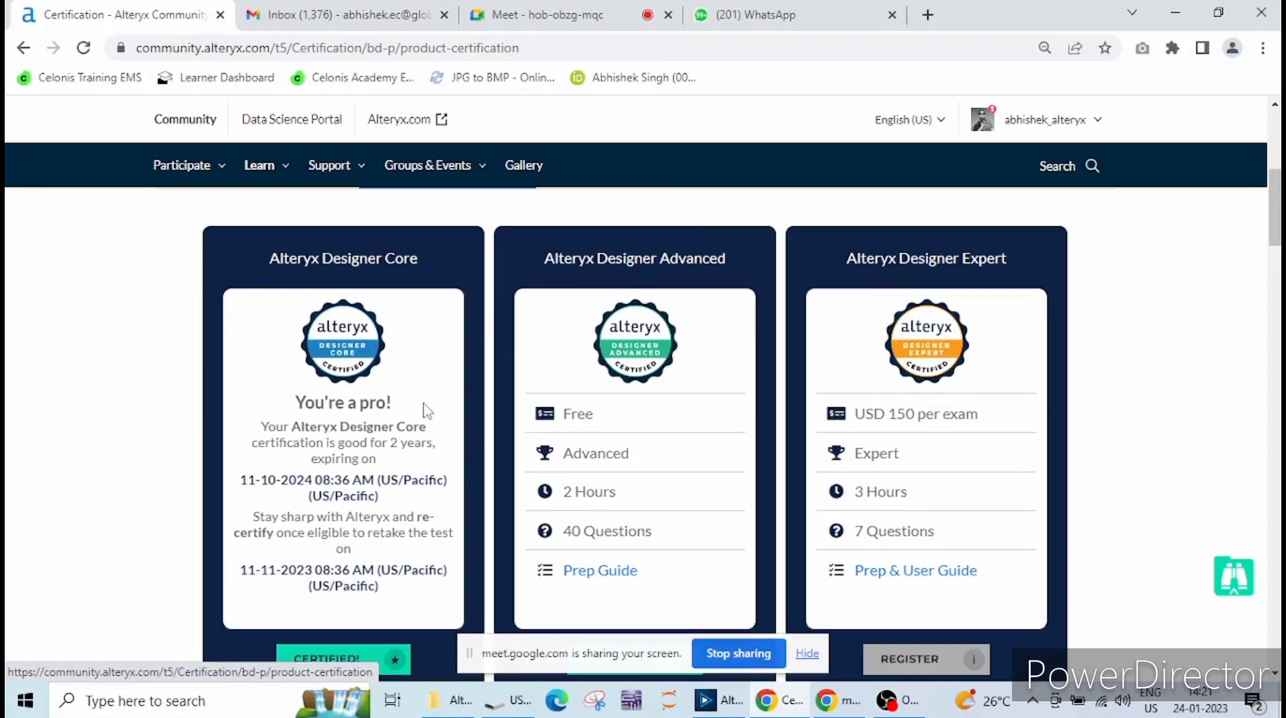
scroll(426, 410, "down", 2)
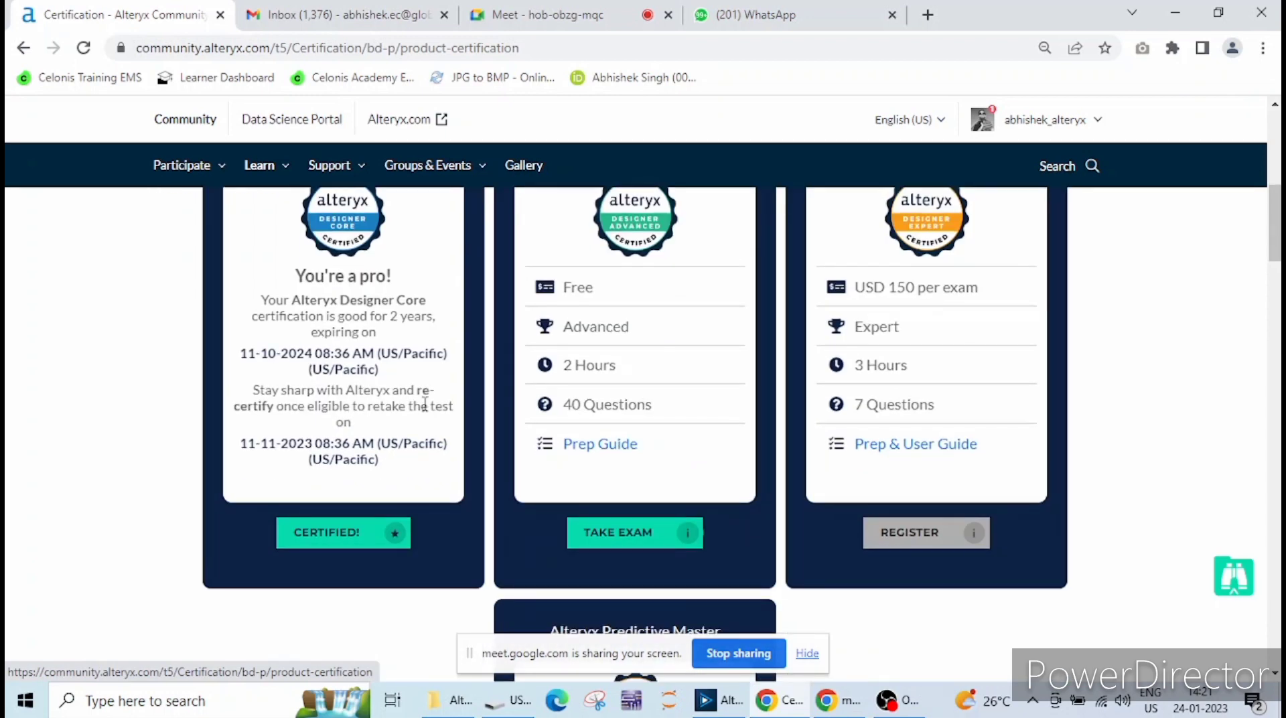
scroll(404, 345, "up", 1)
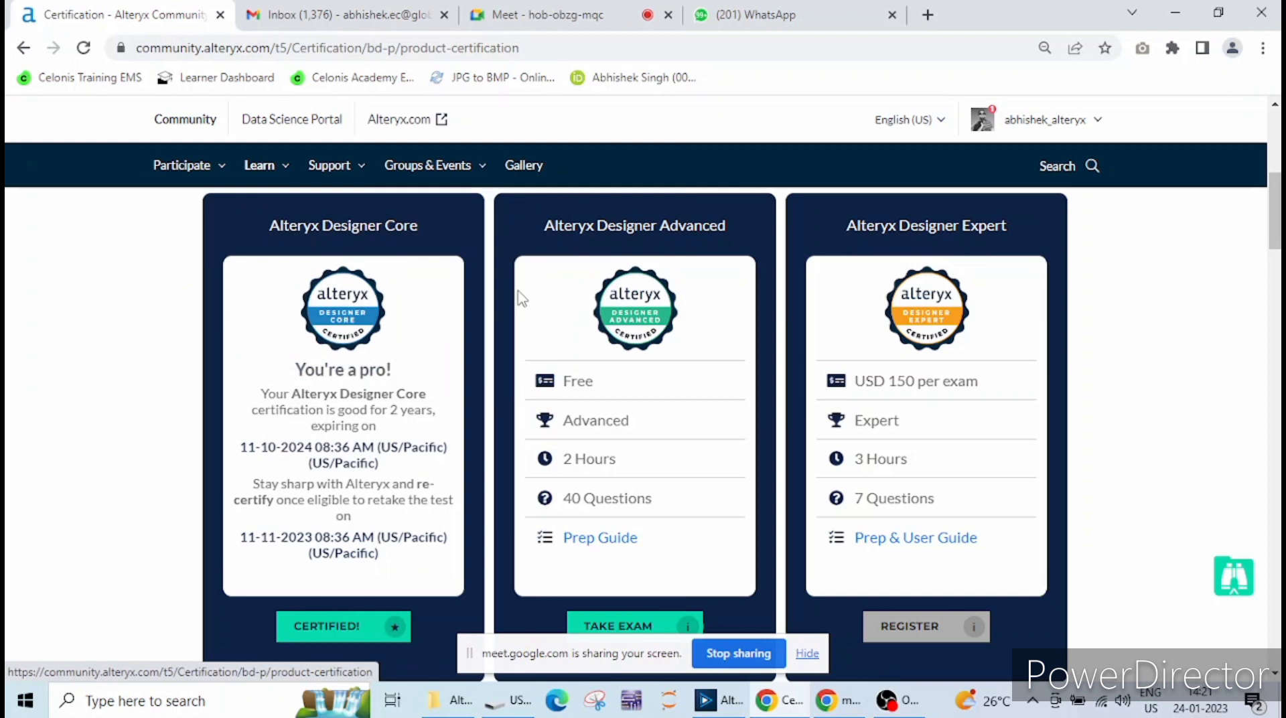
scroll(701, 221, "up", 3)
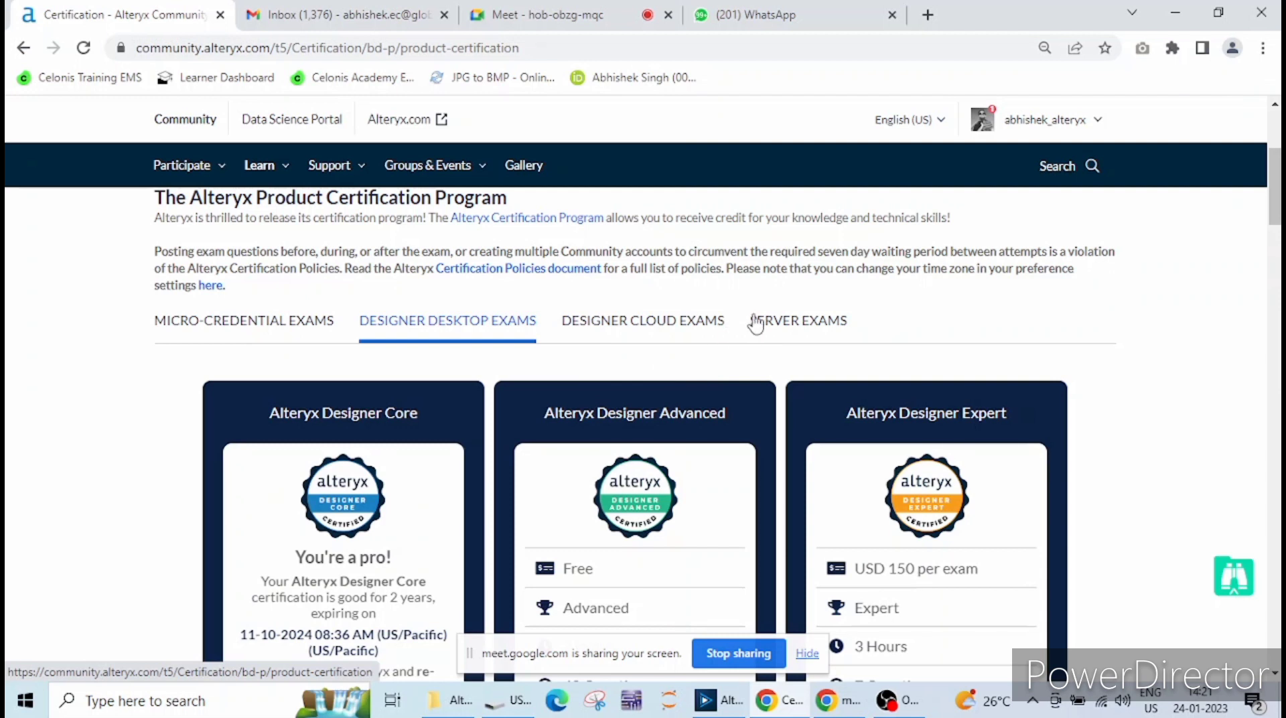
Minimize the browser and switch to the File Explorer window showing the Alteryx_FTP_Day-1 folder.
left_click(1177, 20)
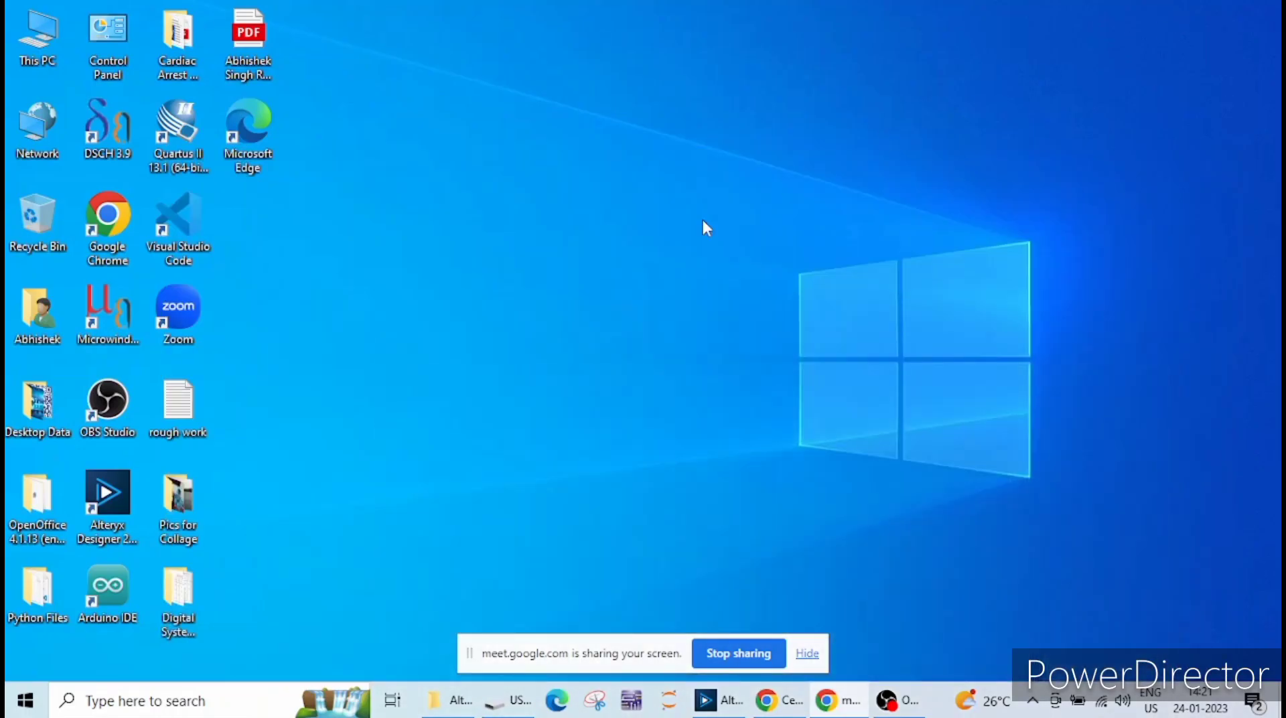
right_click(601, 251)
left_click(649, 307)
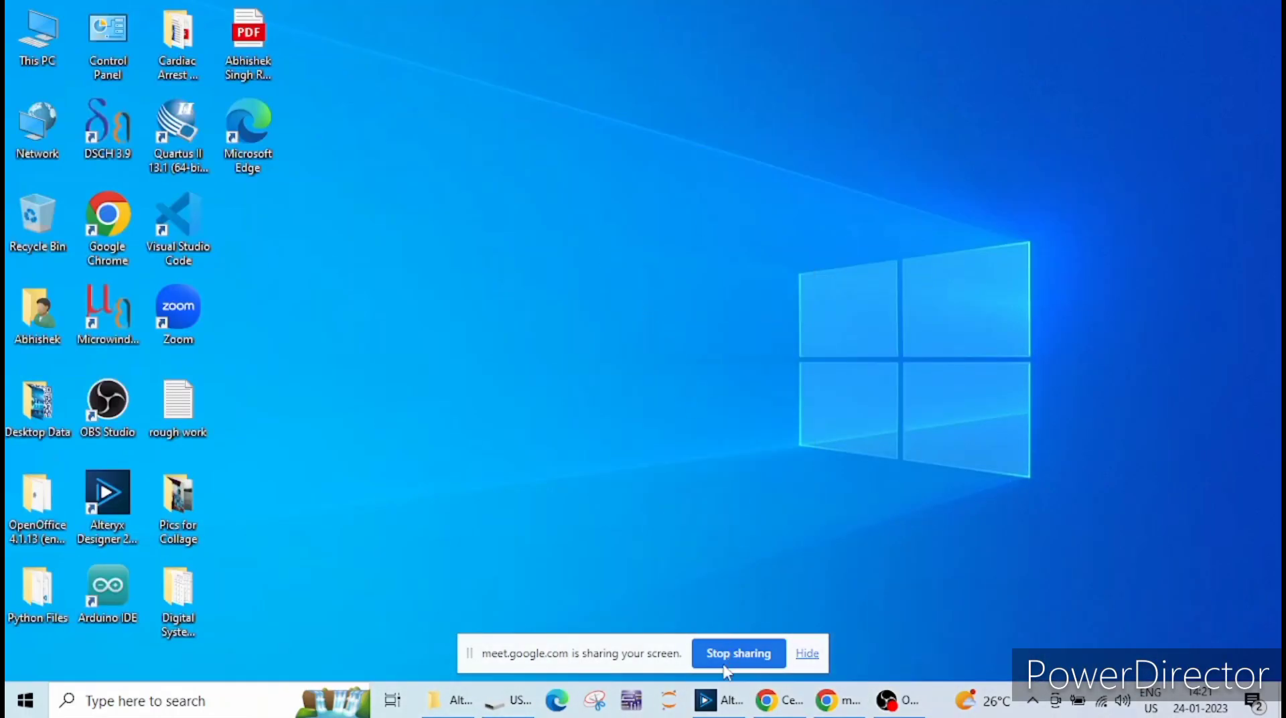
mouse_move(720, 708)
left_click(447, 700)
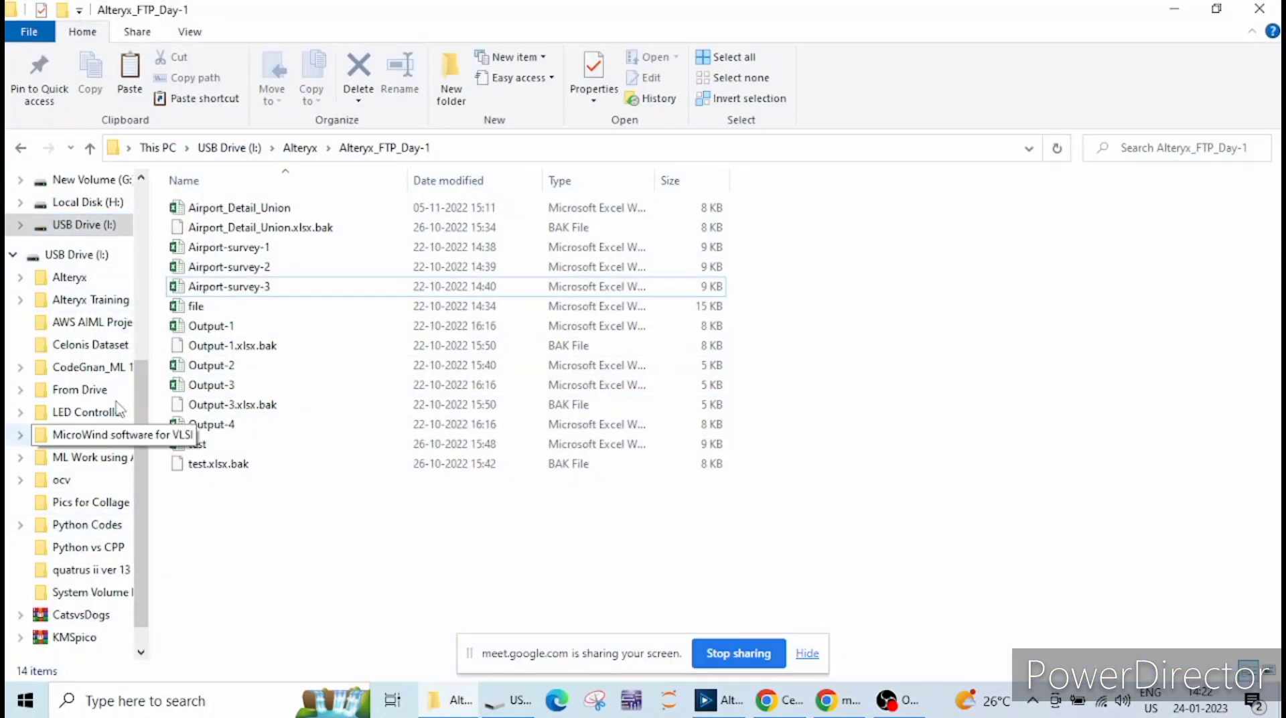
Look through drives G:, H: and E: for the Alteryx installers and open the Alteryx Course folder on Local Disk (D:).
scroll(135, 372, "up", 2)
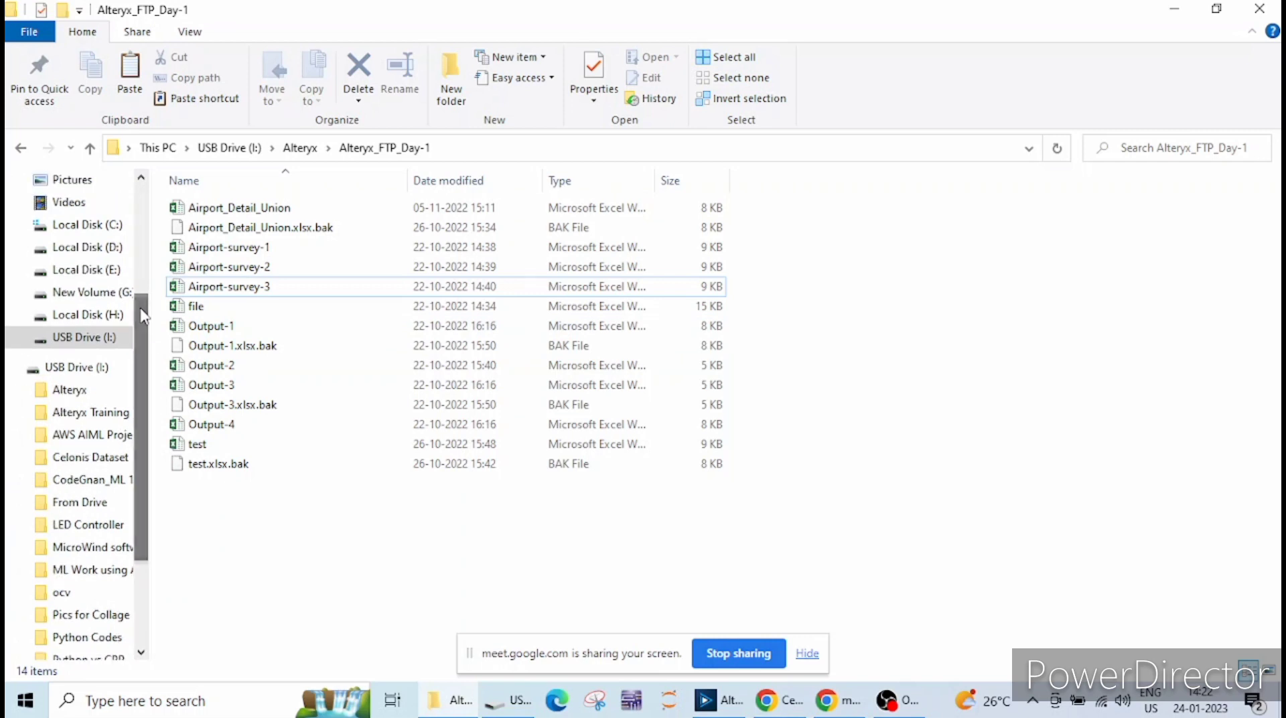
left_click(96, 299)
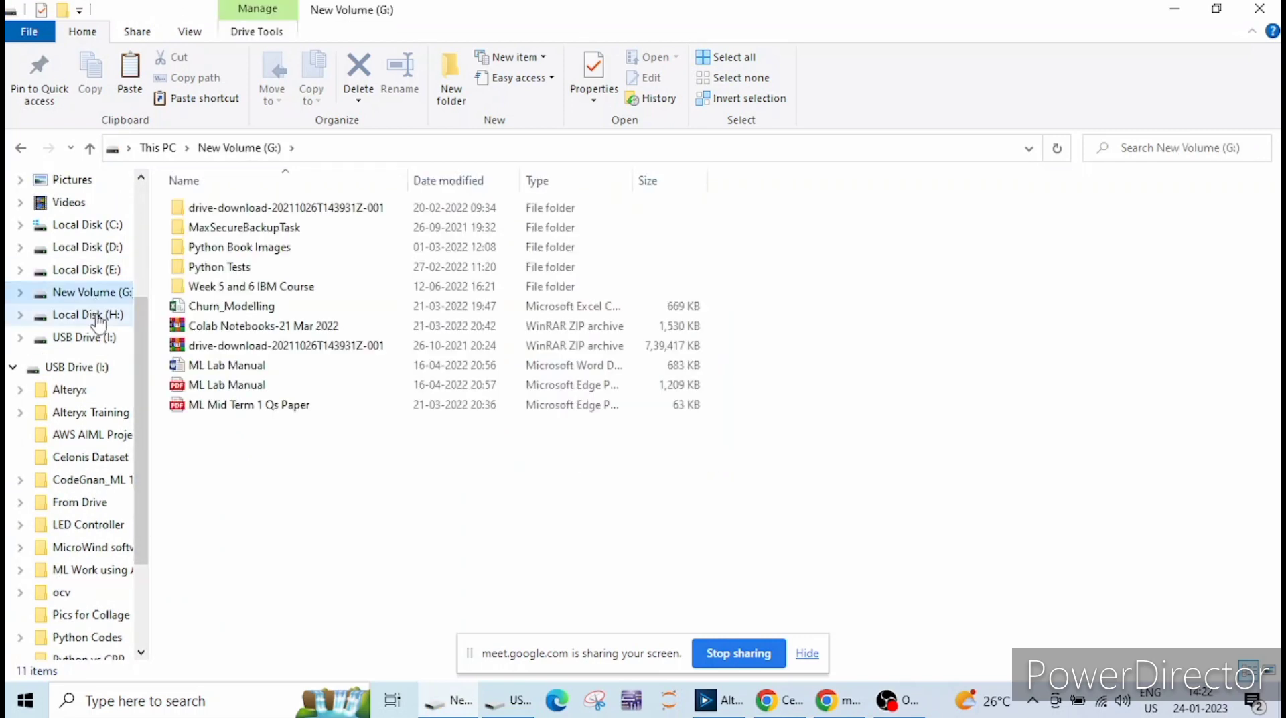
left_click(87, 315)
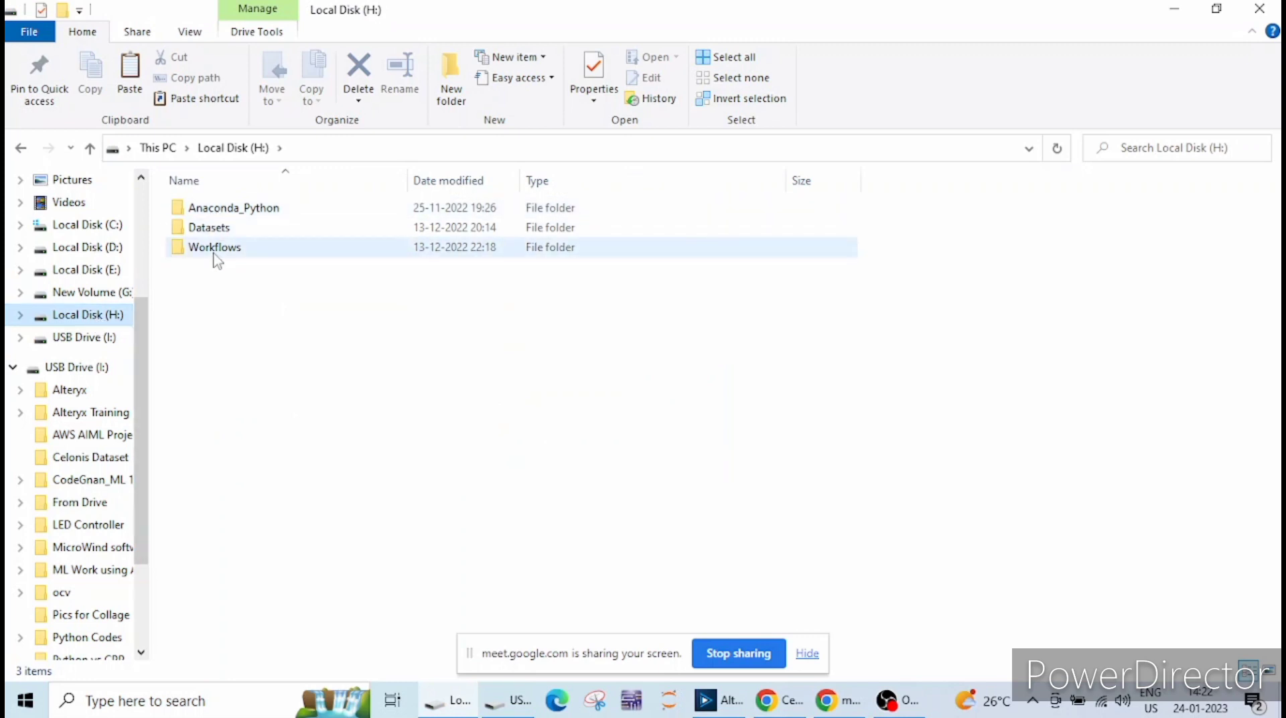
left_click(86, 271)
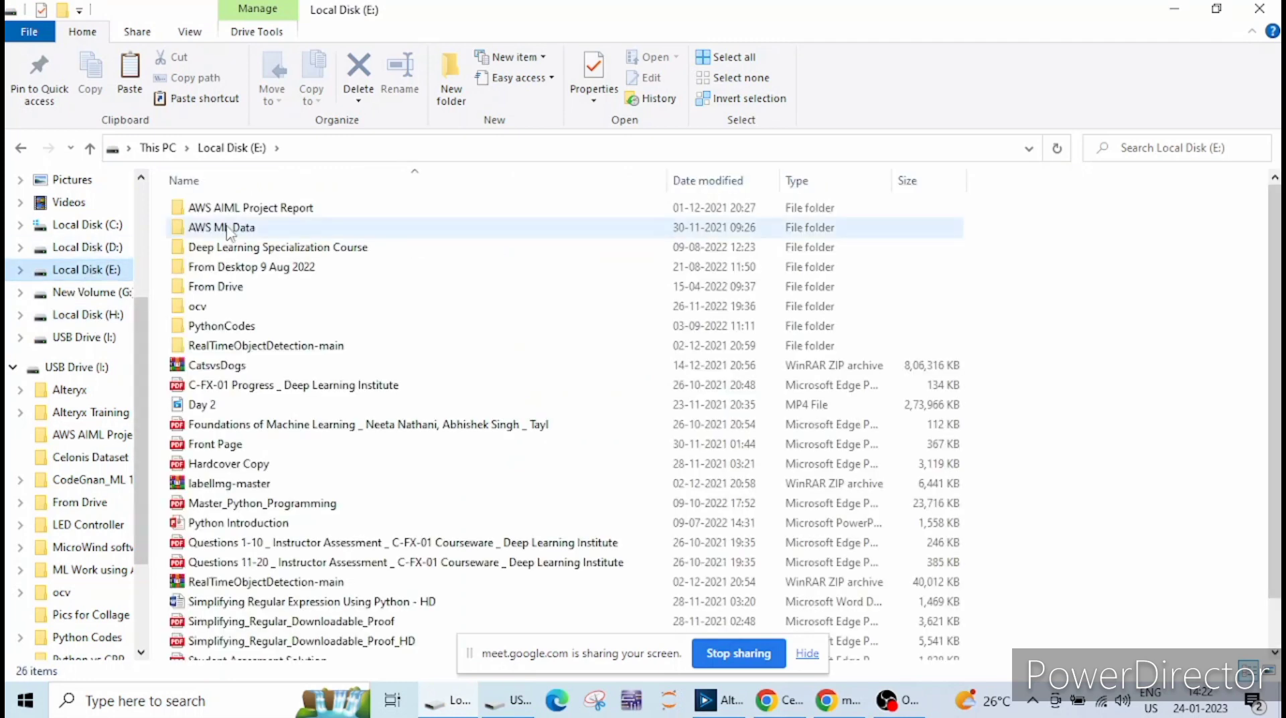
left_click(97, 249)
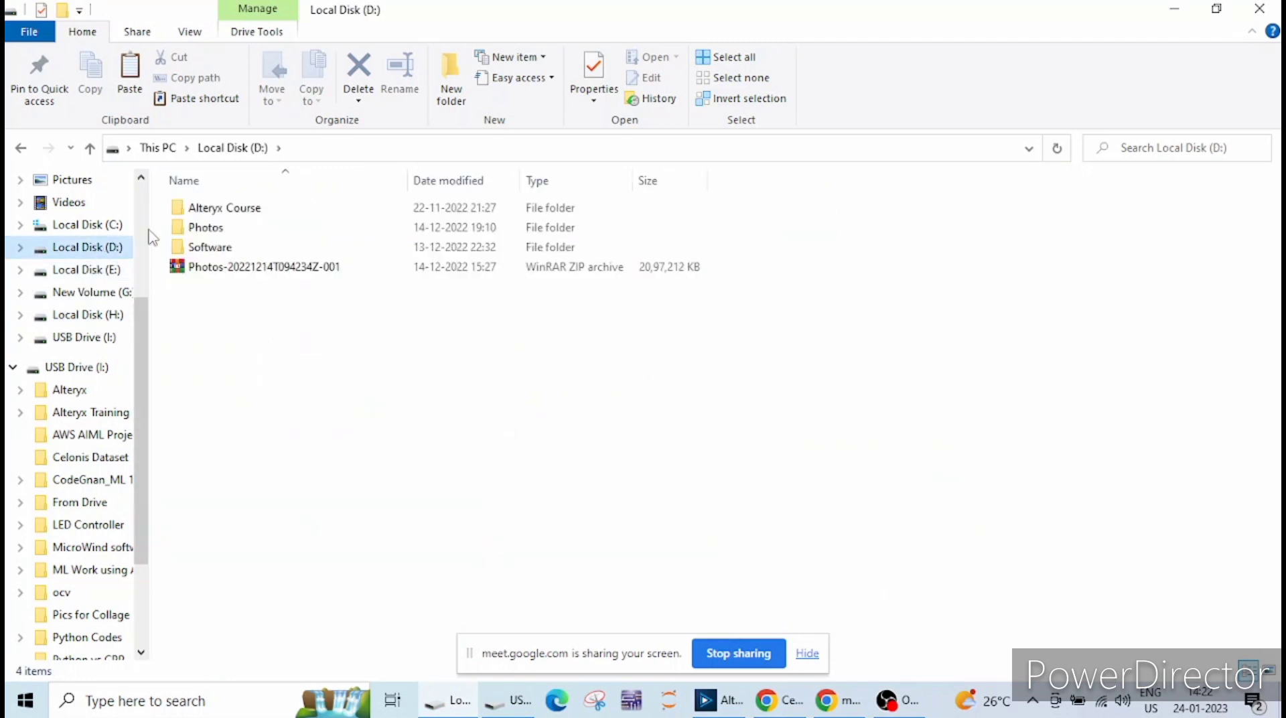
left_click(215, 247)
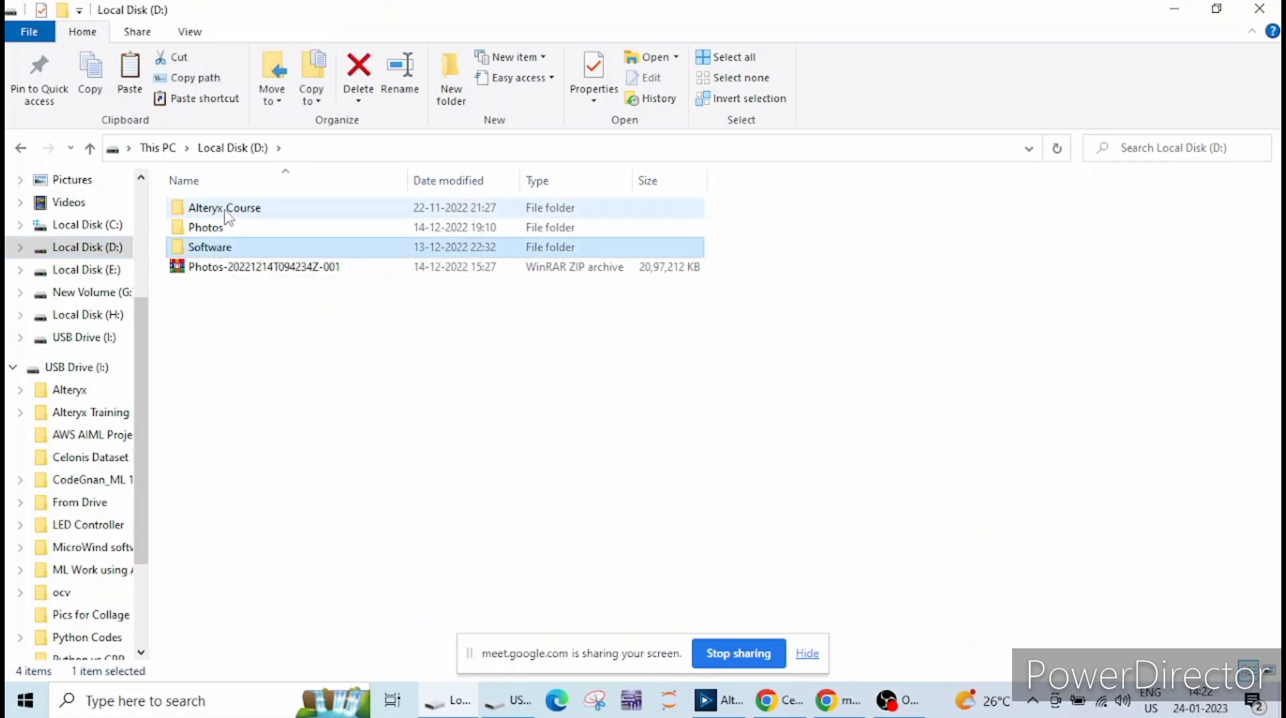
double_click(228, 209)
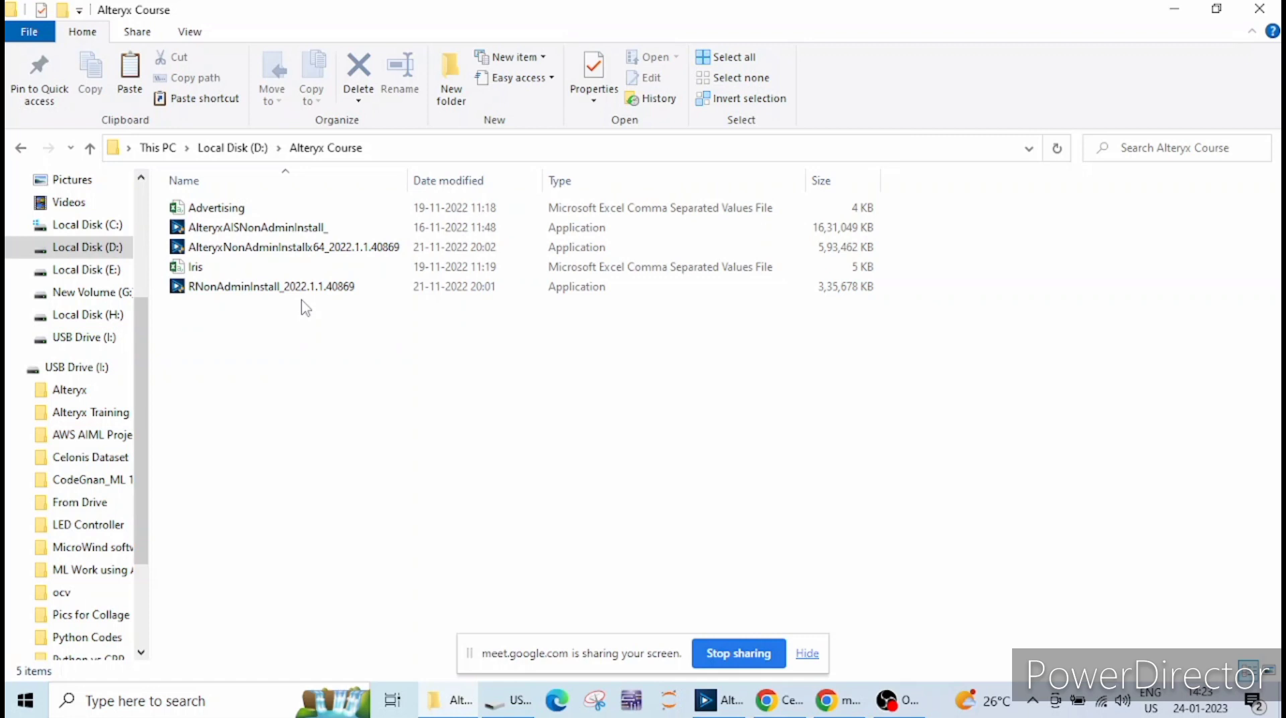
Try to run the AlteryxNonAdminInstallx64_2022.1.1.40869 installer and switch to the already open Alteryx Designer window.
double_click(292, 257)
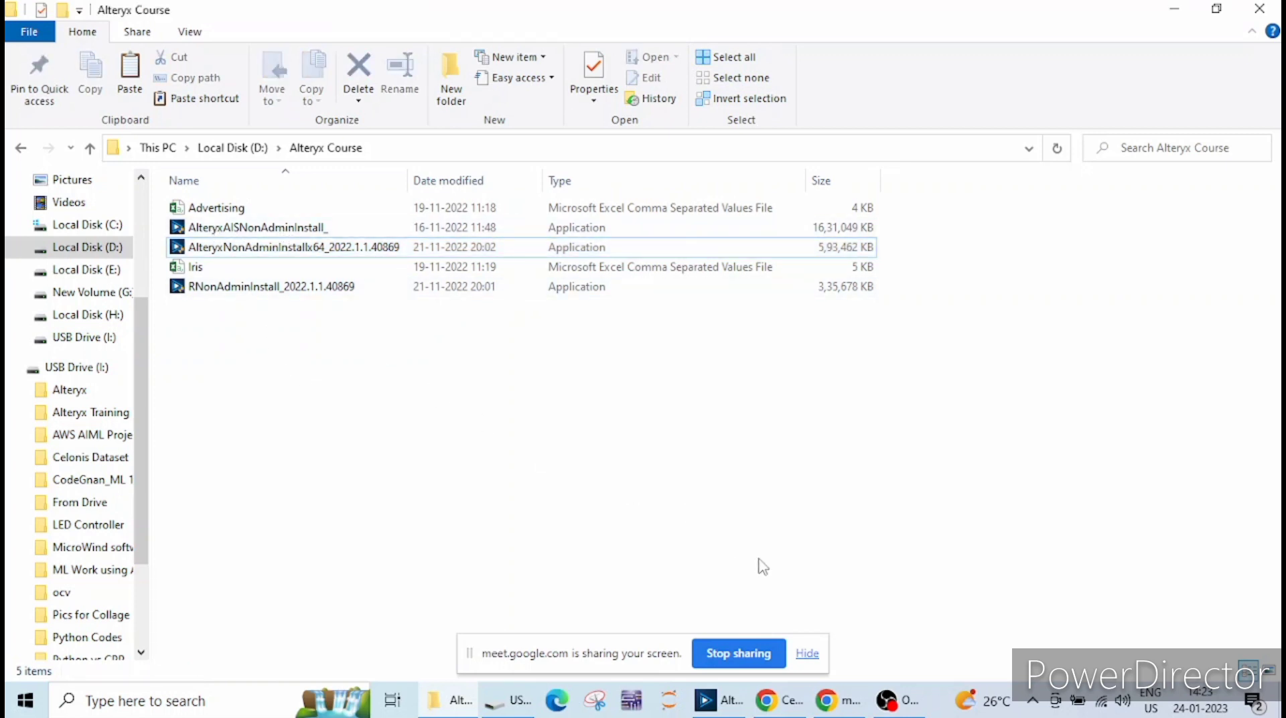
left_click(714, 702)
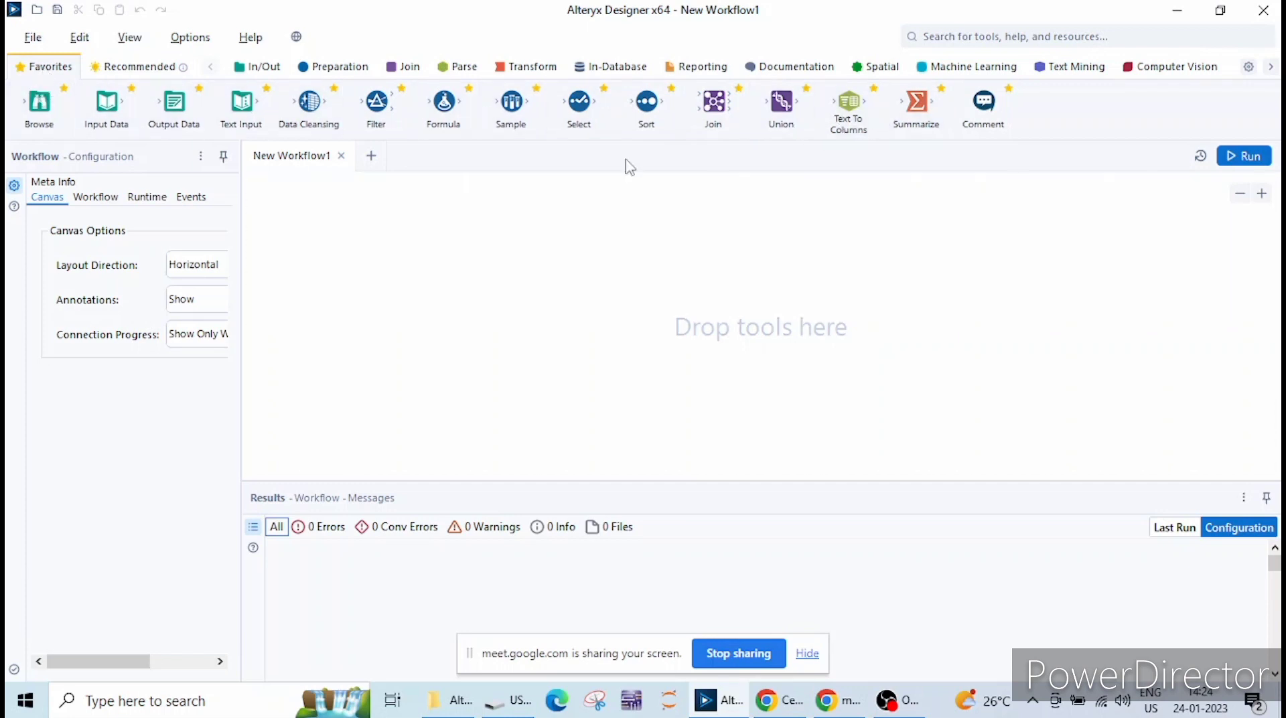
Look through the tools in the Recommended, In/Out, Preparation and Join categories.
left_click(134, 66)
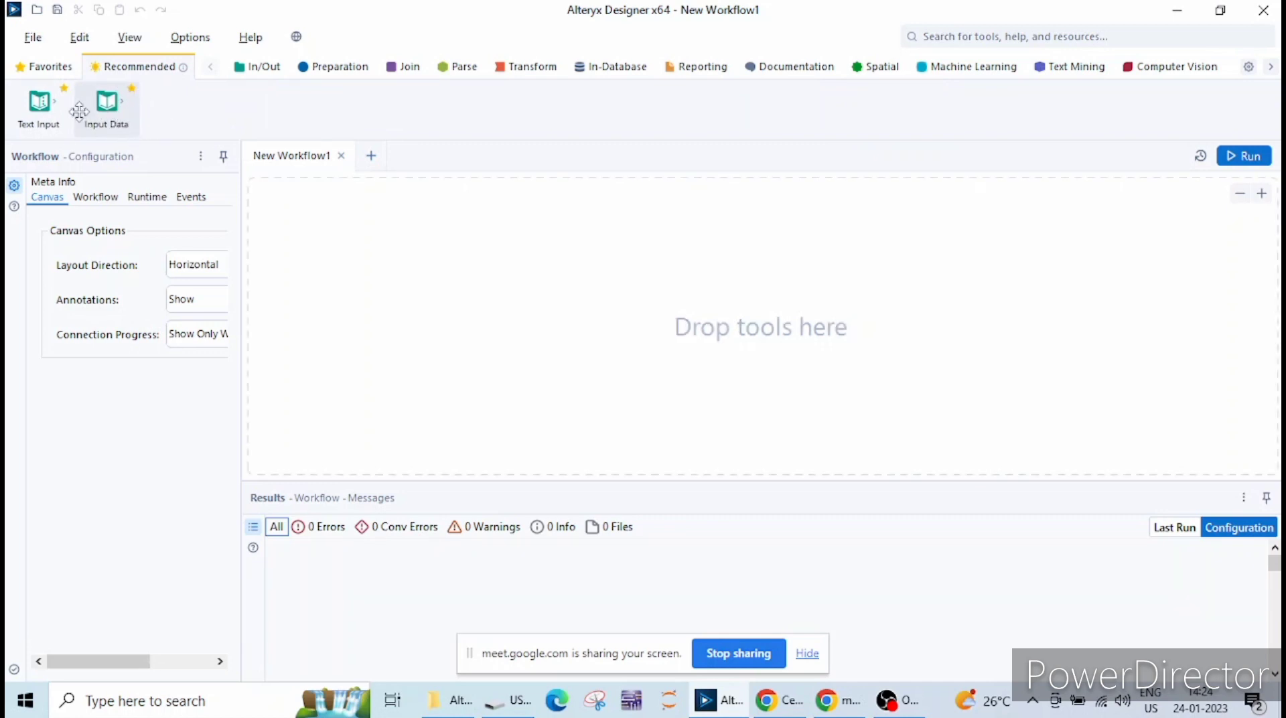
left_click(263, 76)
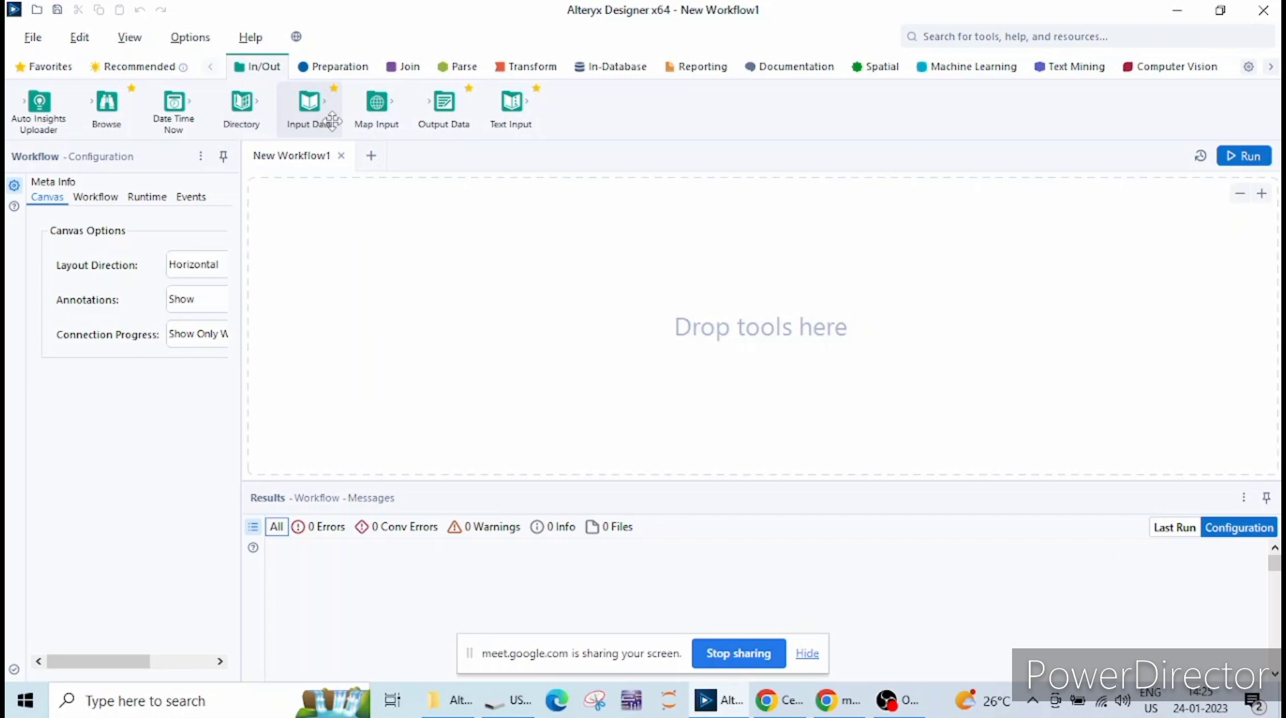
left_click(335, 66)
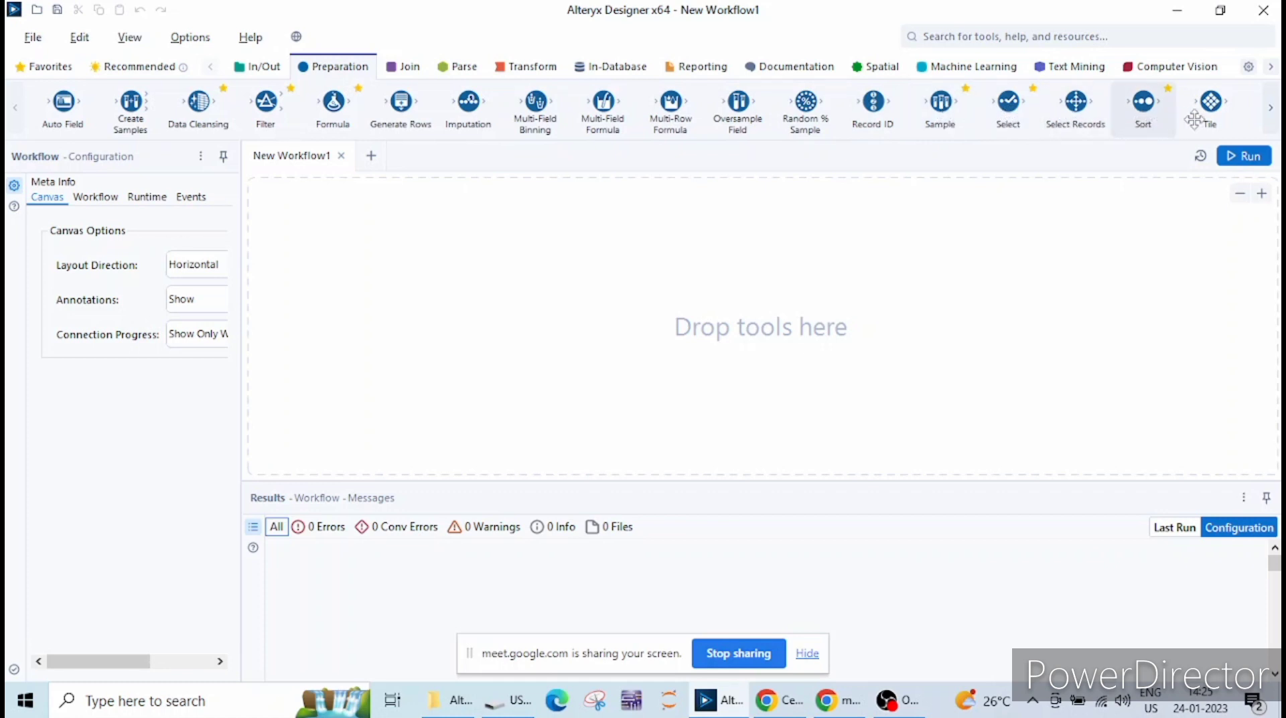
left_click(410, 68)
left_click_drag(182, 112, 189, 118)
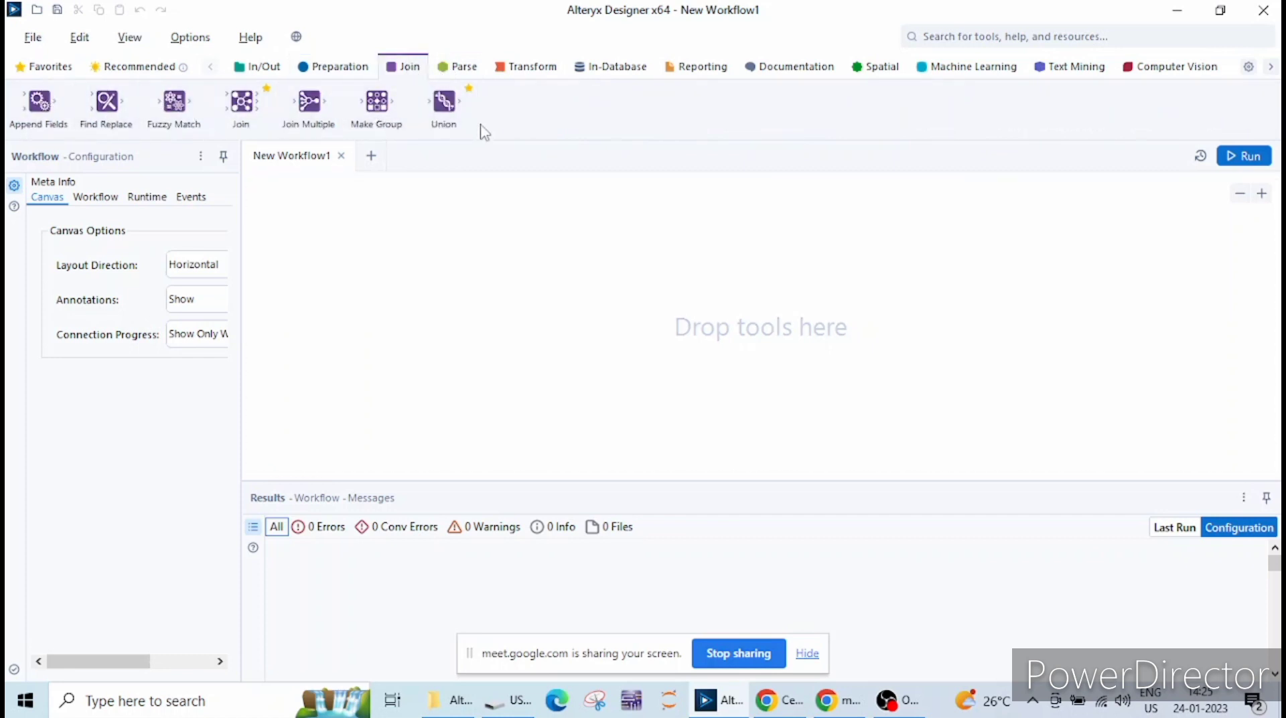
left_click_drag(472, 122, 477, 132)
Examine the tools in the Parse, Transform and In-Database categories.
left_click(462, 69)
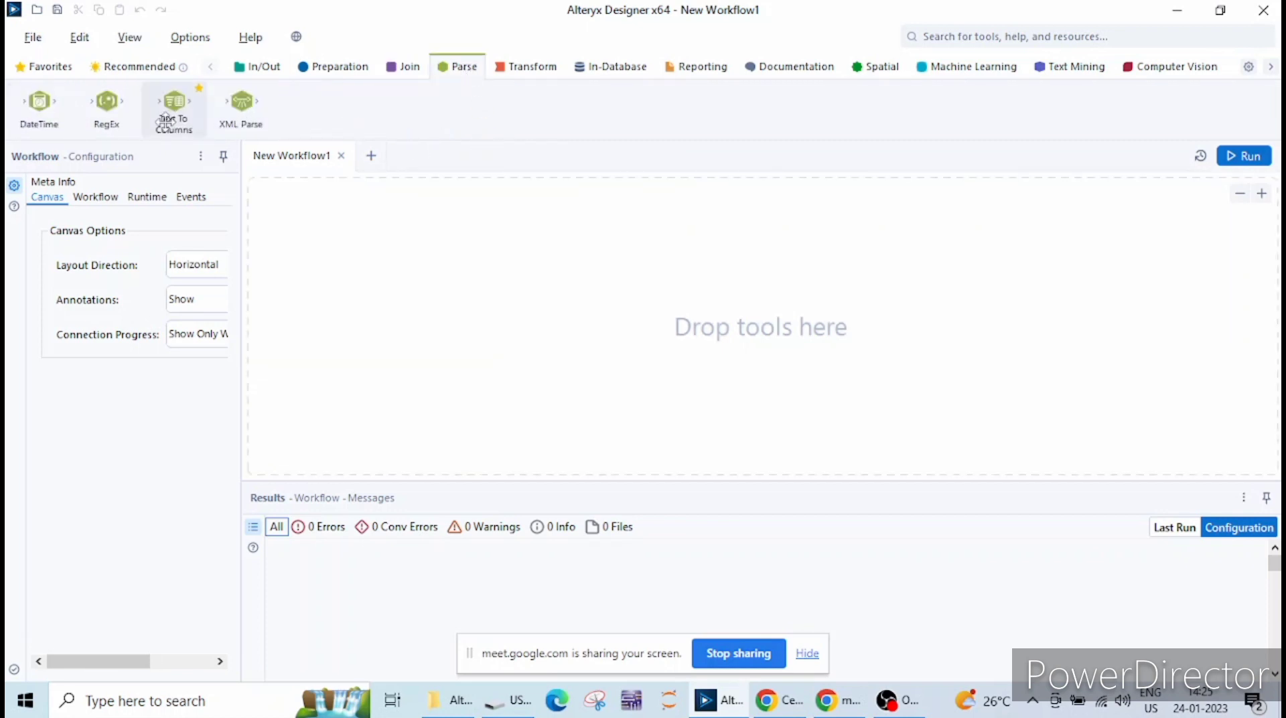
left_click_drag(43, 123, 44, 124)
left_click(524, 71)
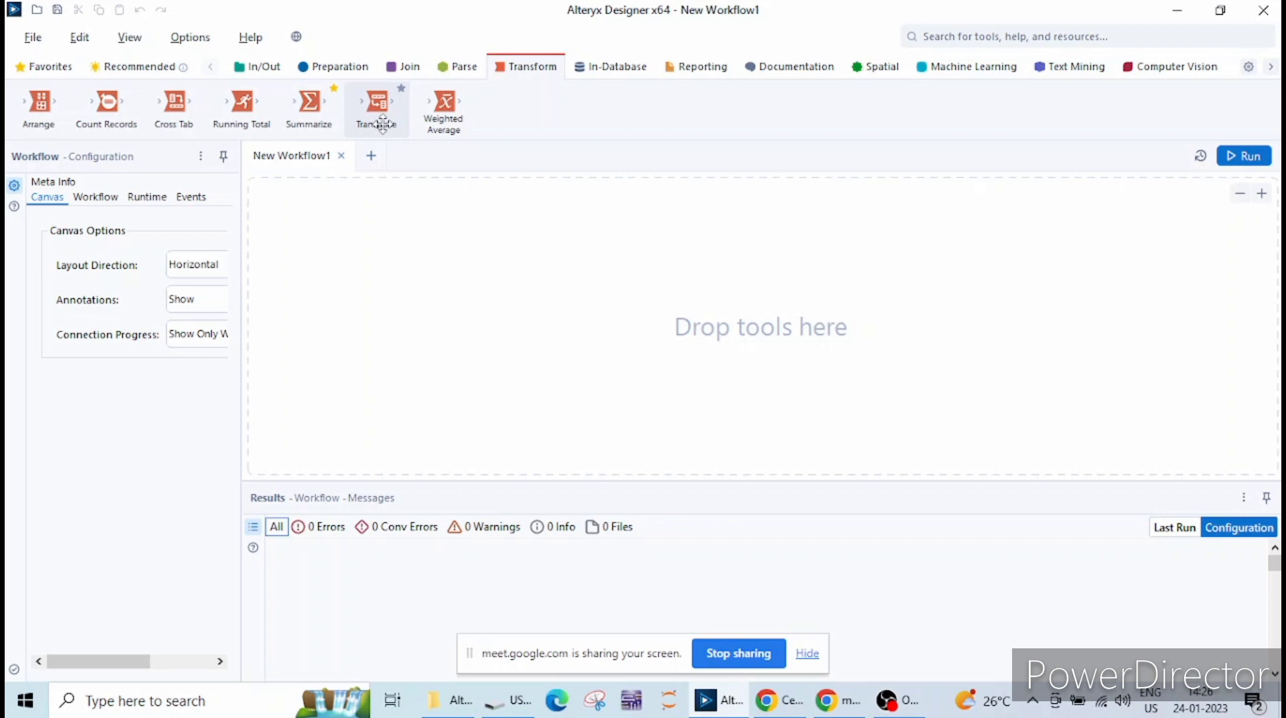
left_click_drag(383, 124, 620, 69)
left_click(620, 69)
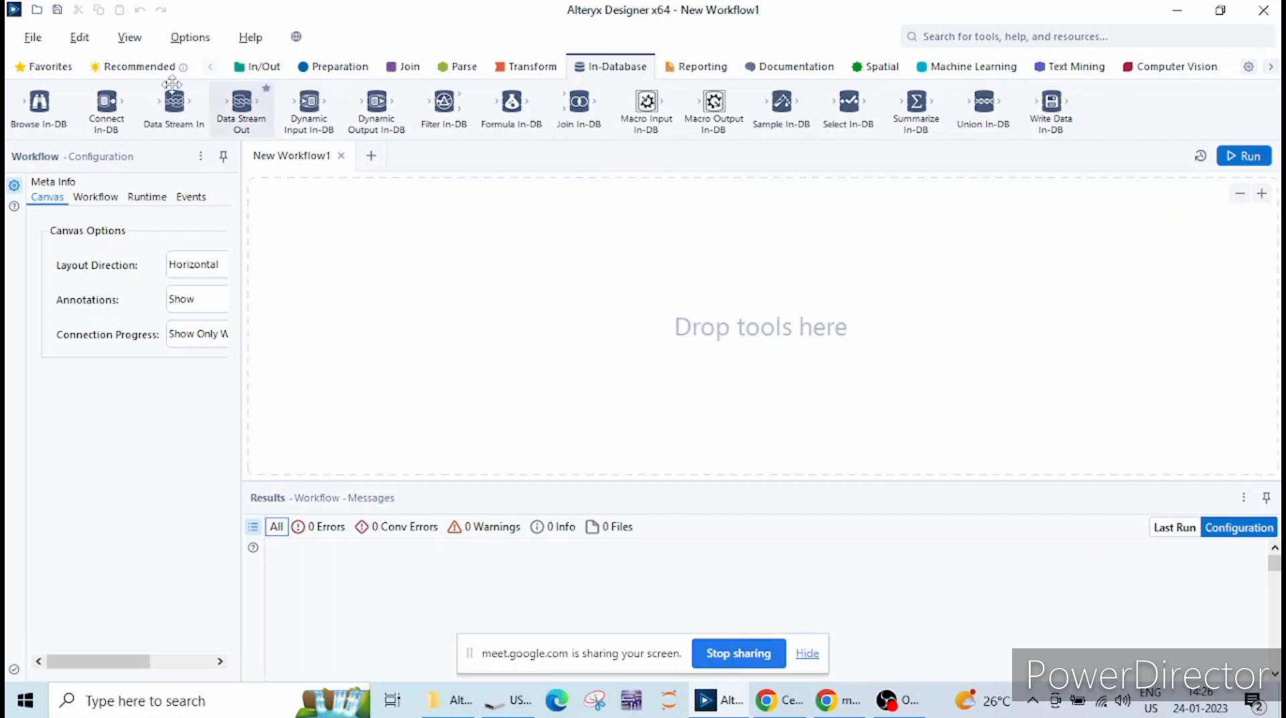
Show the tools in the Reporting, Documentation and Spatial categories.
left_click(705, 70)
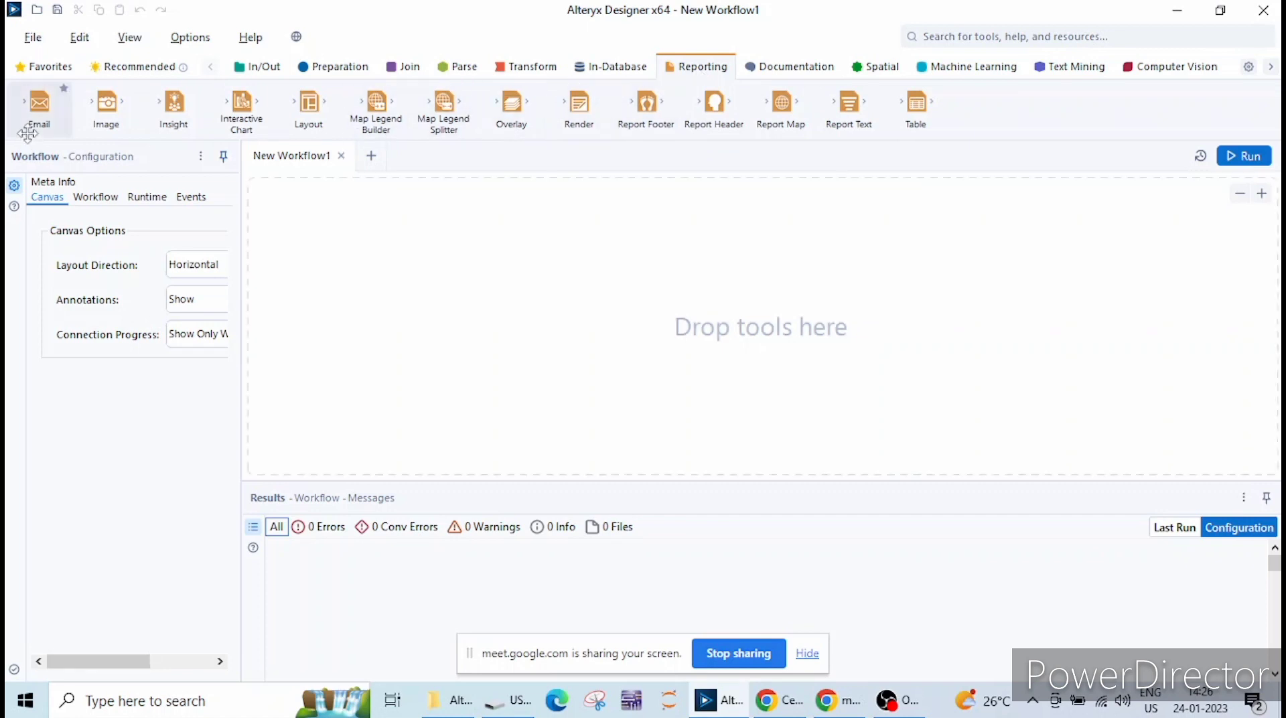
left_click(796, 71)
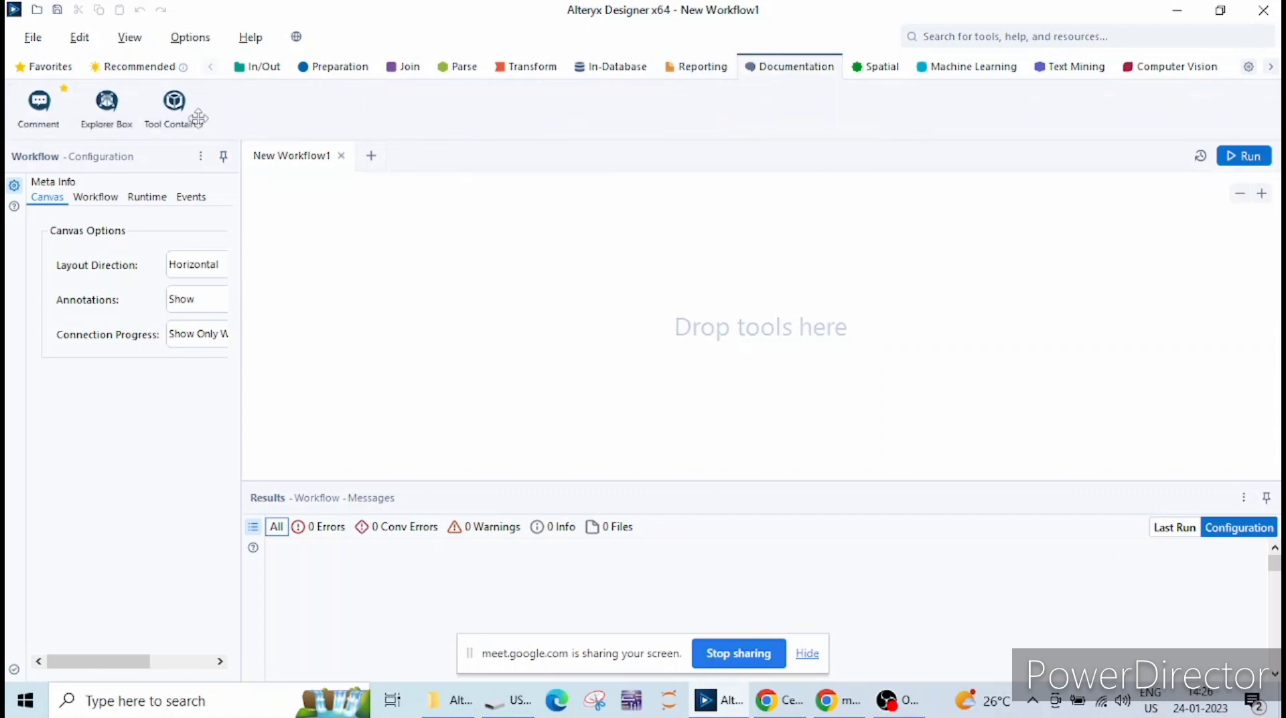
left_click_drag(41, 106, 46, 110)
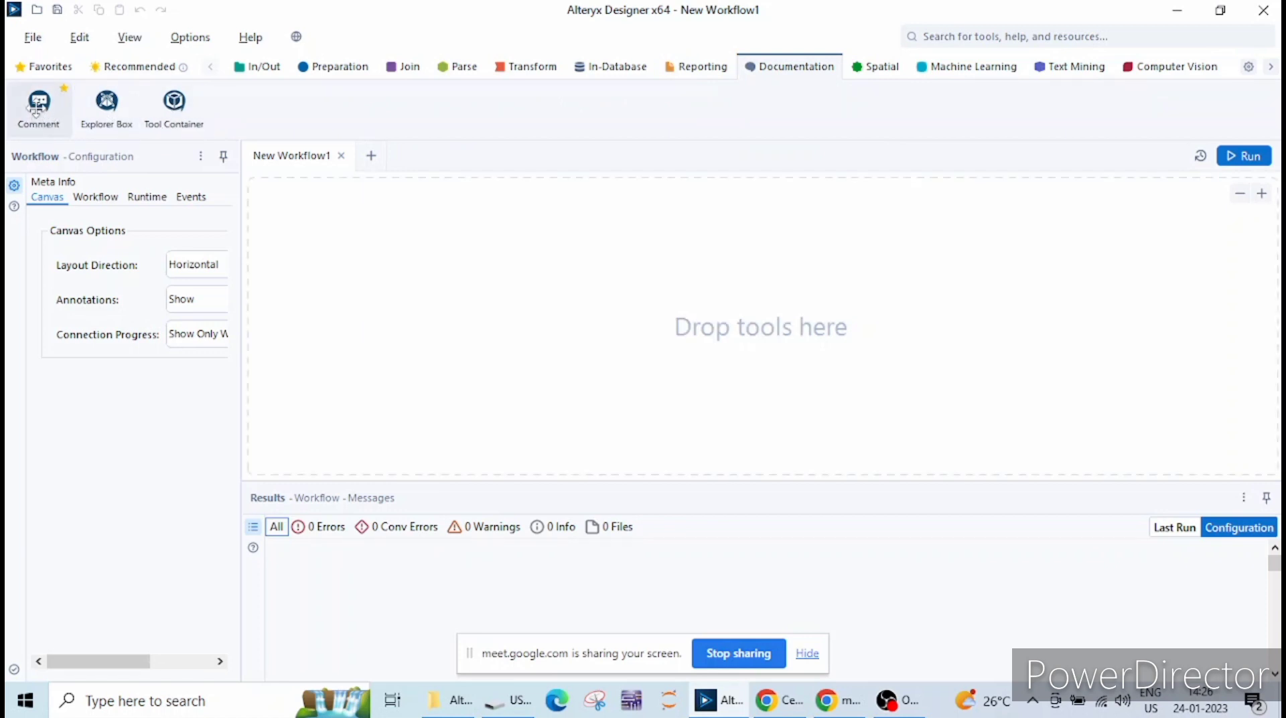
left_click(878, 67)
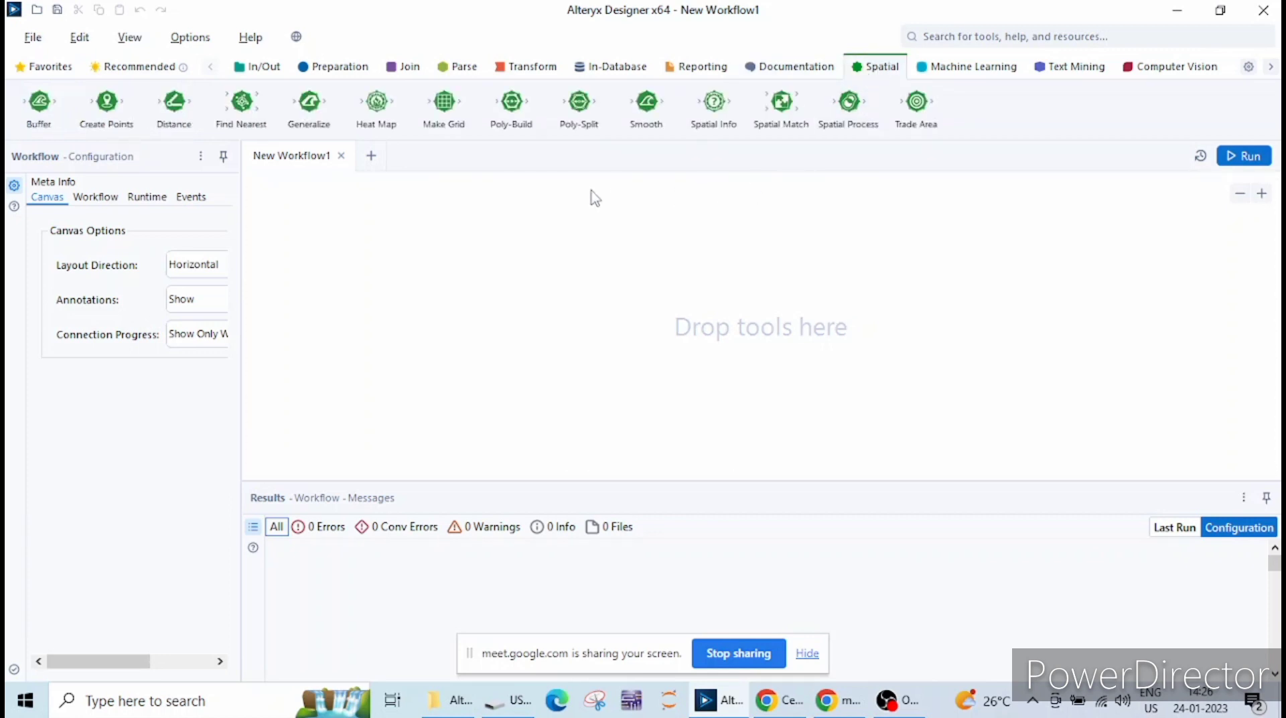
Examine the Machine Learning, Text Mining and Computer Vision tool categories.
left_click(989, 69)
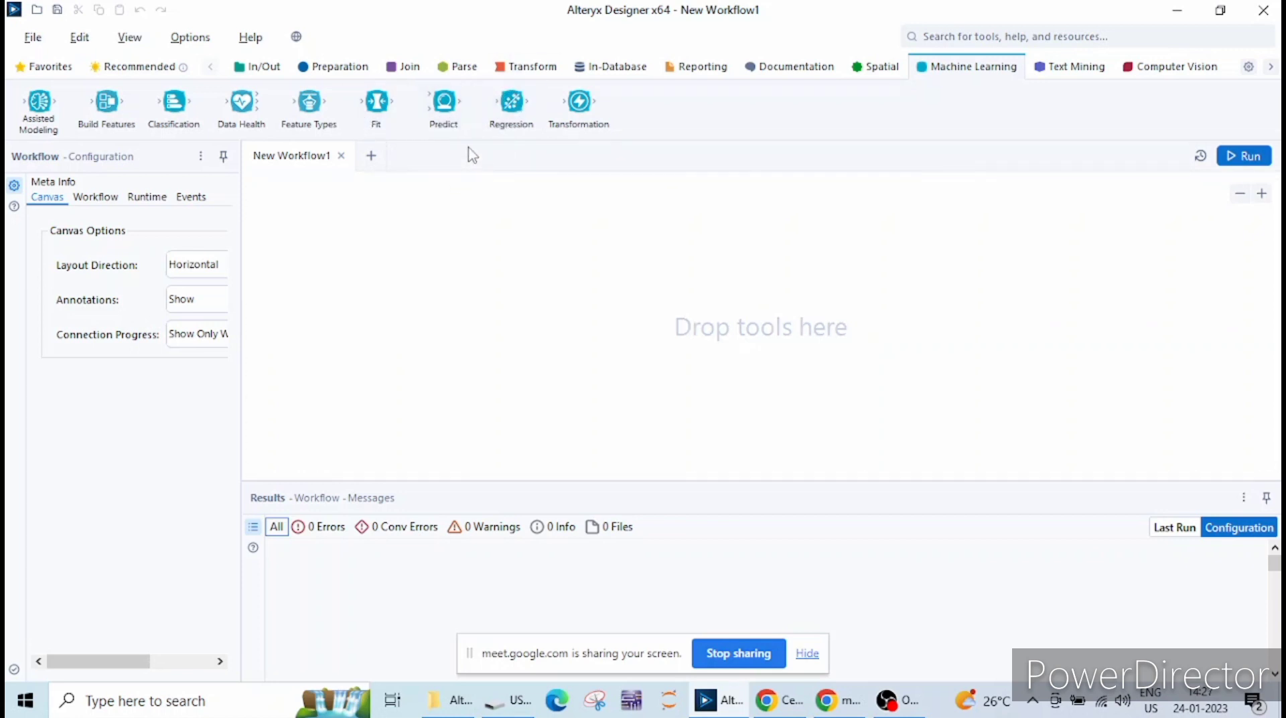
left_click_drag(444, 109, 502, 278)
left_click(1062, 74)
left_click_drag(309, 128, 309, 134)
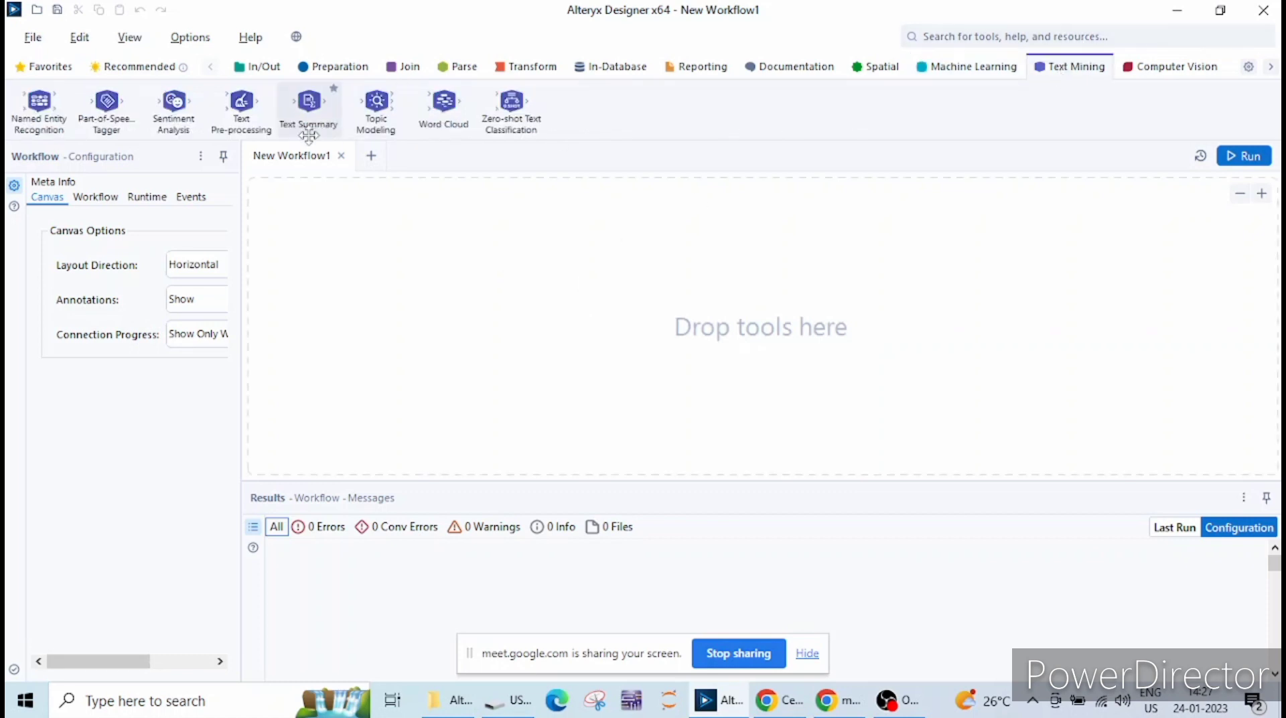
left_click(1272, 67)
left_click(975, 70)
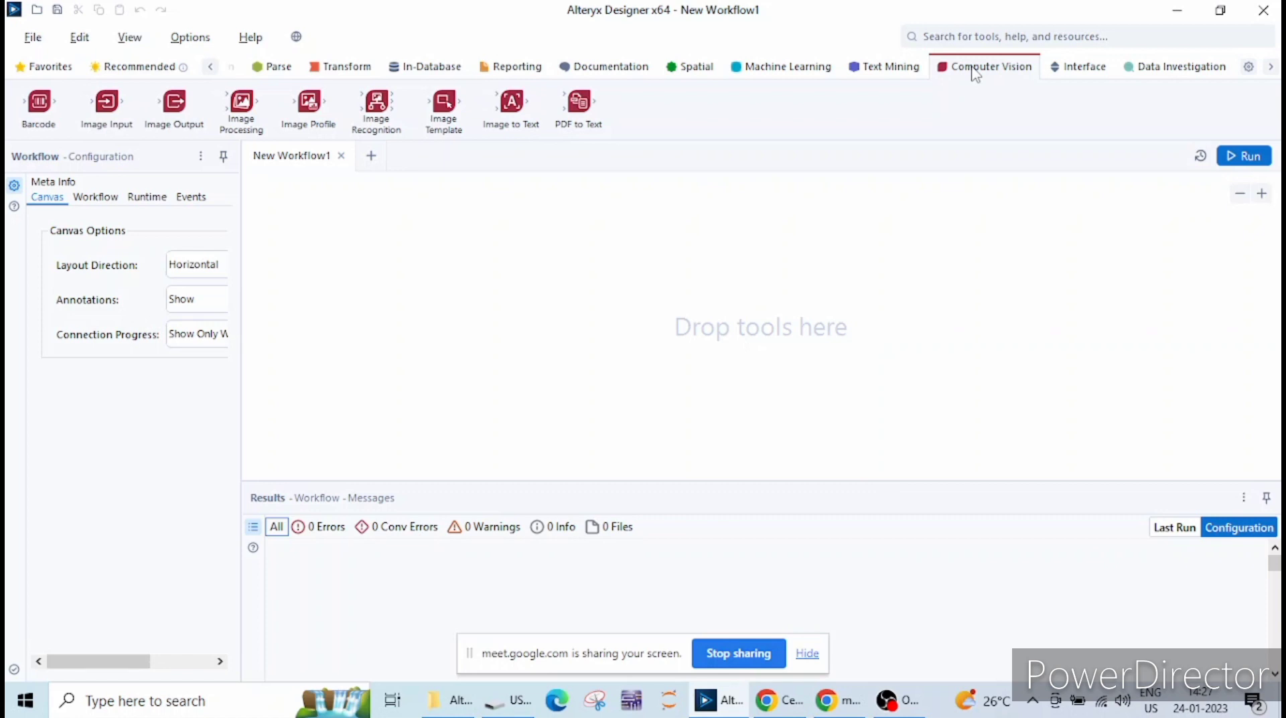
Look through the Interface, Data Investigation and Predictive tool categories.
left_click(1084, 70)
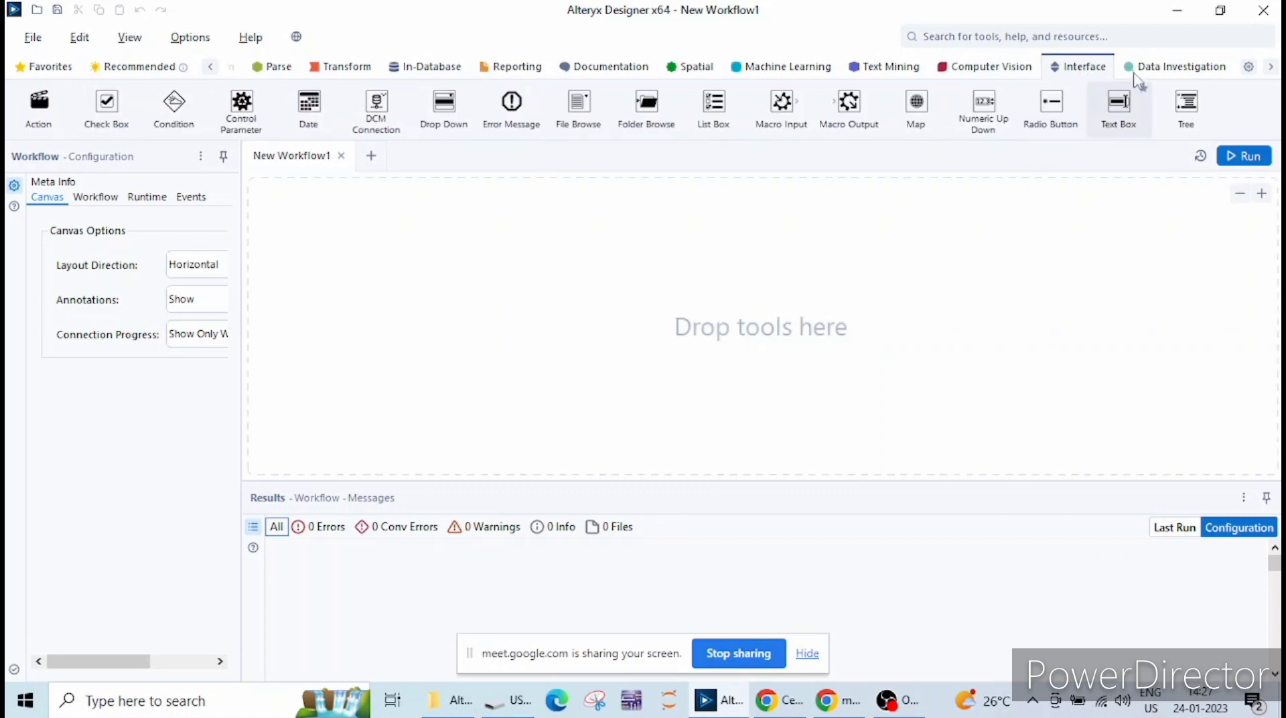
left_click(1177, 67)
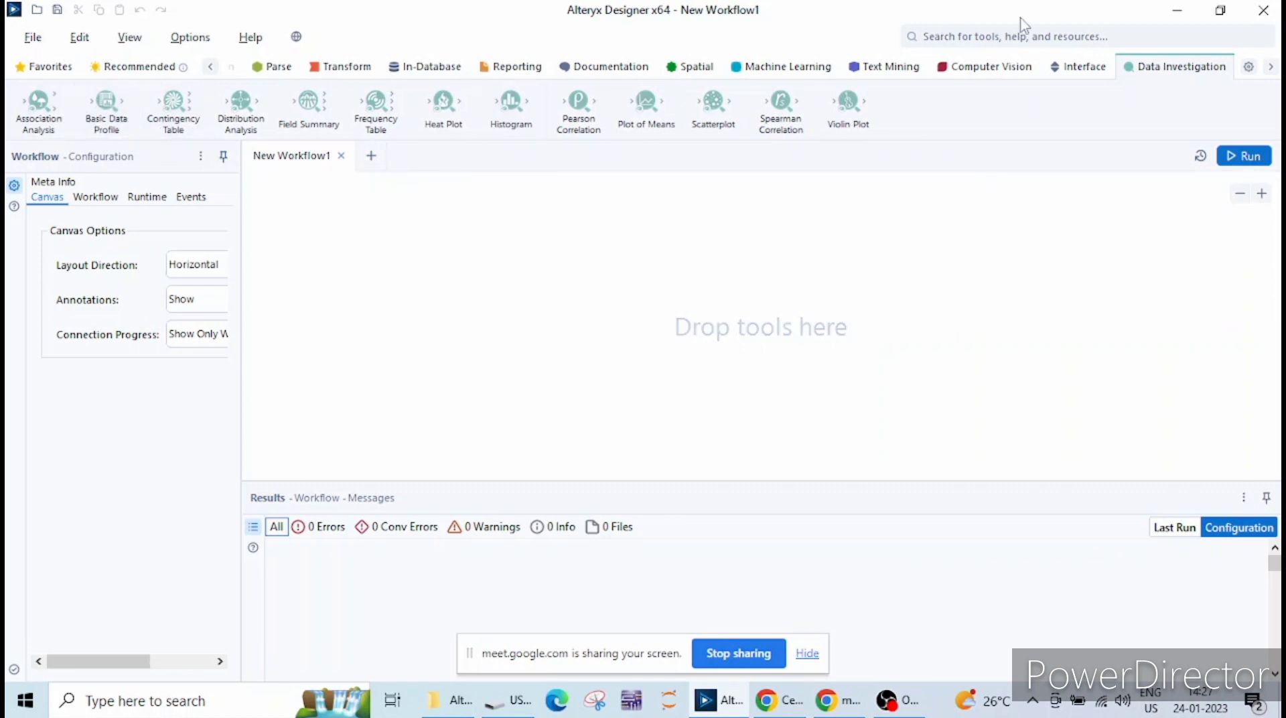
left_click(1271, 67)
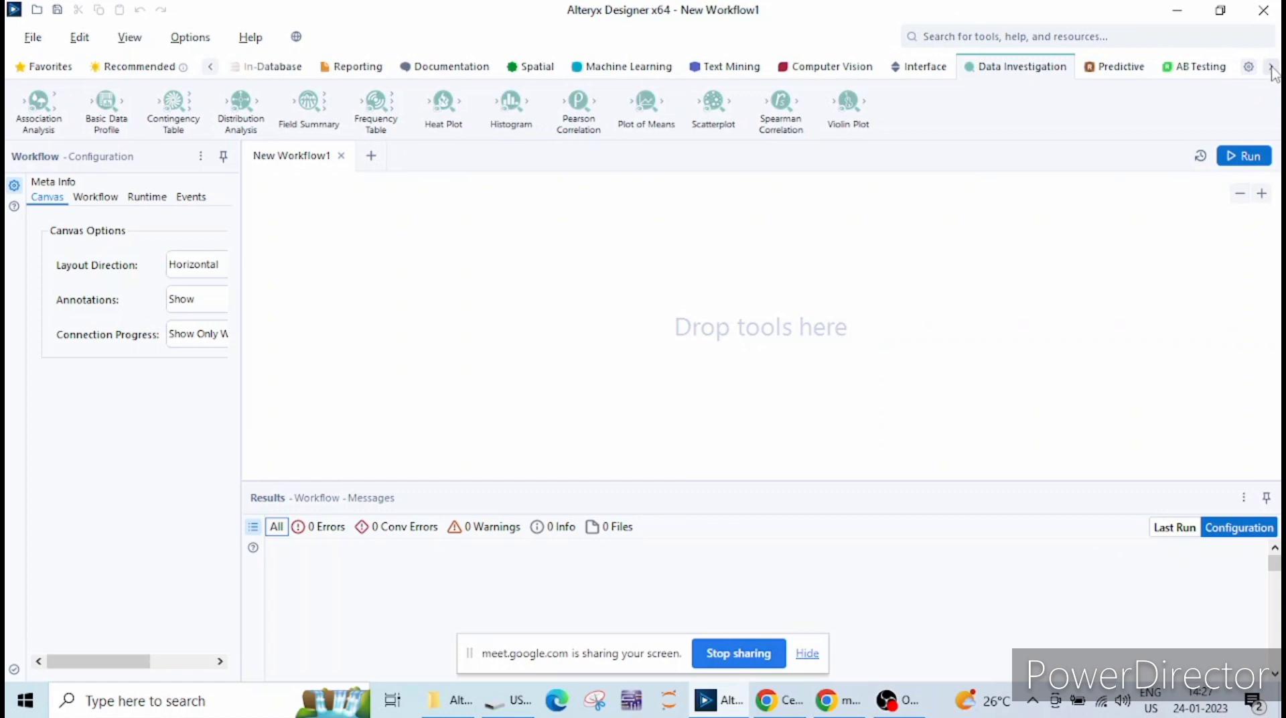
left_click(1104, 69)
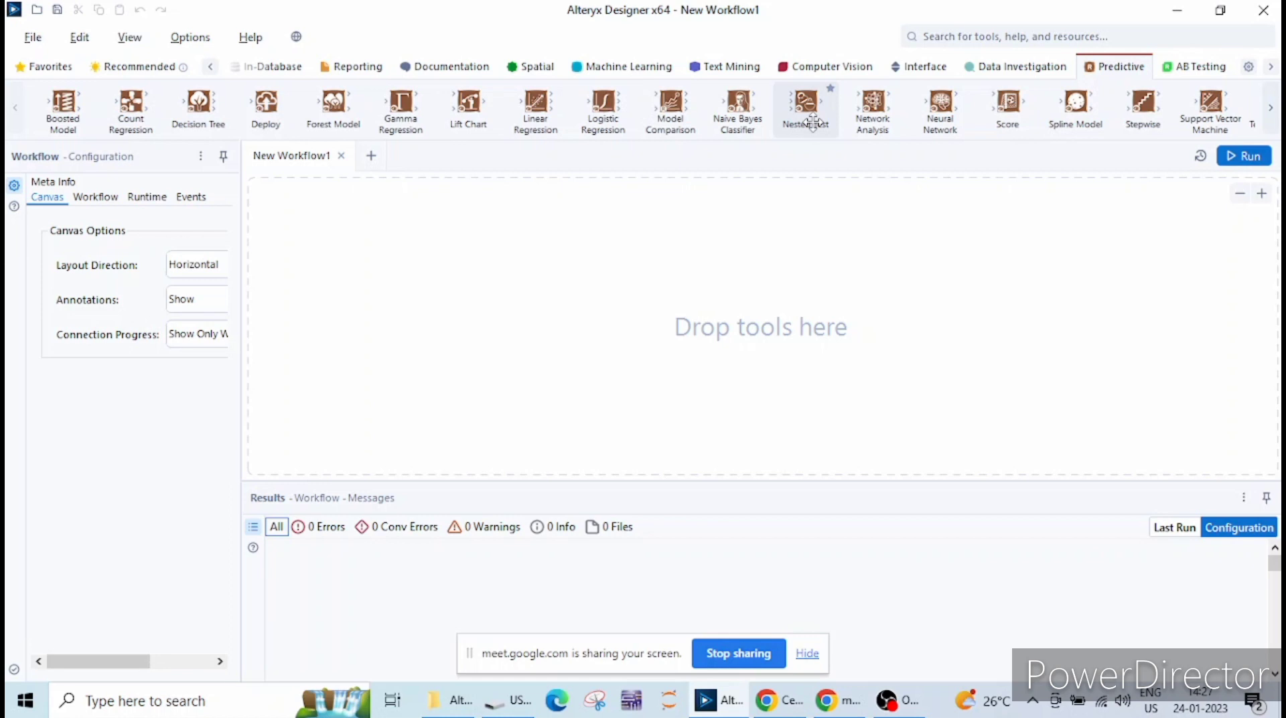
Open Manage Licenses, examine the active licenses and their expiration dates, and close the dialog.
left_click(205, 42)
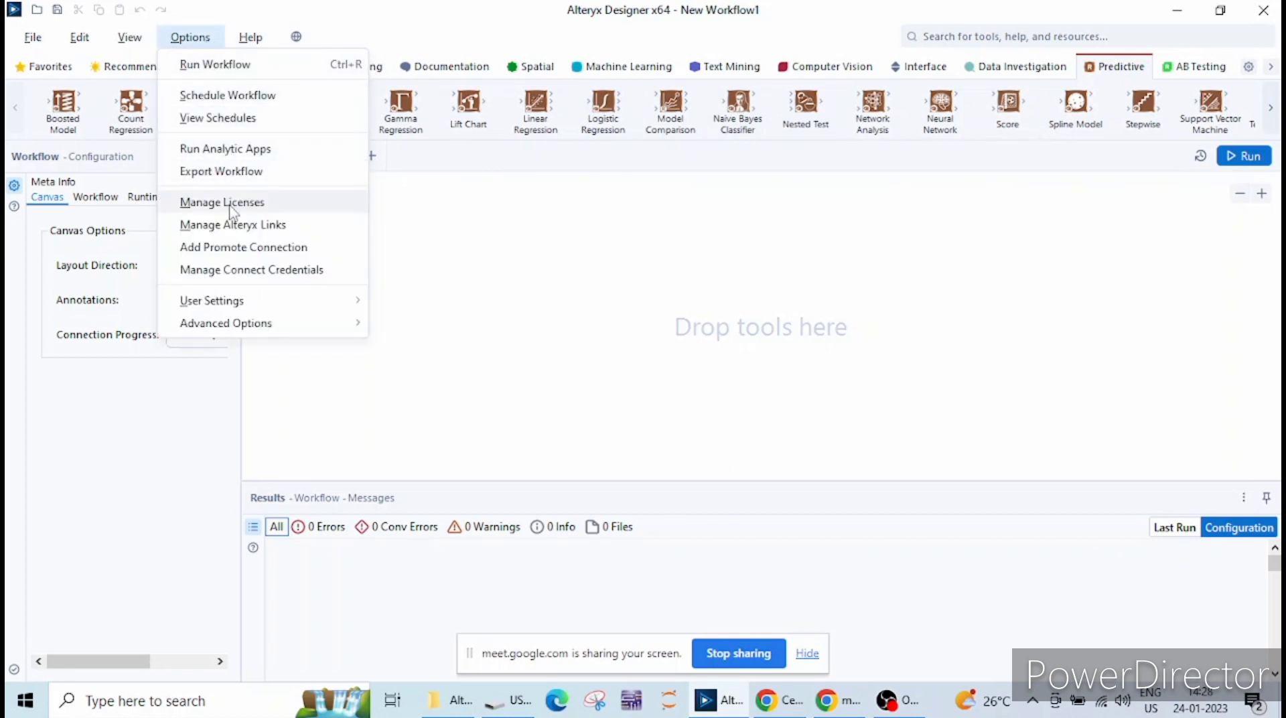
left_click(228, 203)
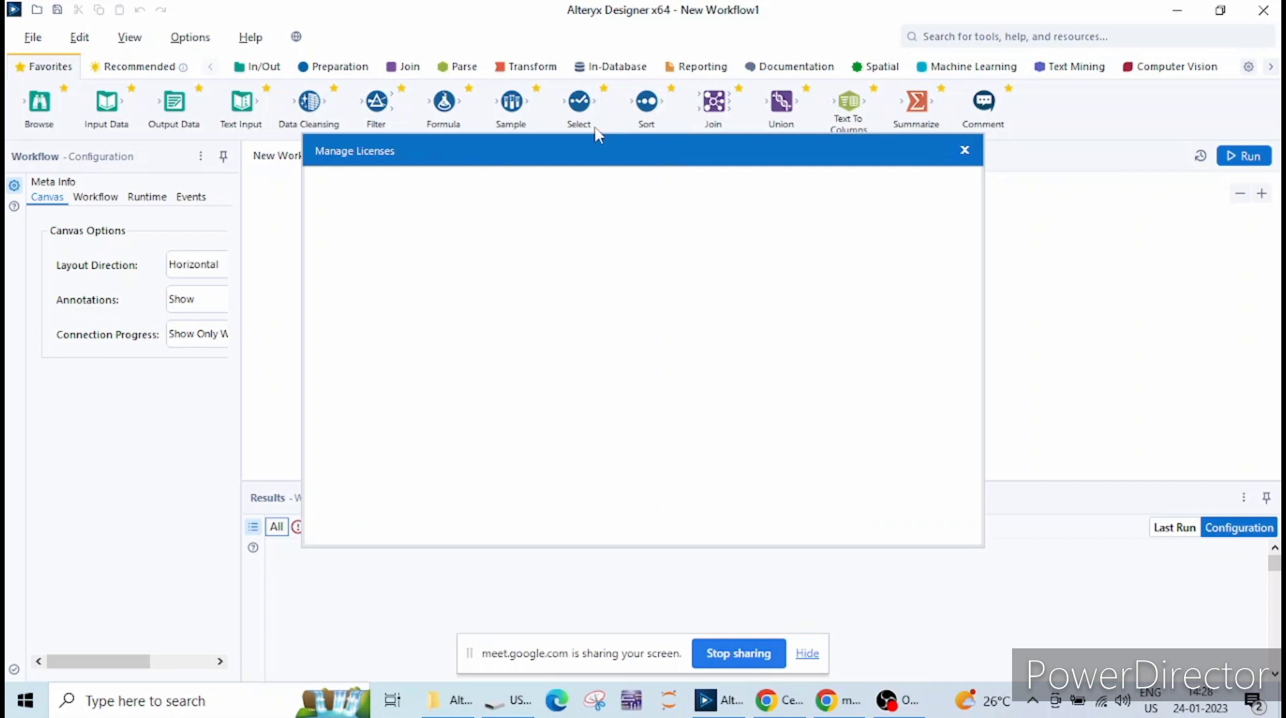
left_click_drag(589, 146, 616, 176)
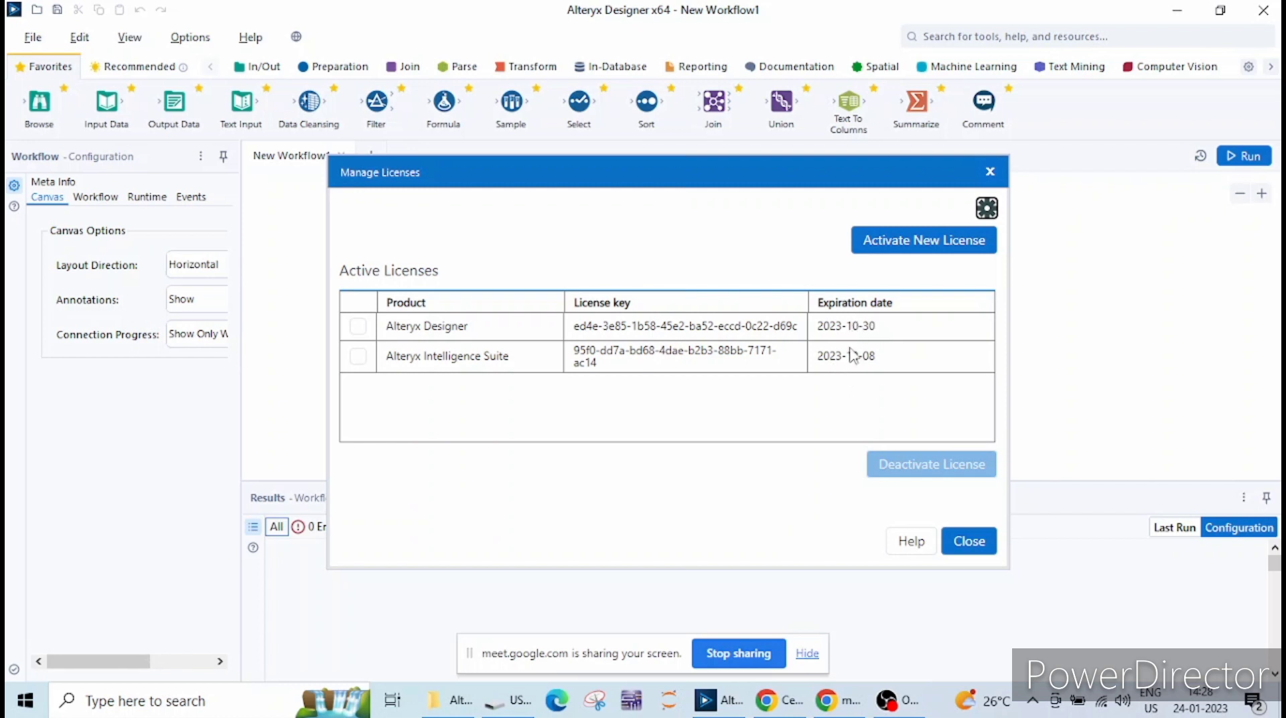
left_click(990, 173)
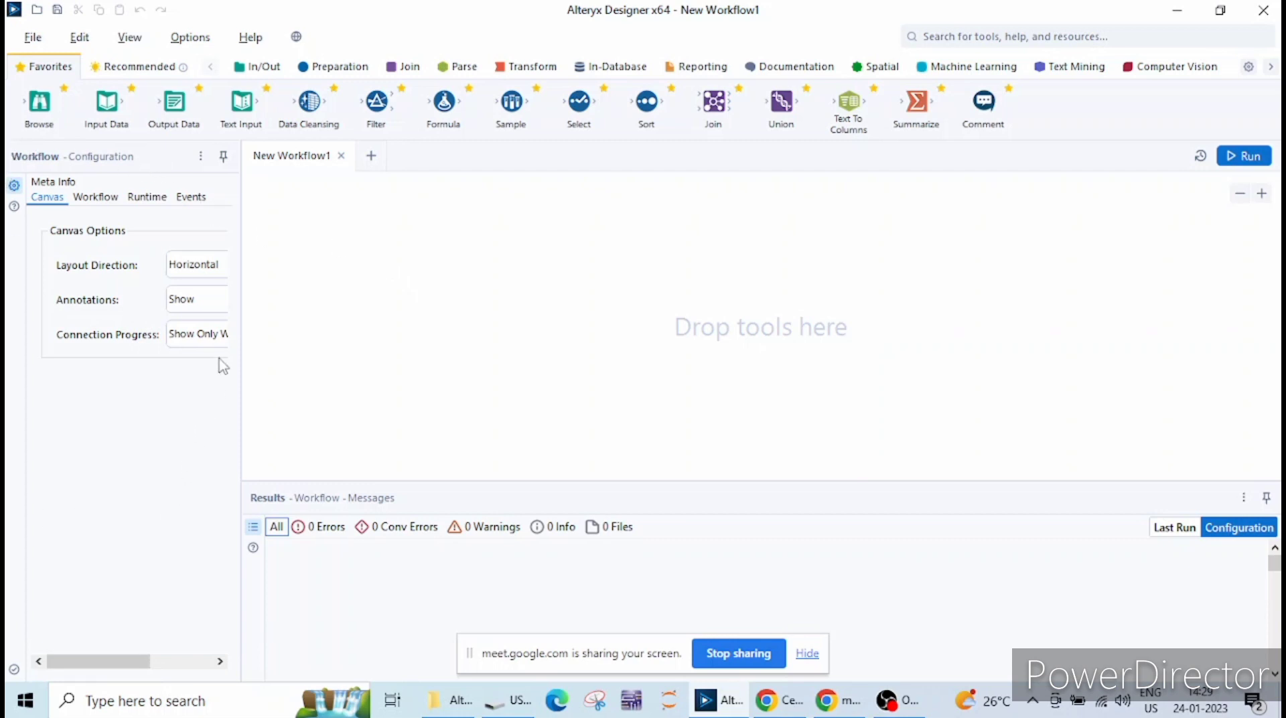
Locate the Input Data tool among the favorite tools and in the In/Out category.
left_click_drag(92, 133, 91, 135)
left_click_drag(107, 103, 109, 105)
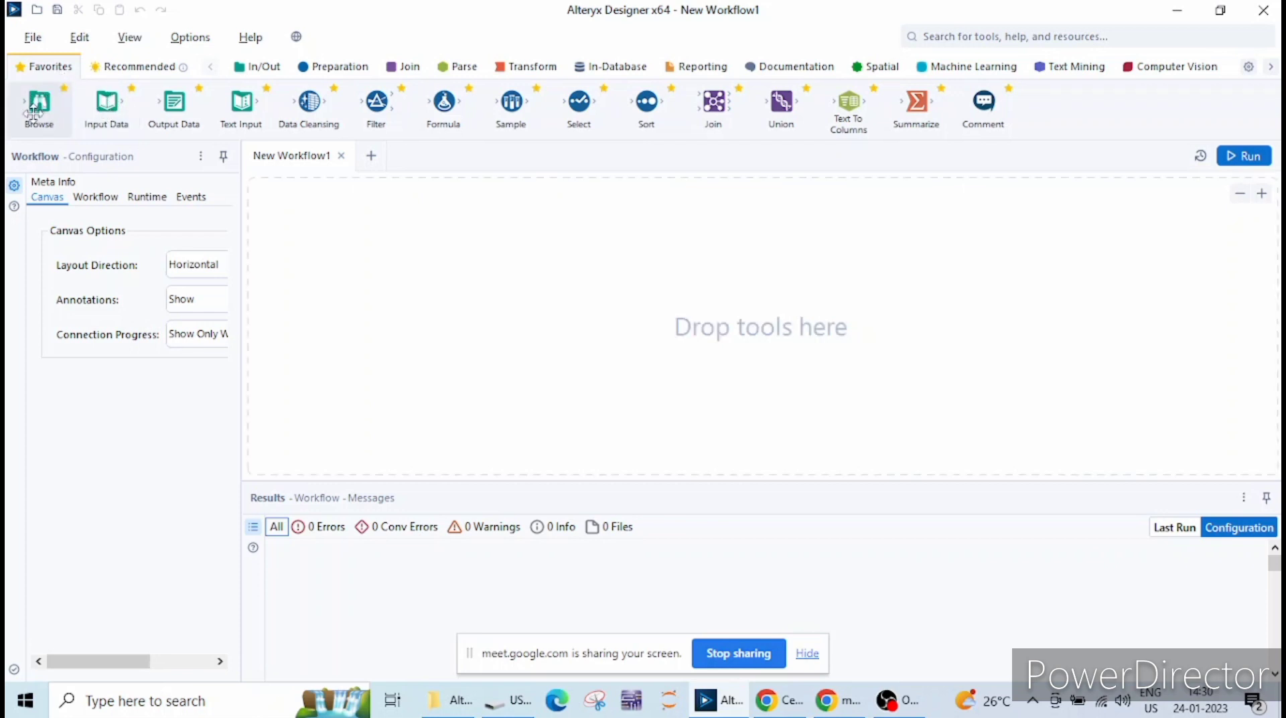
left_click_drag(83, 107, 120, 116)
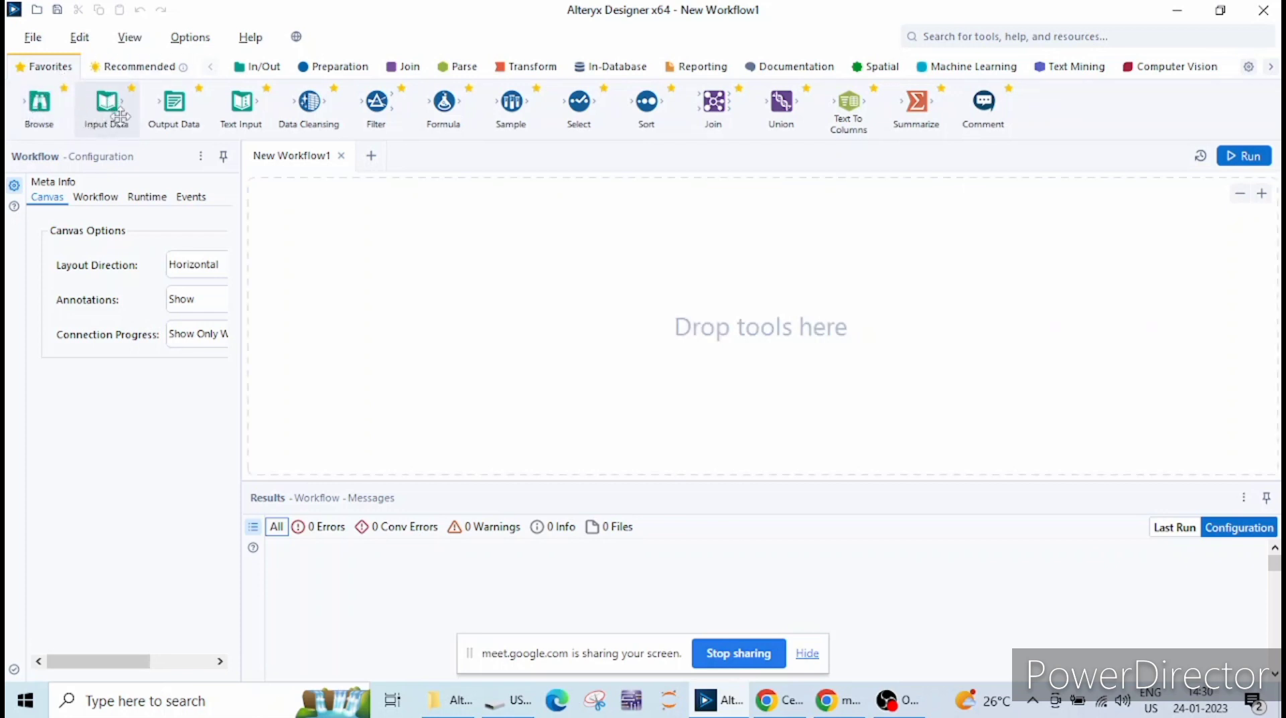
left_click(267, 68)
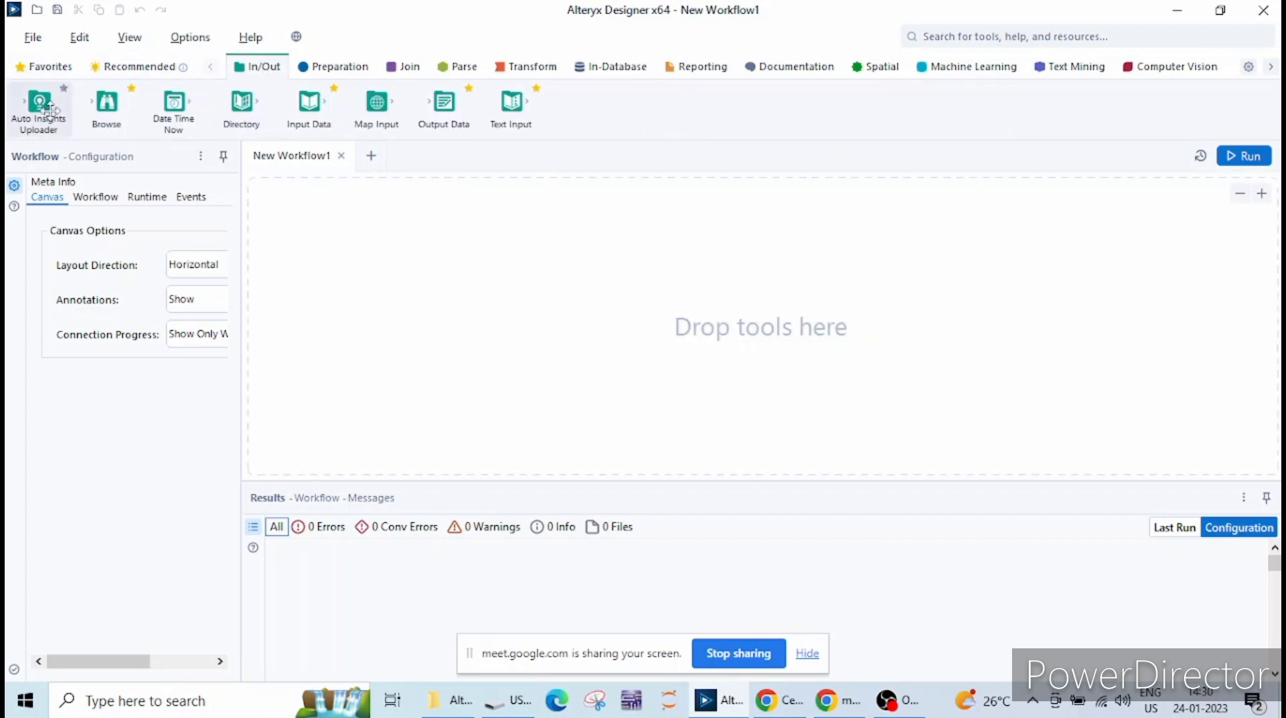
left_click_drag(312, 107, 312, 110)
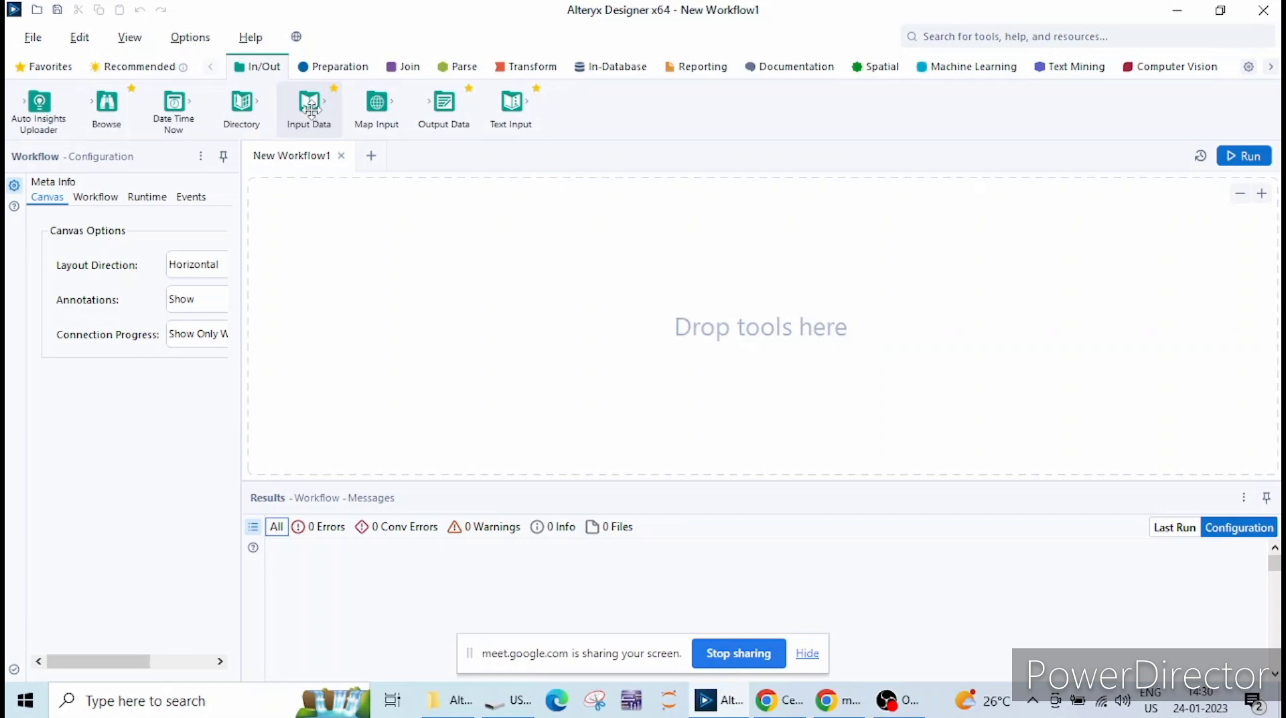
Add an Input Data tool from the favorites to the workflow canvas and widen its configuration pane.
left_click(52, 67)
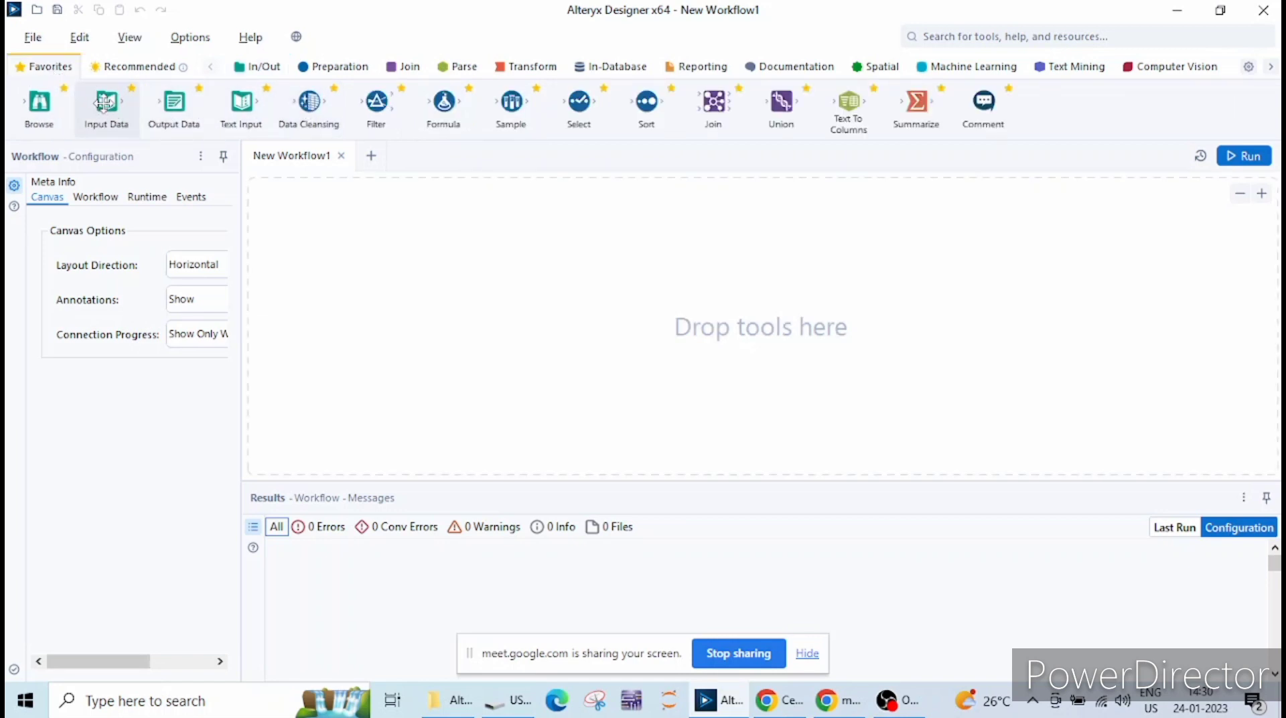
left_click_drag(104, 102, 402, 263)
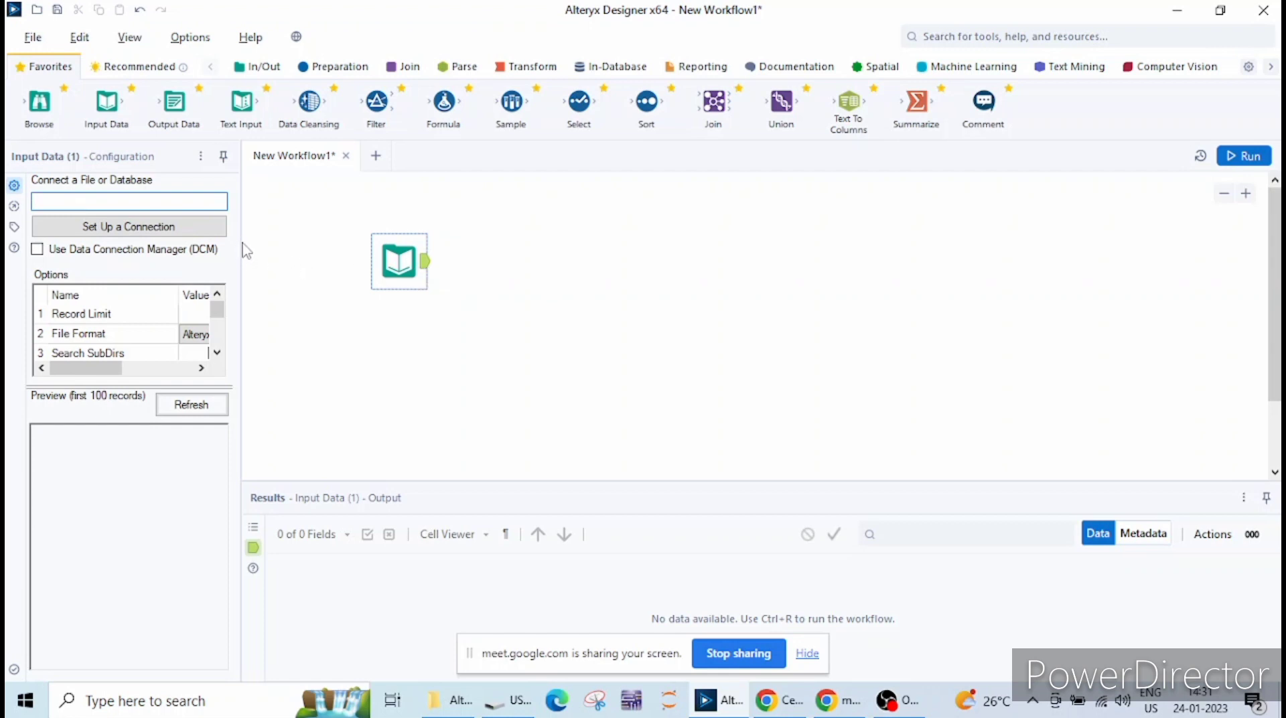
left_click_drag(240, 243, 329, 251)
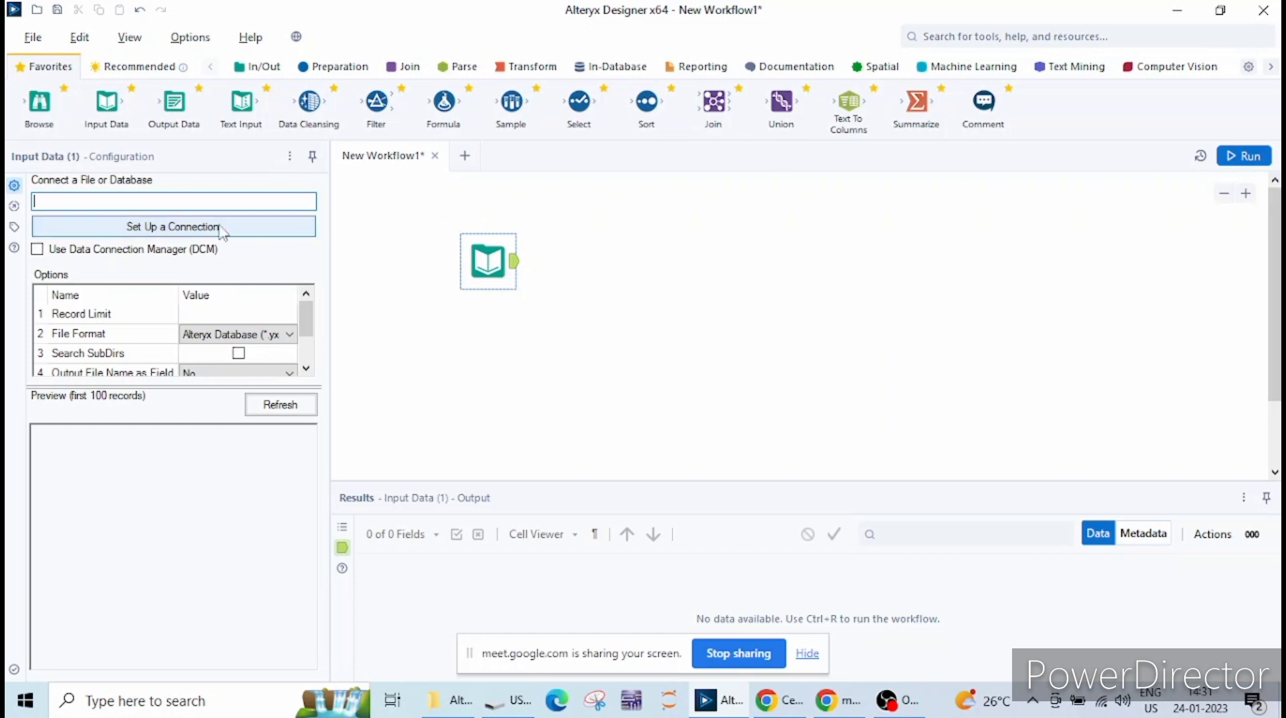
Open the Input Data tool's connection setup and look over the recent connections and the supported file types.
left_click(167, 227)
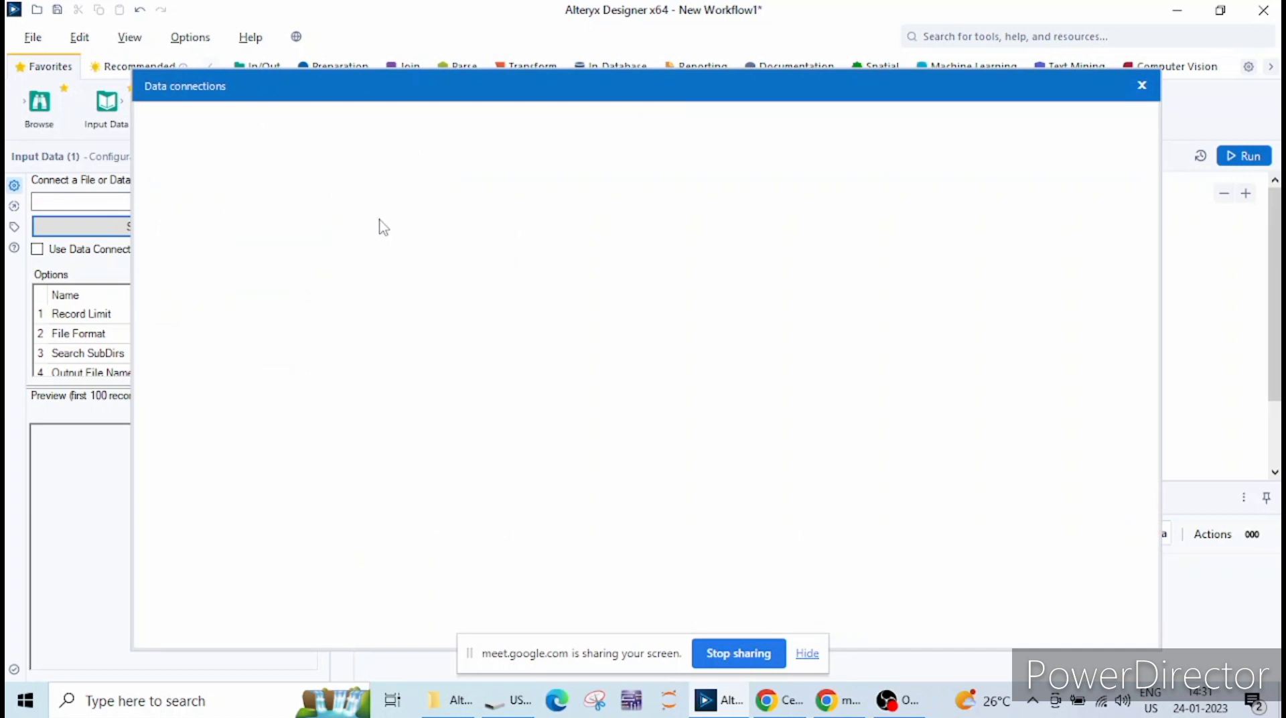
left_click_drag(531, 89, 517, 52)
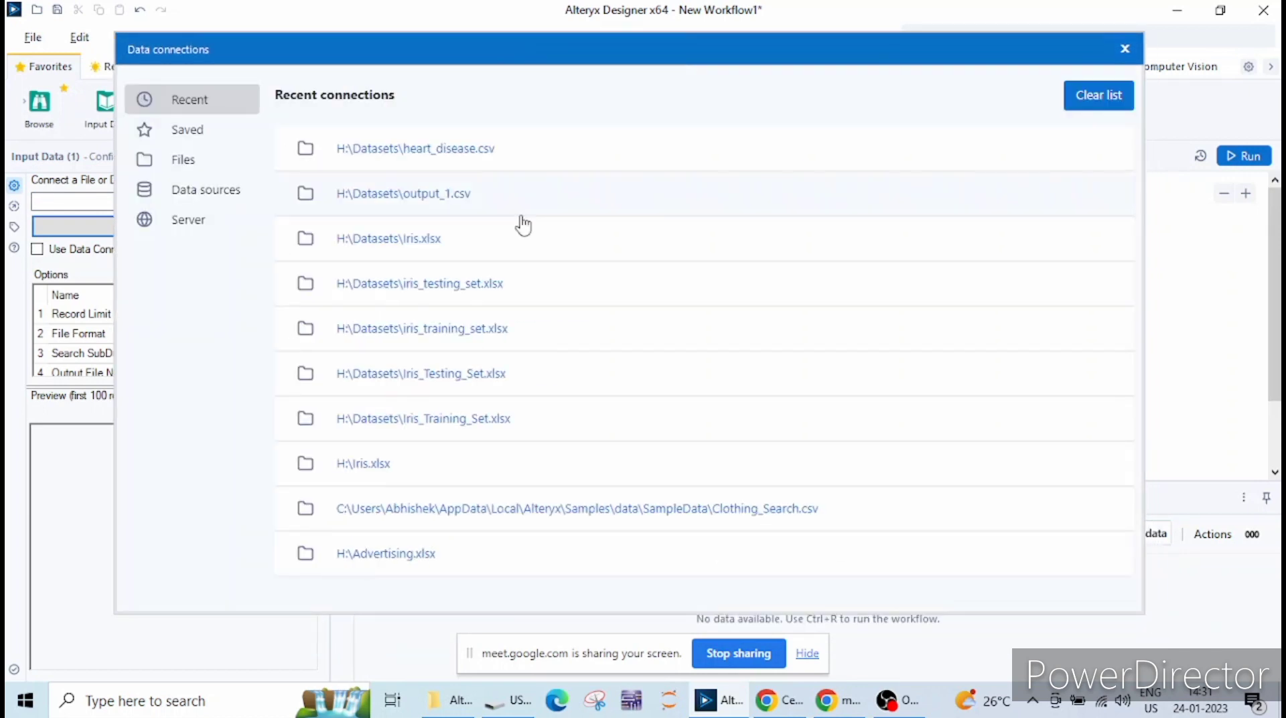
left_click(193, 166)
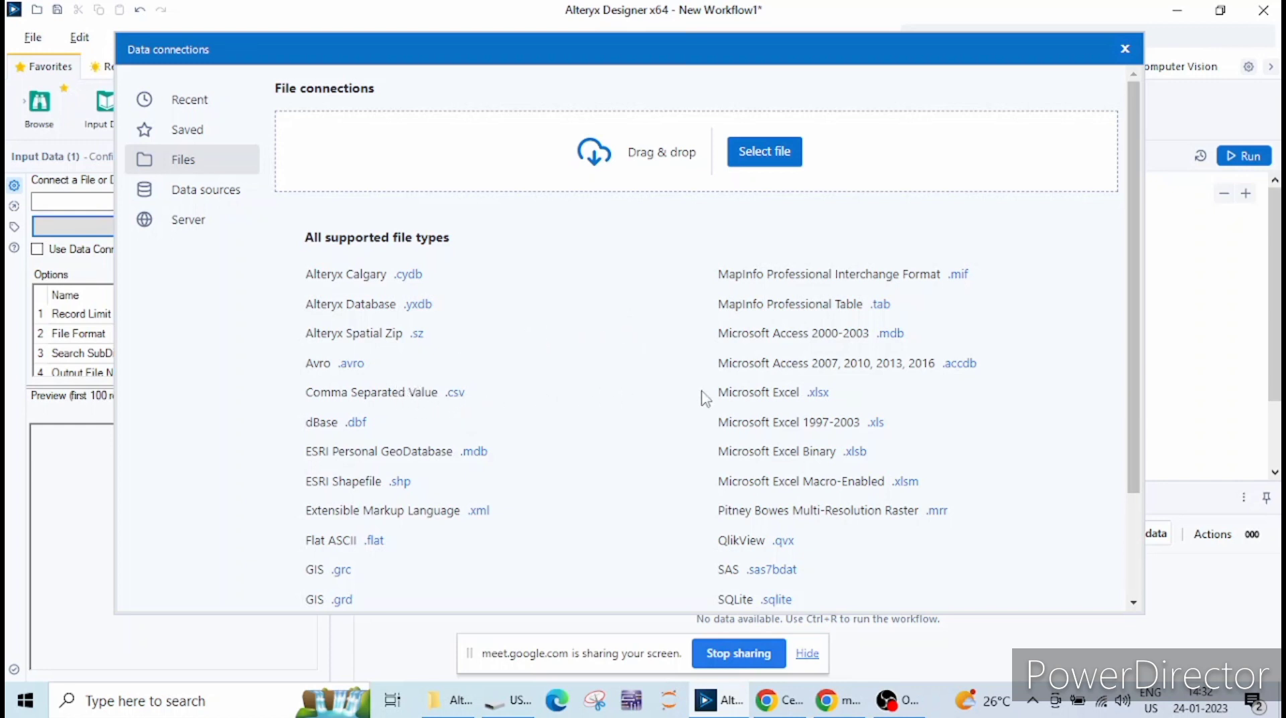
left_click(457, 395)
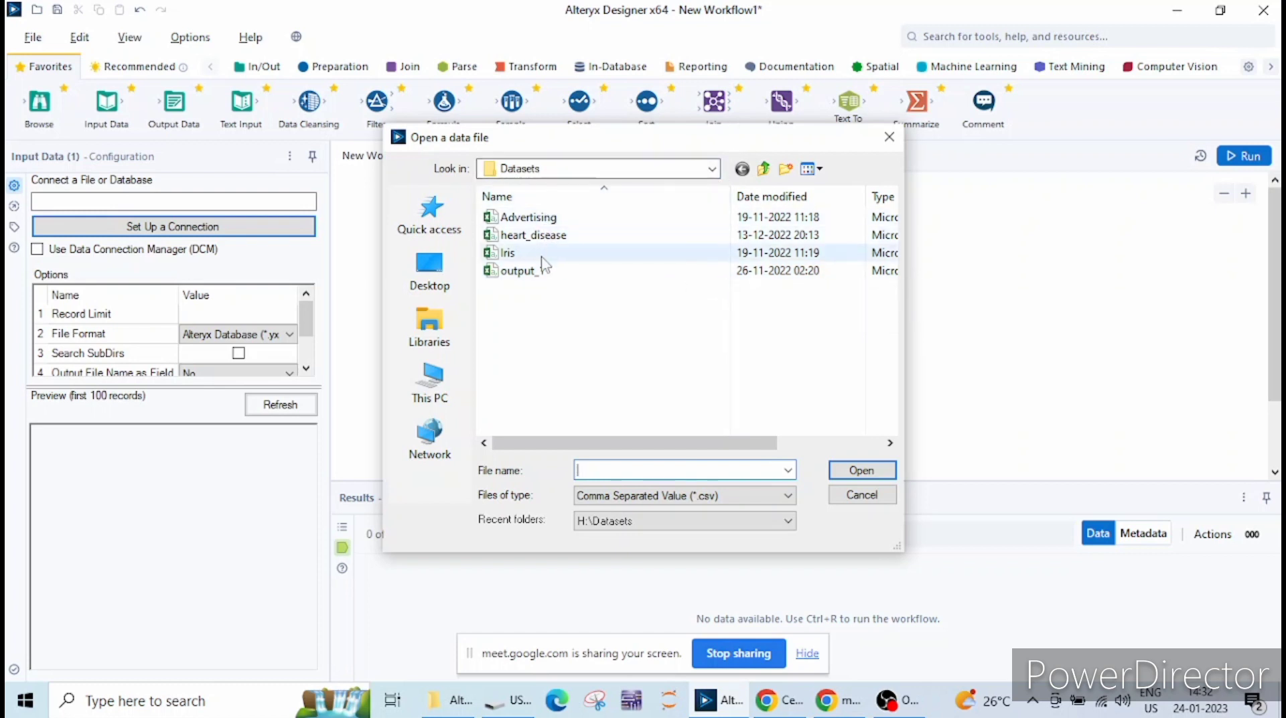
left_click(714, 169)
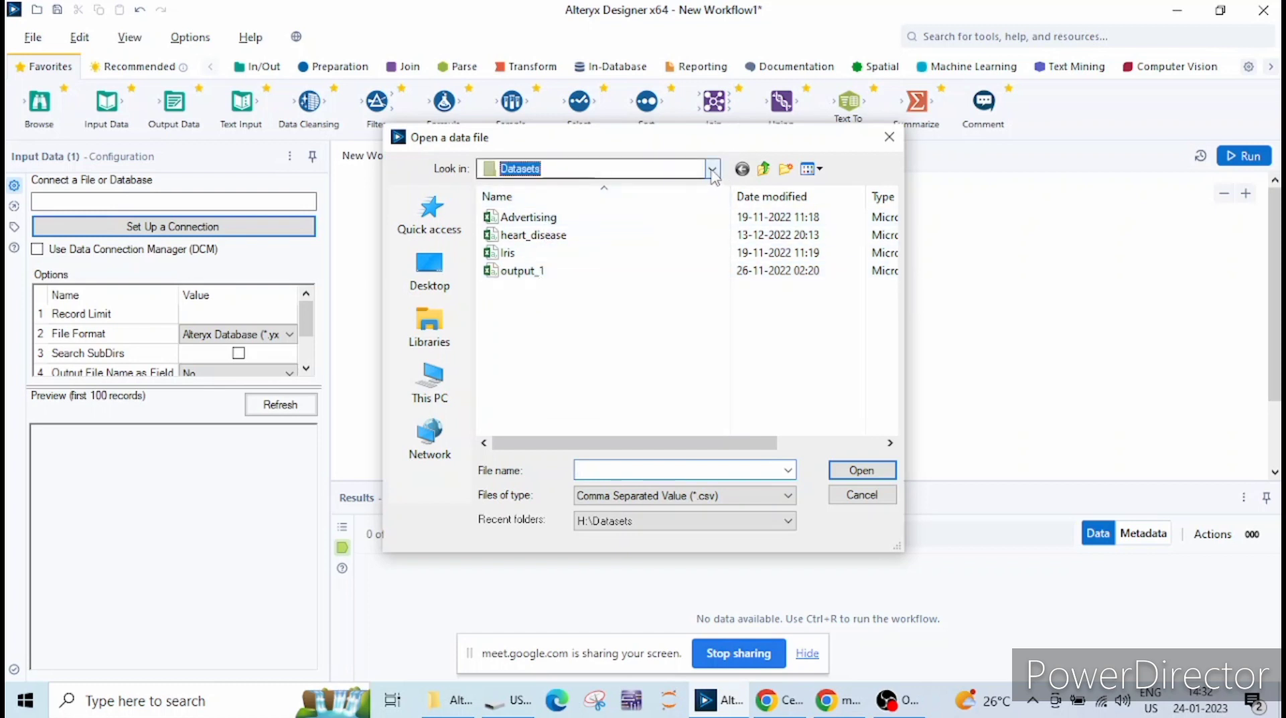
left_click(712, 169)
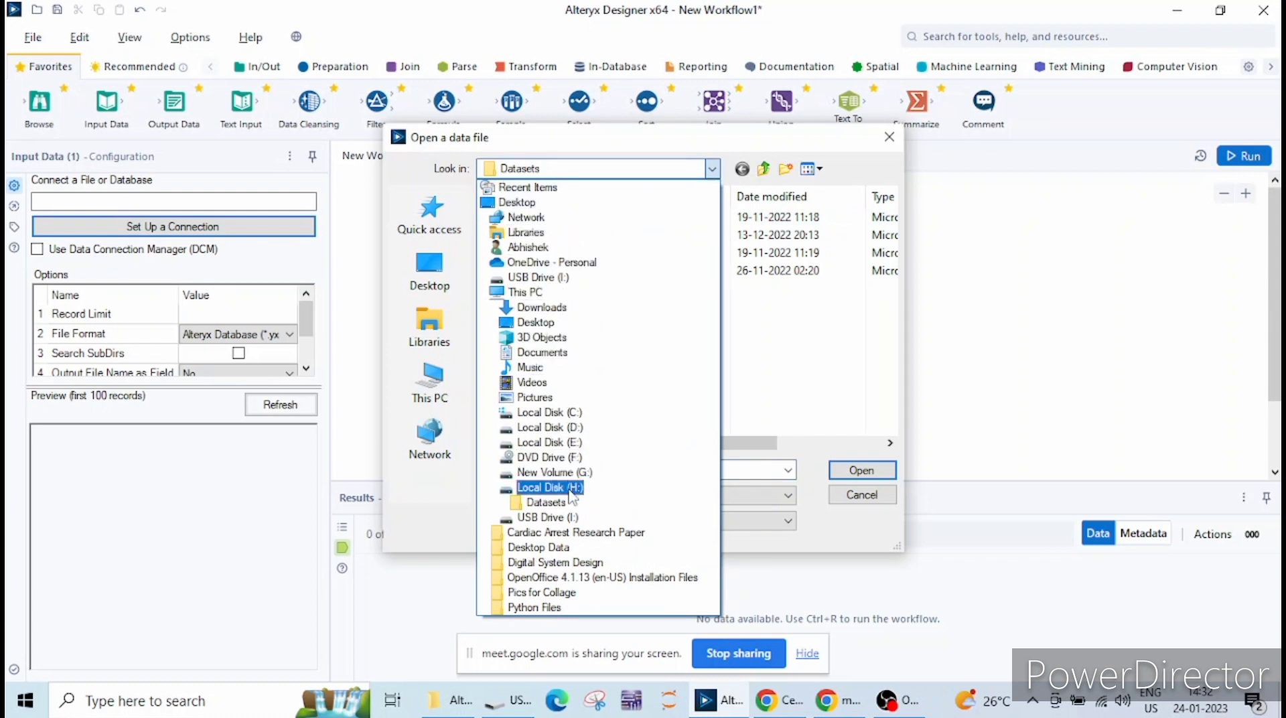
left_click(566, 519)
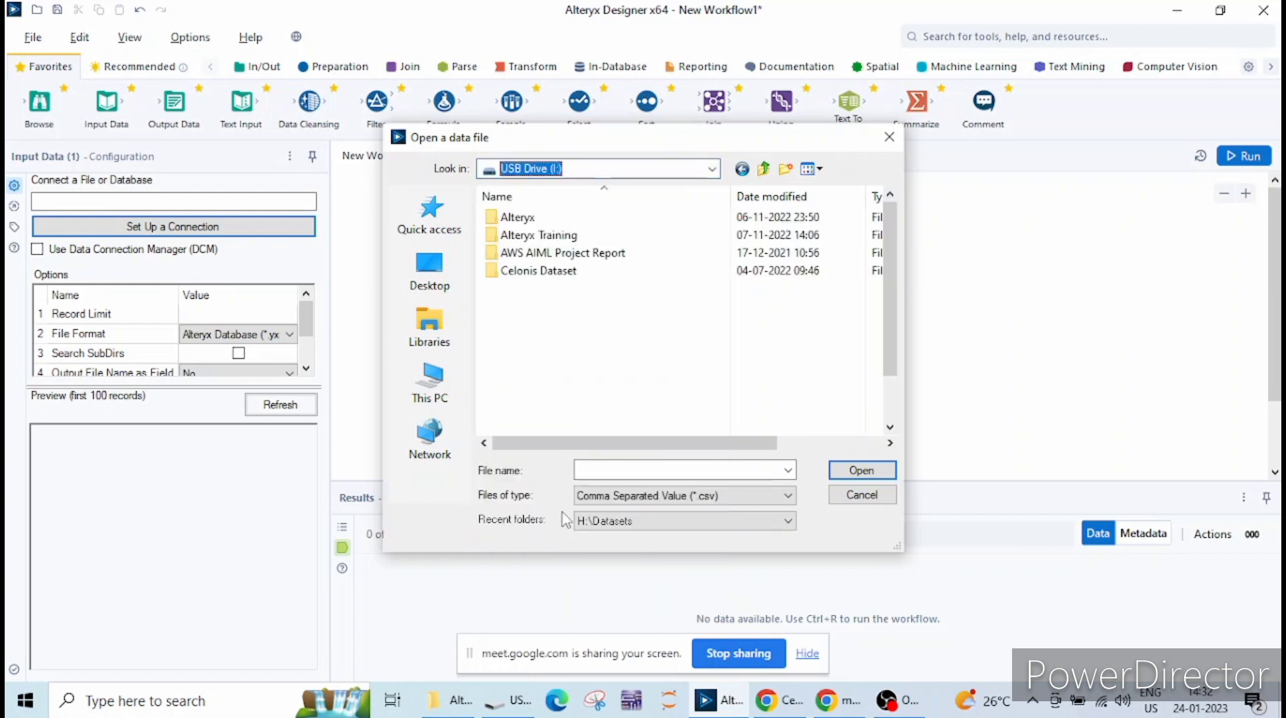
double_click(517, 217)
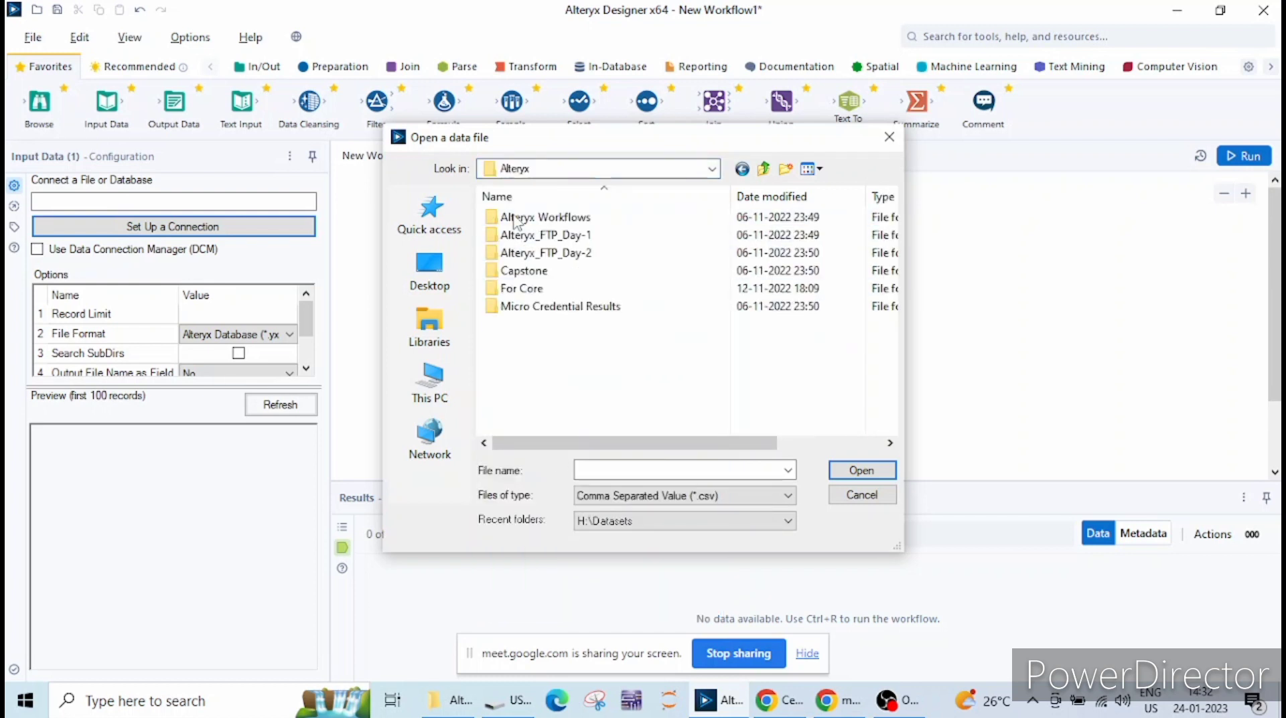
double_click(571, 238)
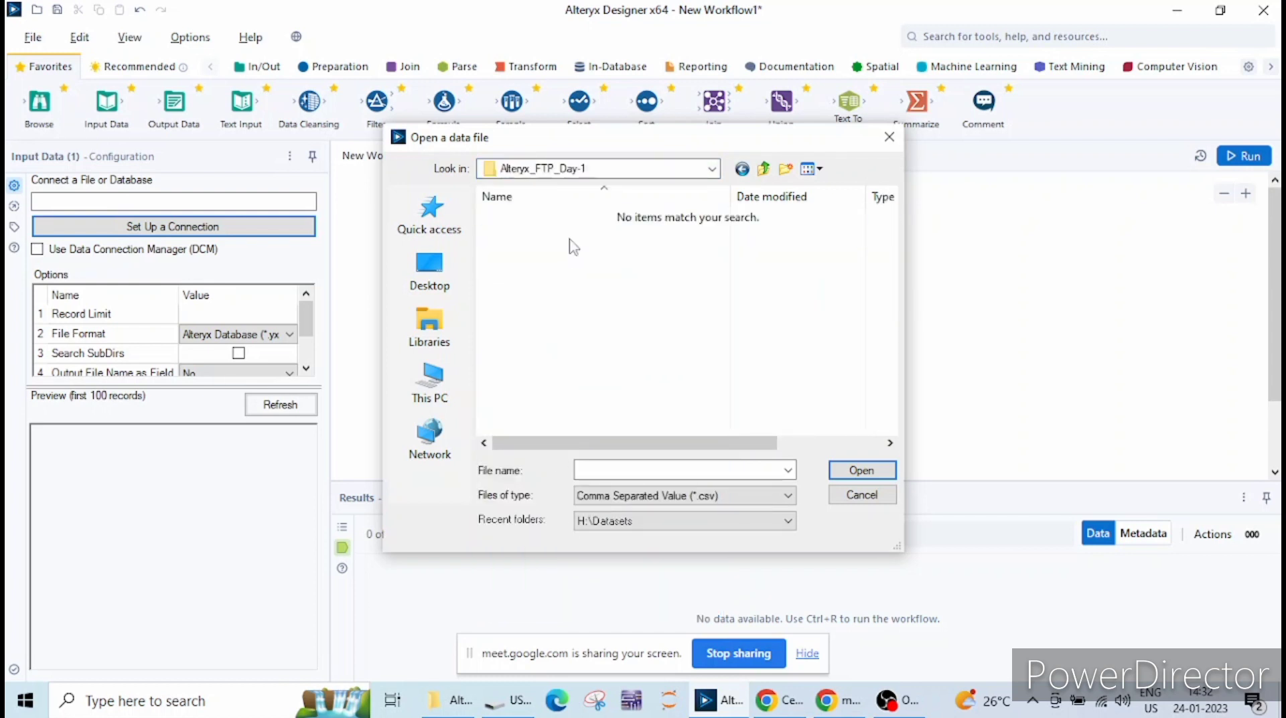
left_click(788, 498)
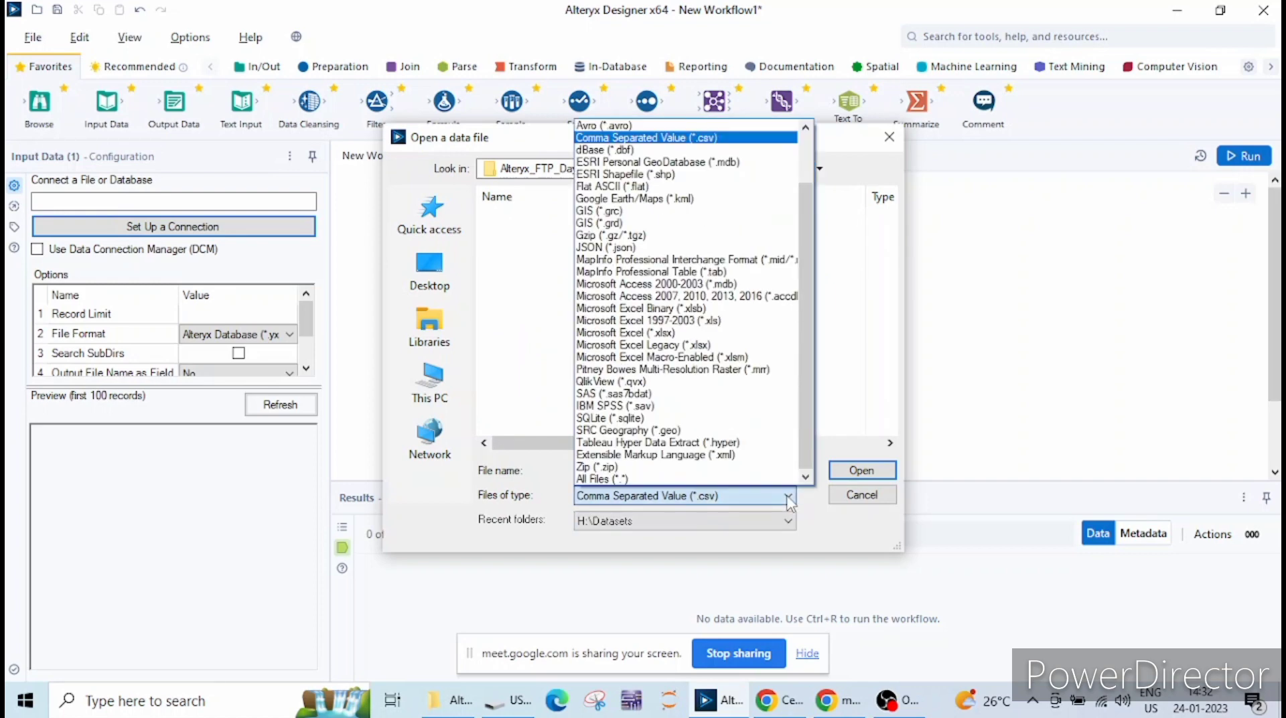
left_click(895, 141)
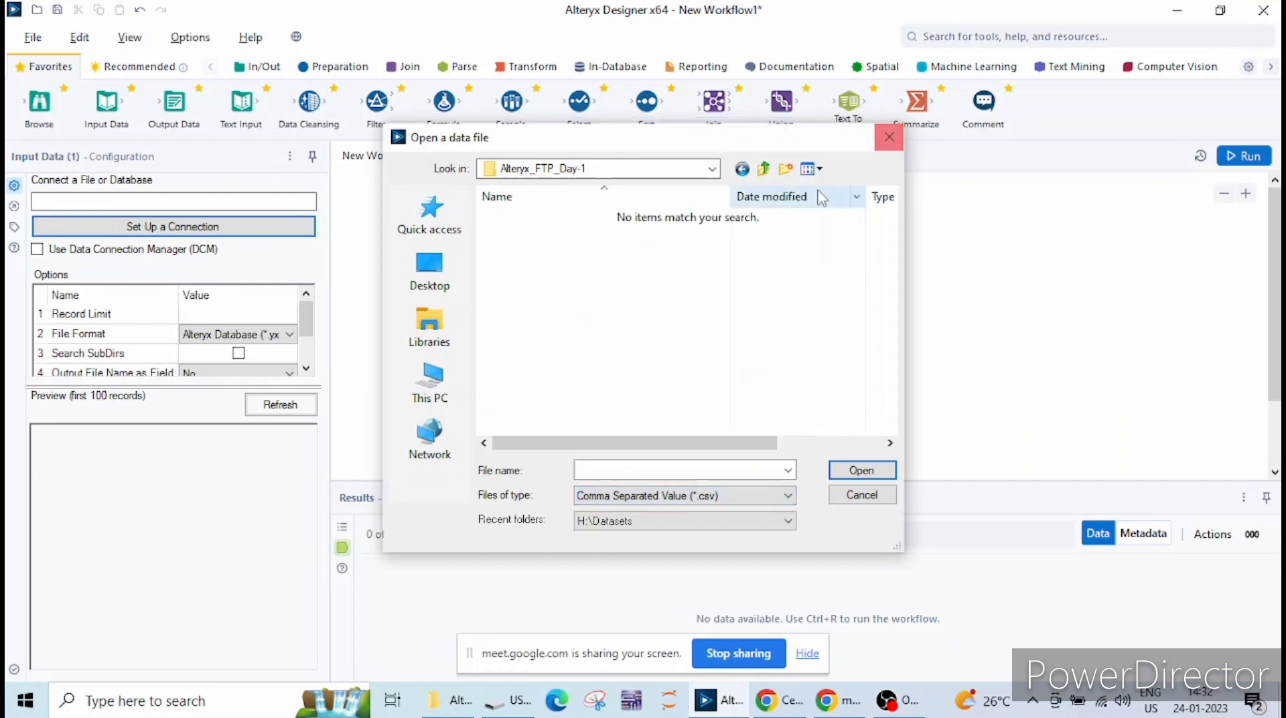
left_click(895, 141)
Set up a Microsoft Excel .xlsx file connection and browse to Alteryx\Alteryx_FTP_Day-1 on USB Drive (I:).
left_click(201, 226)
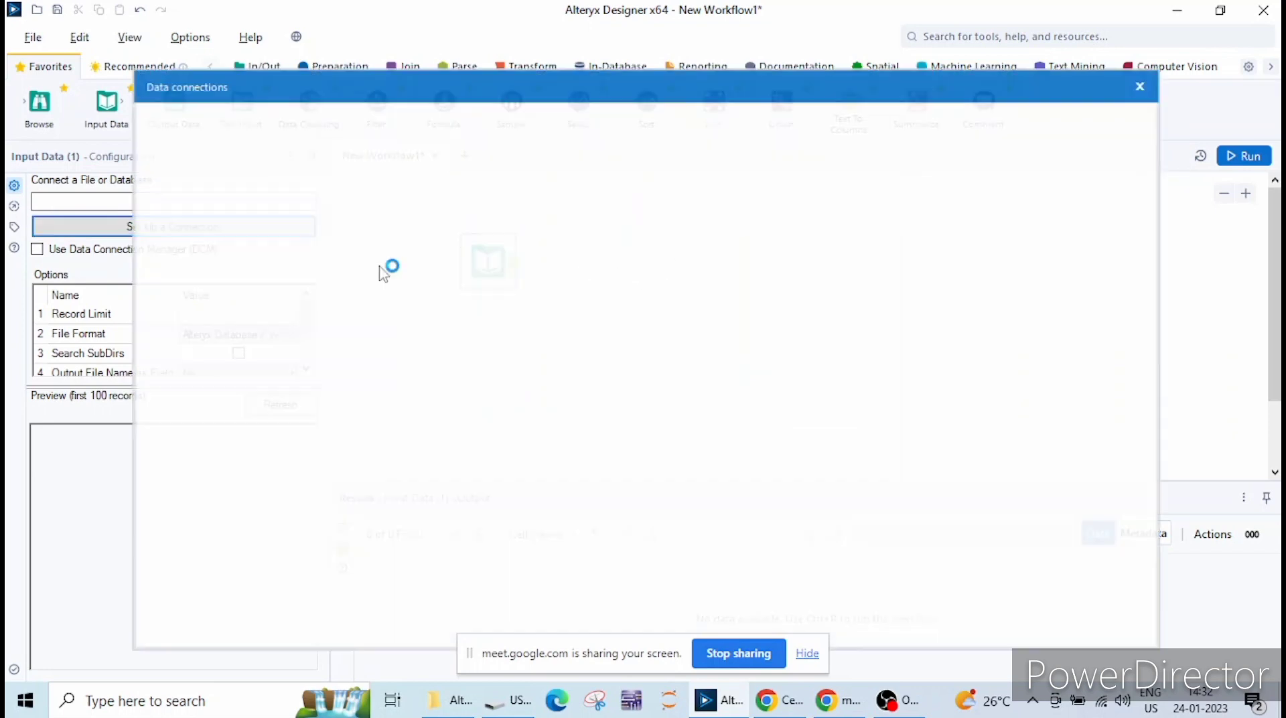
left_click(202, 196)
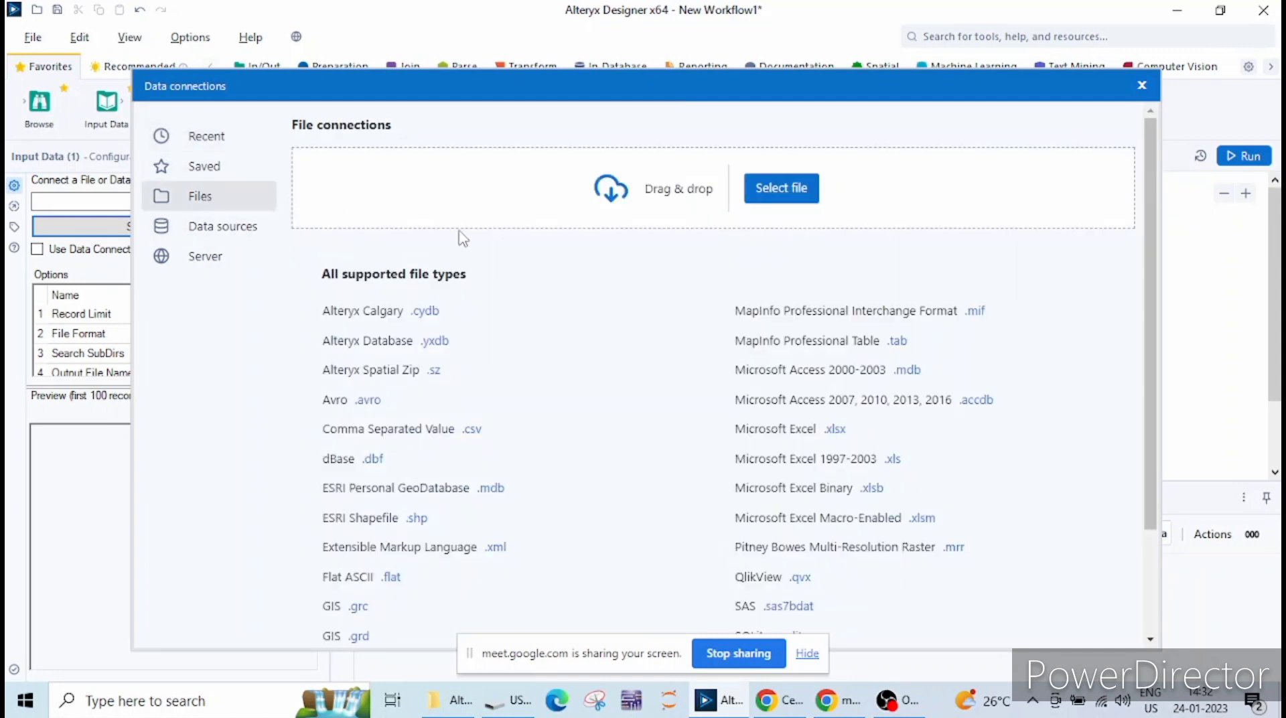
left_click(836, 430)
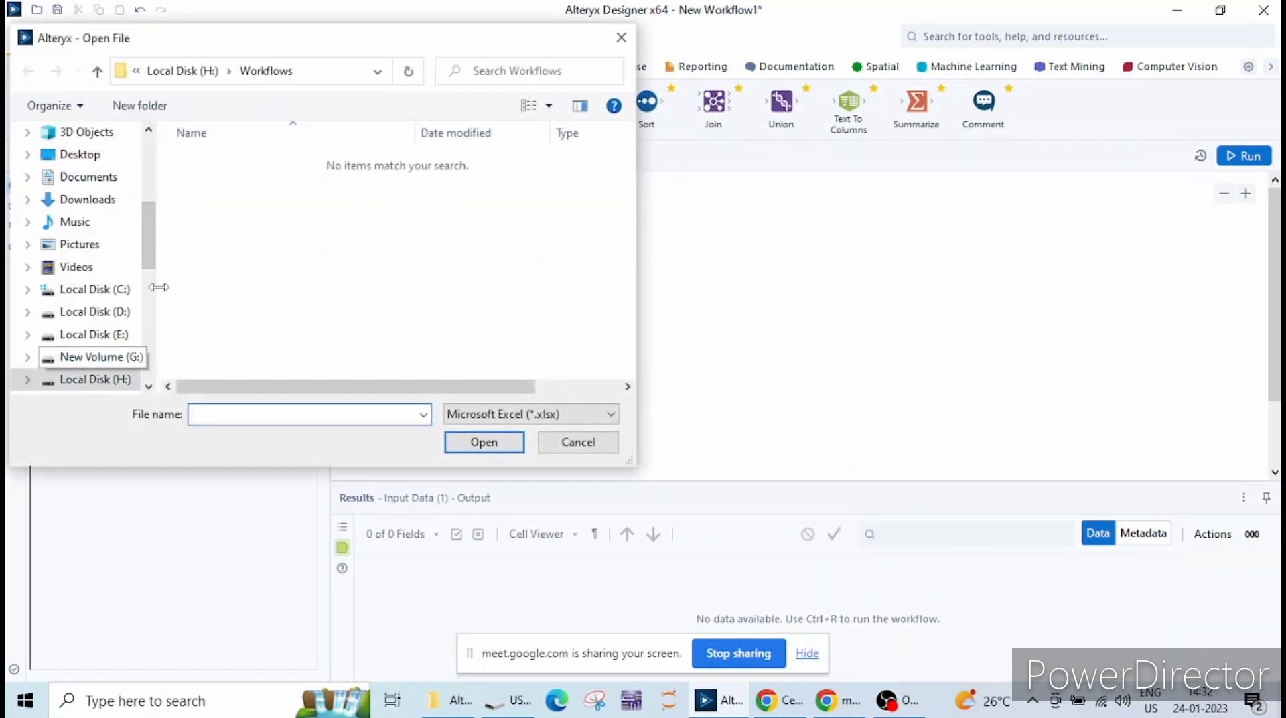
mouse_move(150, 267)
left_mouse_down()
mouse_move(154, 335)
mouse_move(160, 288)
left_mouse_up()
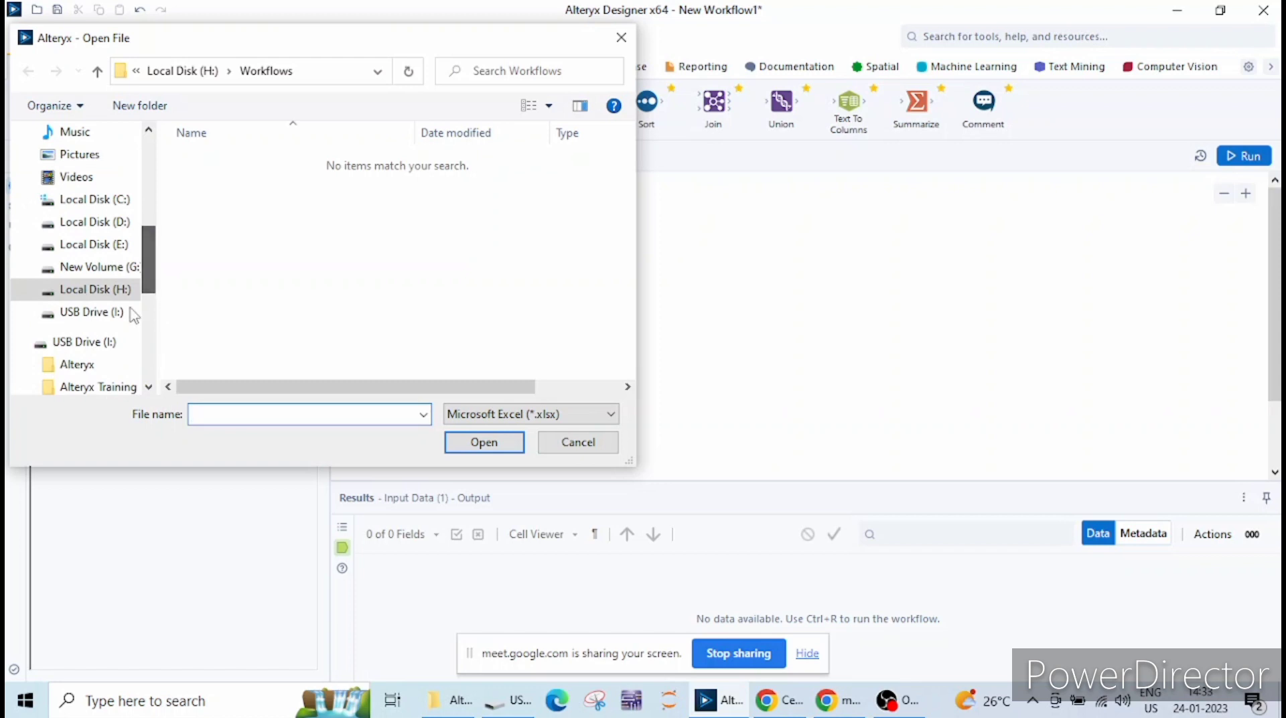
left_click(94, 311)
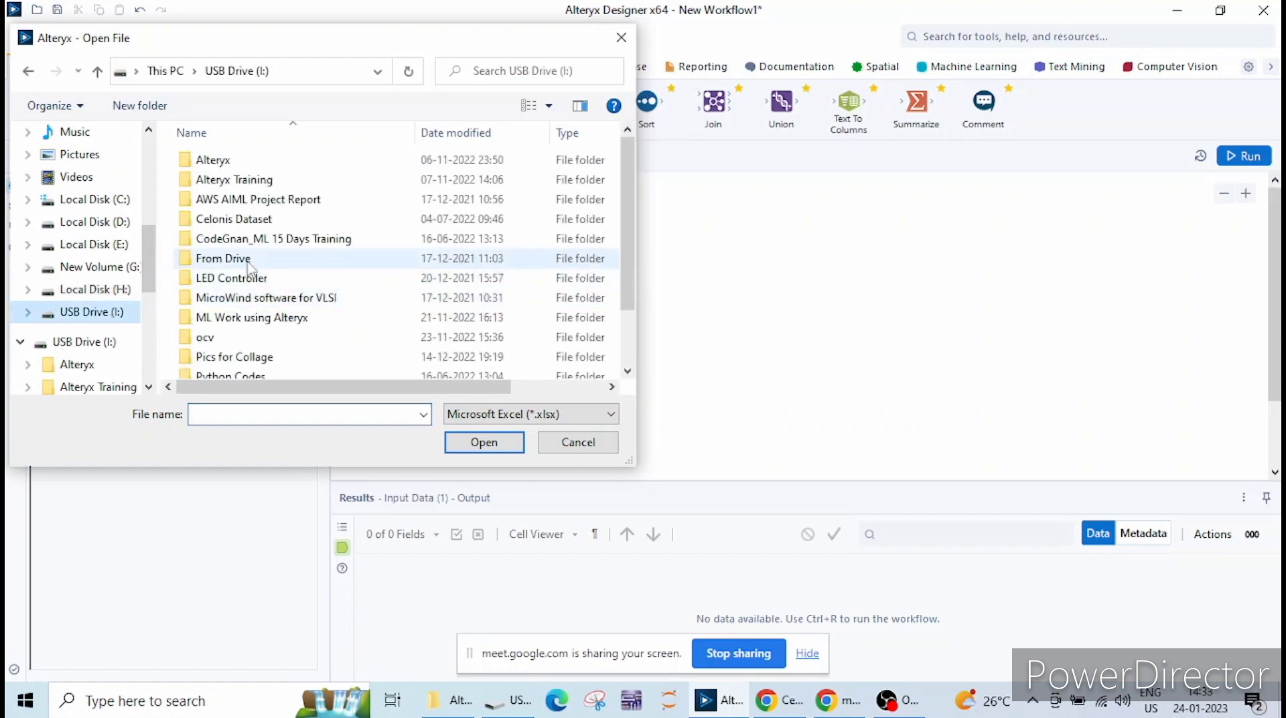
double_click(238, 185)
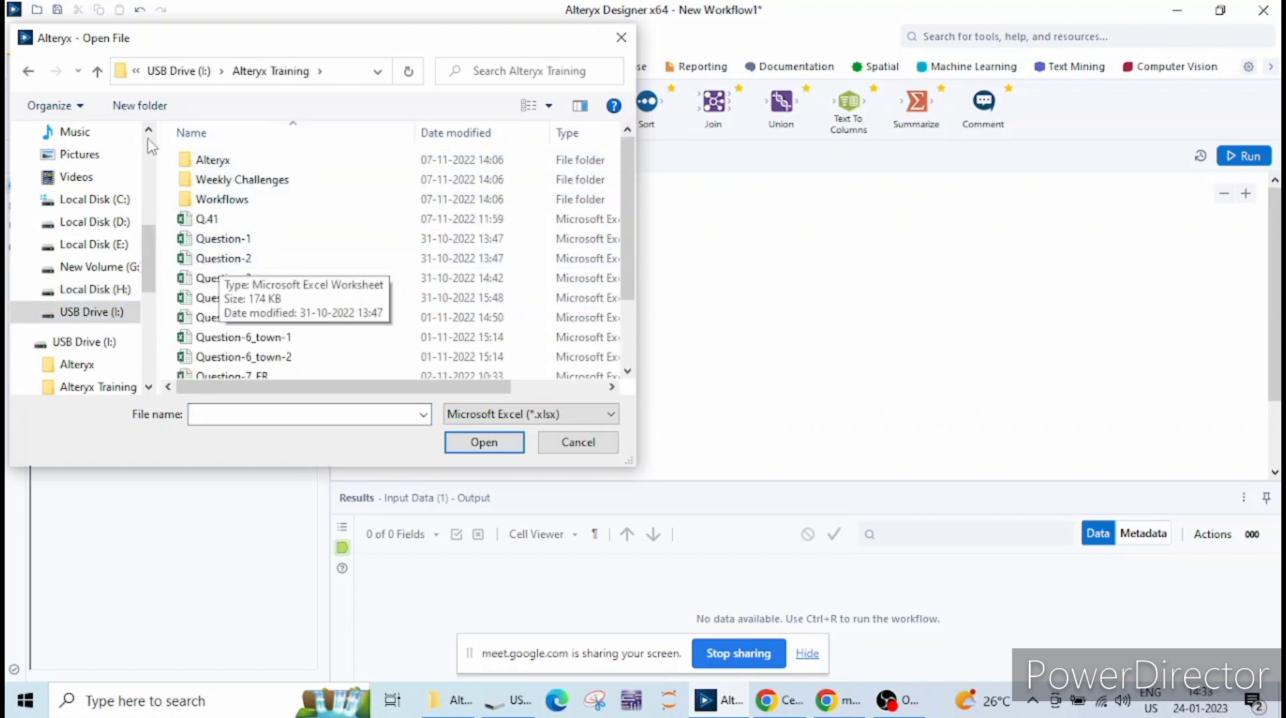
left_click(98, 71)
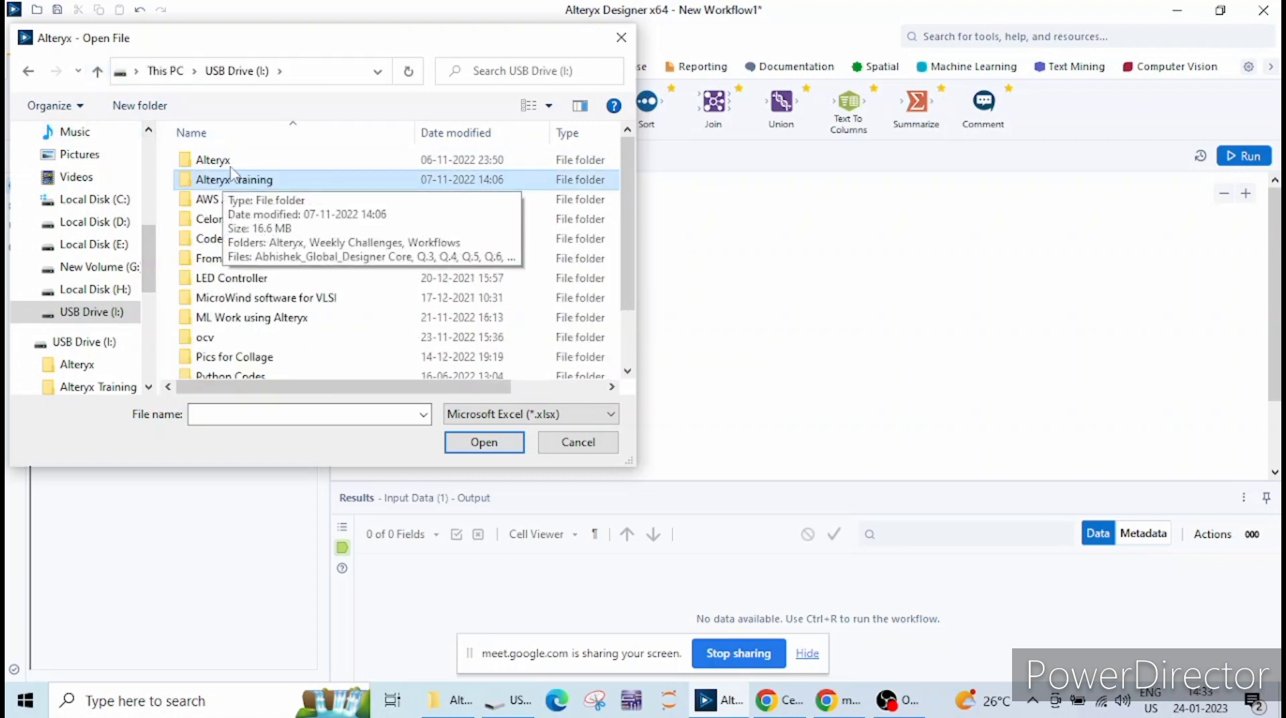
double_click(231, 161)
double_click(272, 185)
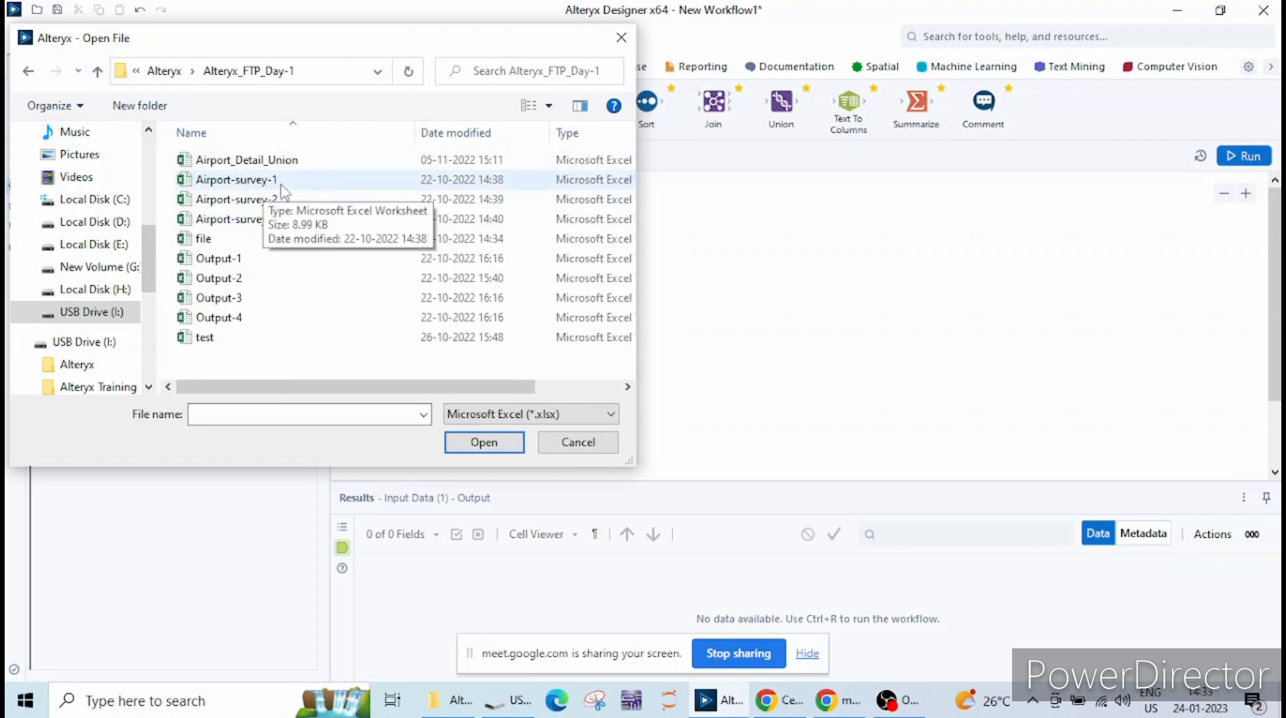
Open the Airport-survey-1 workbook and import its Sheet1 into the Input Data tool.
left_click(267, 180)
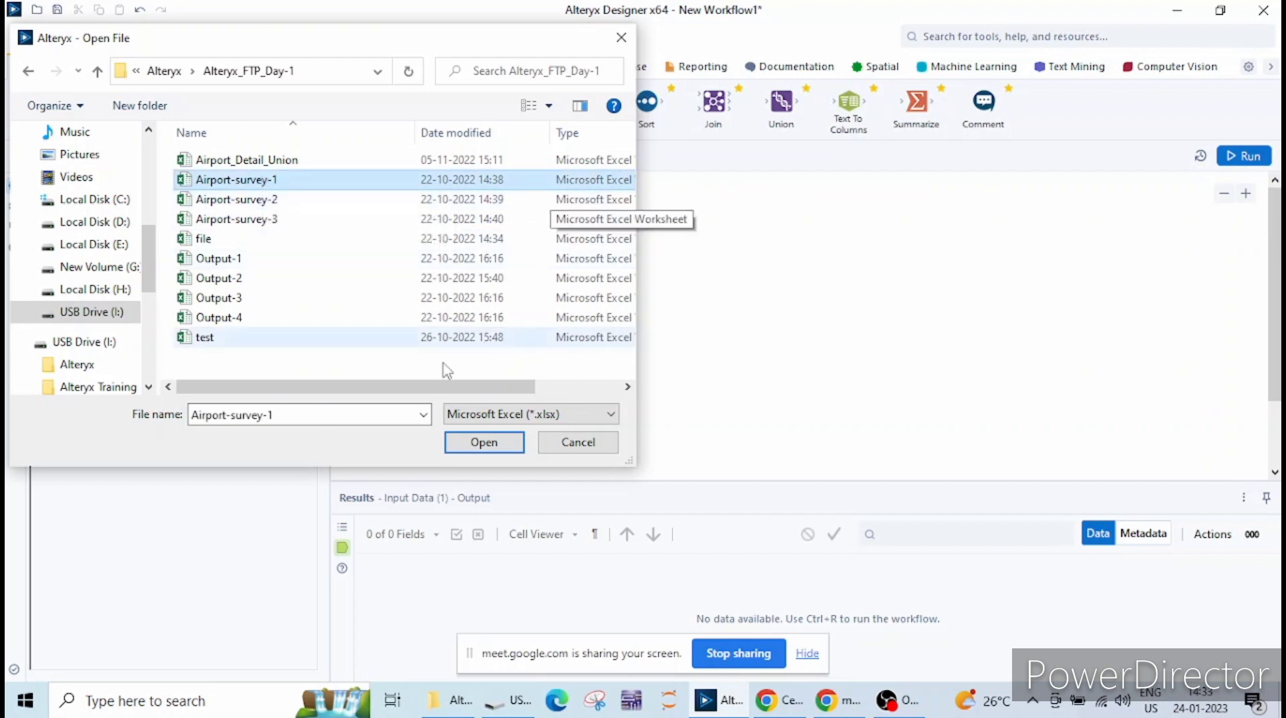
left_click_drag(423, 386, 509, 371)
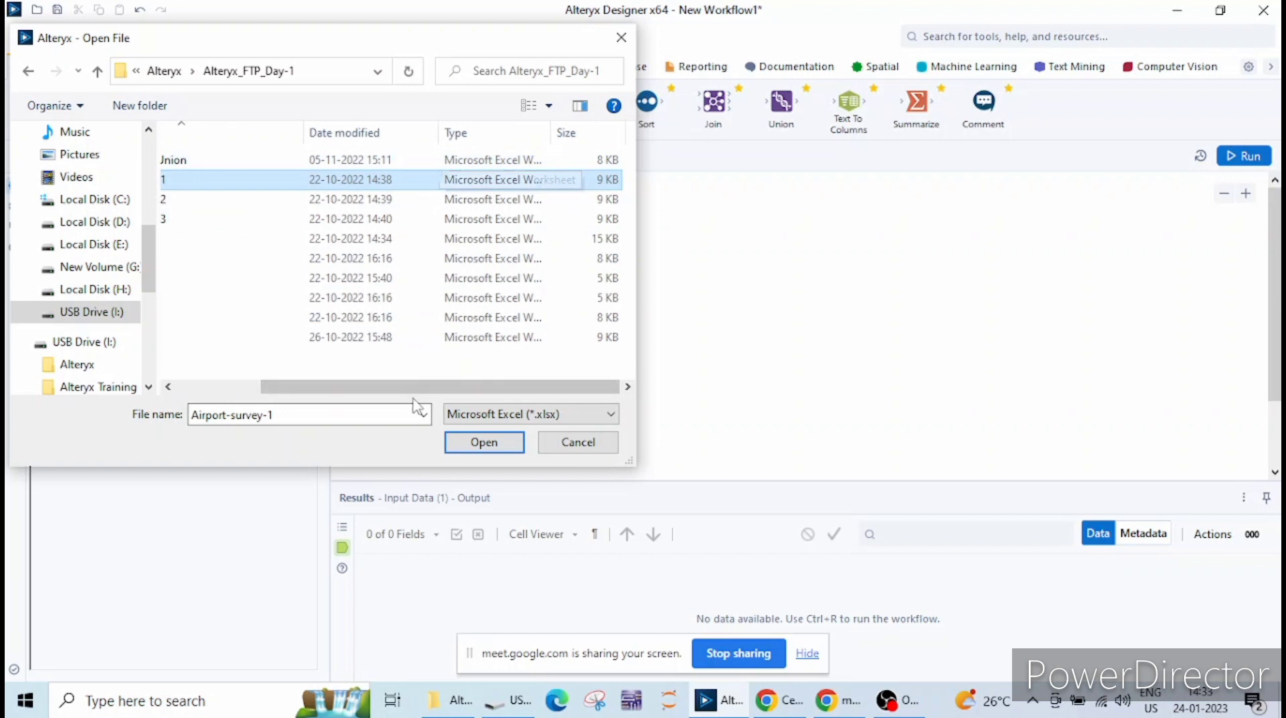
left_click_drag(416, 387, 331, 387)
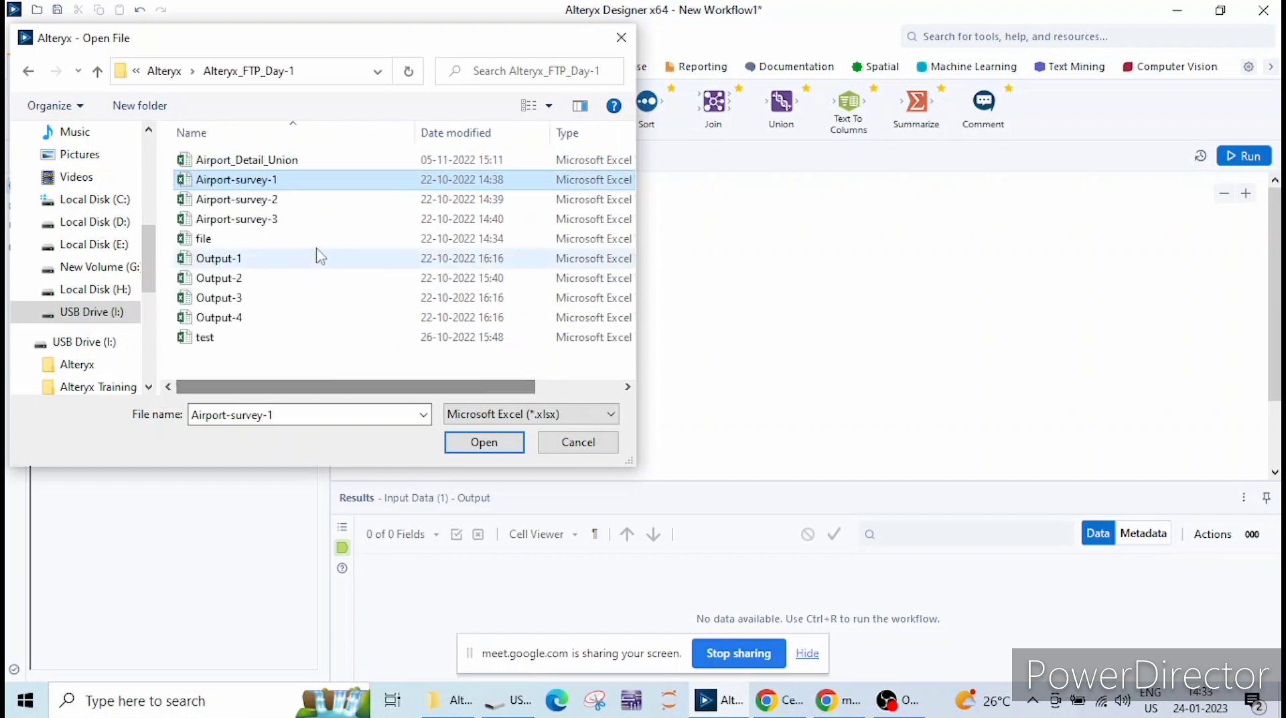
left_click(483, 442)
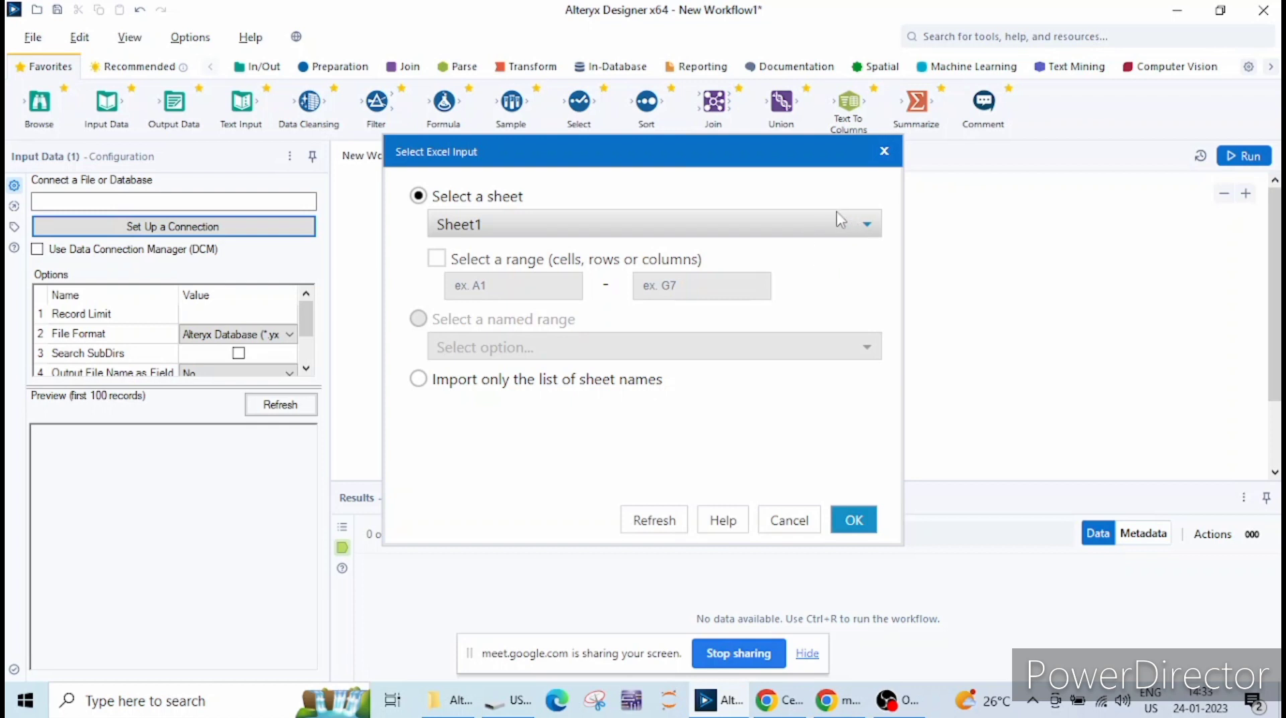
left_click(868, 228)
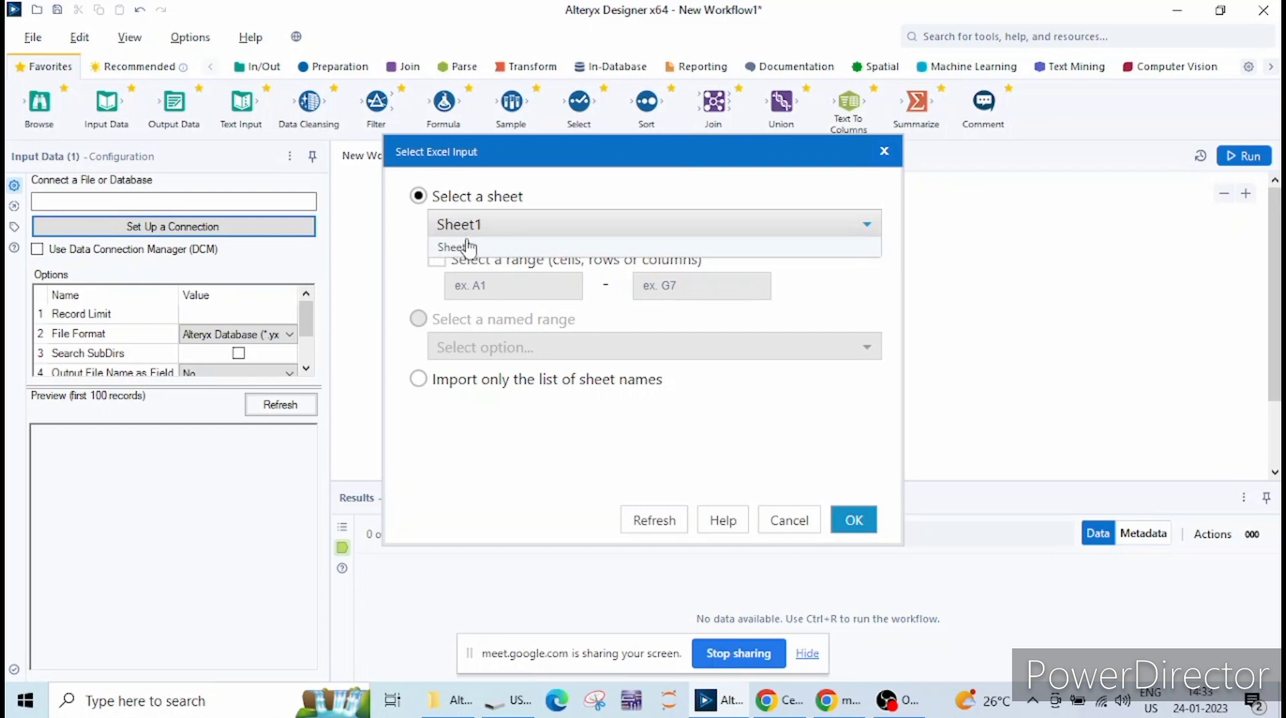
left_click(769, 225)
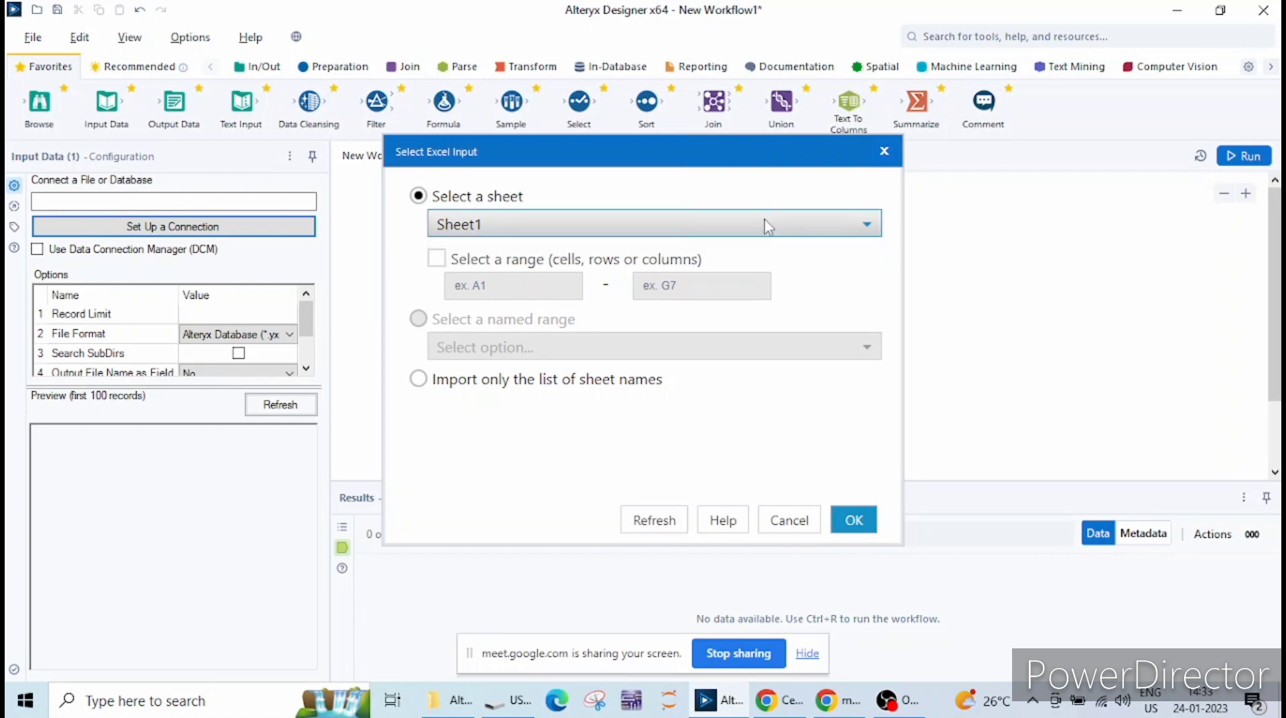
left_click(851, 520)
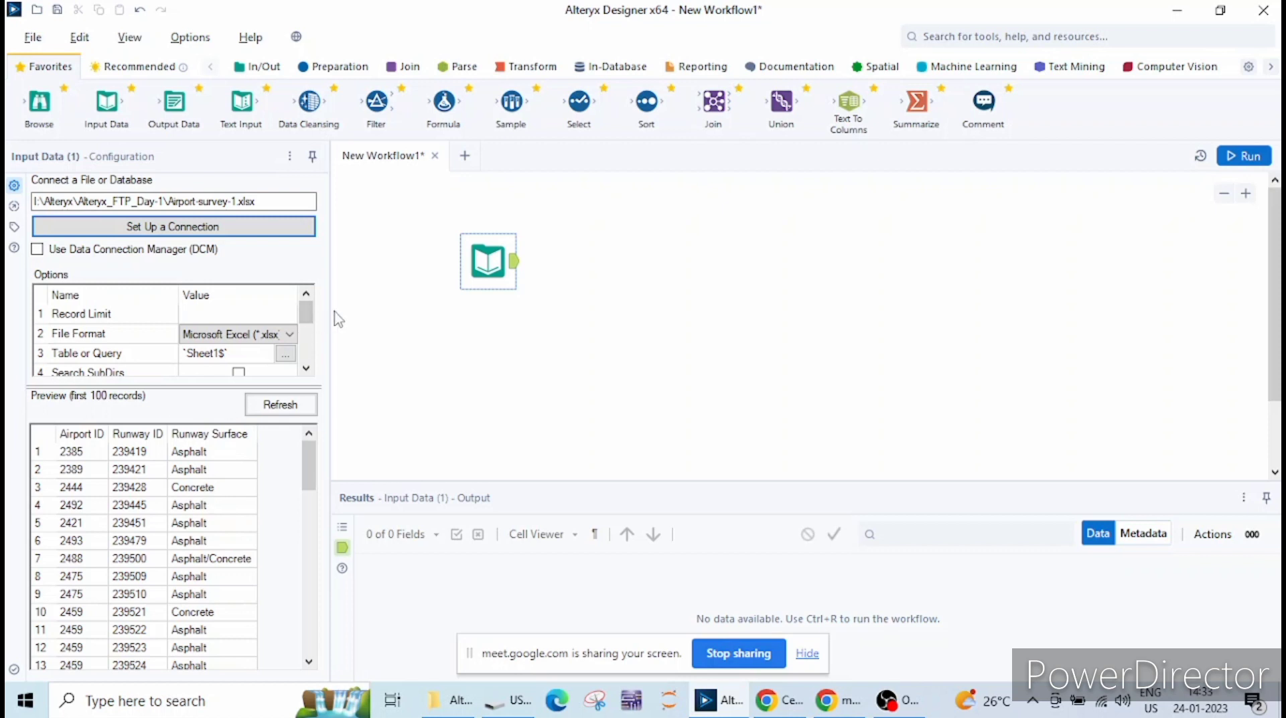
Enlarge the configuration pane and options list, and review the Excel input options from Record Limit through Start Data Import on Line.
left_click_drag(331, 311, 369, 319)
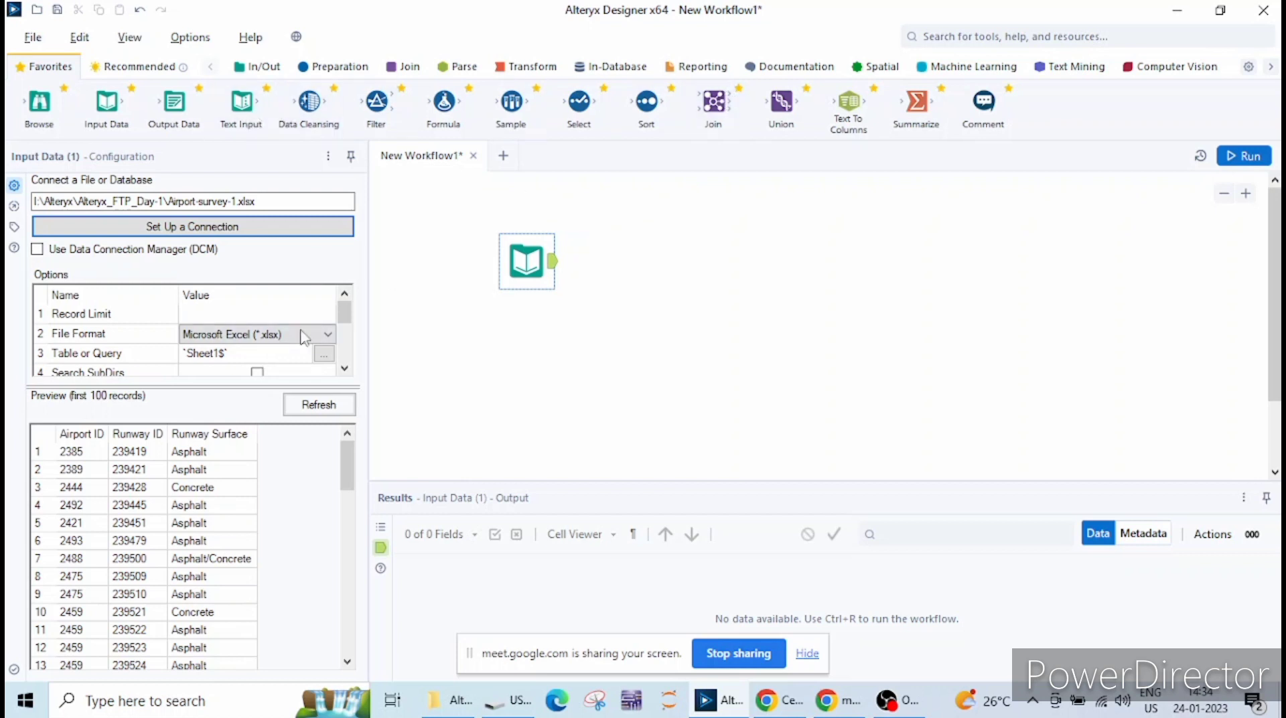
left_click_drag(211, 388, 210, 405)
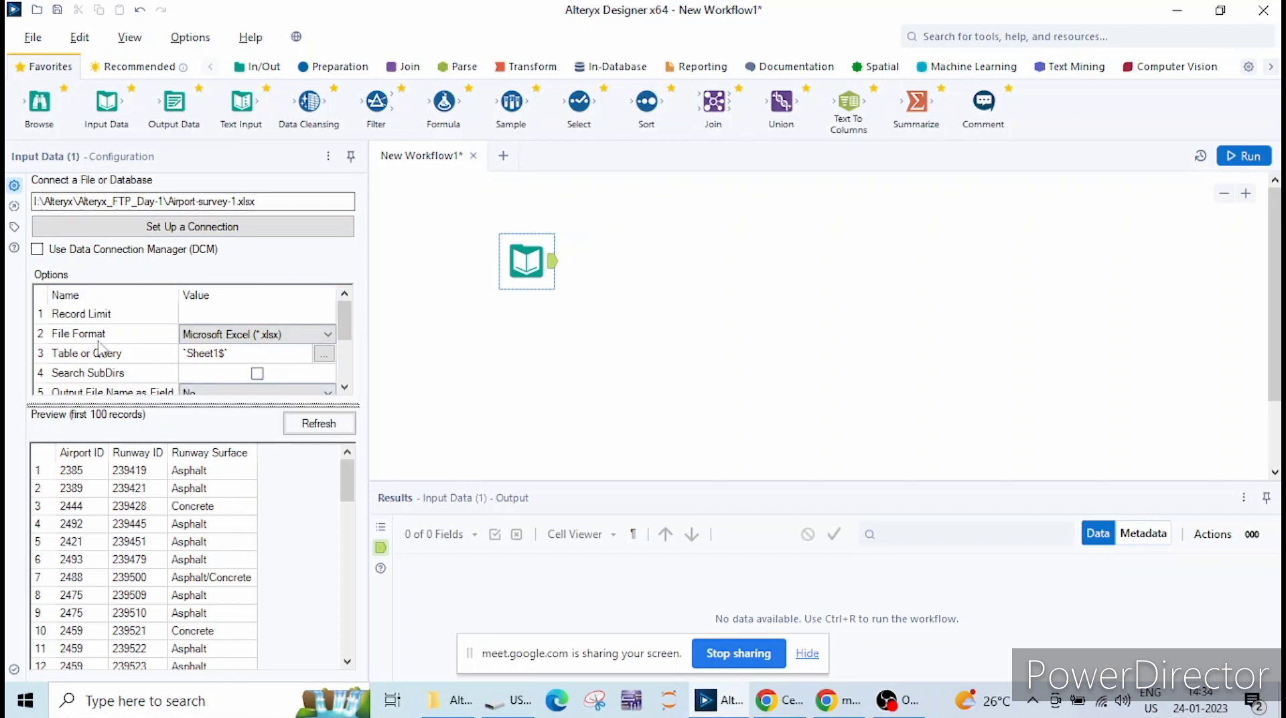
left_click_drag(346, 341, 349, 366)
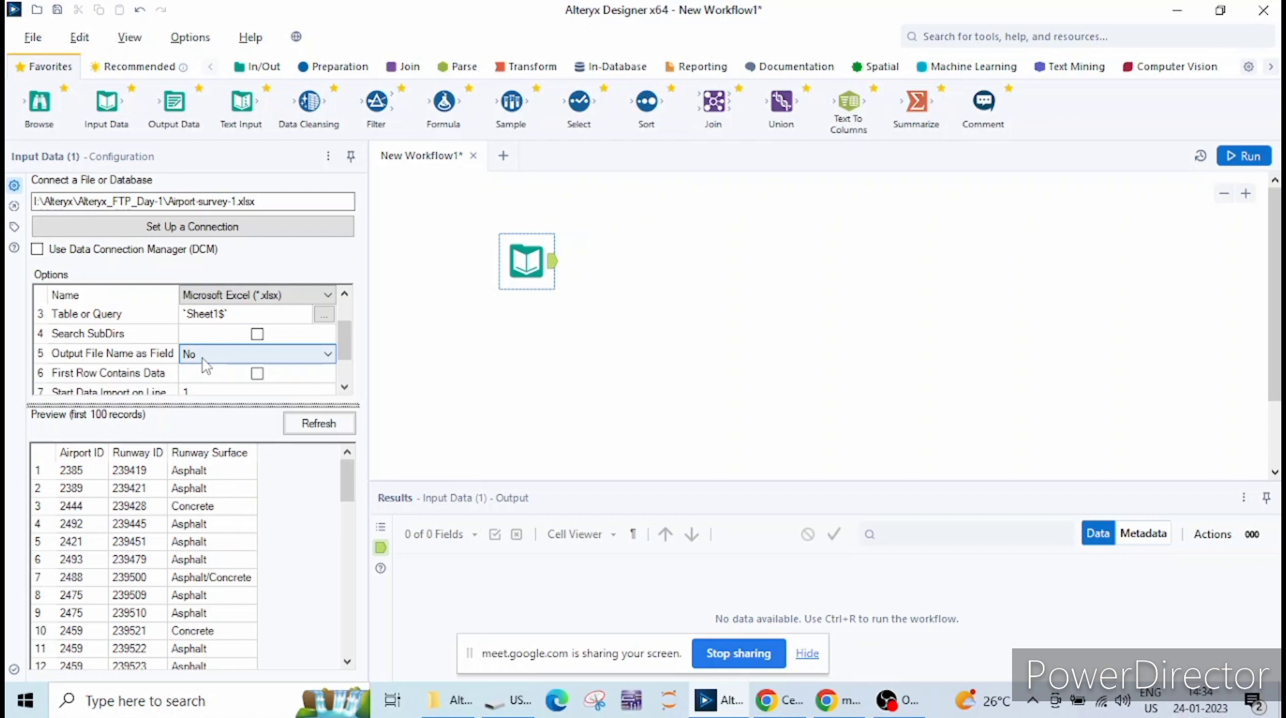
scroll(345, 355, "down", 1)
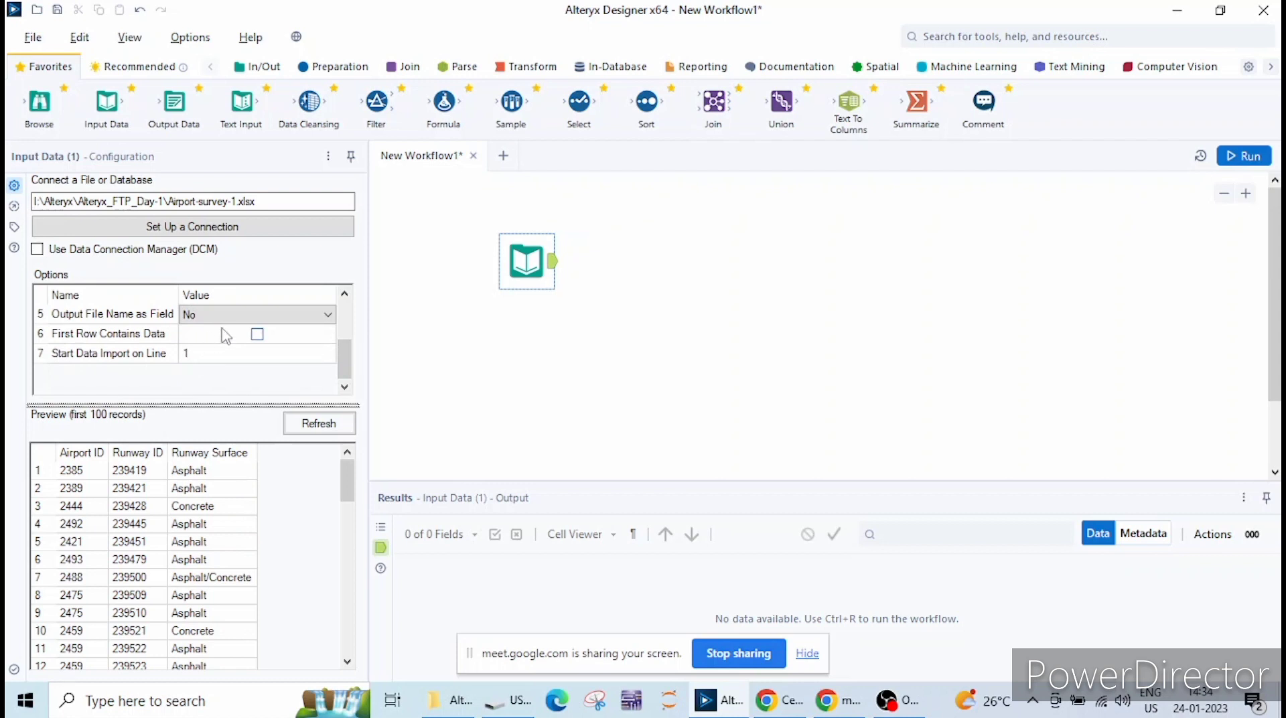
scroll(223, 333, "up", 2)
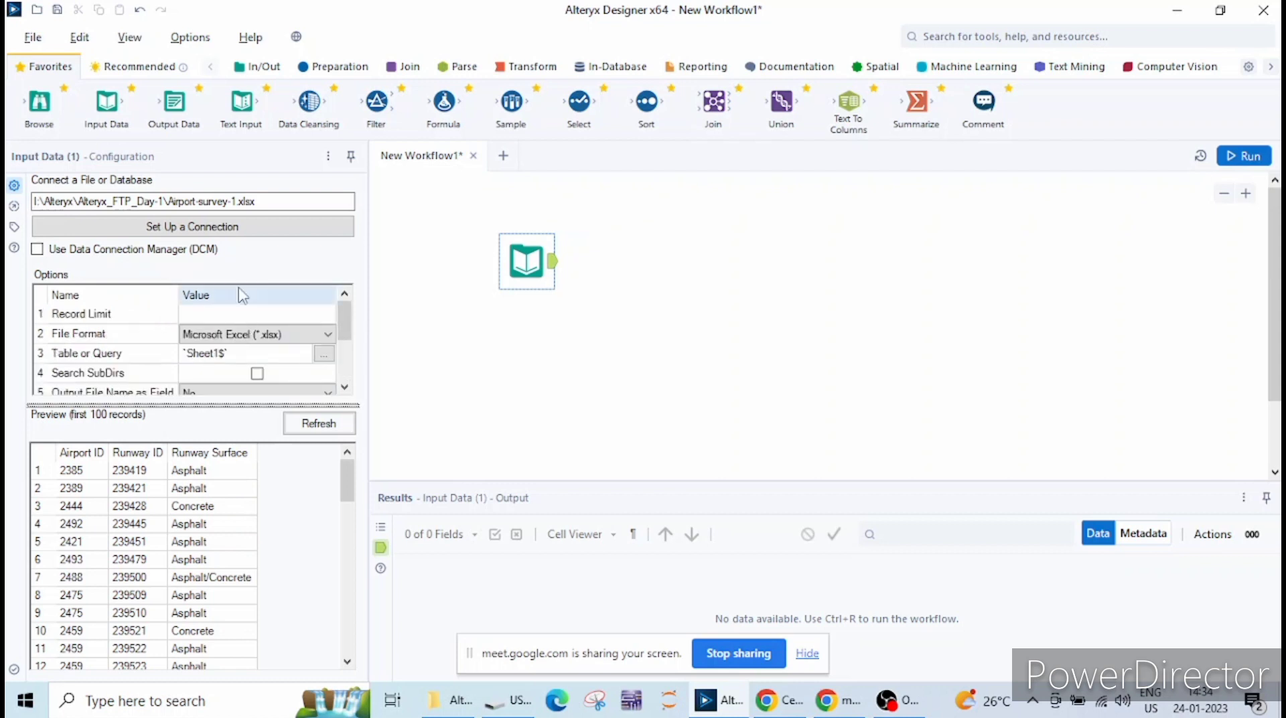
scroll(210, 339, "down", 1)
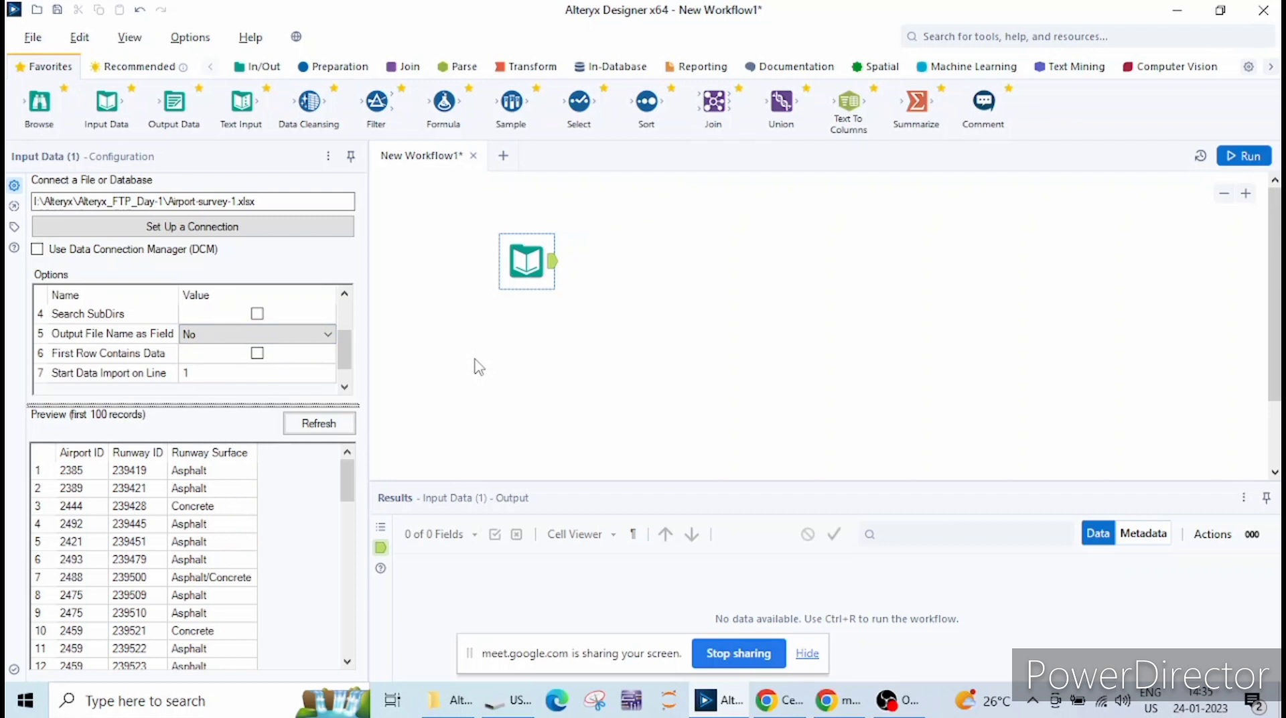
left_click_drag(344, 355, 362, 331)
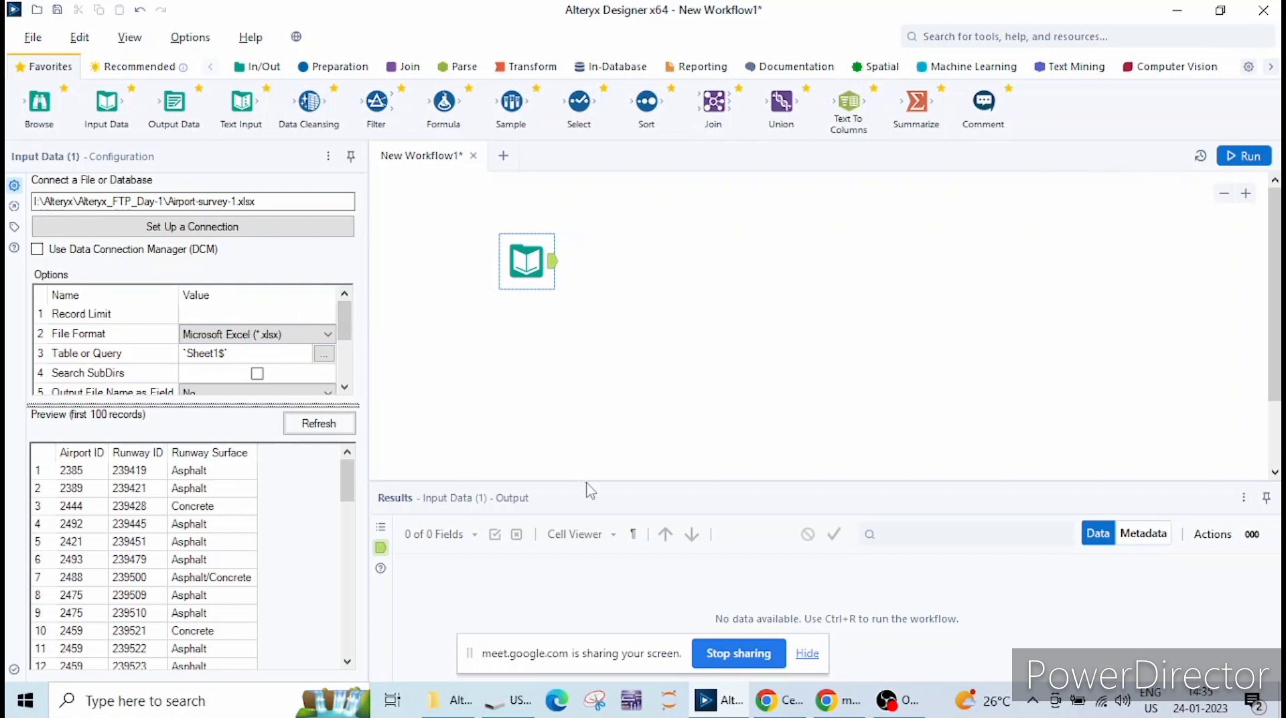
Make the Results window taller and run the workflow.
left_click_drag(585, 477, 593, 396)
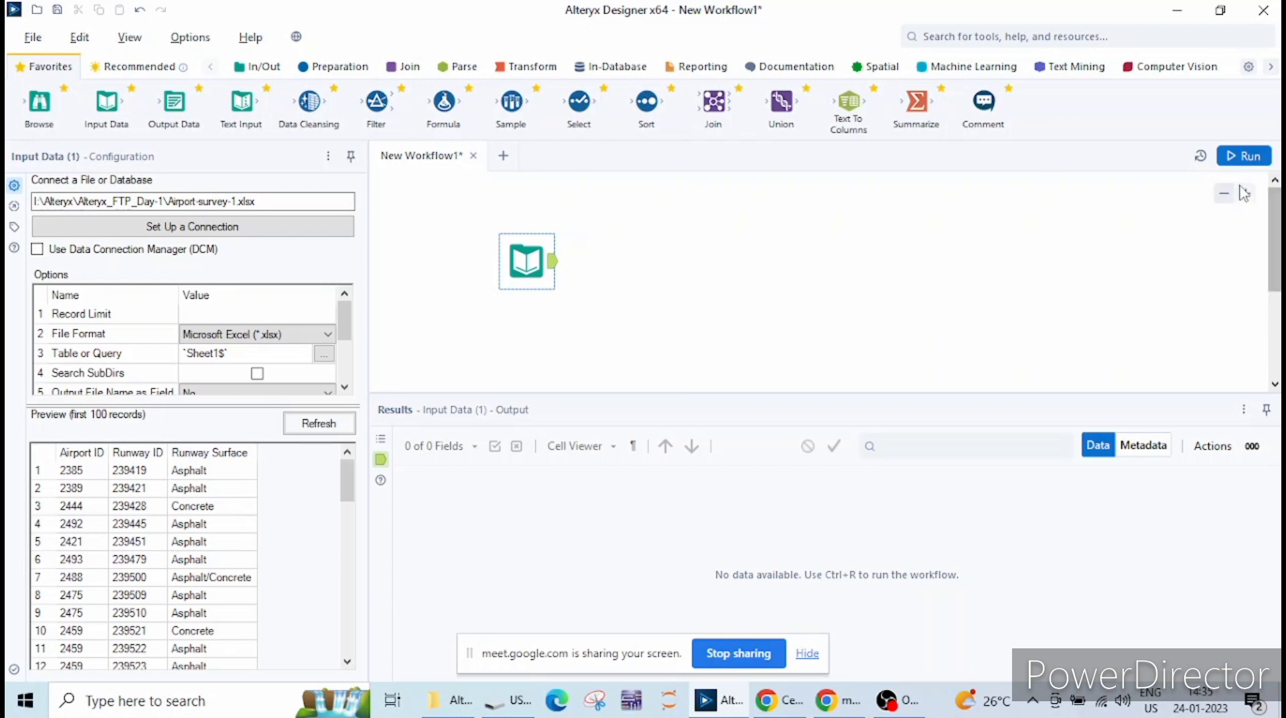
left_click(1247, 159)
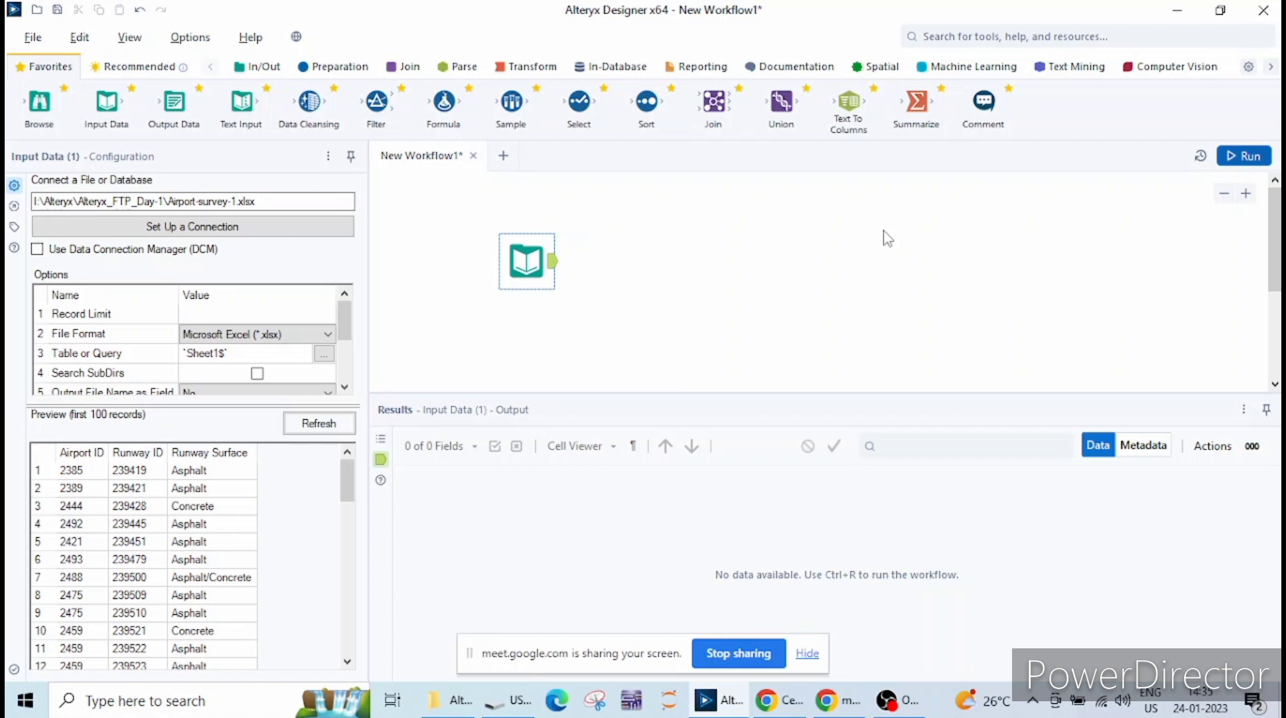
Run the workflow, switch to the Google Meet call to check on the participants, and return to Alteryx Designer.
left_click(1239, 156)
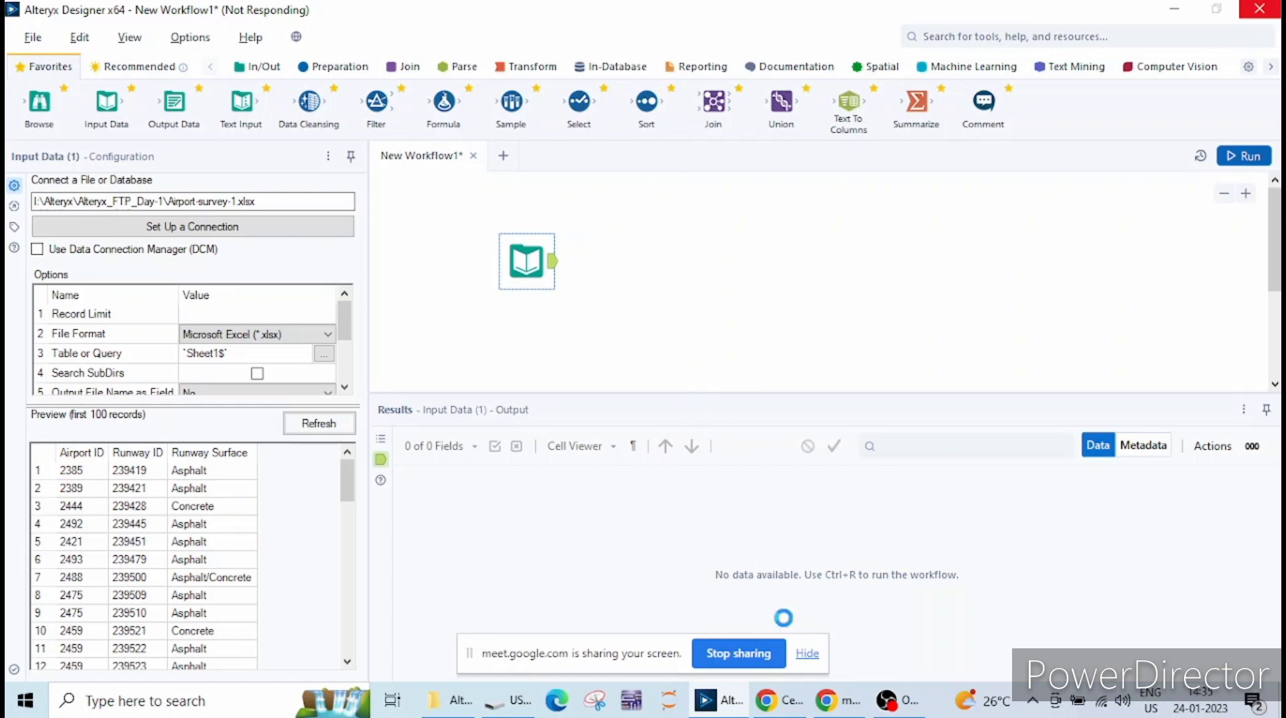
mouse_move(785, 697)
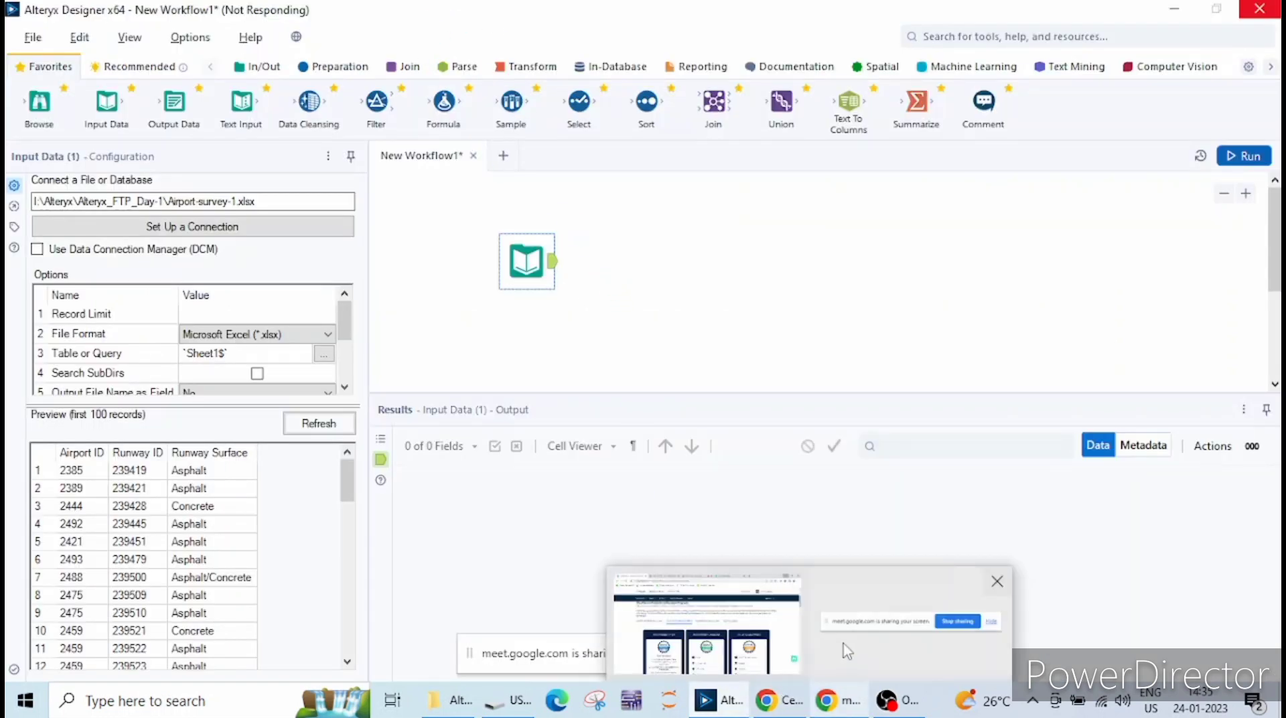
left_click(708, 631)
left_click(531, 24)
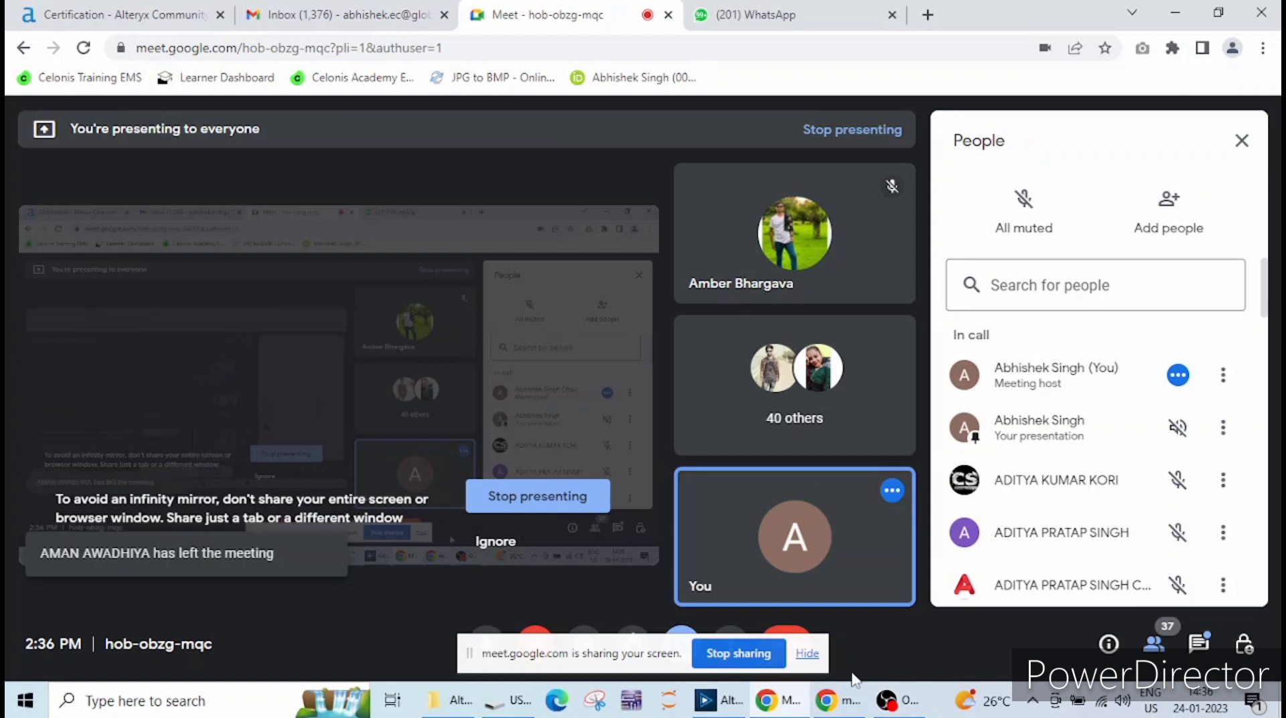
mouse_move(720, 701)
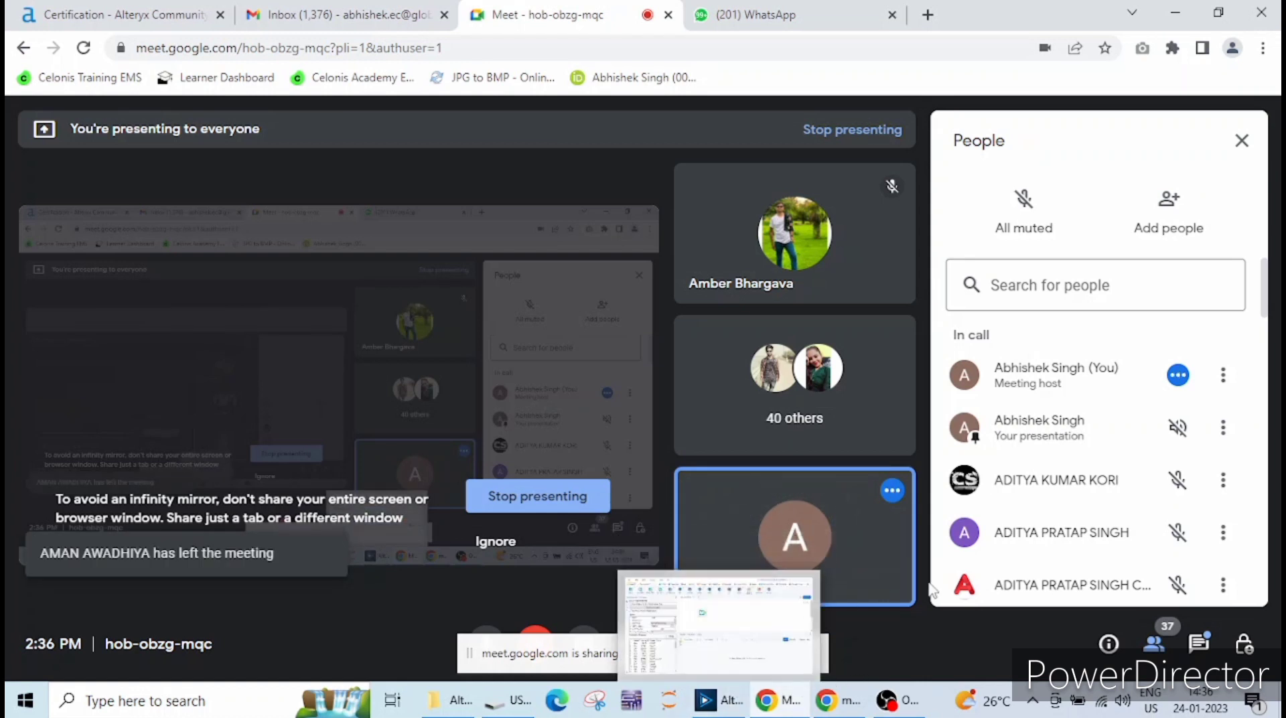
left_click(707, 704)
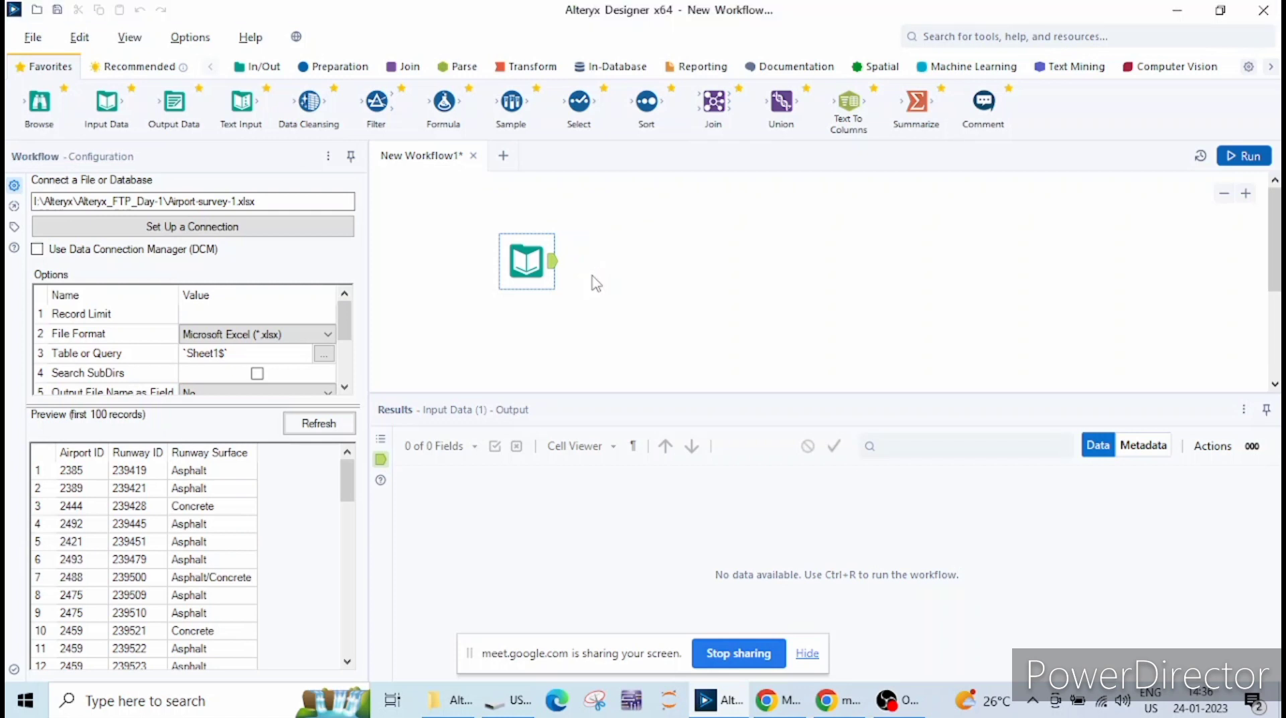
Run the workflow, display the Input Data tool's output records, and close the run-finished message.
key("ctrl+r")
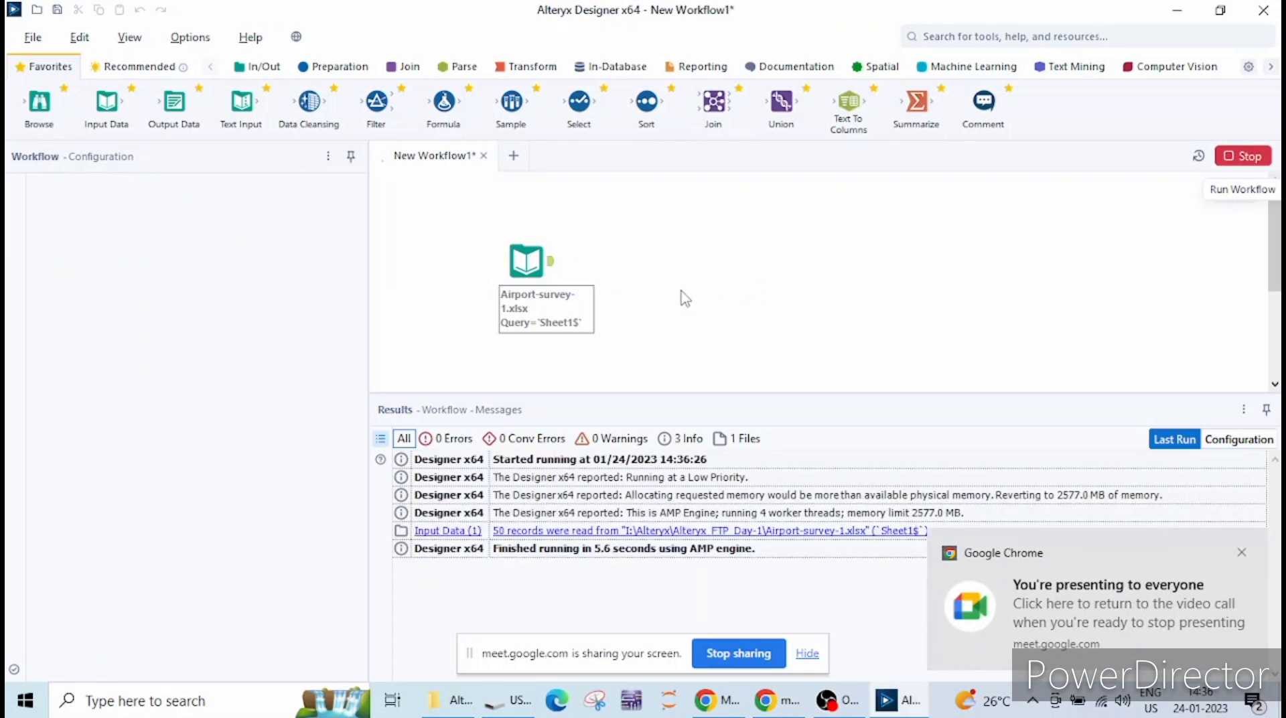
left_click(526, 261)
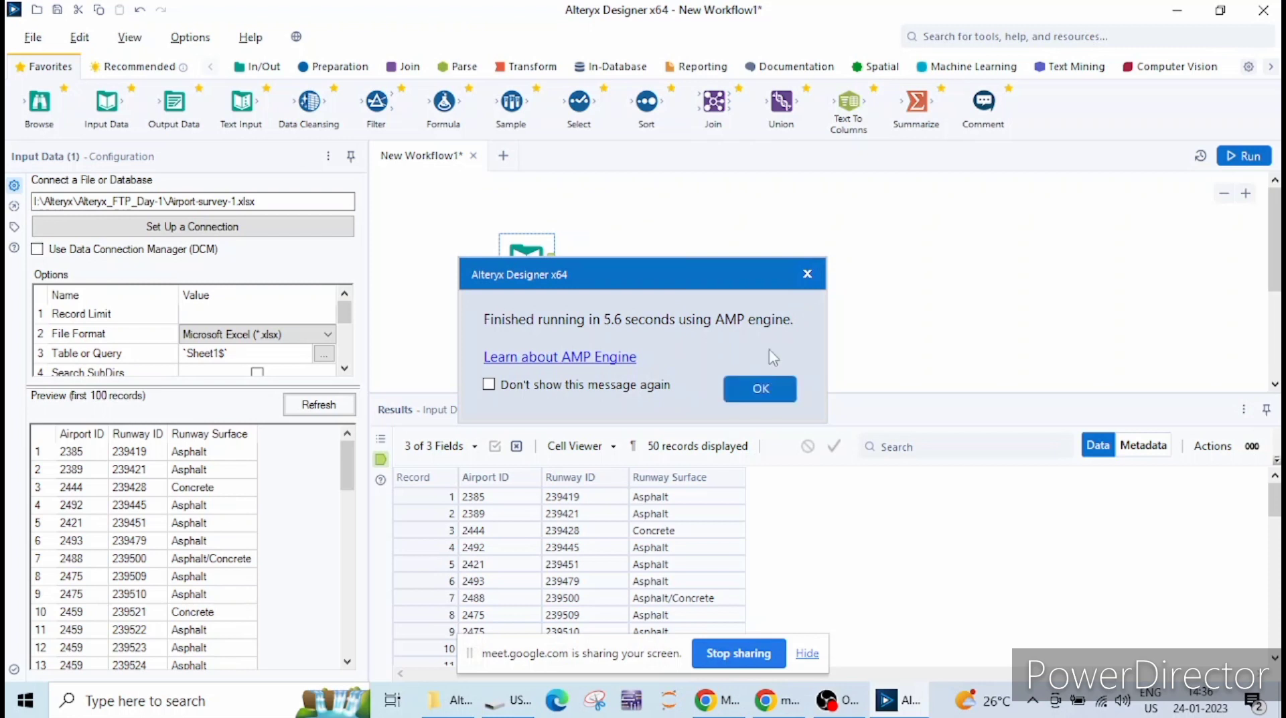
left_click(807, 274)
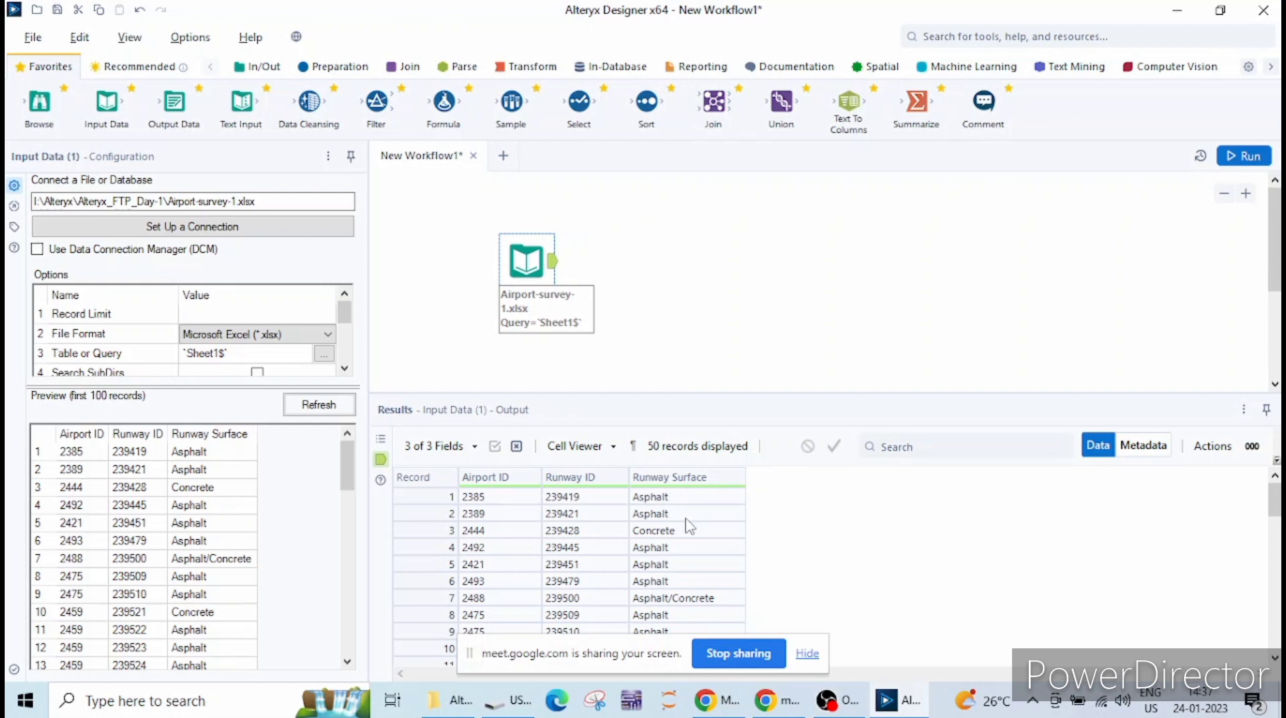
Switch to the Google Meet call to check on the participants and return to Alteryx Designer.
mouse_move(728, 688)
left_click(720, 704)
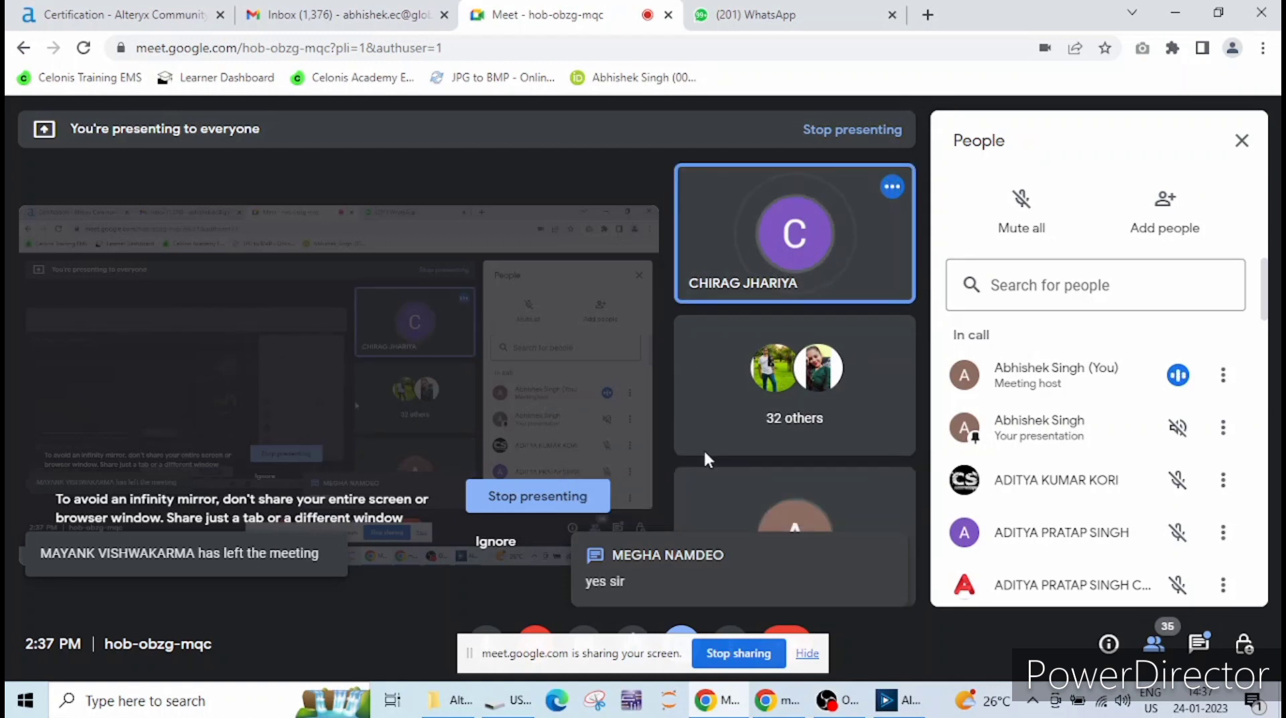
mouse_move(708, 705)
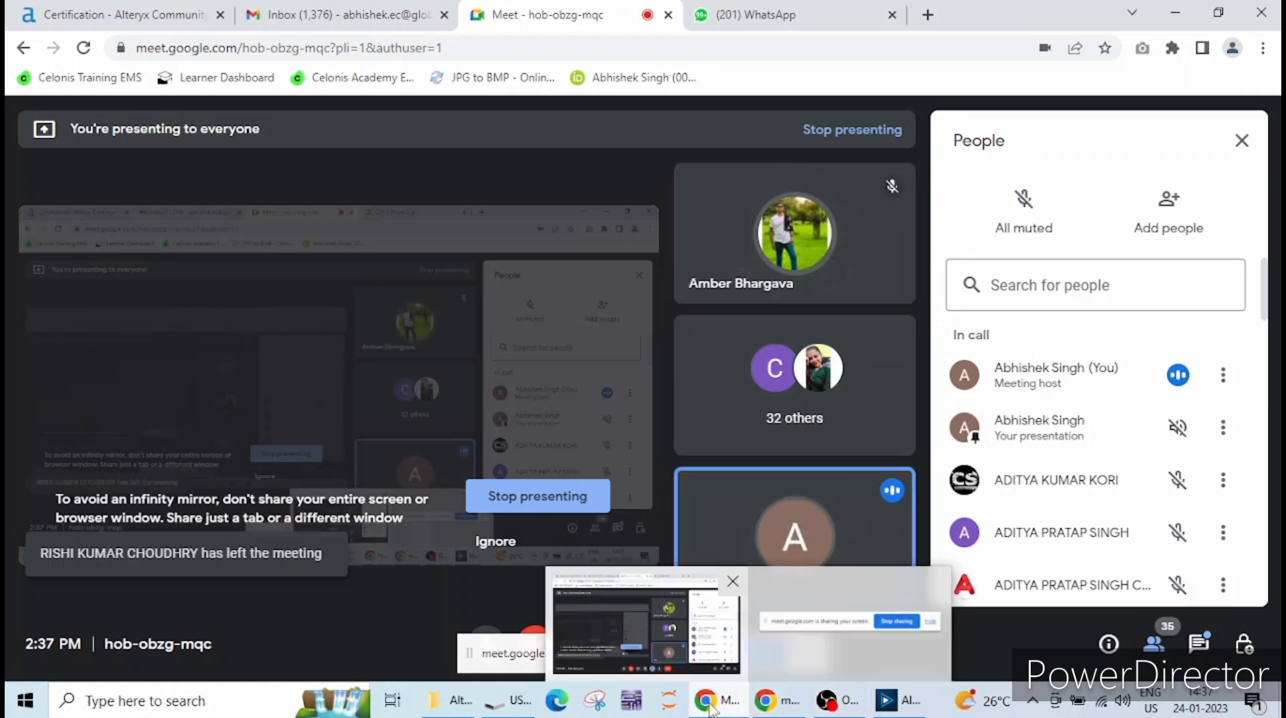
left_click(826, 710)
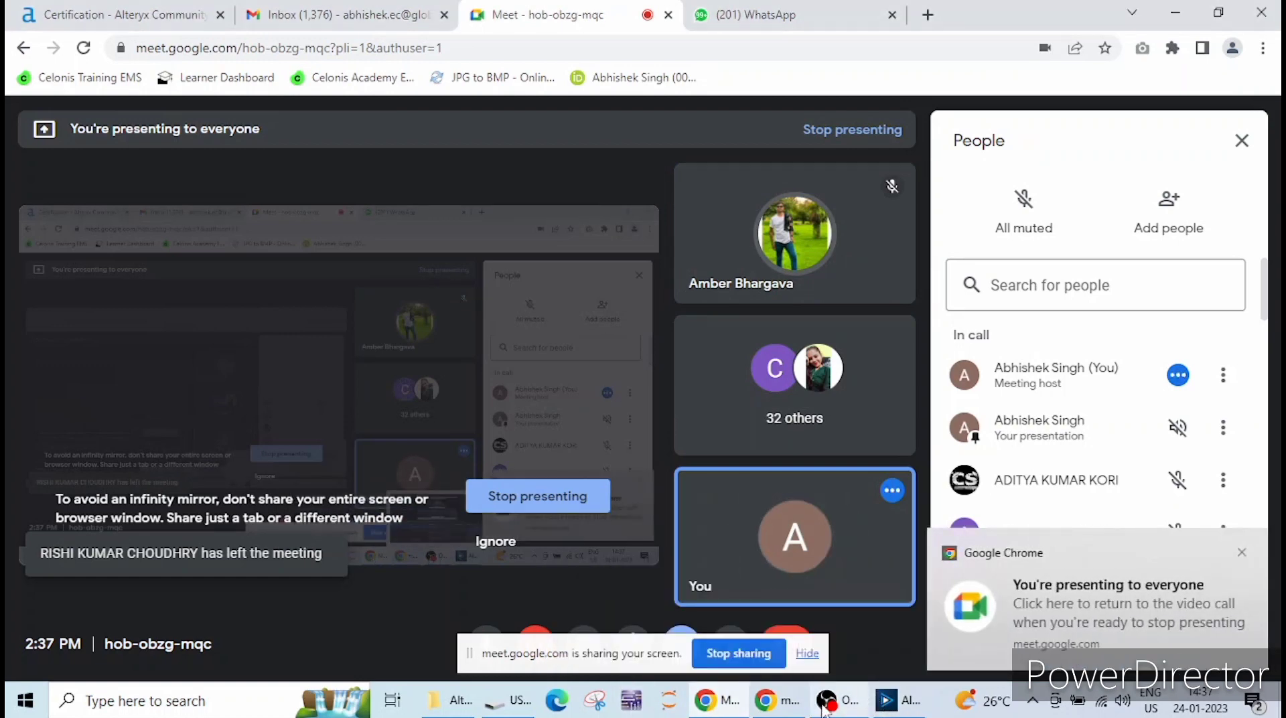
left_click(911, 714)
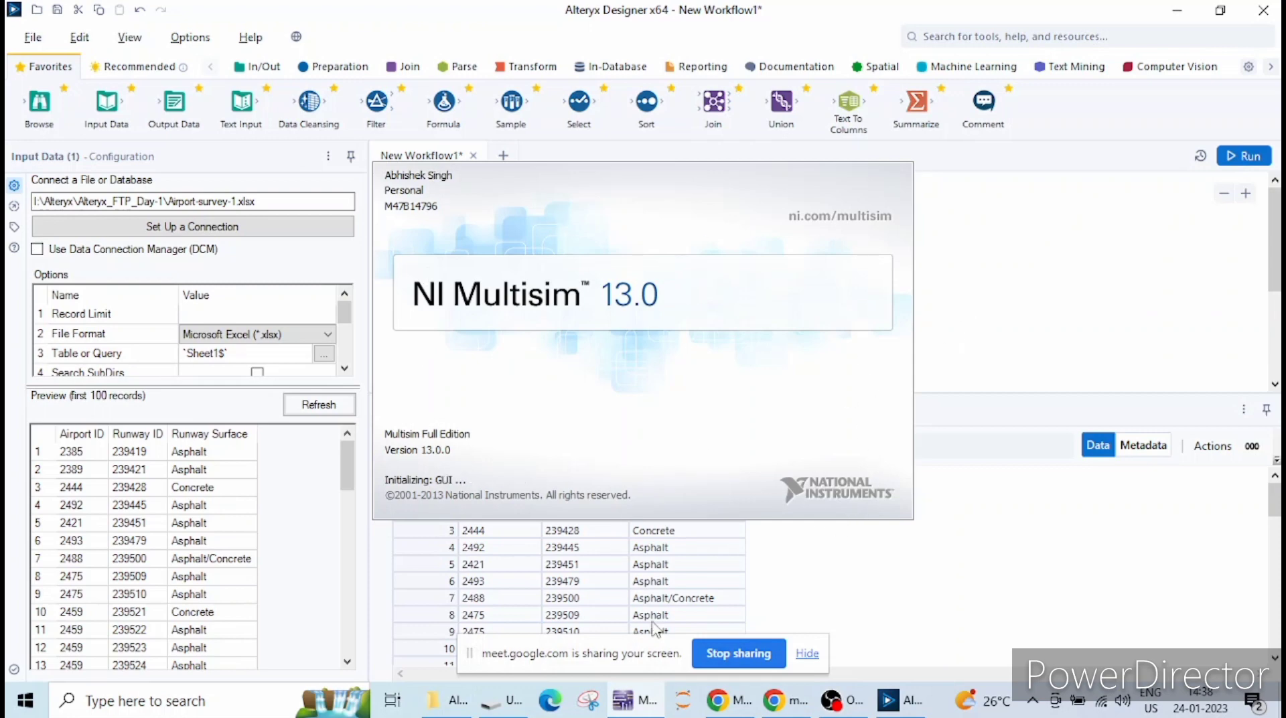
mouse_move(630, 709)
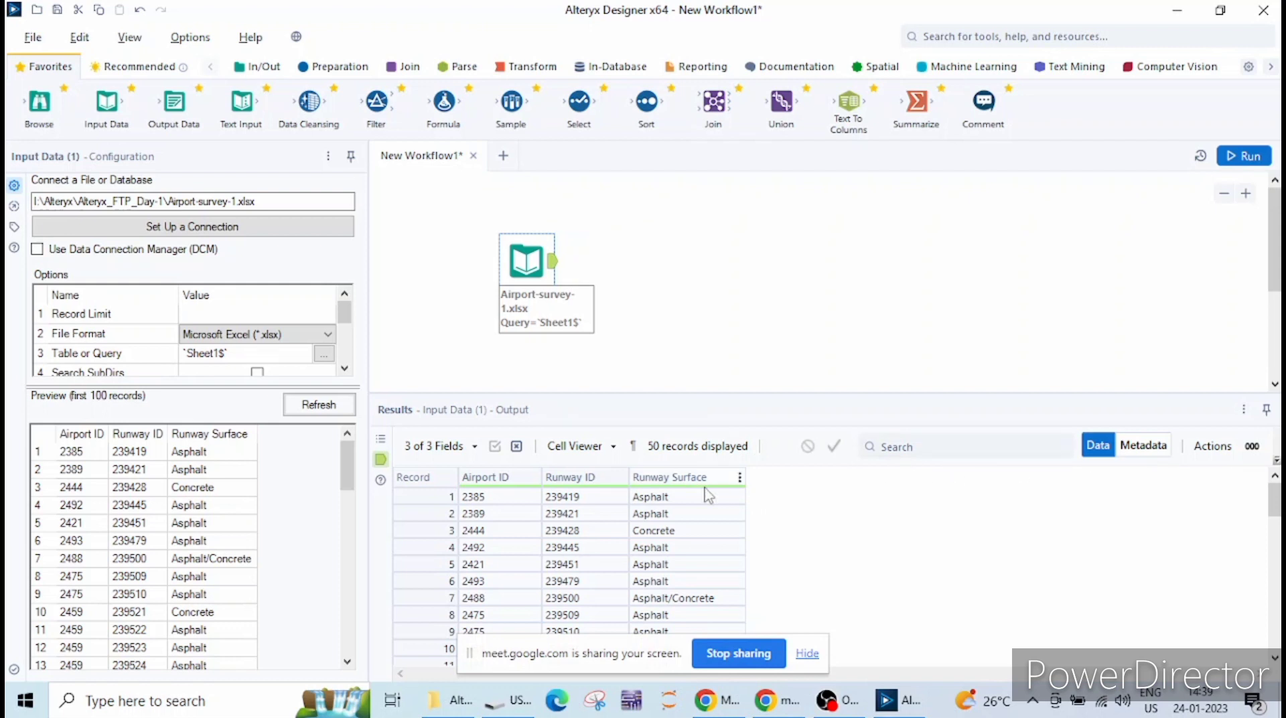
Compare the output records with the metadata of the Airport ID, Runway ID and Runway Surface fields, including type, size and source.
left_click(1143, 453)
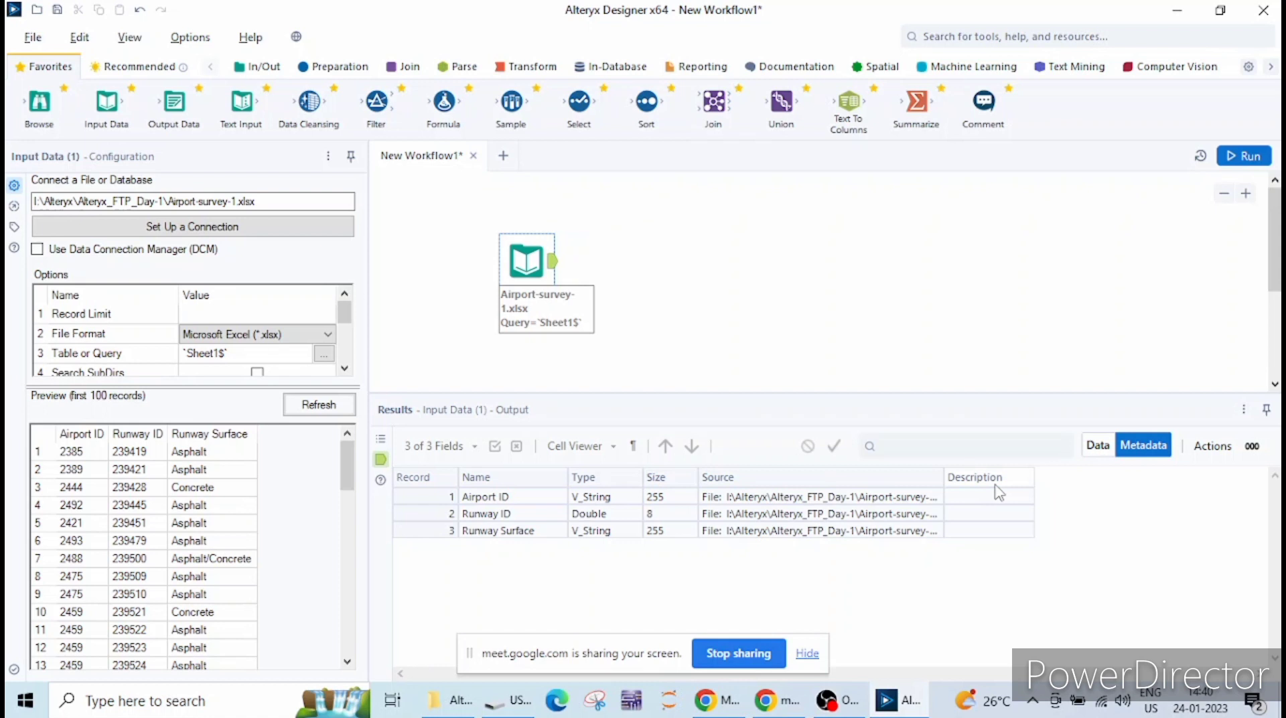
left_click(1097, 445)
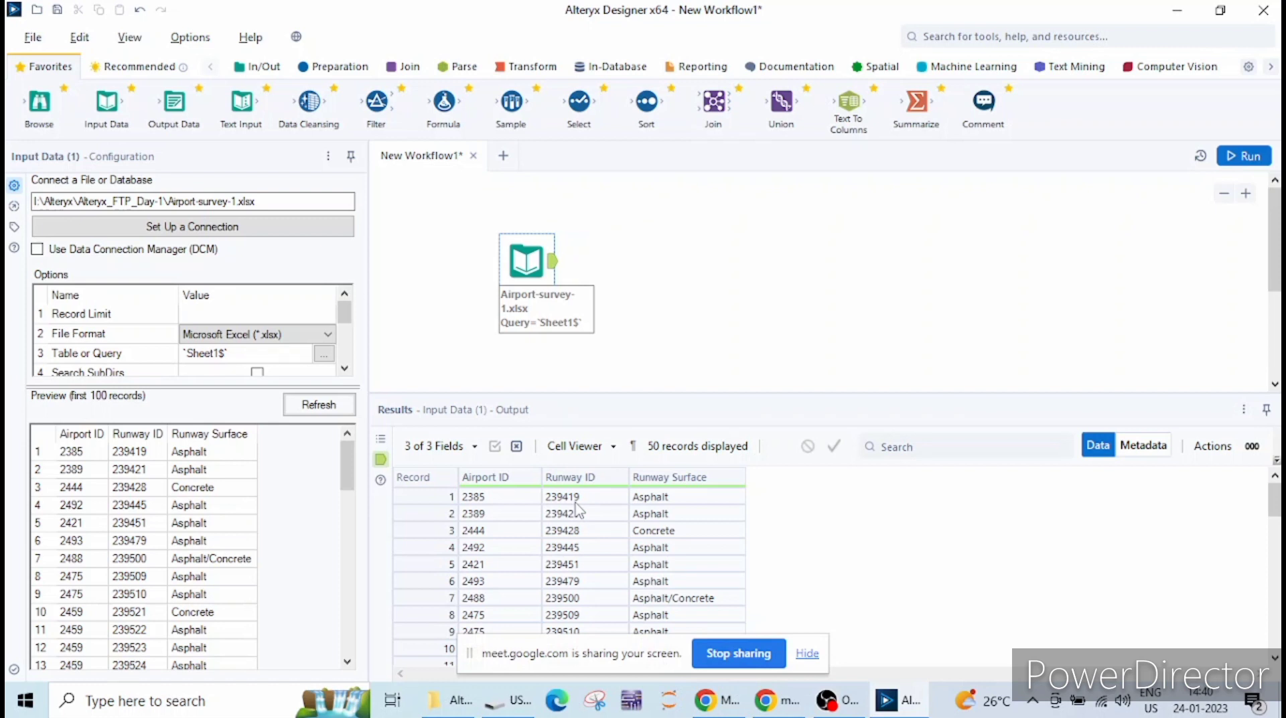
left_click(1143, 445)
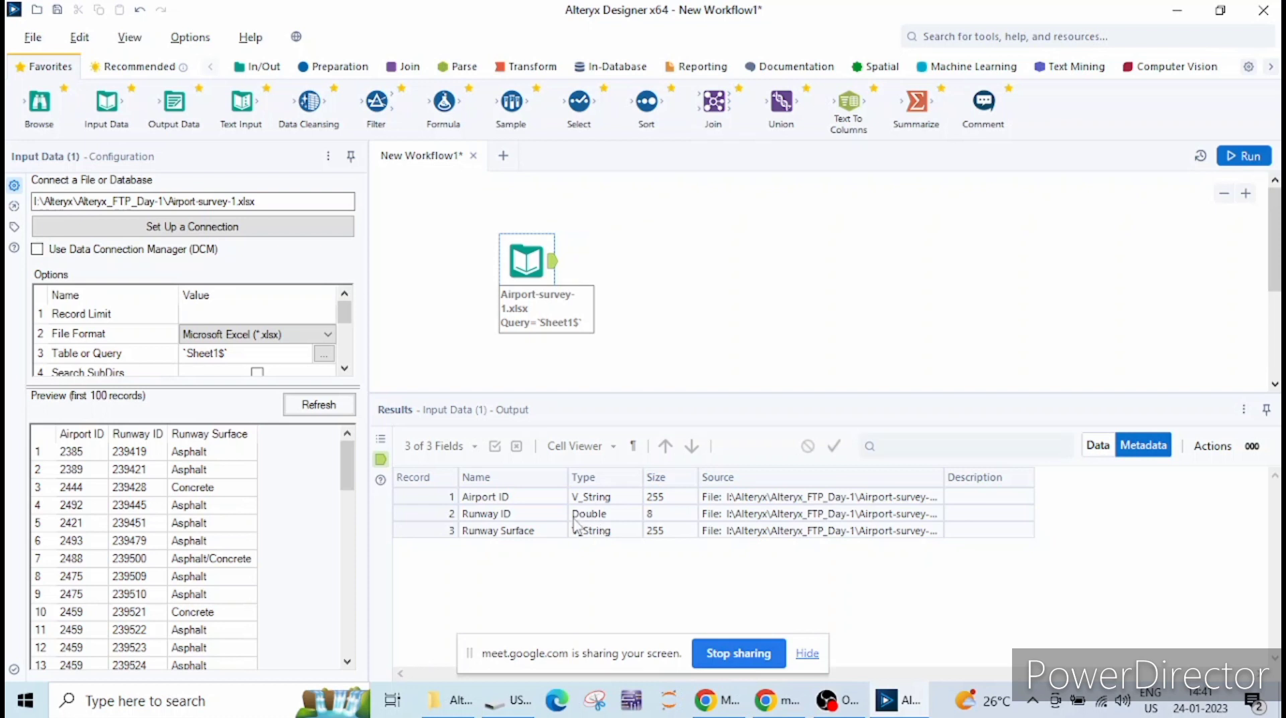
left_click(1098, 445)
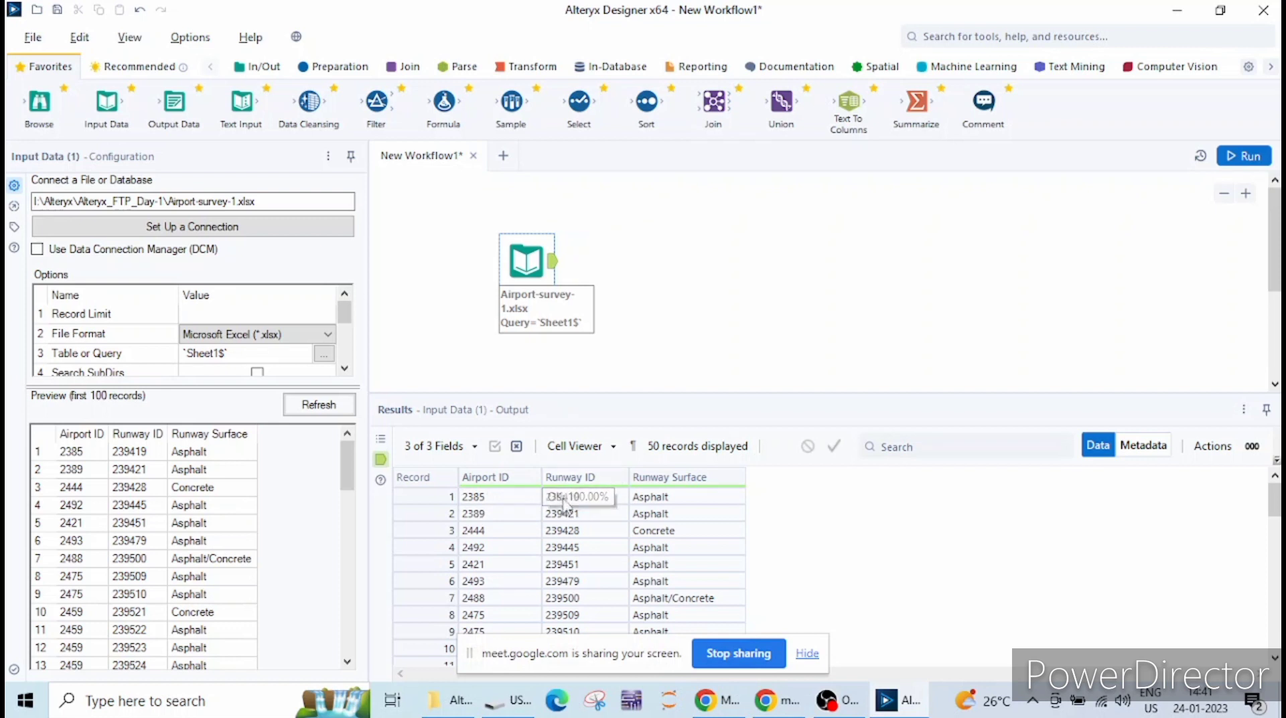
left_click(1143, 446)
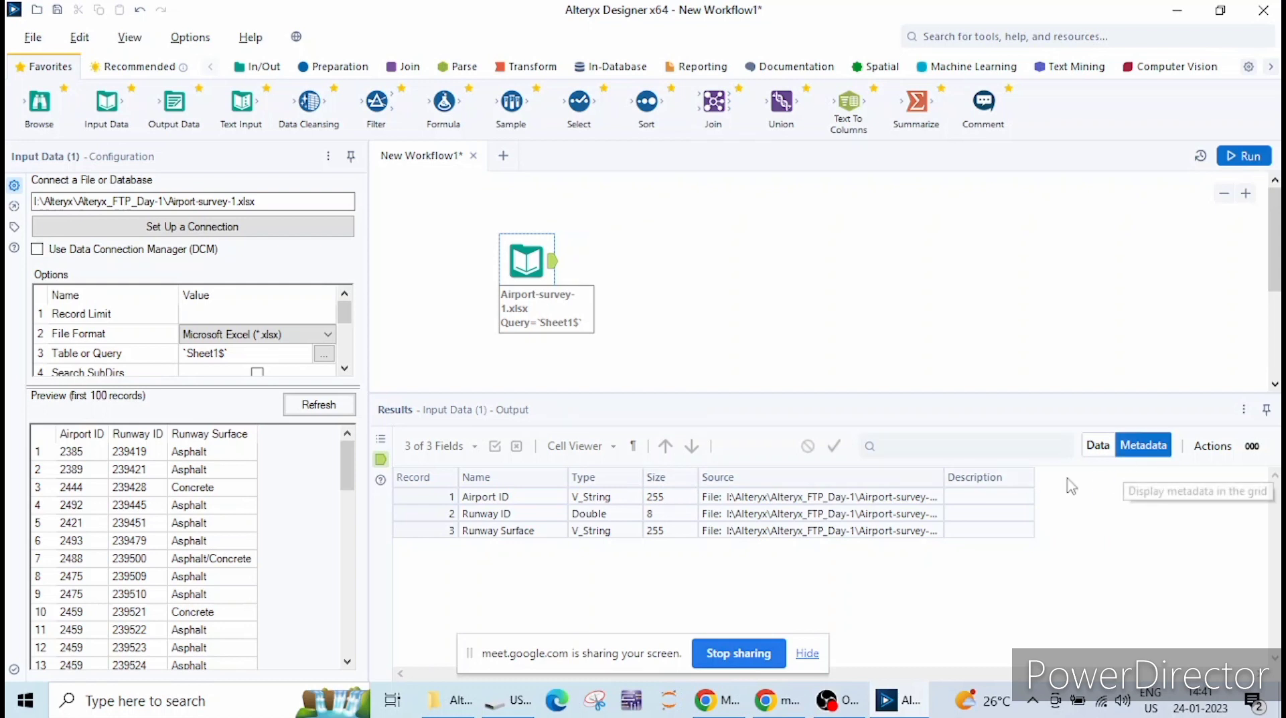
left_click(1097, 445)
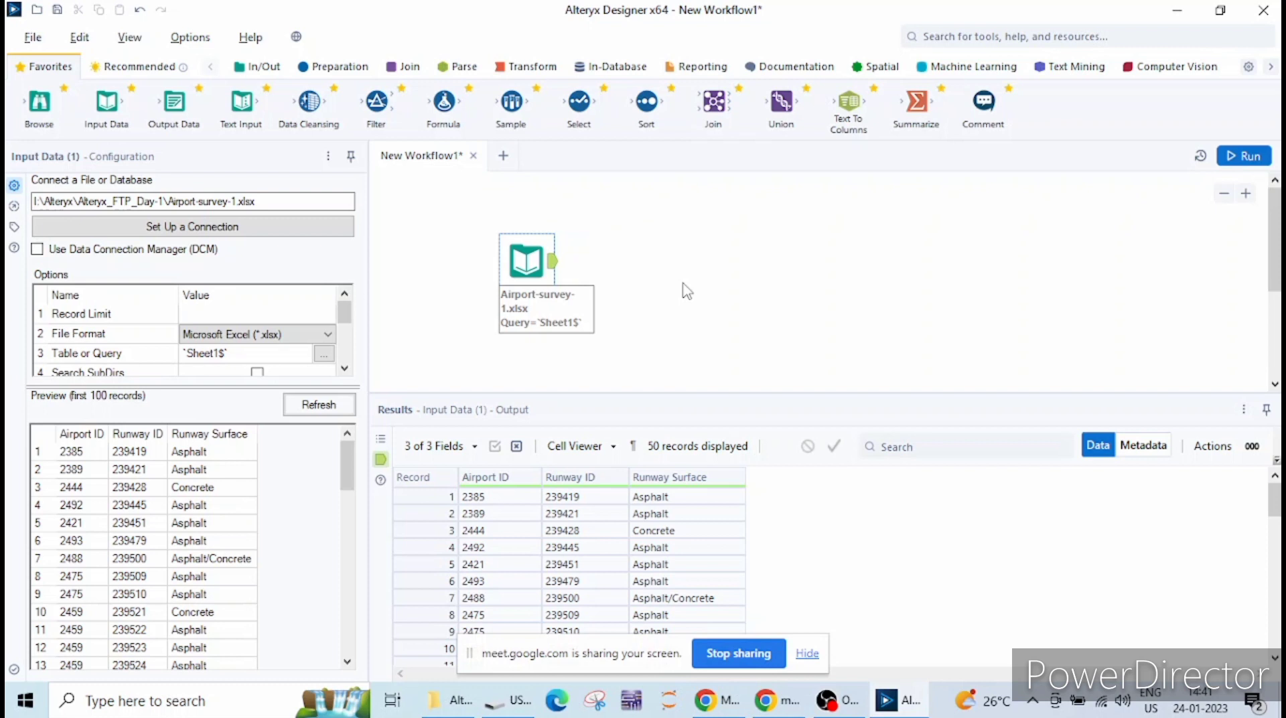
Look through the tool categories available for insertion on the canvas, including In/Out, Time Series and Favorites, without inserting a tool.
right_click(701, 206)
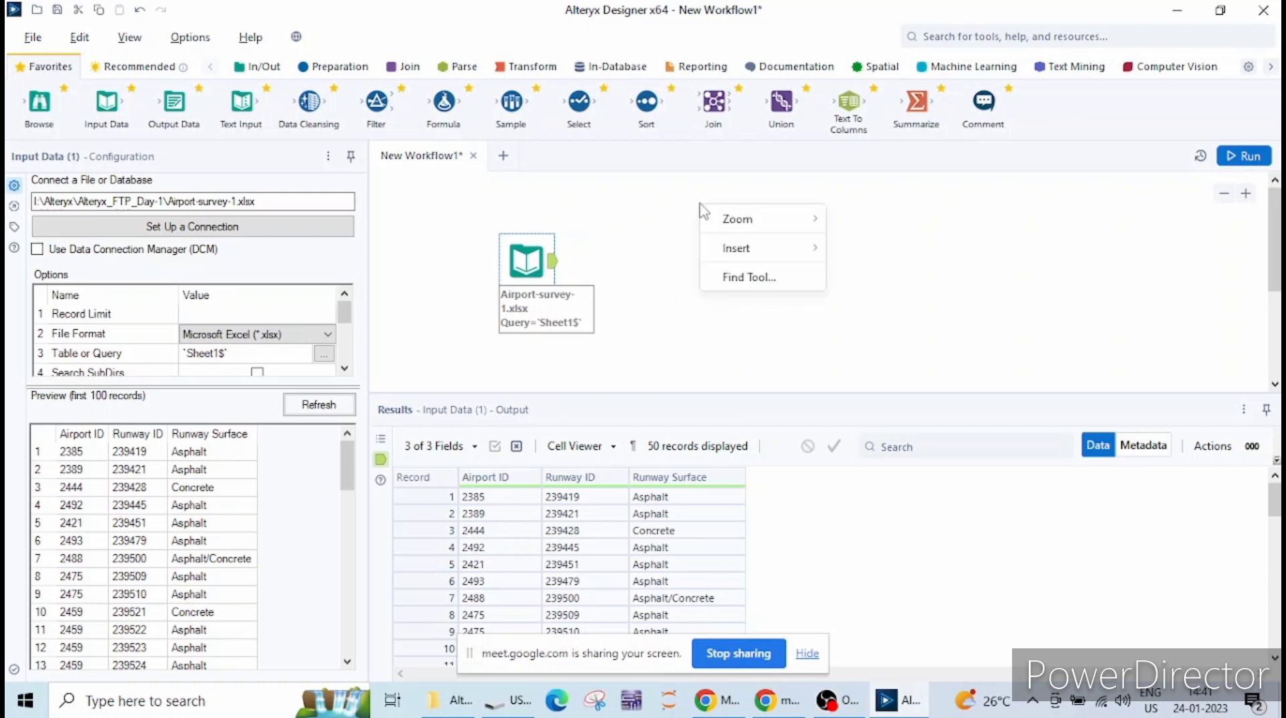
mouse_move(767, 254)
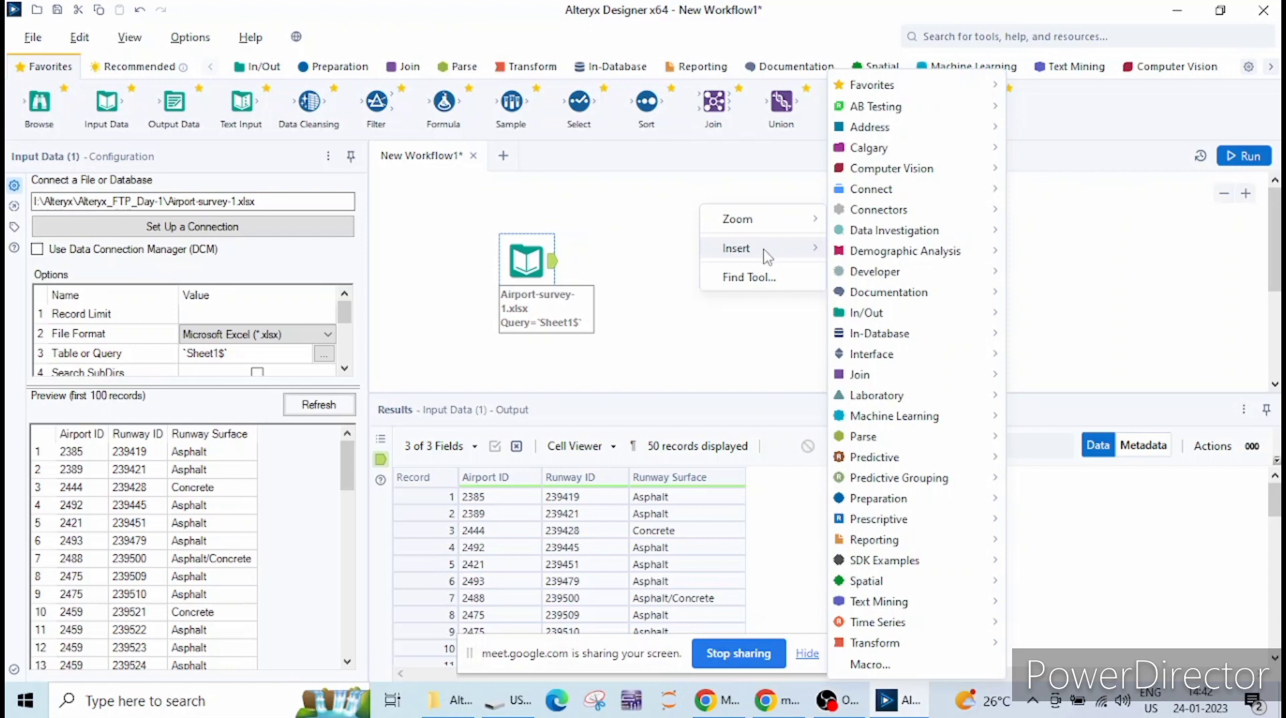
left_click(663, 217)
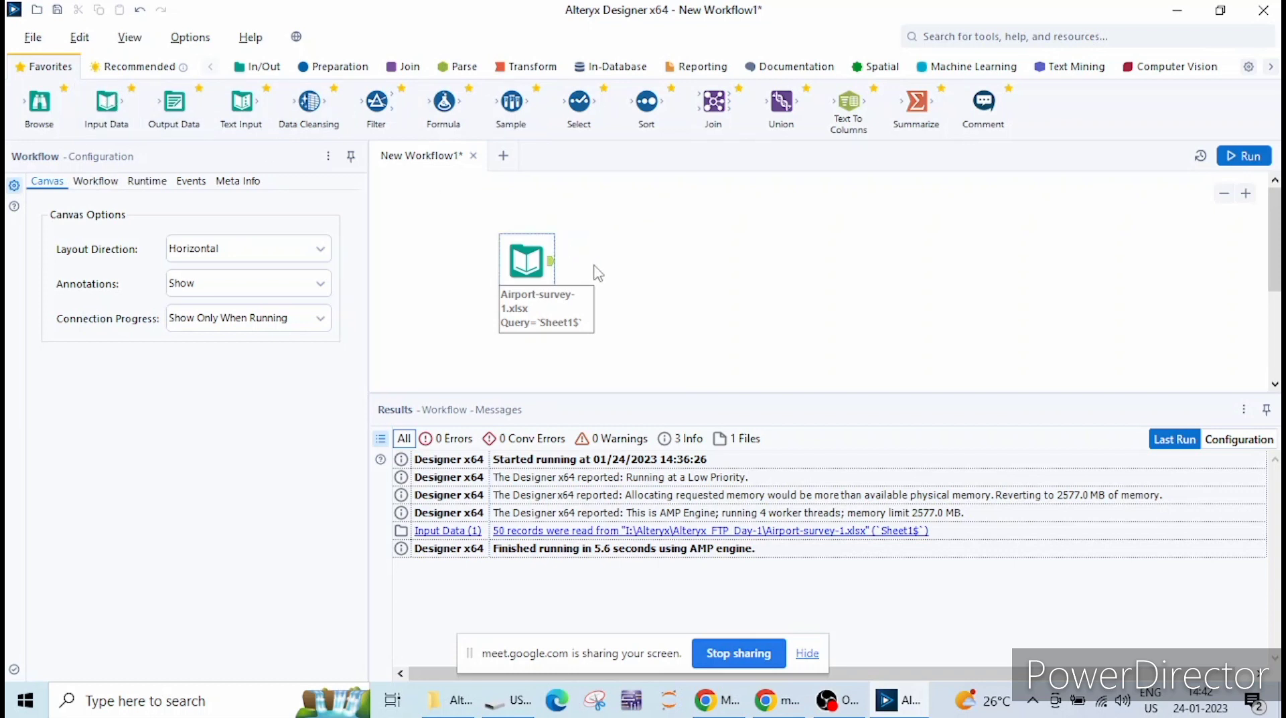
right_click(668, 209)
mouse_move(700, 256)
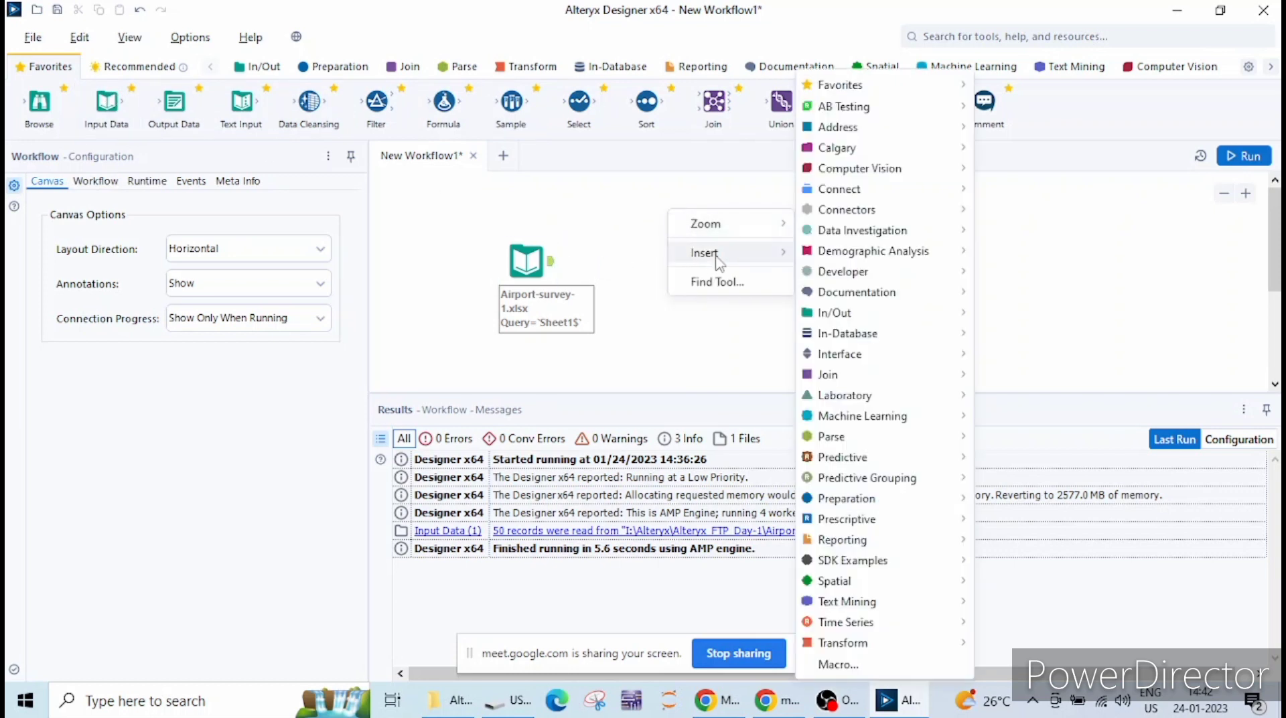
mouse_move(861, 325)
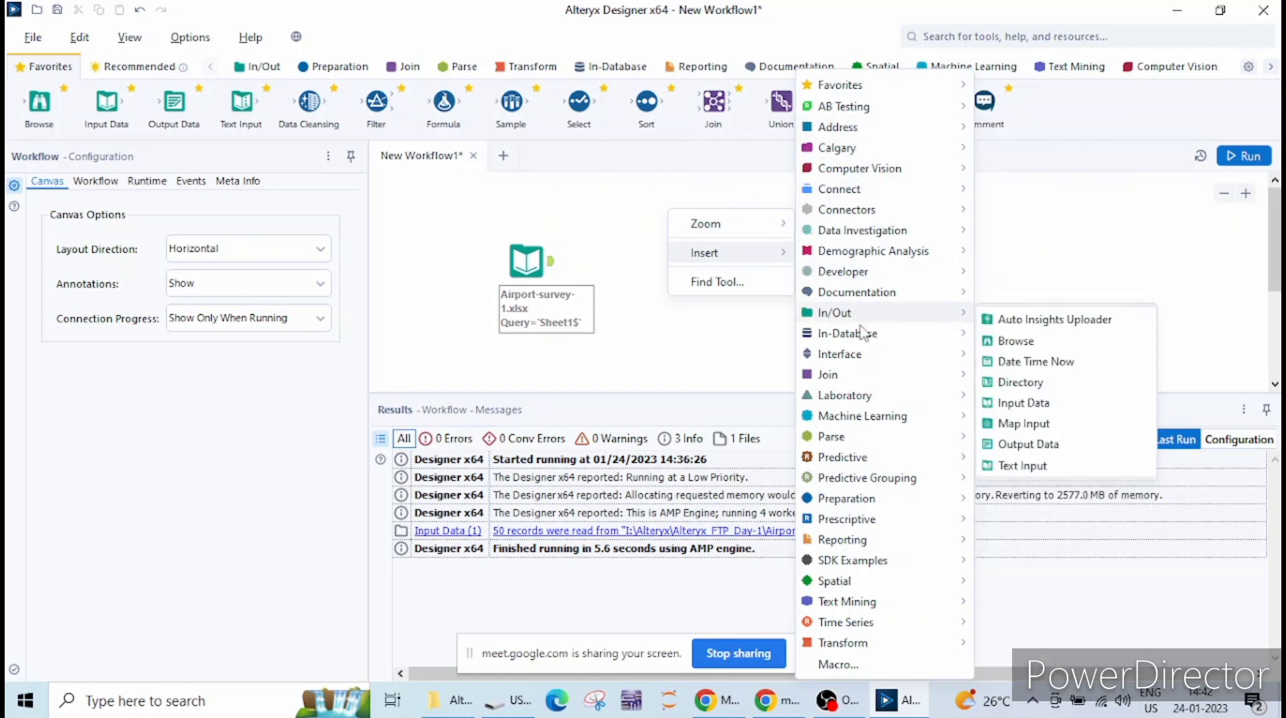
mouse_move(850, 623)
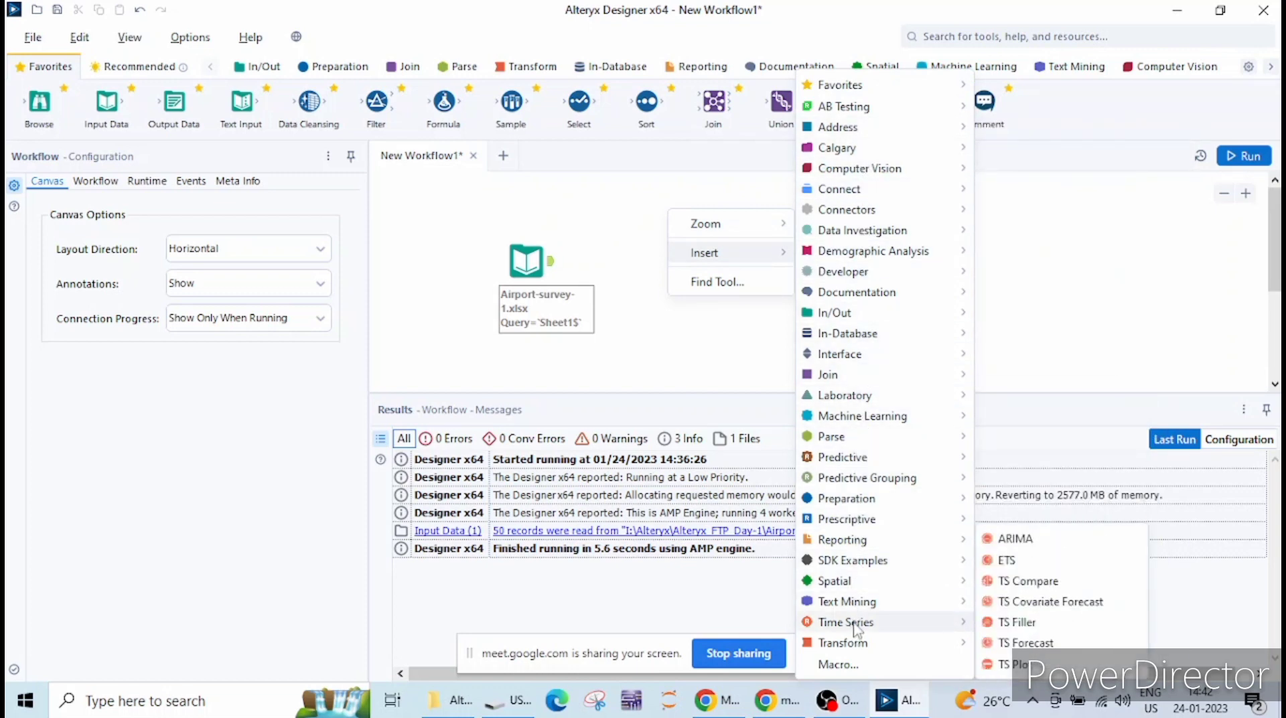
mouse_move(887, 87)
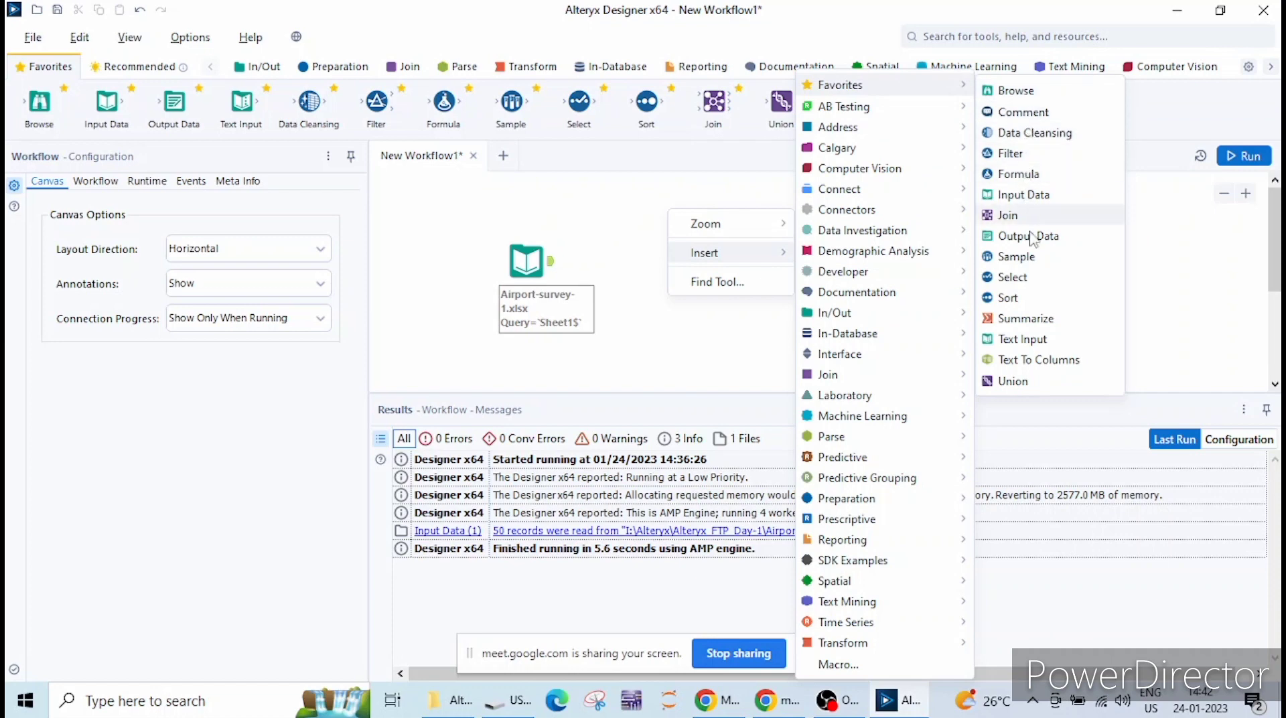
left_click(633, 213)
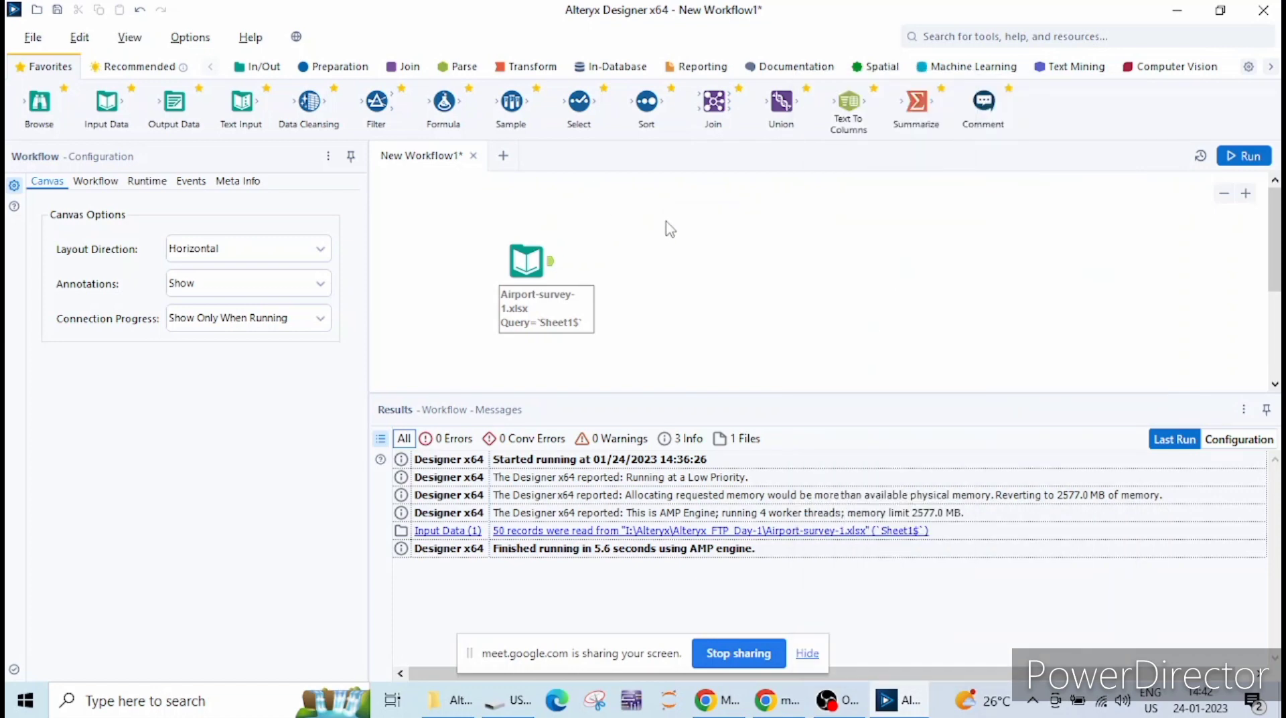
Search for "input tool" and place a second Input Data tool on the canvas beside the Airport-survey-1 input.
left_click(950, 36)
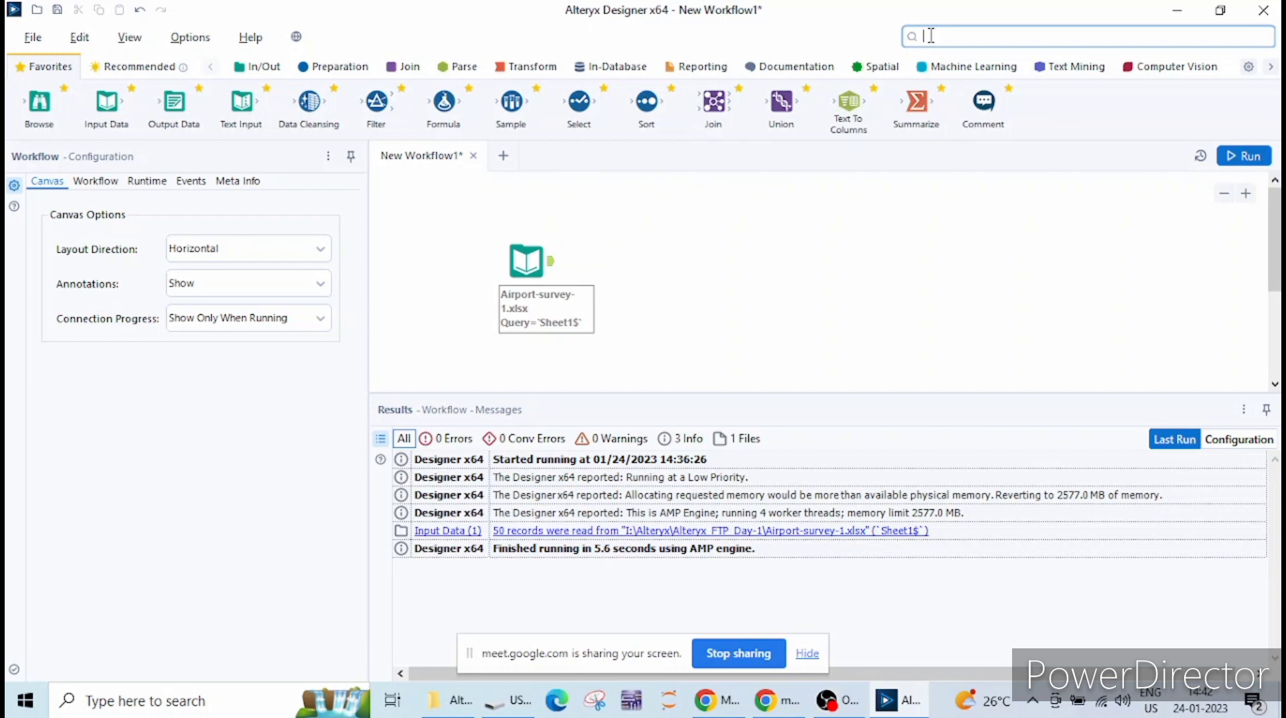
type("input")
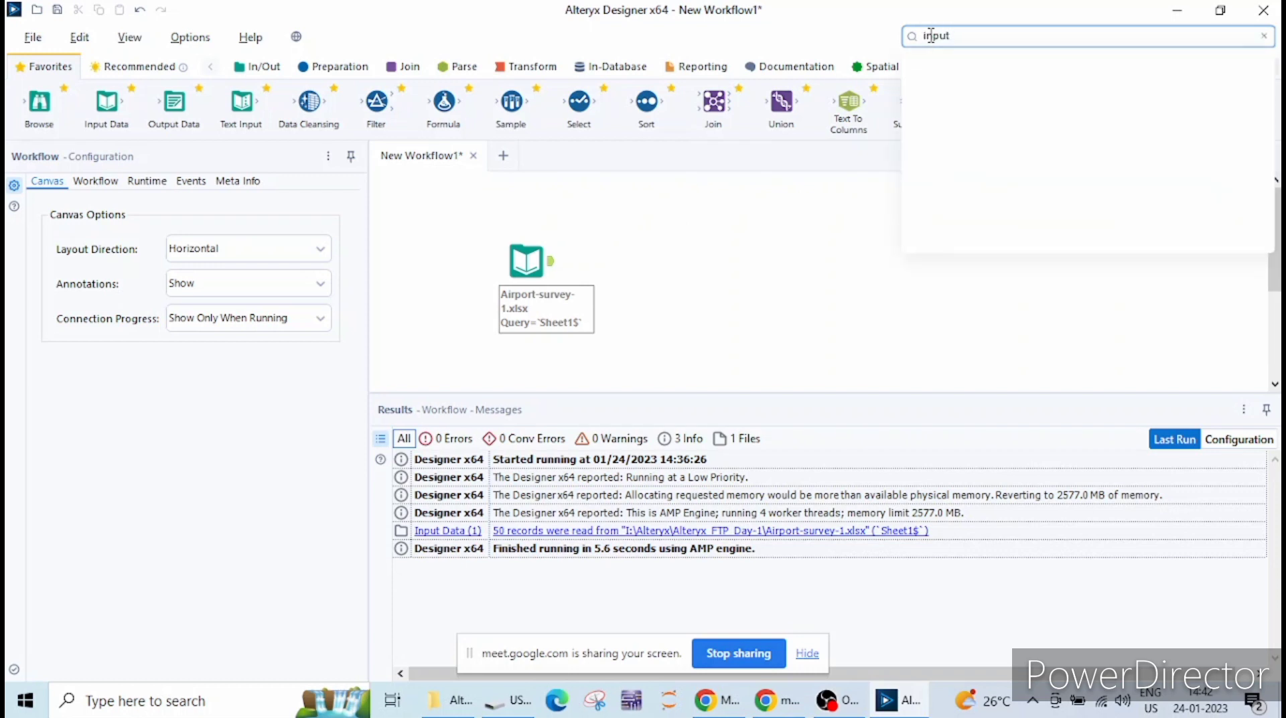
type(" tool")
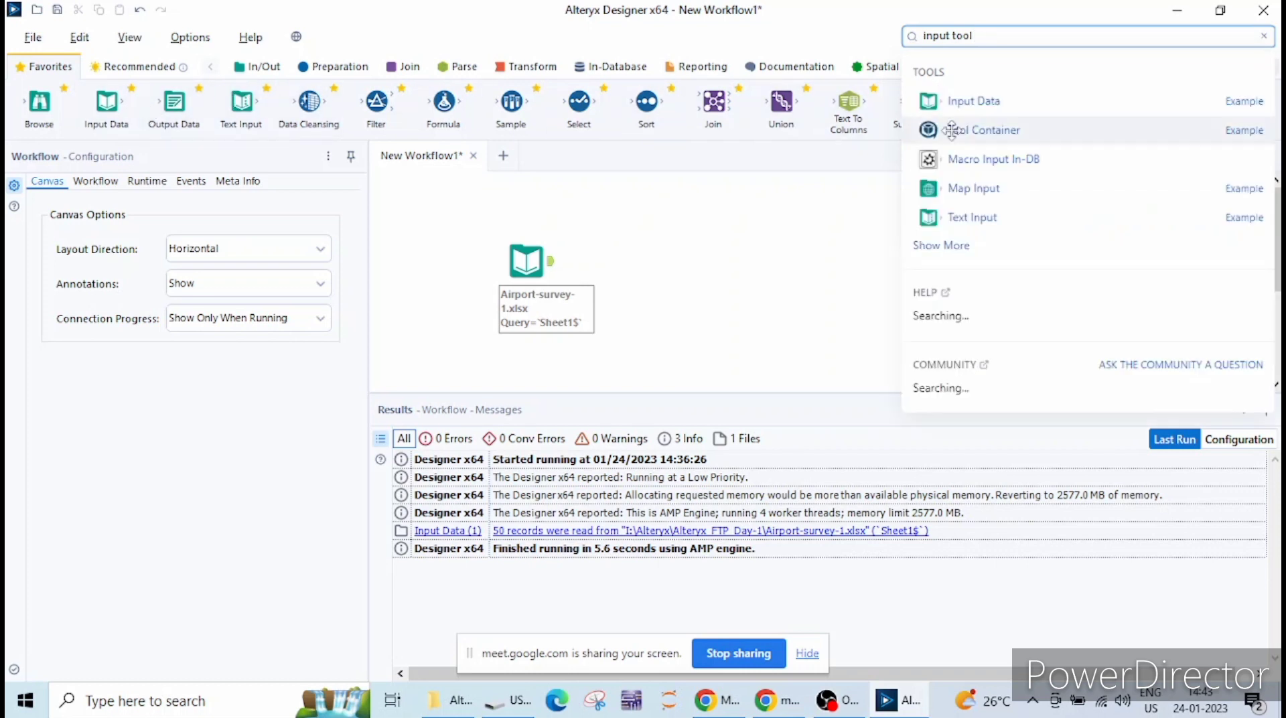
left_click(955, 109)
left_click_drag(955, 109, 707, 267)
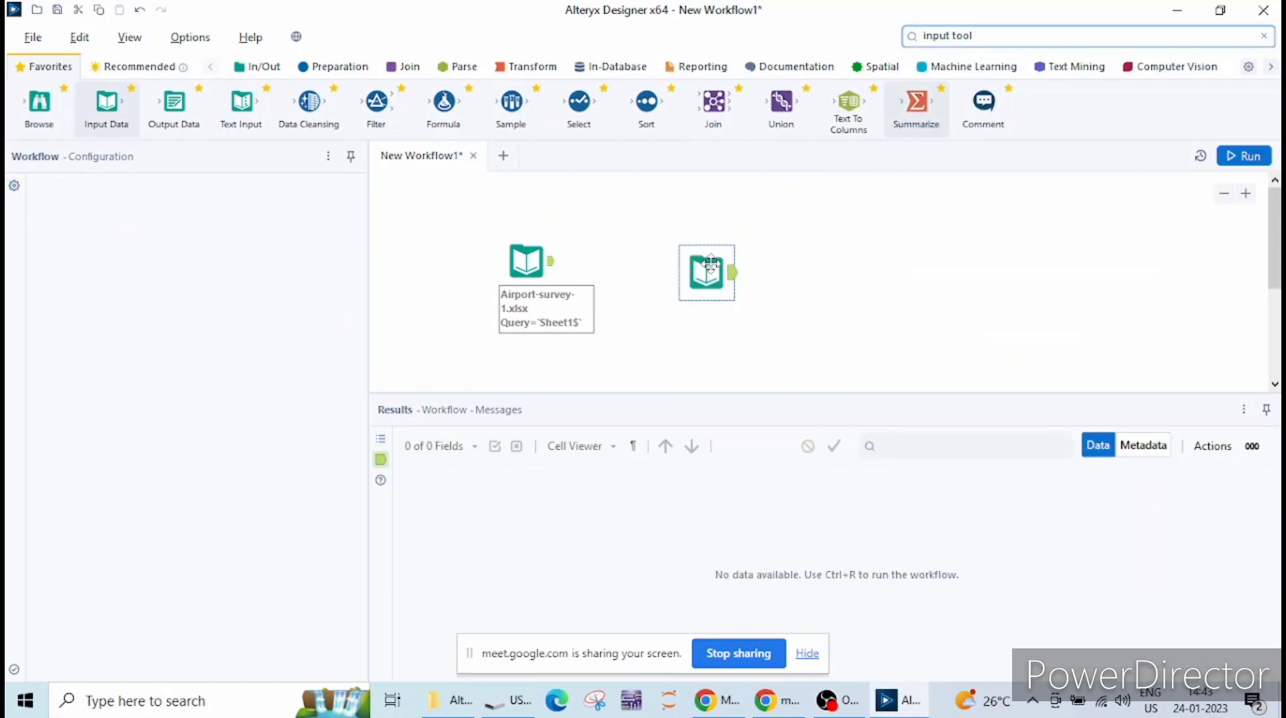
left_click(979, 35)
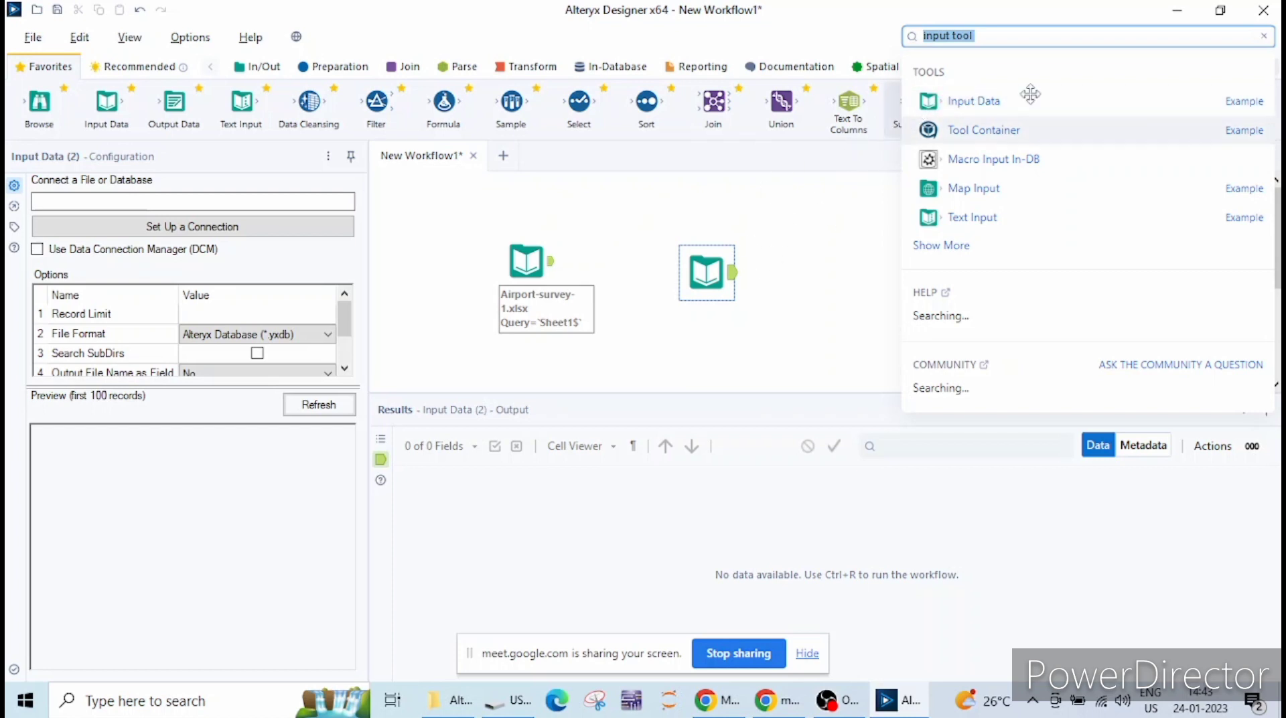
left_click(838, 189)
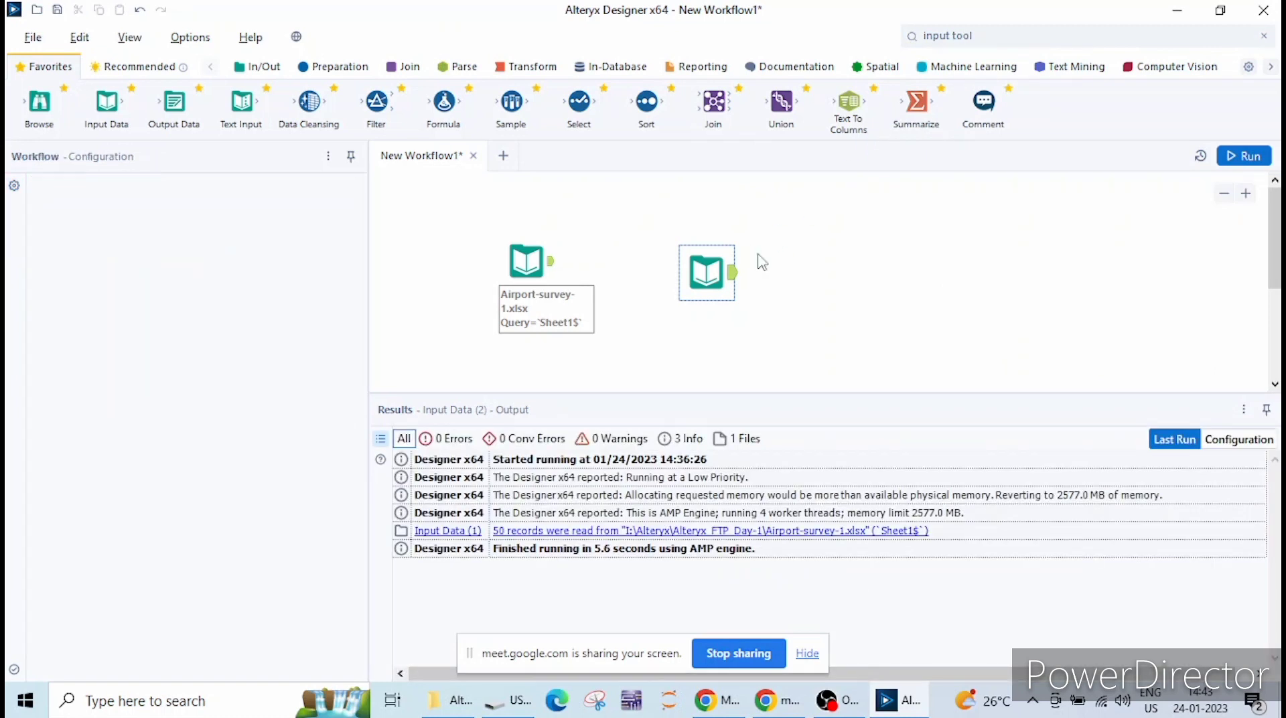
Delete the second, unconfigured Input Data tool from the canvas.
left_click(761, 261)
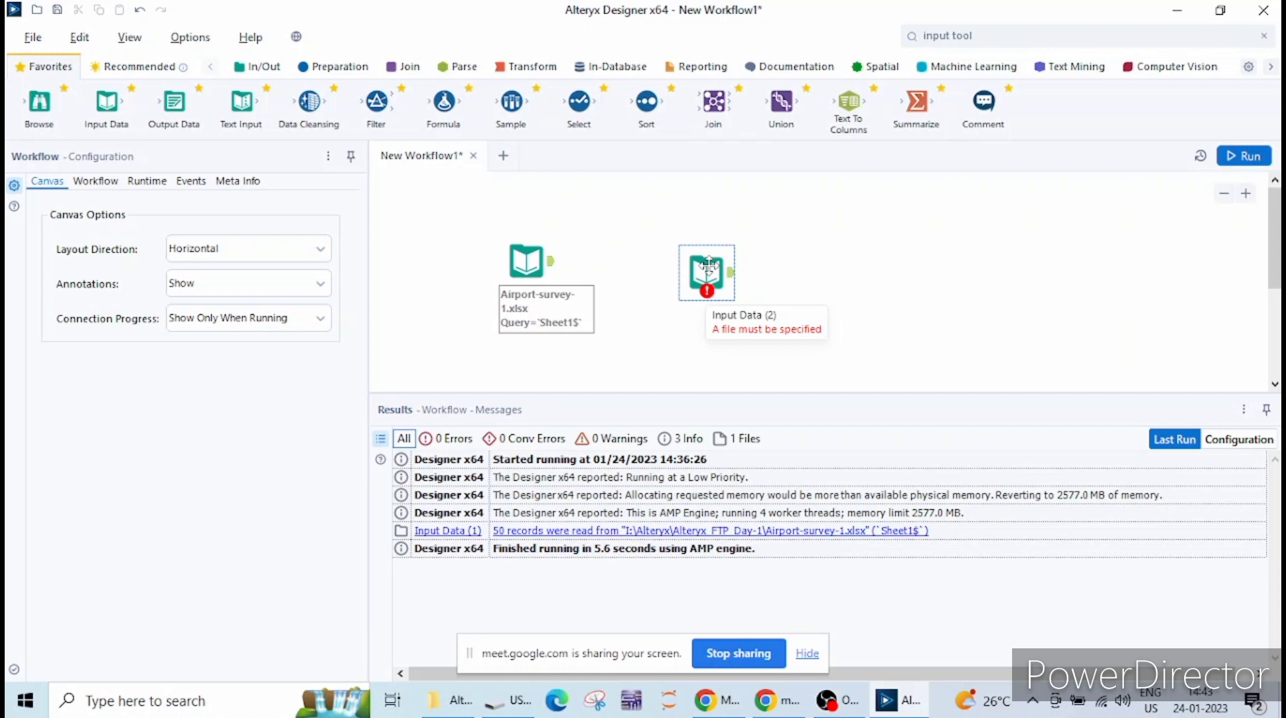
right_click(707, 269)
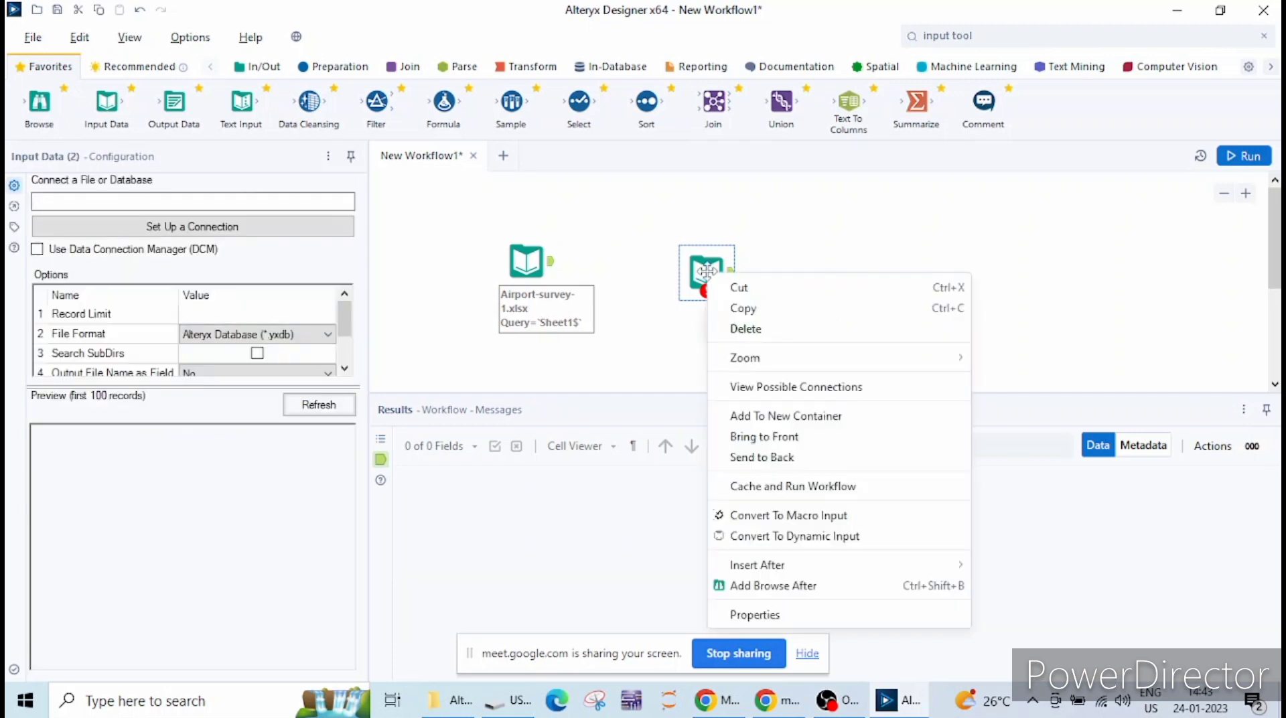
left_click(757, 332)
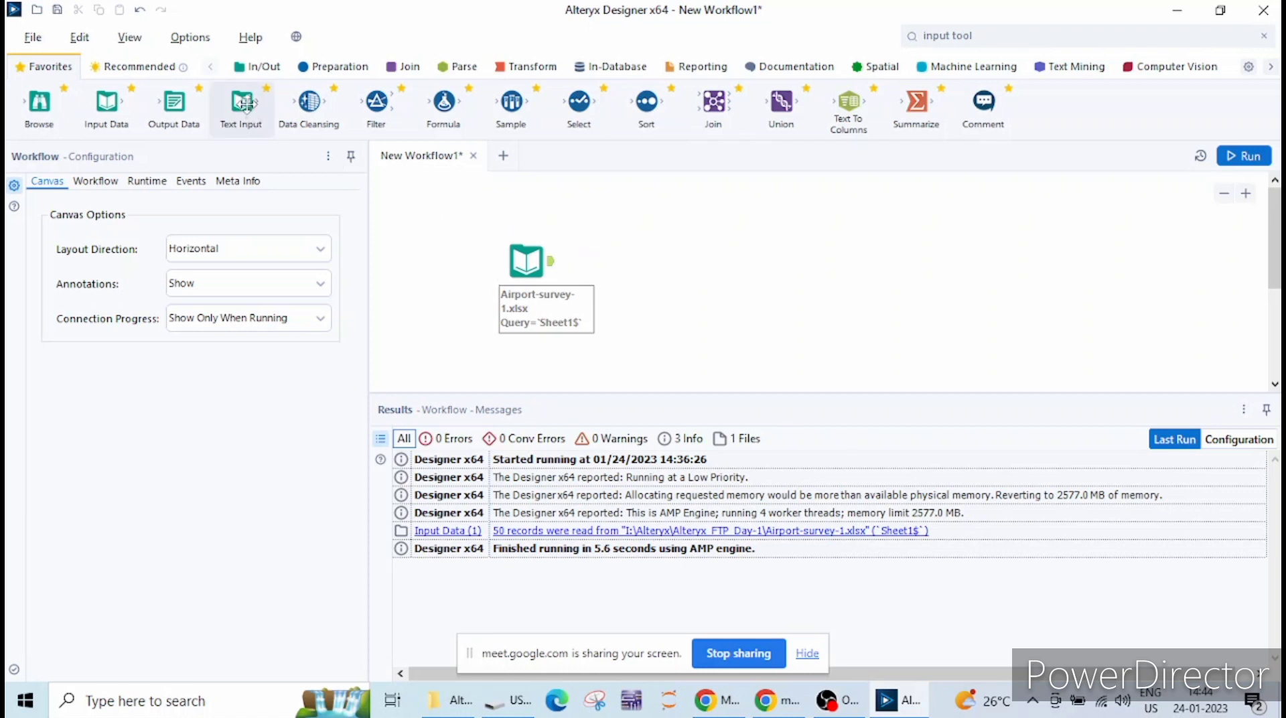
Add a Text Input tool beside the Airport-survey-1 input and define its columns as airport id, runaway id and airport name.
left_click_drag(245, 103, 767, 263)
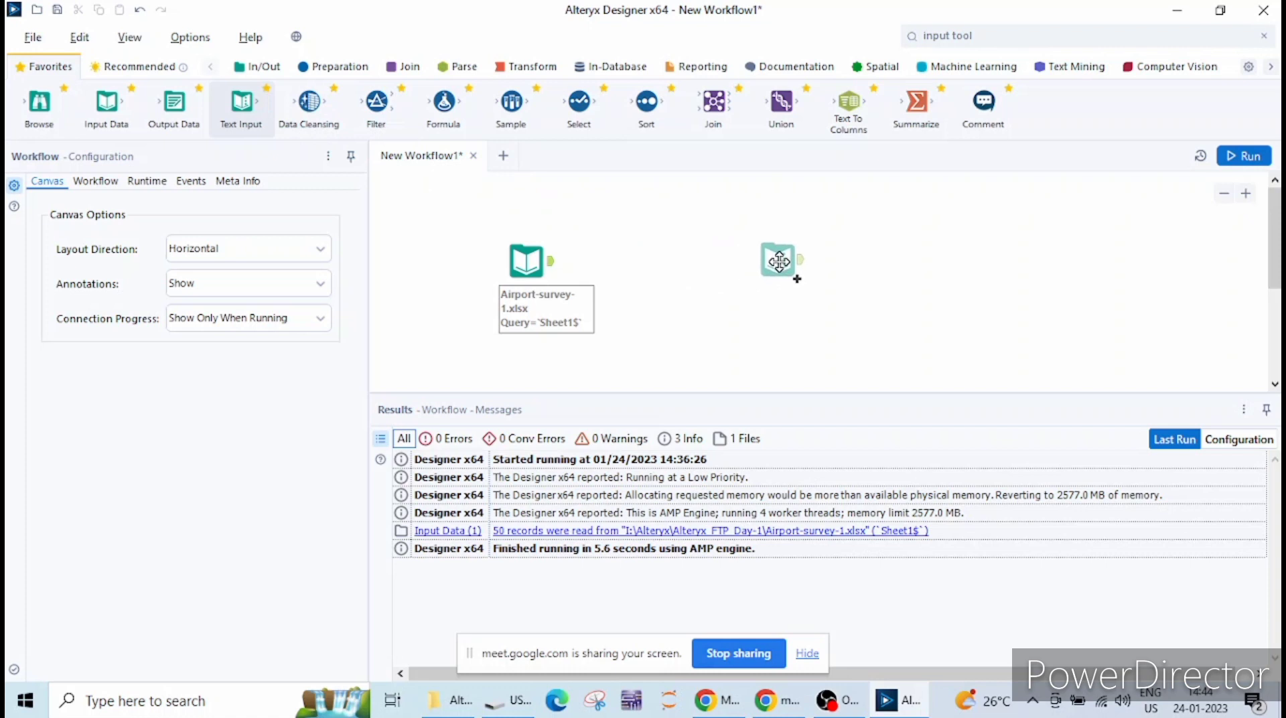
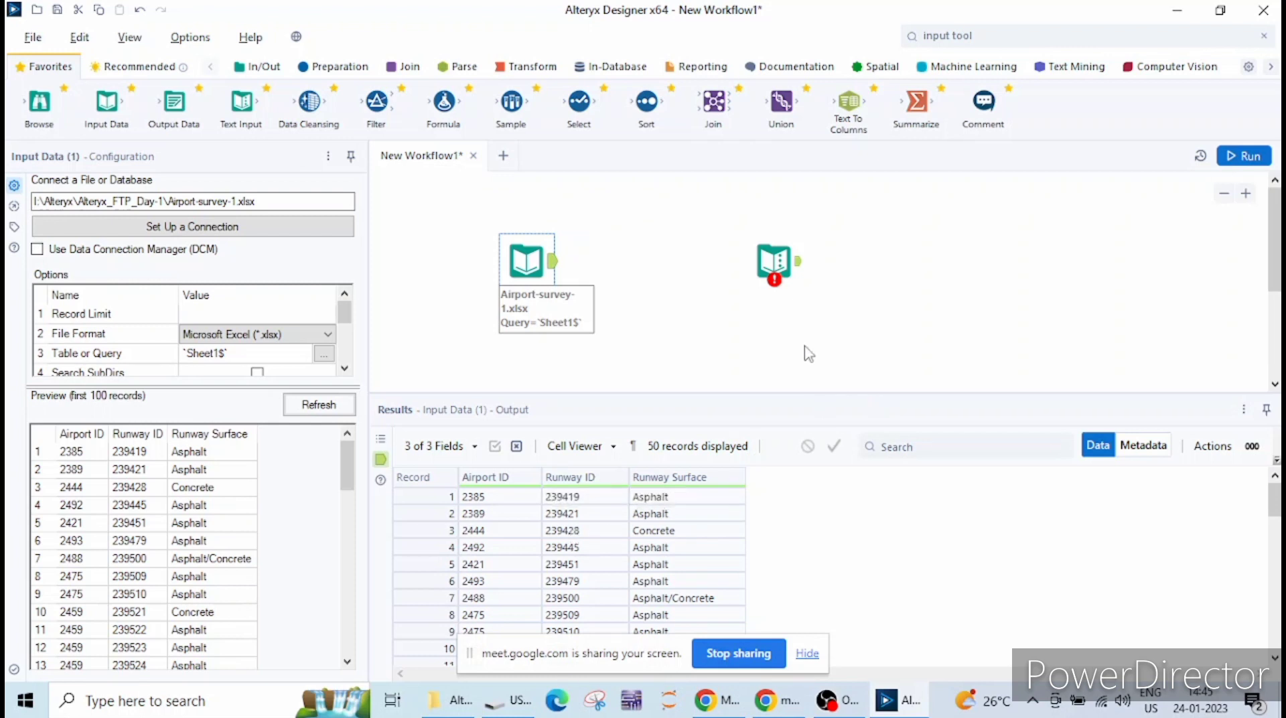
left_click(776, 261)
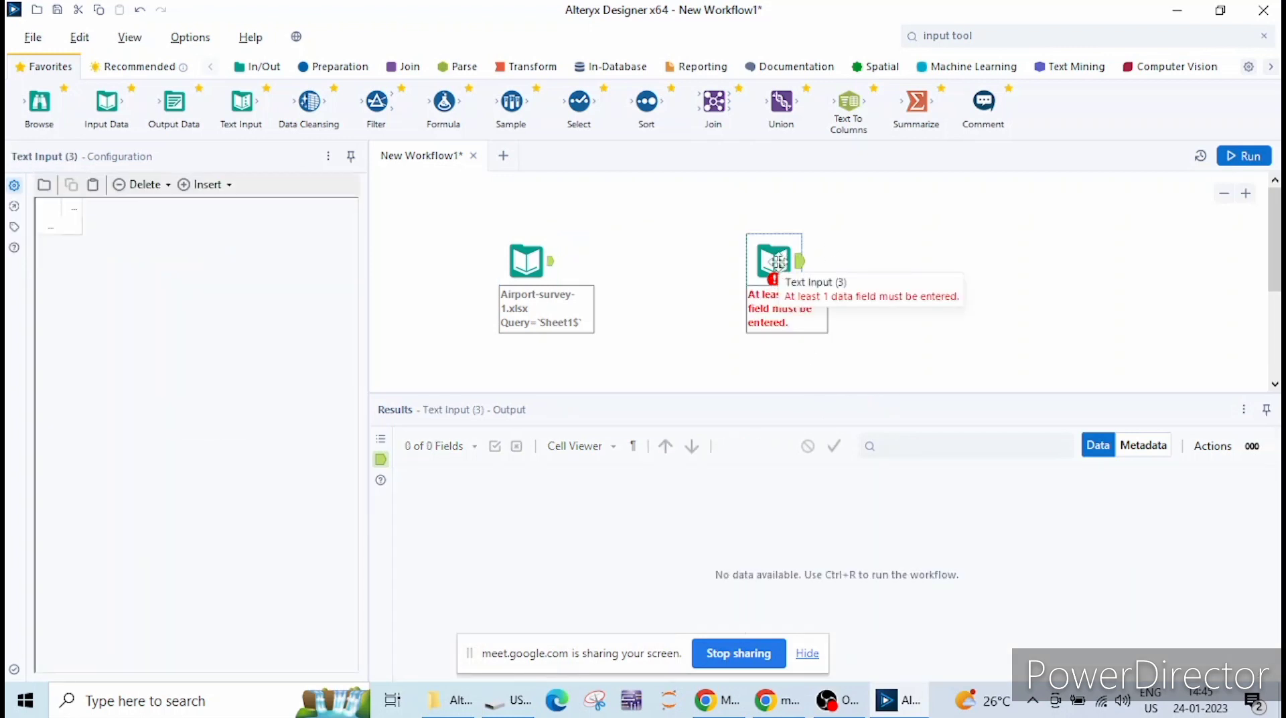
left_click(75, 211)
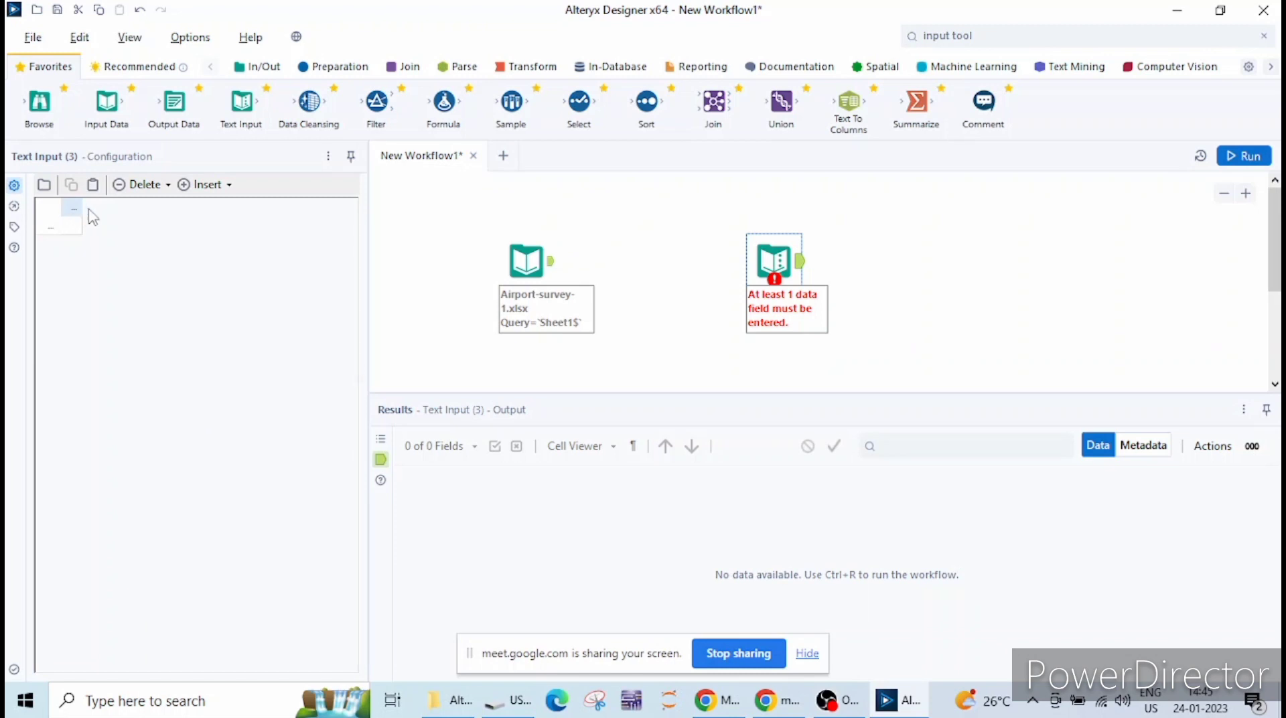
left_click(73, 209)
type("airport id")
left_click(132, 211)
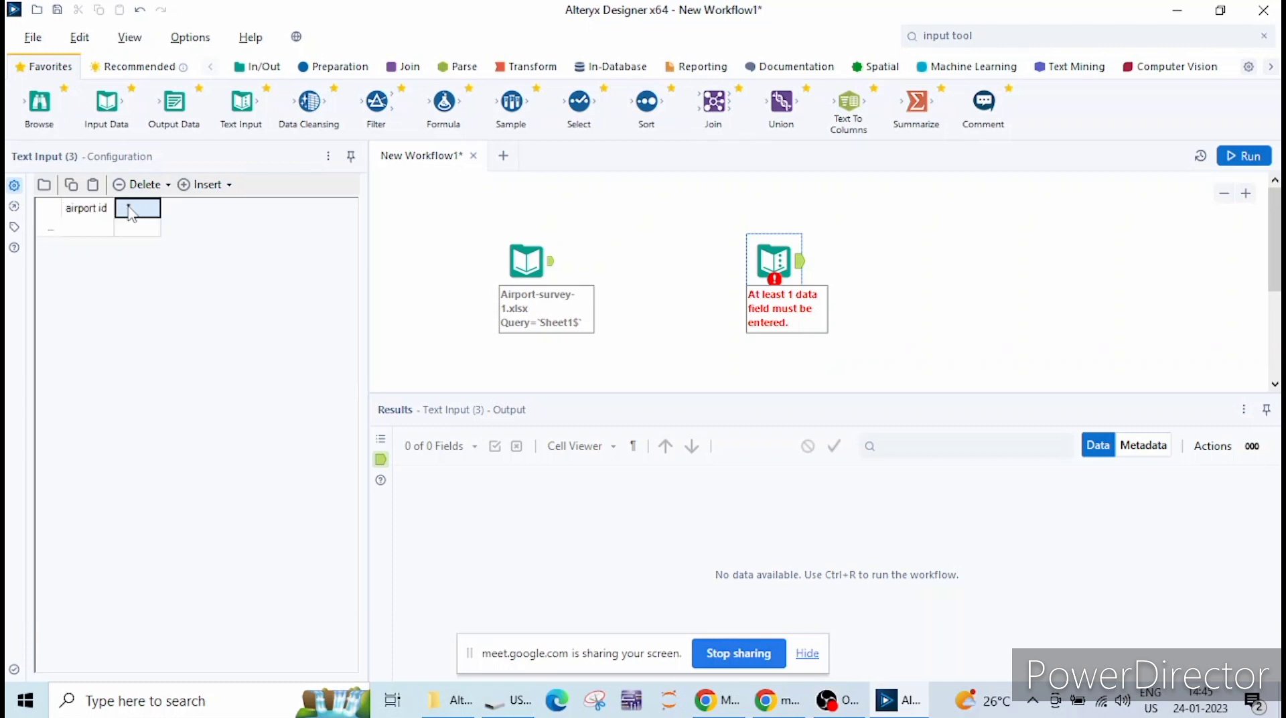
type("runaway id")
left_click(199, 209)
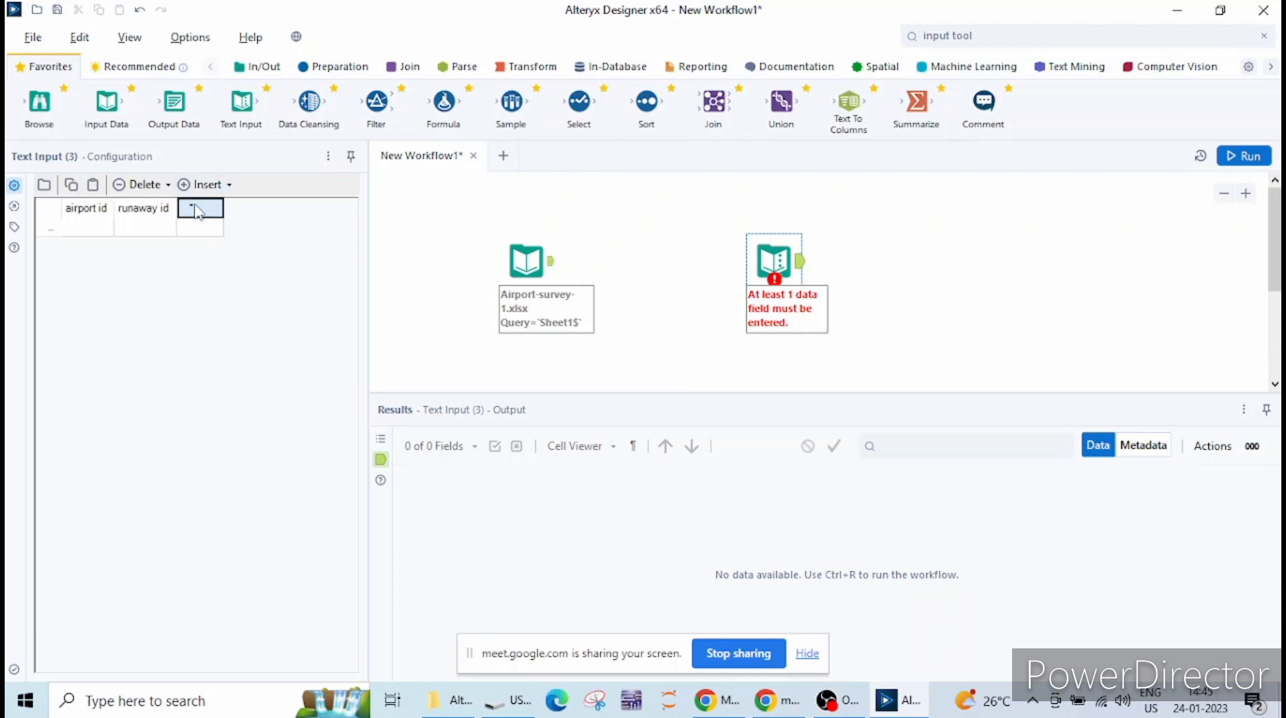
type("airport name")
Fill two rows of the Text Input table with 1, 2, 3 and 4, 5, 6, and run the workflow.
left_click(89, 230)
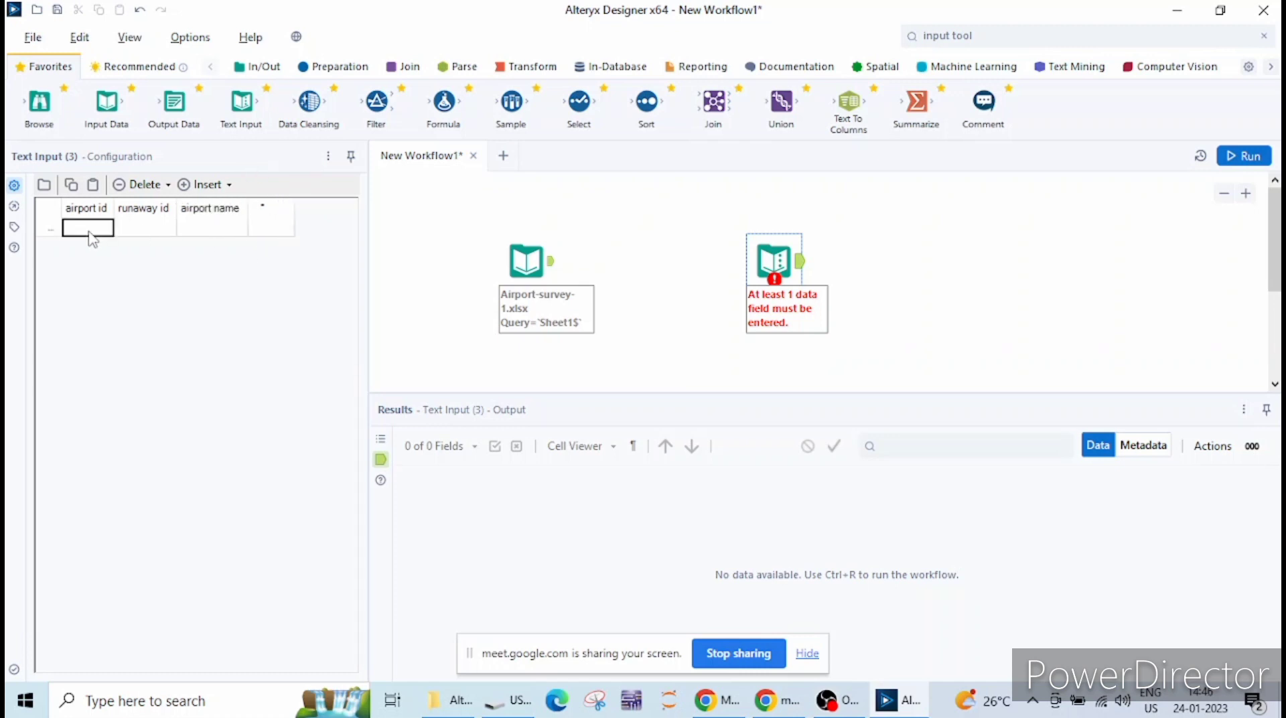
type("1")
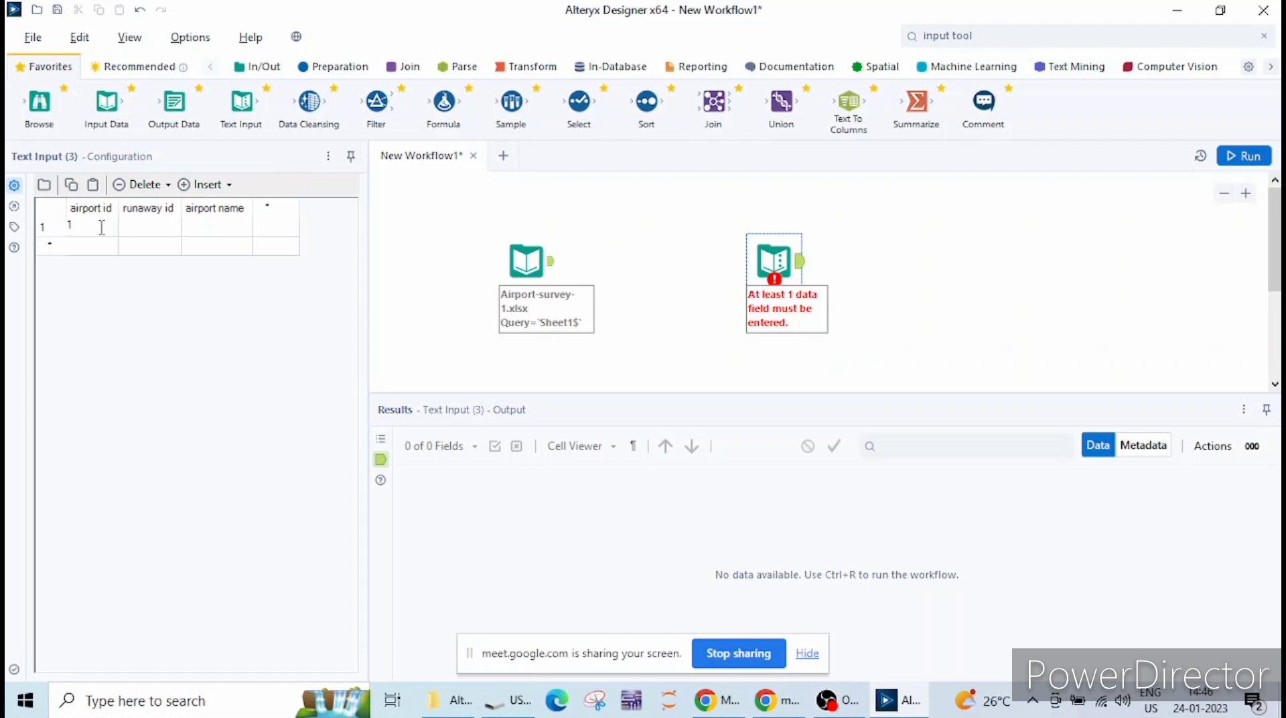
key("Tab")
type("2")
key("Tab")
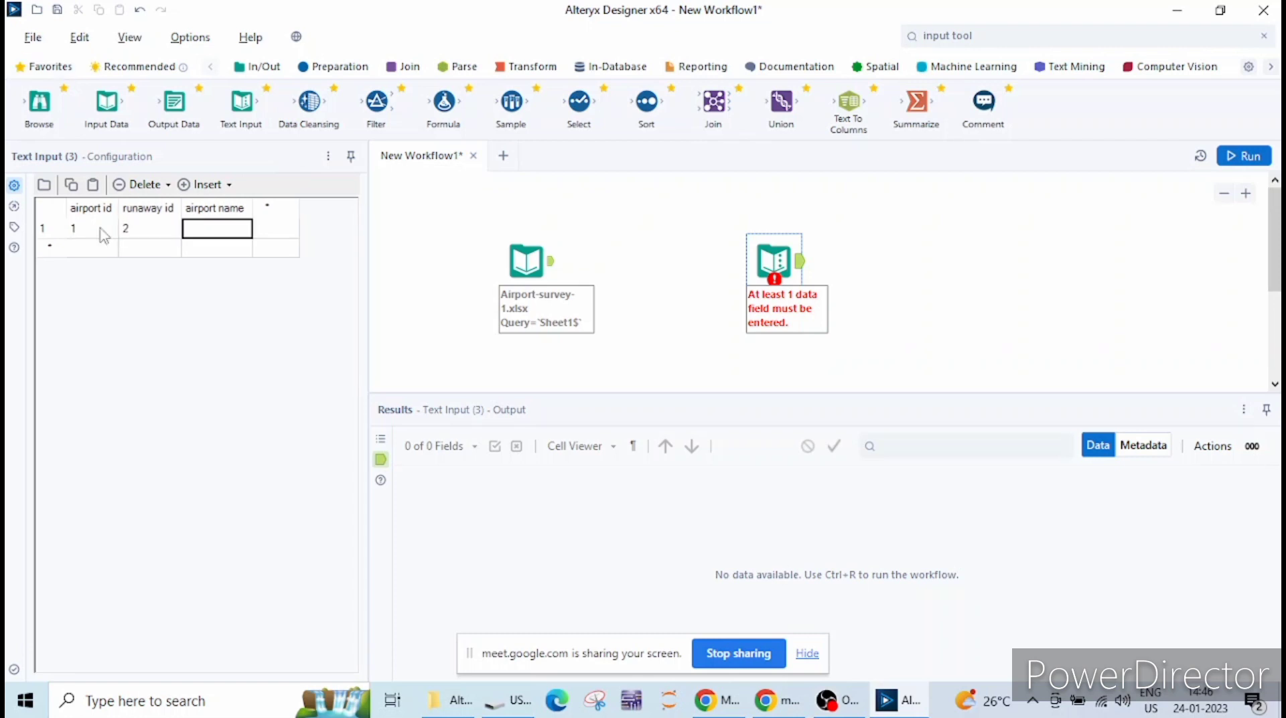
type("3")
left_click(89, 252)
type("4")
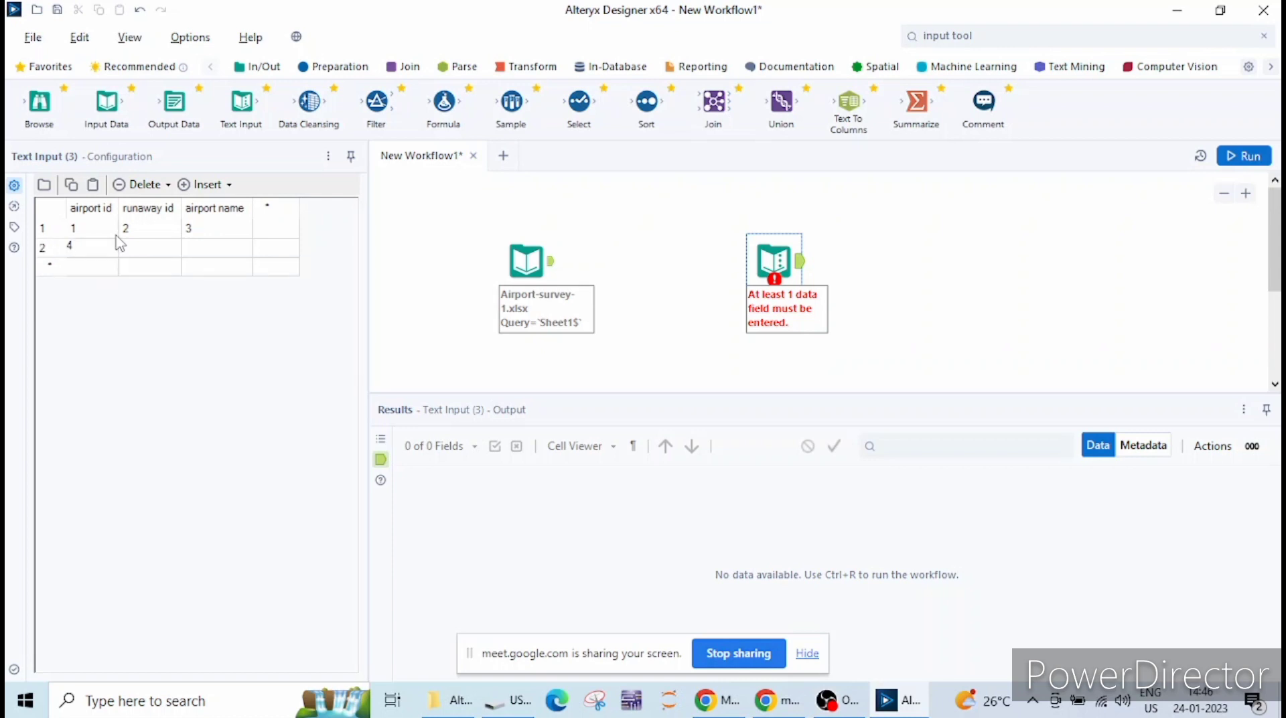
key("Tab")
type("5")
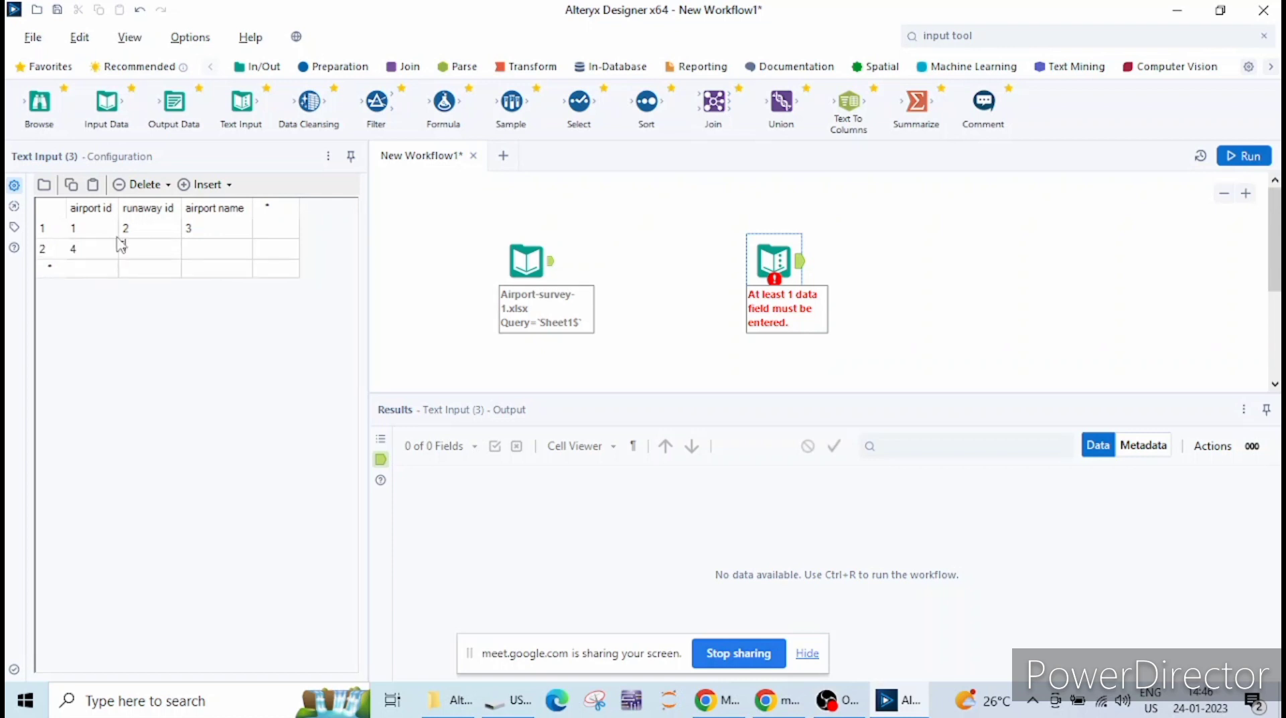
key("Tab")
type("6")
left_click(1245, 160)
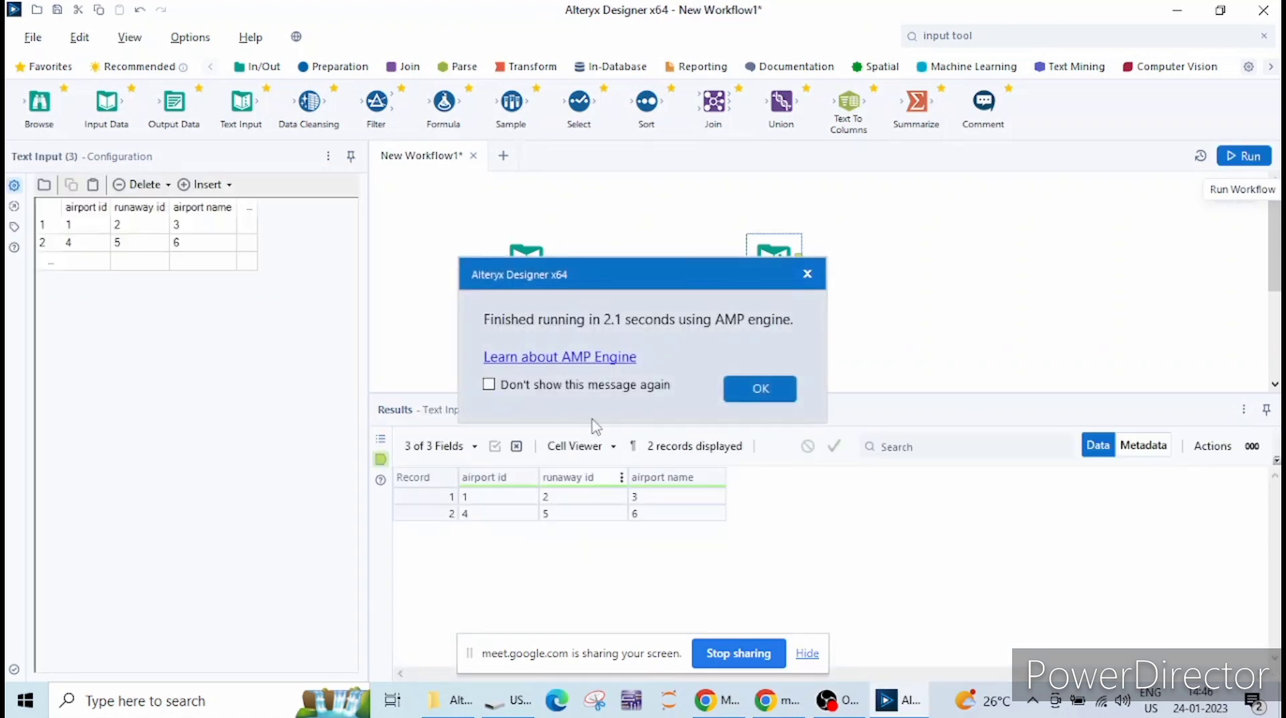
left_click(806, 274)
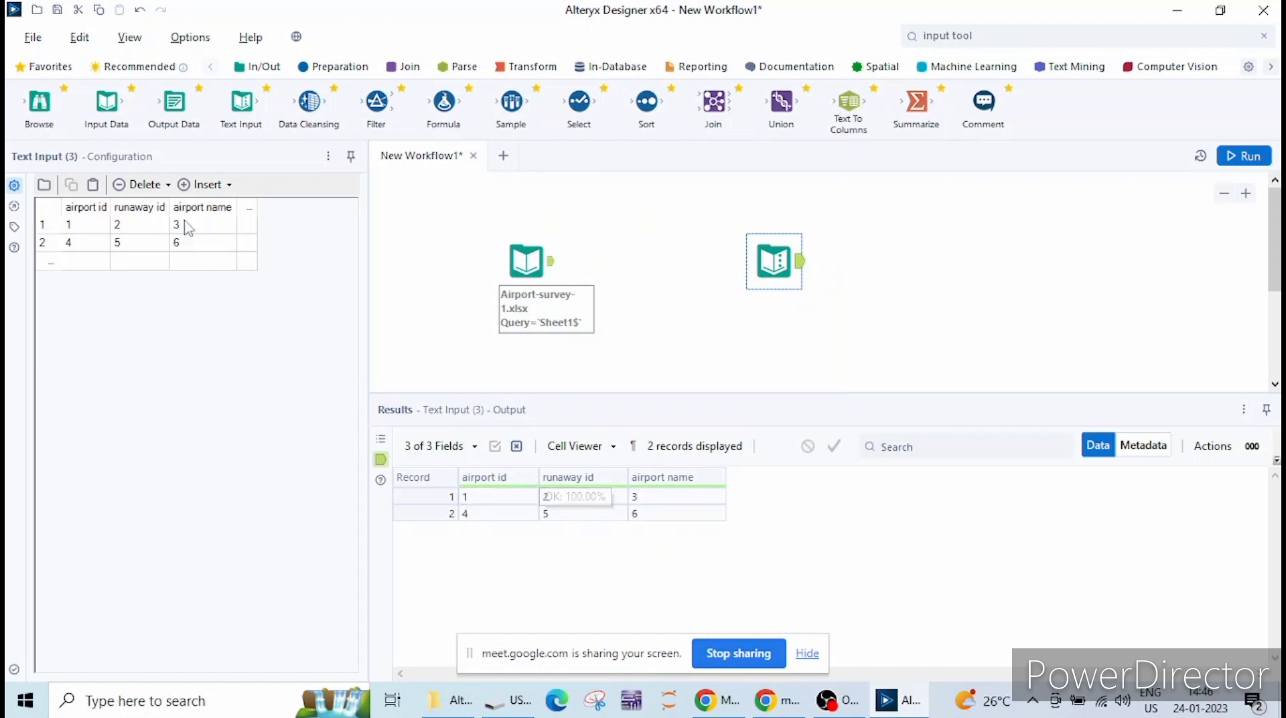
Add two rows with a blank airport id to the Text Input table, holding 8 and 9, and 10 and 11.
left_click(76, 265)
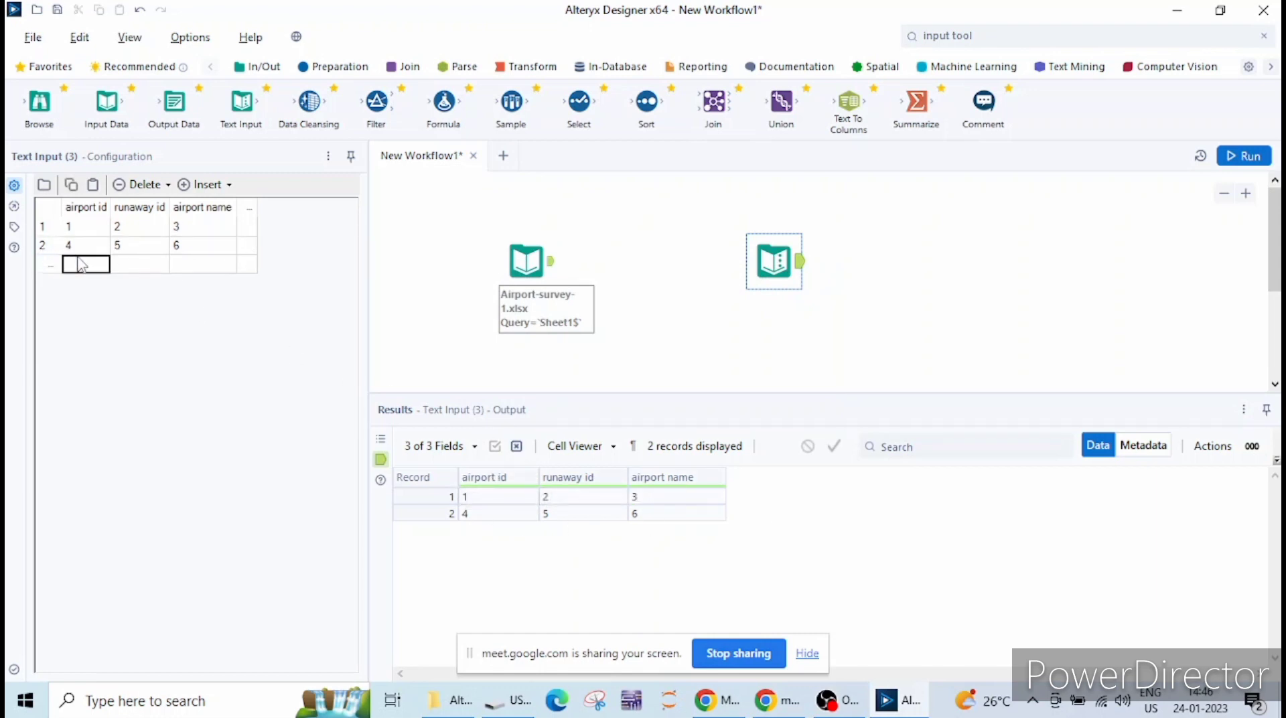
key("Tab")
type("8")
key("Tab")
type("9")
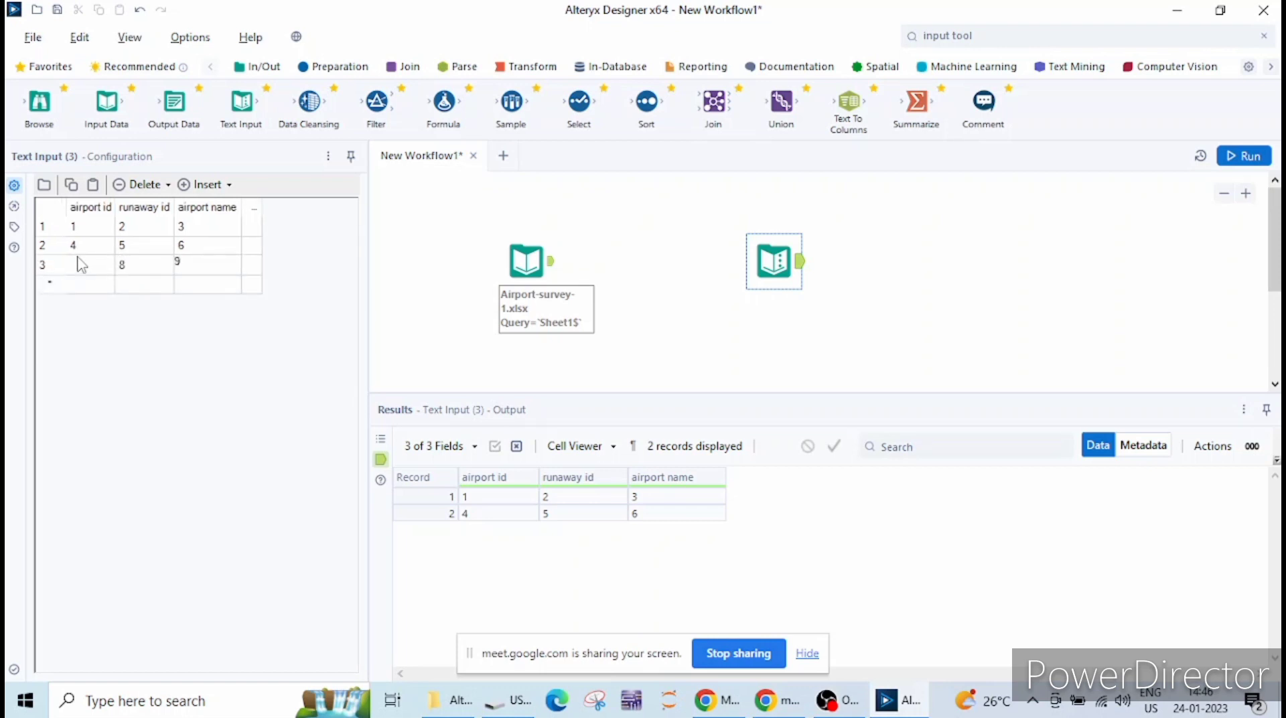
left_click(87, 287)
key("Tab")
type("10")
key("Tab")
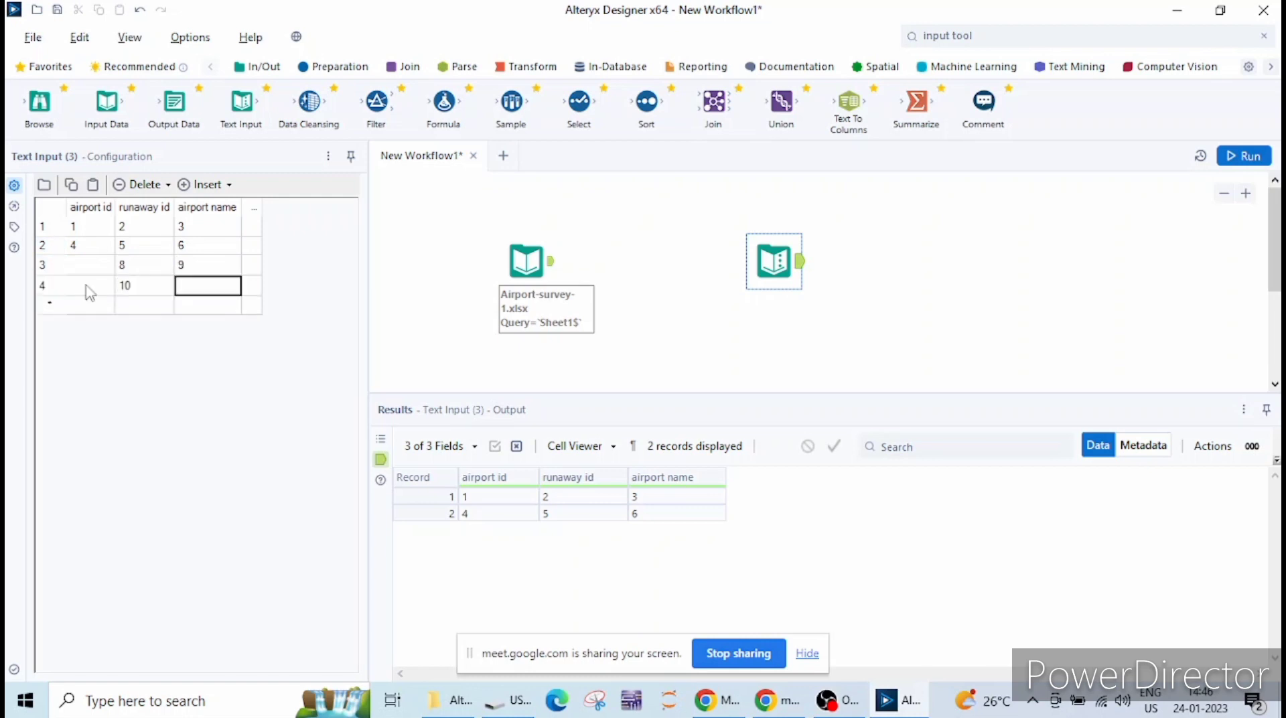
type("11")
Rerun the workflow and check the share of null values in the airport id output column.
left_click(1244, 158)
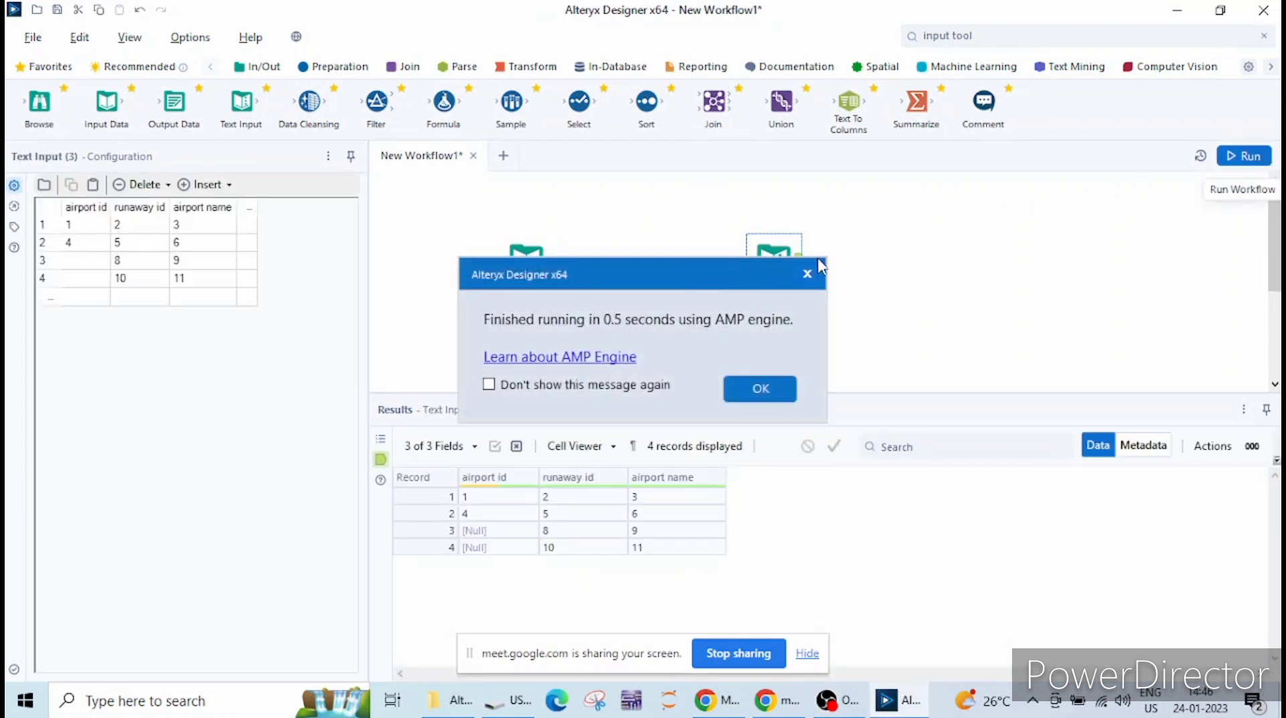
left_click(807, 274)
mouse_move(507, 484)
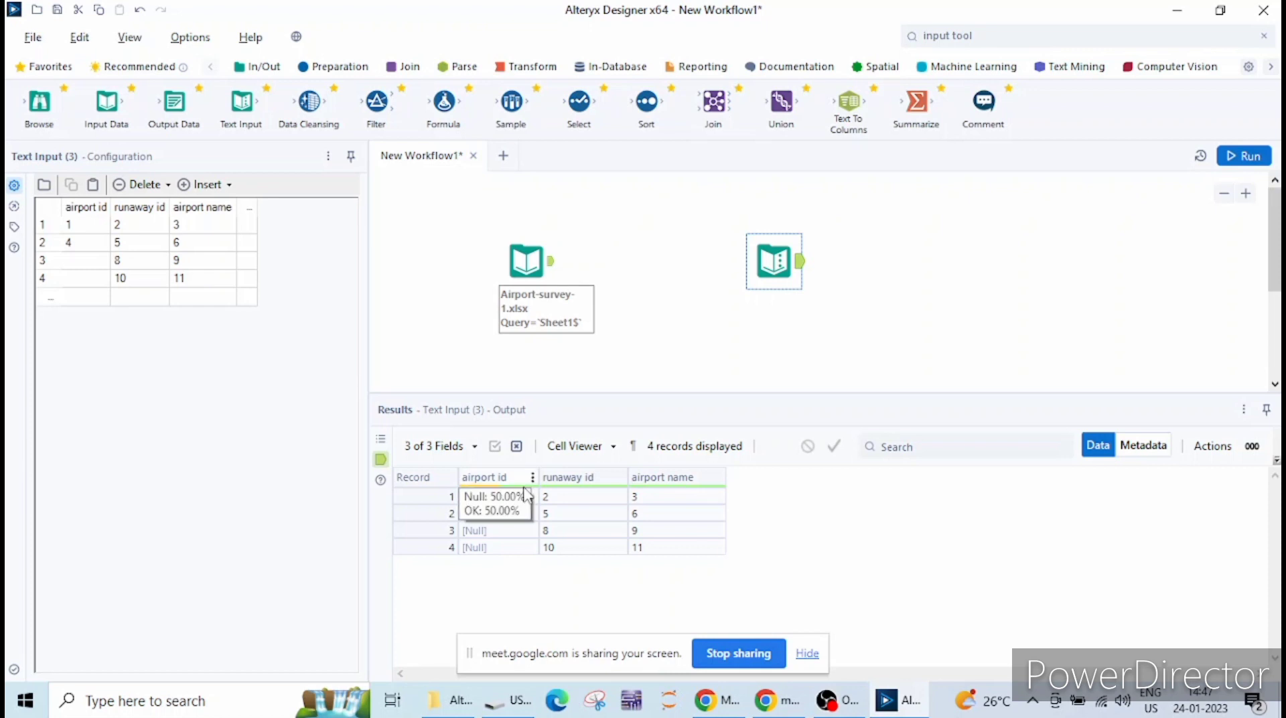
mouse_move(486, 494)
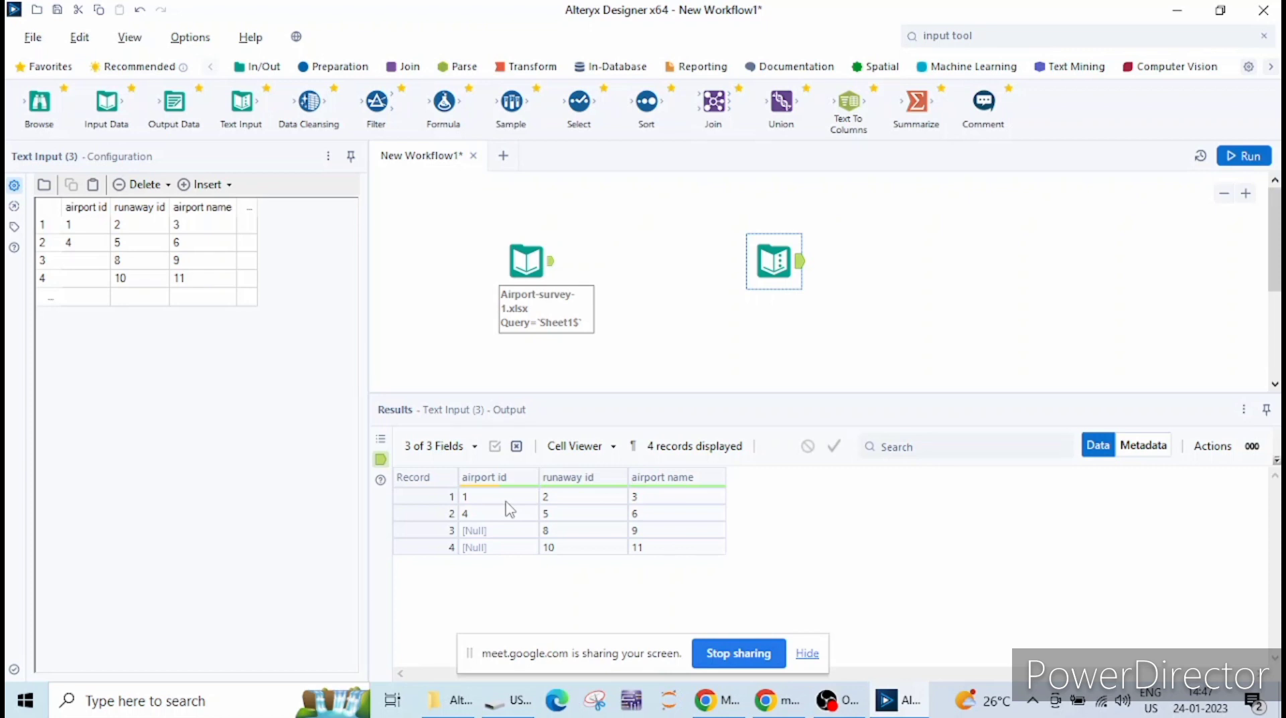
Switch to the Google Meet call to look over the participants, and return to Alteryx Designer.
left_click(722, 701)
left_click(845, 228)
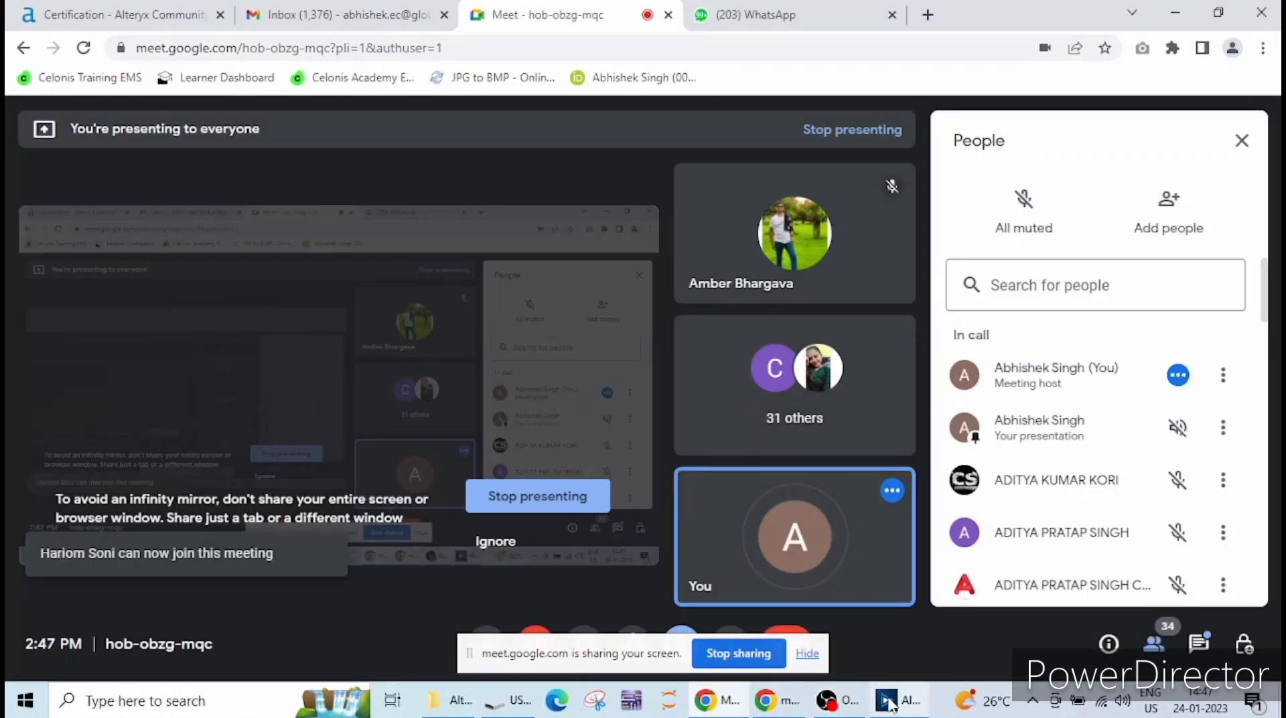
mouse_move(890, 701)
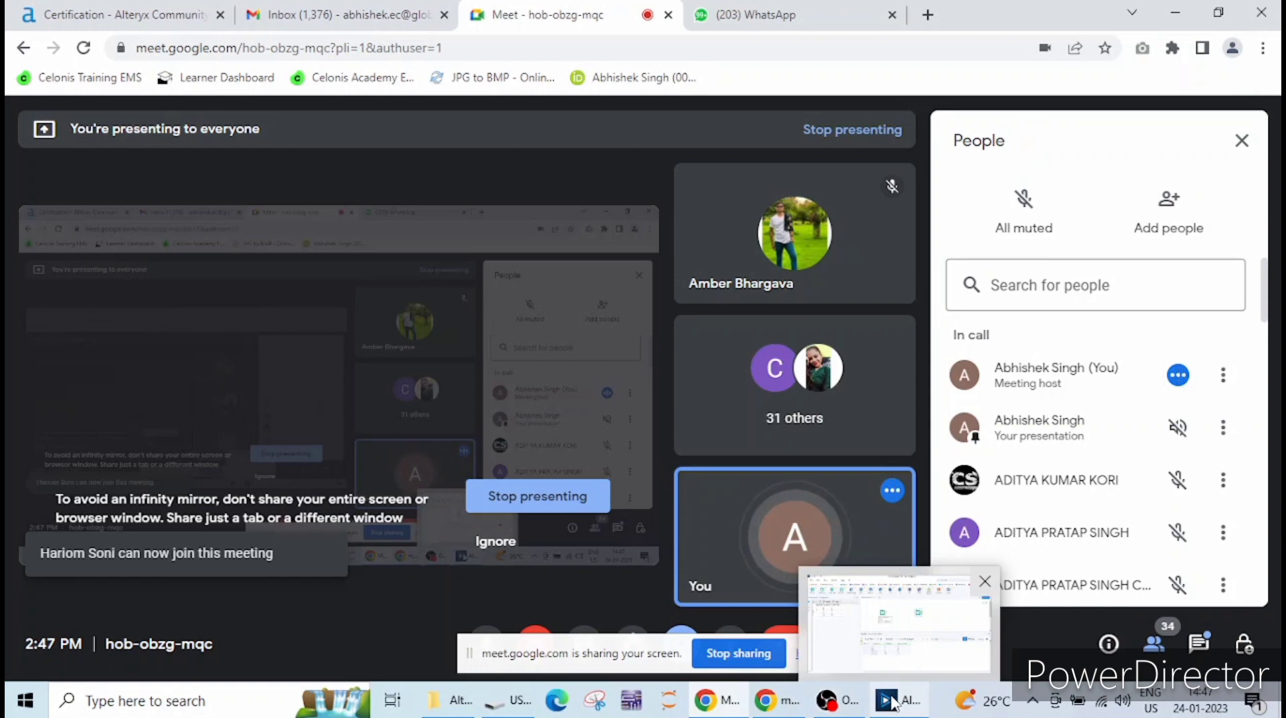
left_click(890, 700)
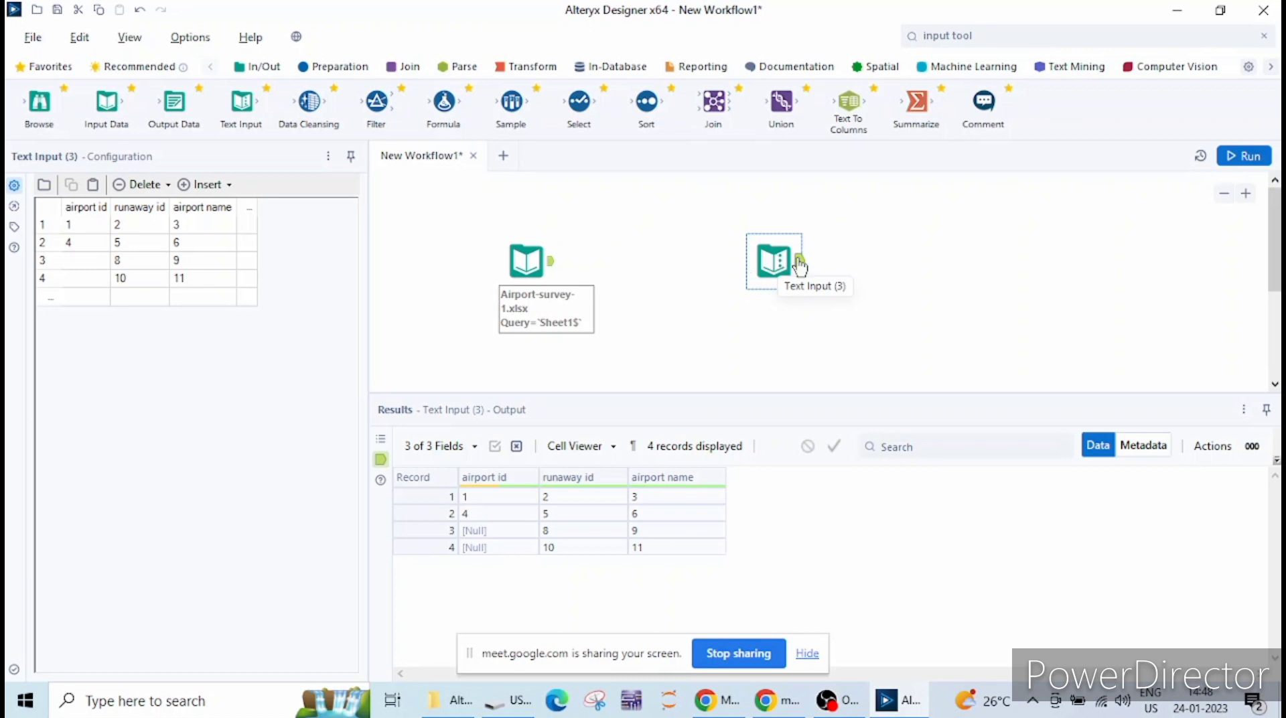
Move the Text Input tool farther from the Airport-survey-1 input, and compare that input's records with its field types and sizes.
left_click_drag(777, 261, 879, 262)
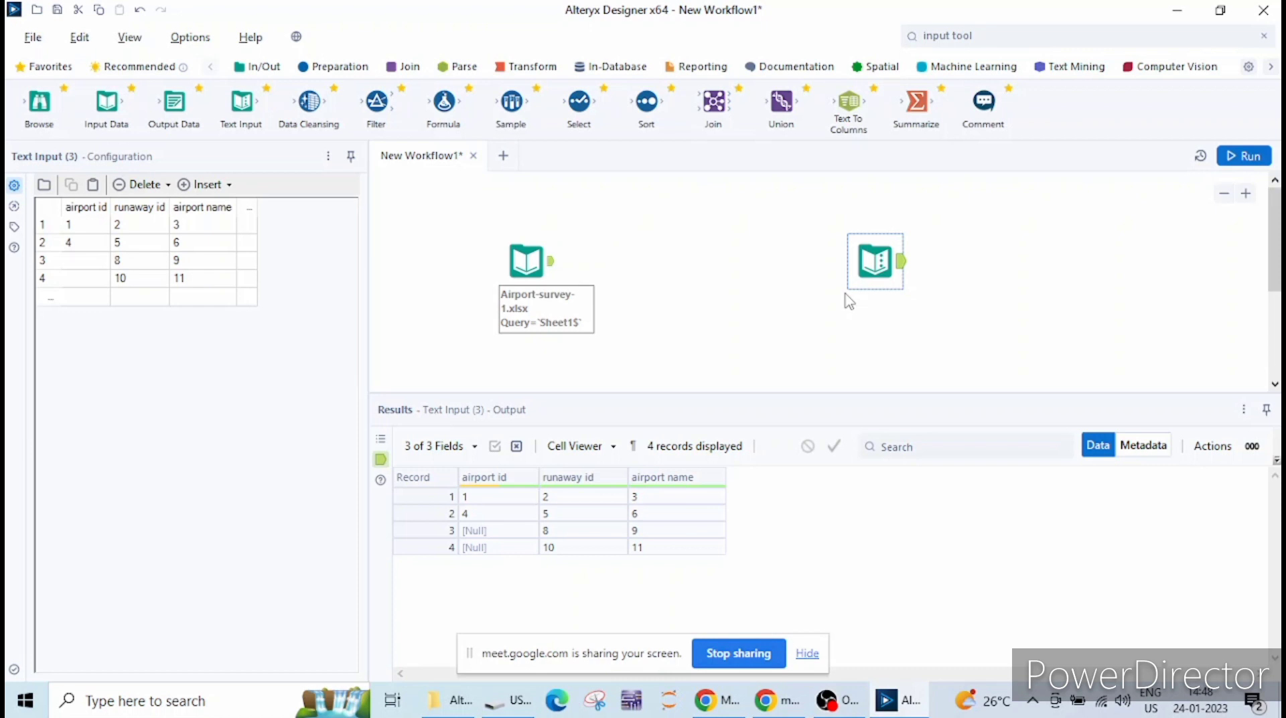
left_click(529, 271)
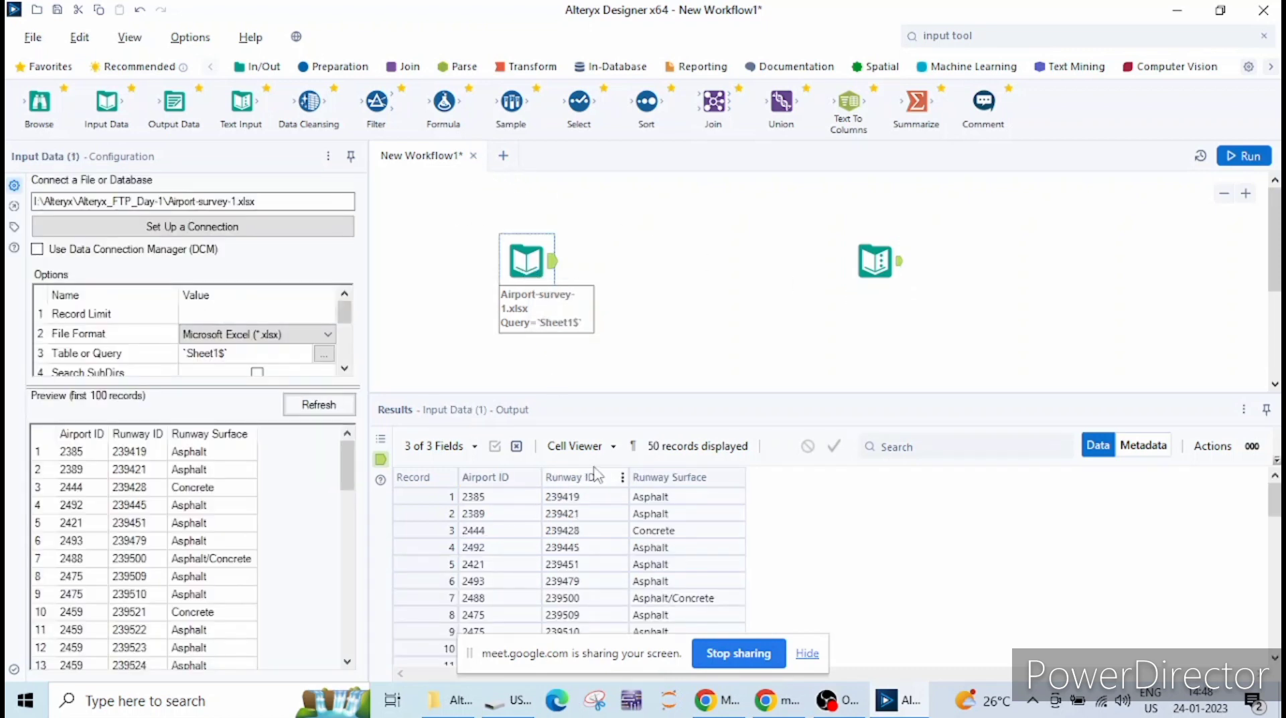
left_click(1143, 445)
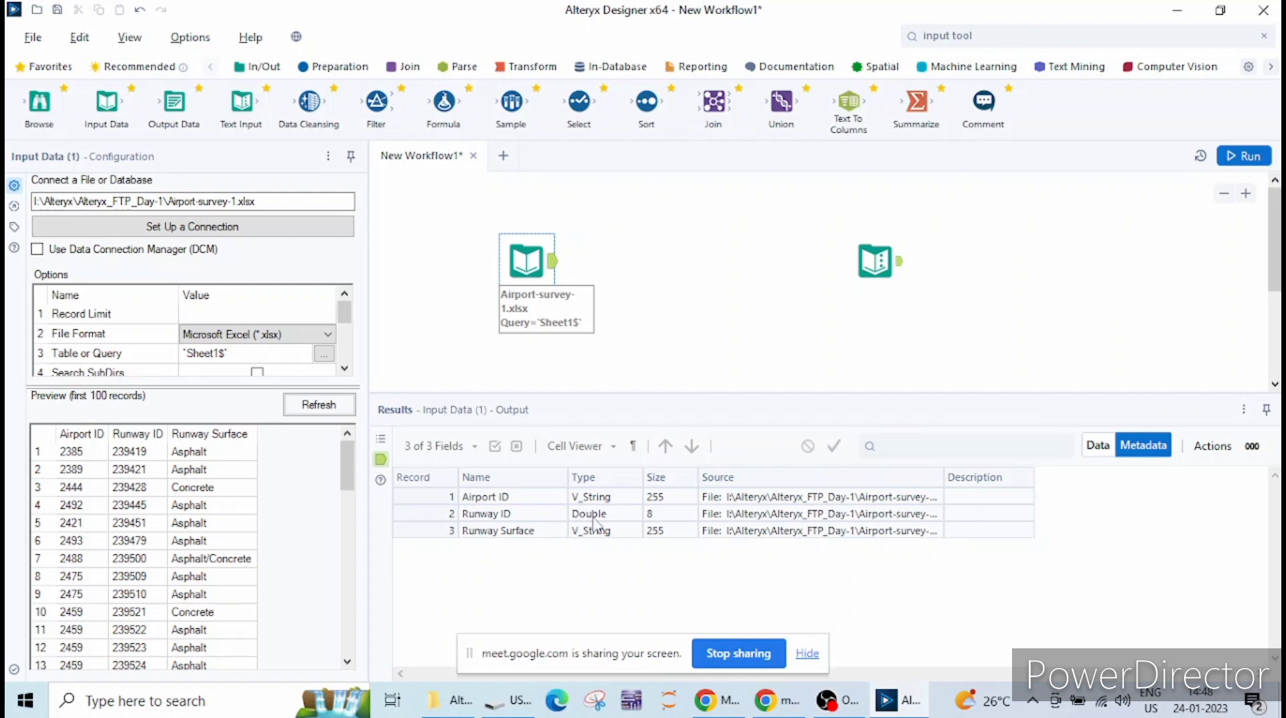
left_click(1095, 448)
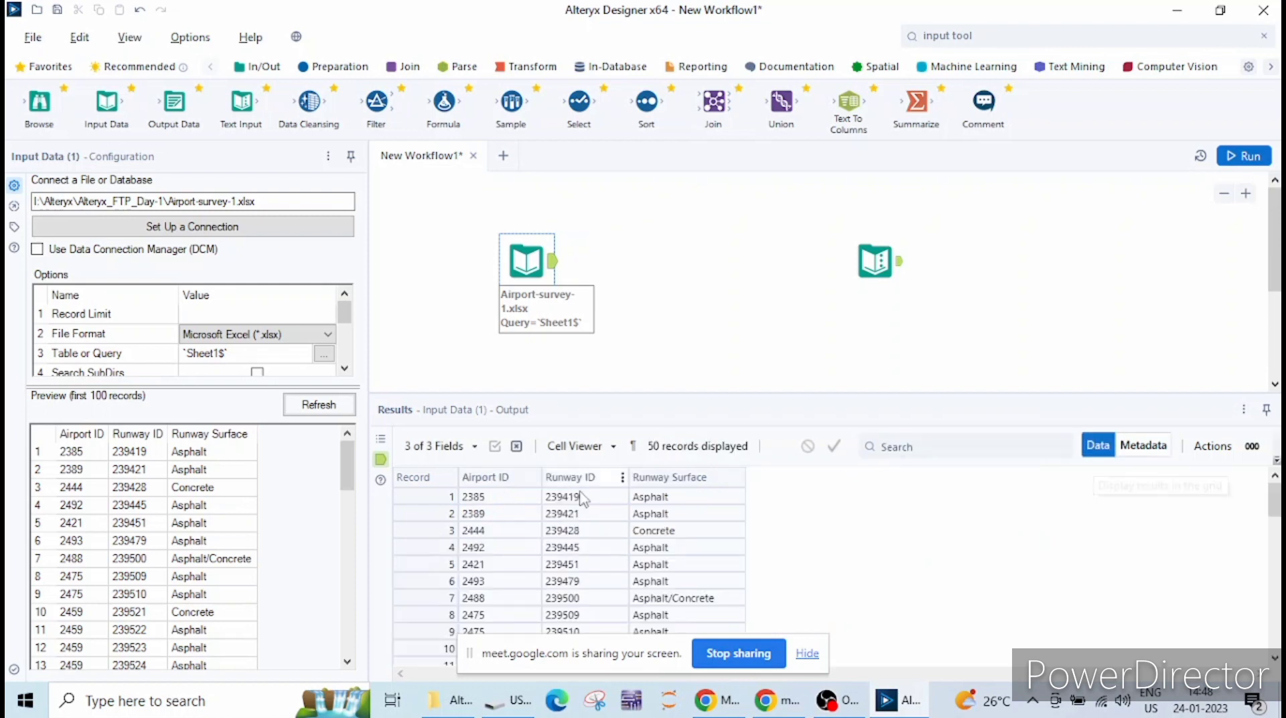
left_click(1144, 445)
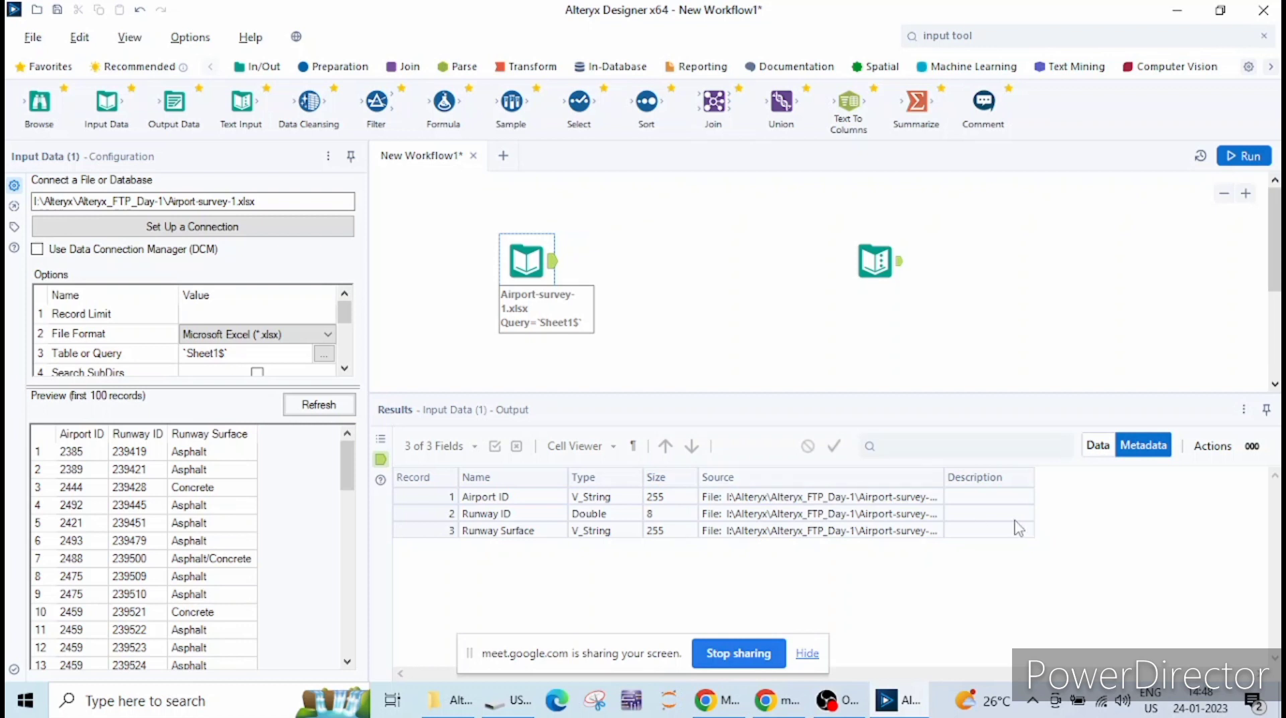
left_click(1098, 446)
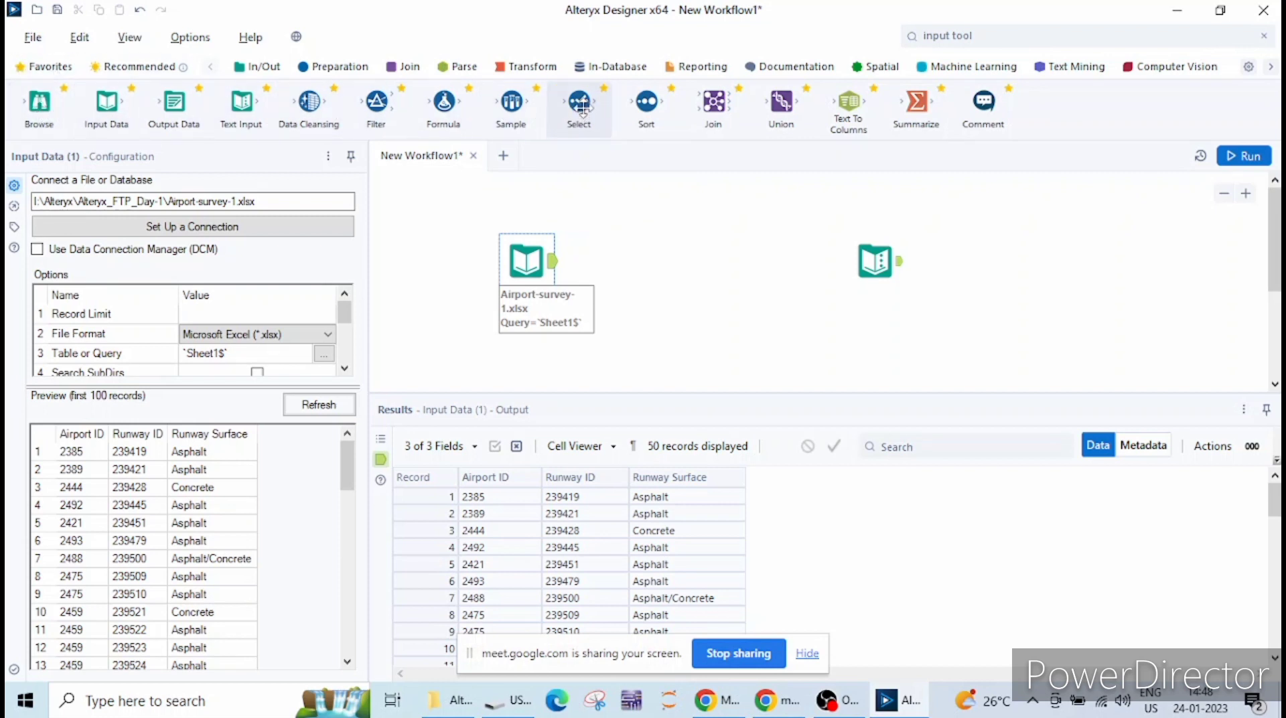
Add a Select tool connected to the output of the Airport-survey-1 input, spaced slightly away from it.
left_click(340, 69)
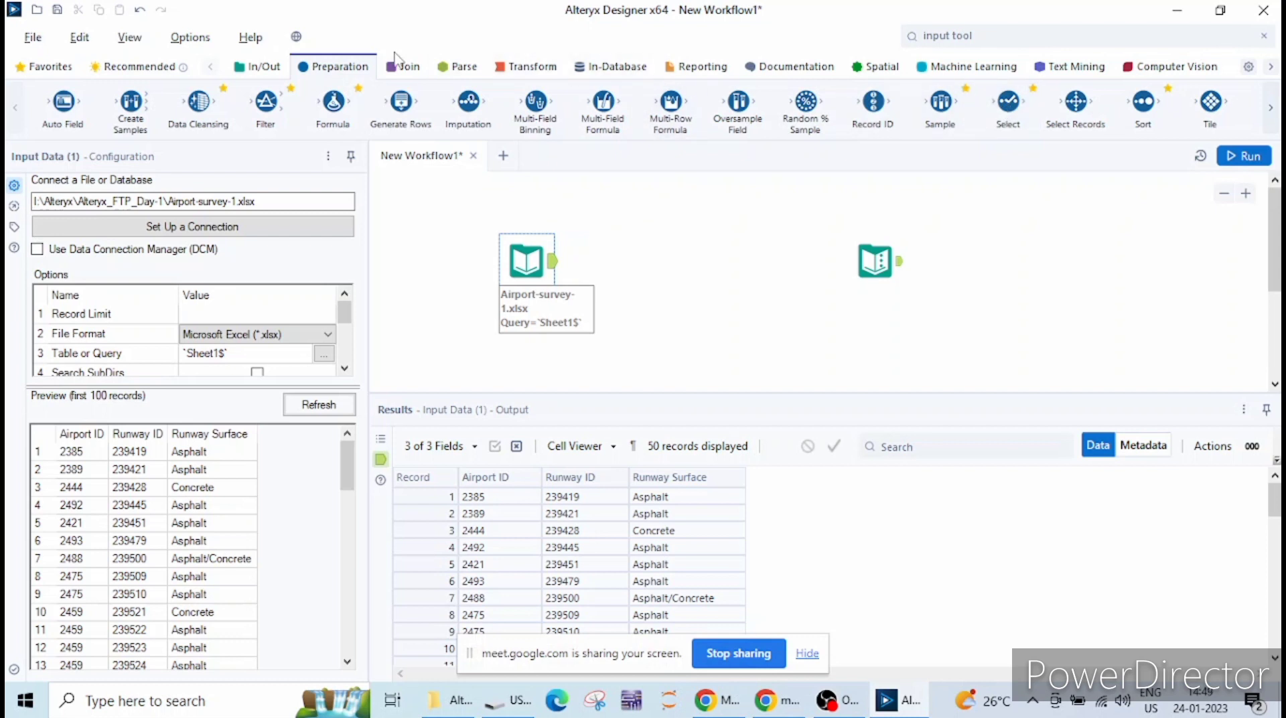
left_click(263, 67)
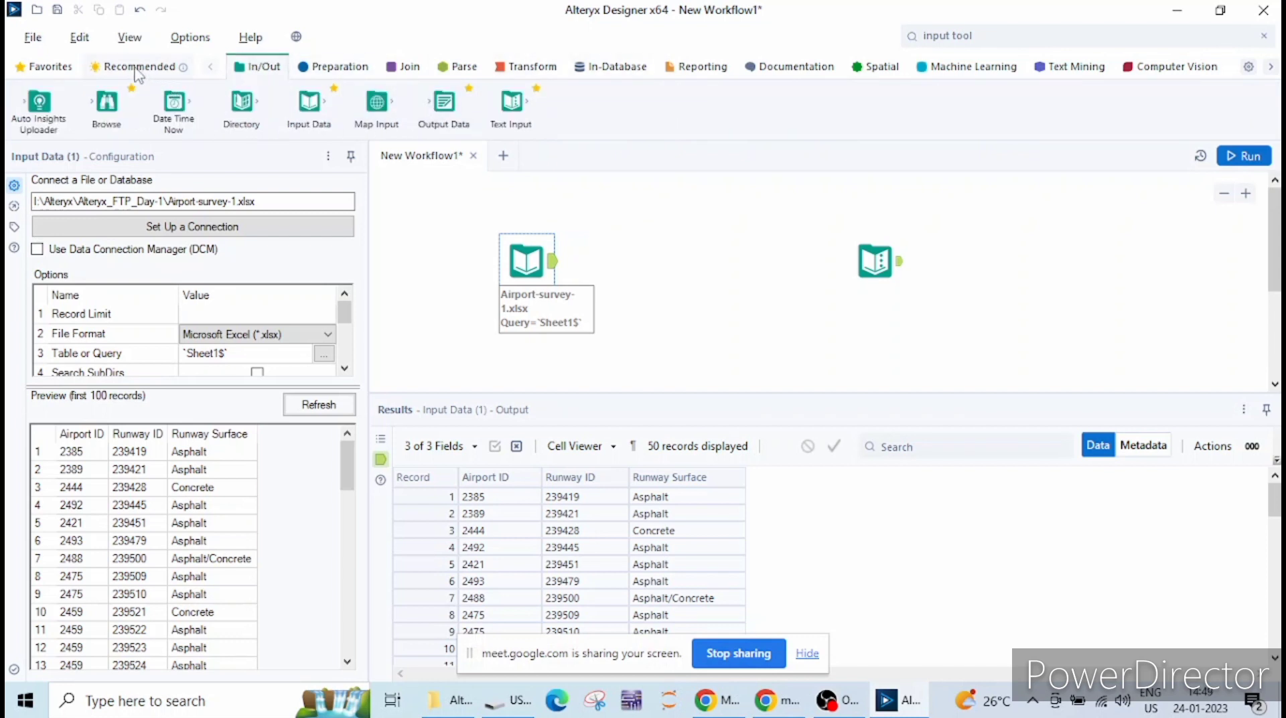
left_click(47, 66)
left_click_drag(577, 115, 629, 262)
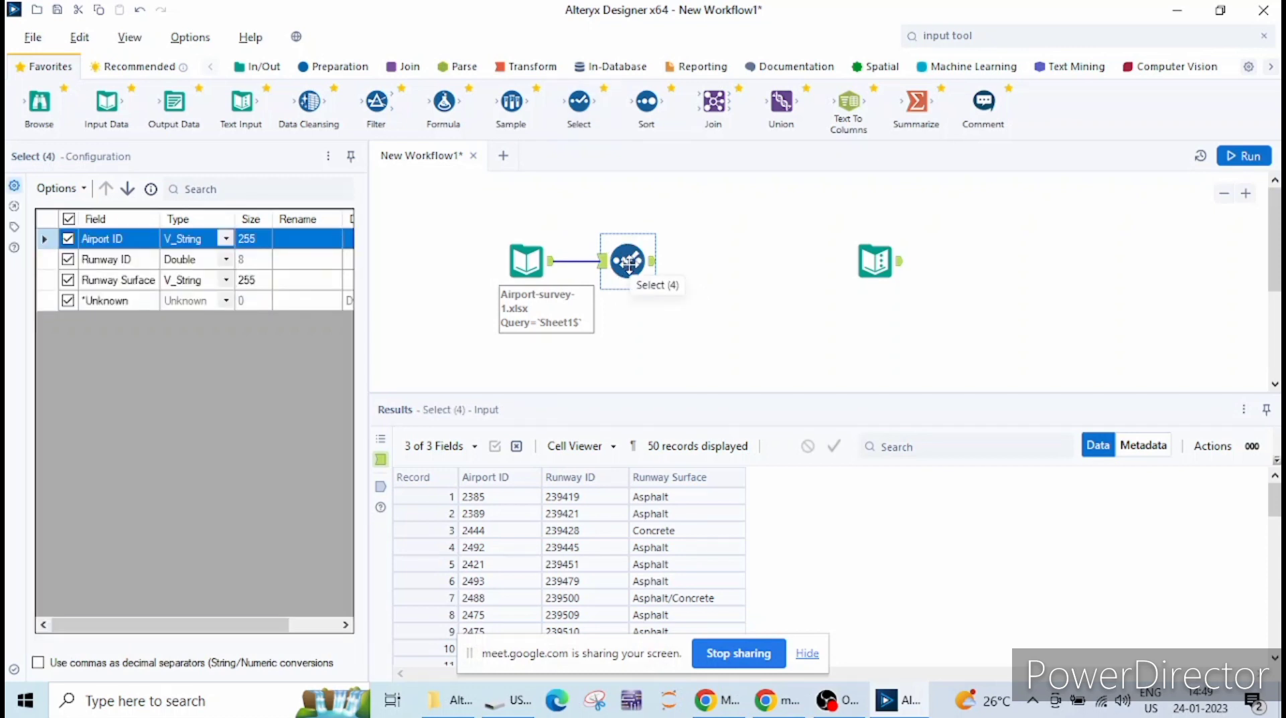
mouse_move(627, 261)
left_mouse_down()
mouse_move(629, 201)
mouse_move(634, 315)
mouse_move(649, 268)
left_mouse_up()
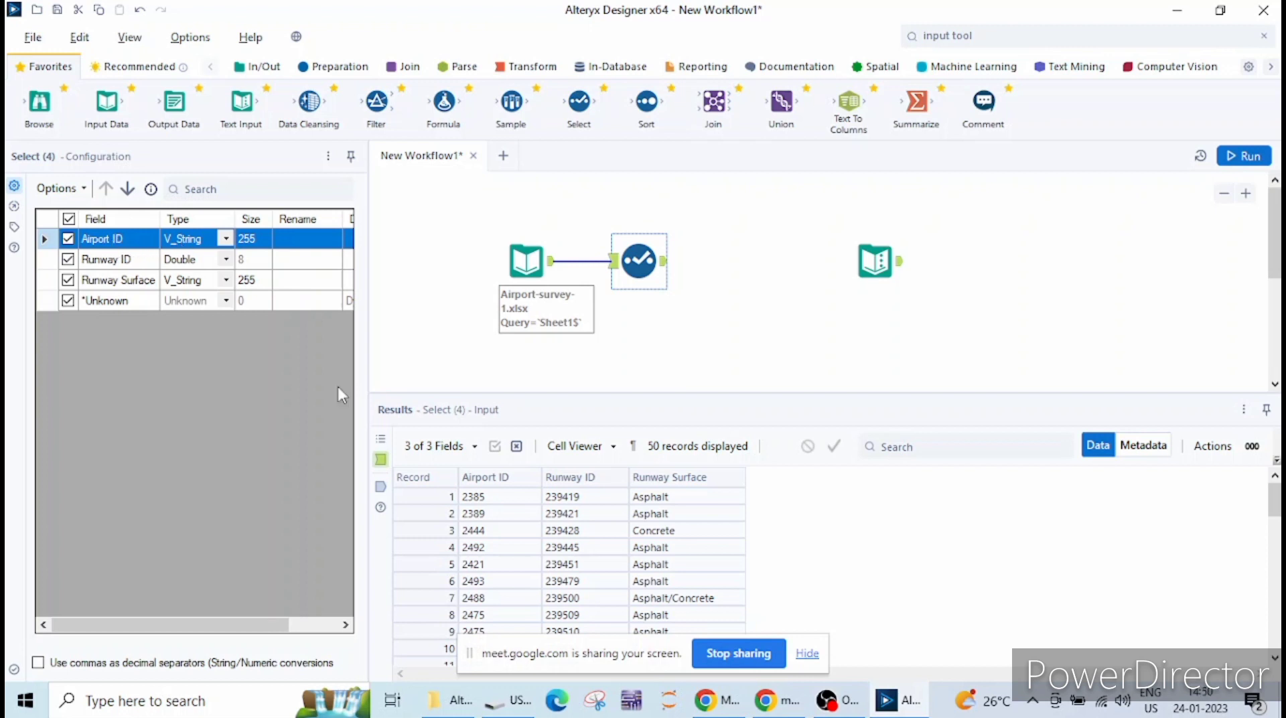
Review the Airport ID records coming into the Select tool, and change the Airport ID field's type to Int16.
scroll(502, 515, "down", 2)
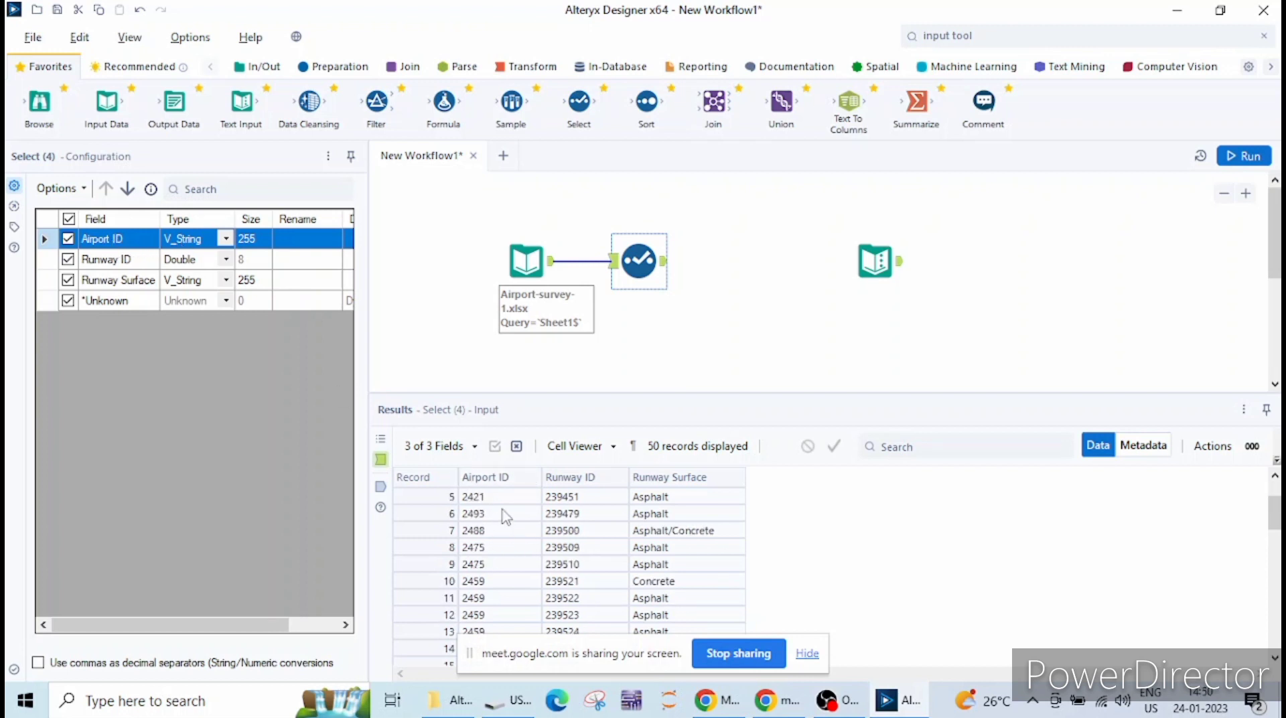
scroll(503, 517, "up", 1)
scroll(502, 510, "up", 1)
scroll(502, 510, "down", 4)
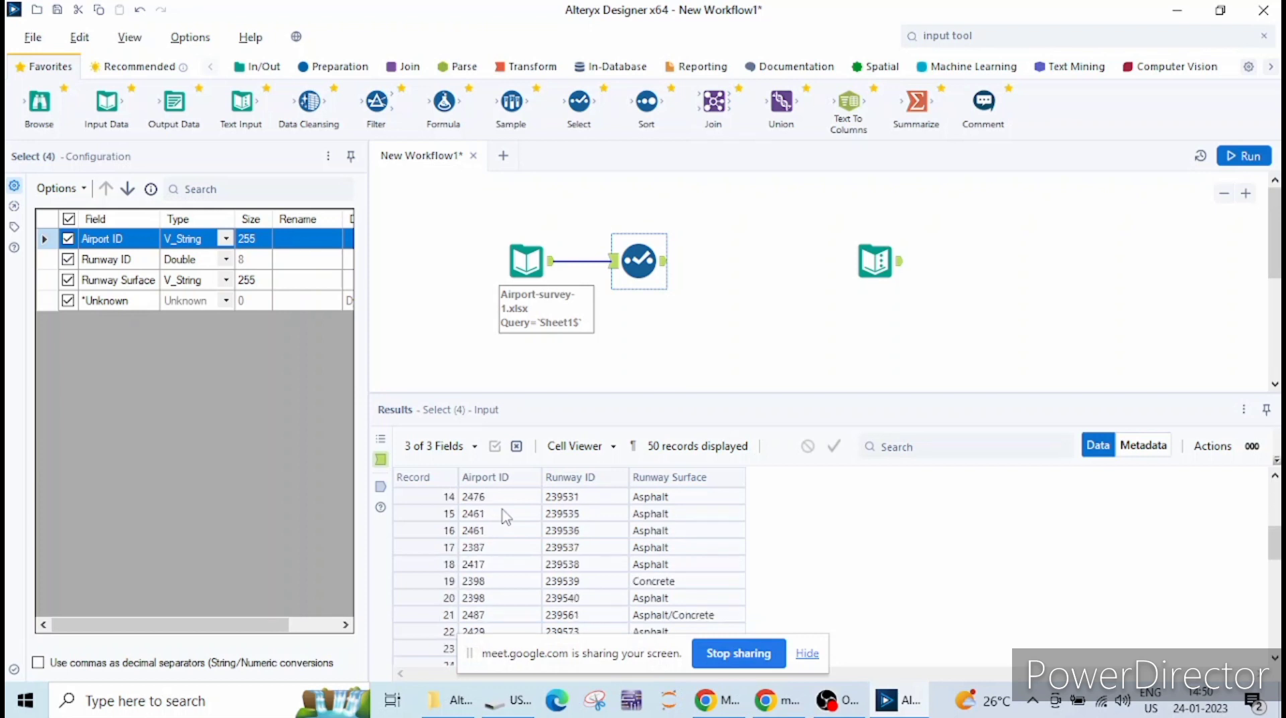
scroll(502, 510, "up", 5)
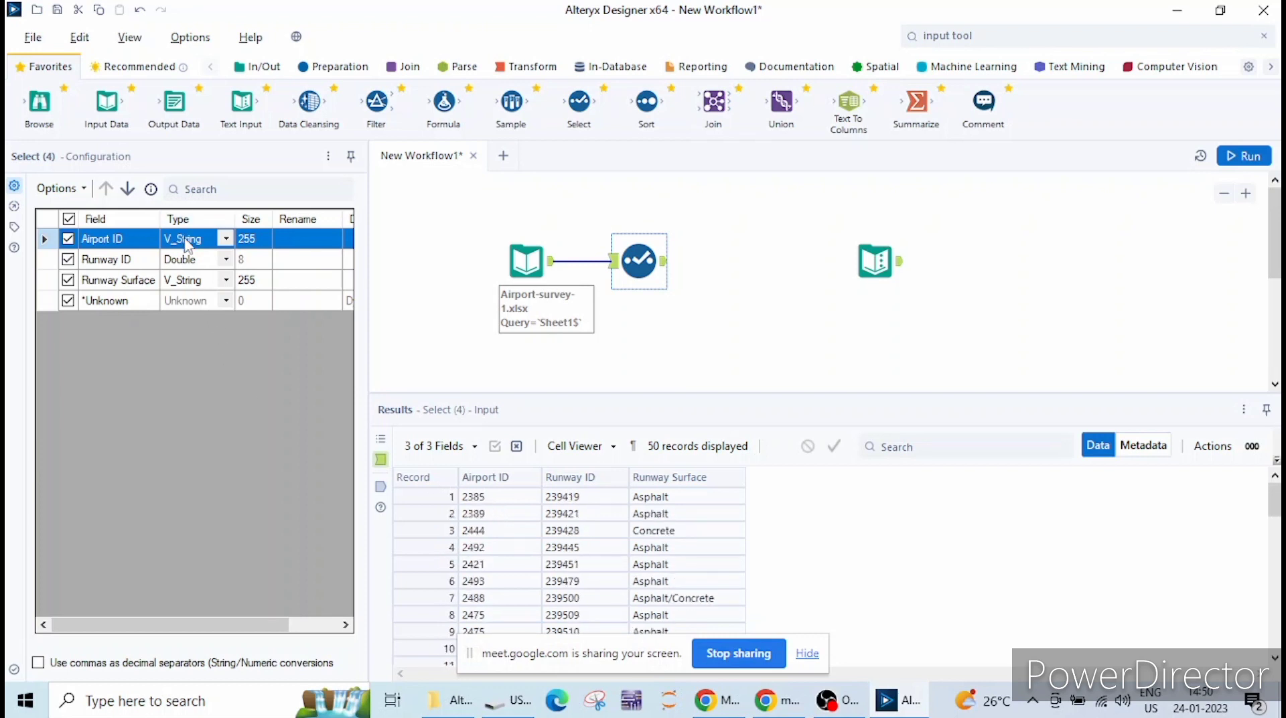
left_click(225, 241)
left_click(226, 240)
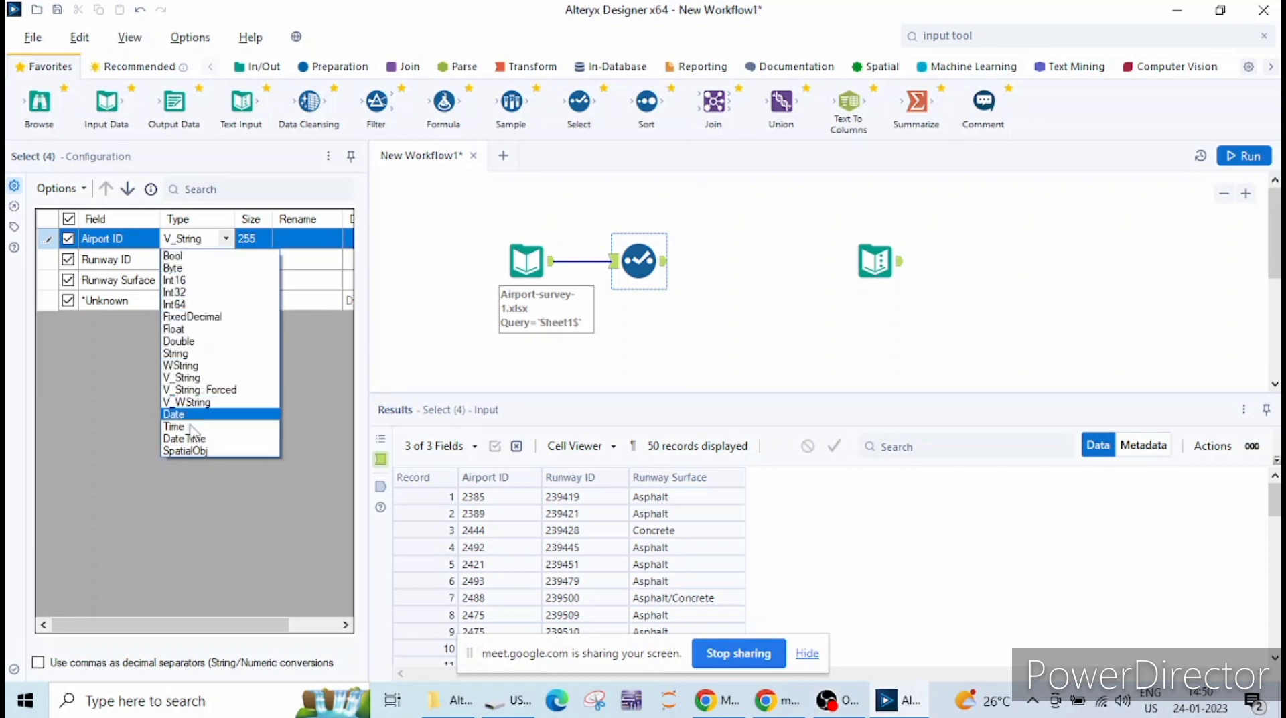
left_click(196, 286)
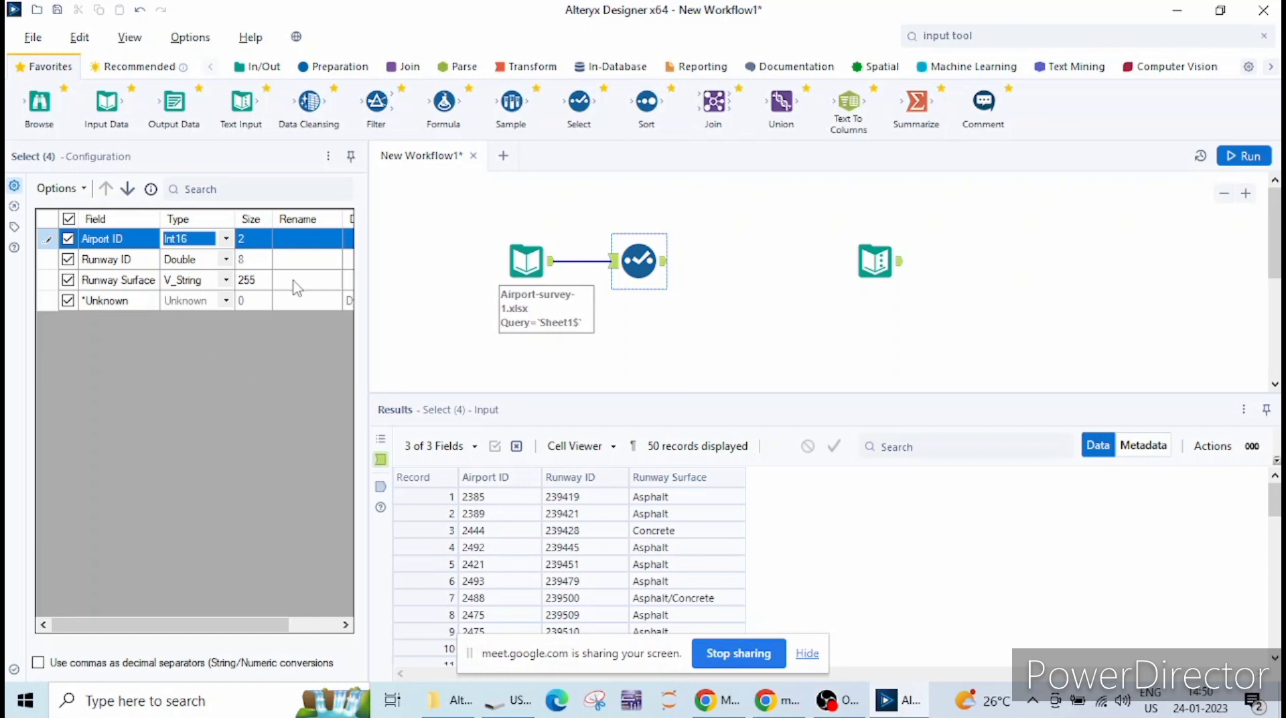
Change the Runway ID field's type to Int64 in the Select tool.
left_click(227, 262)
left_click(228, 261)
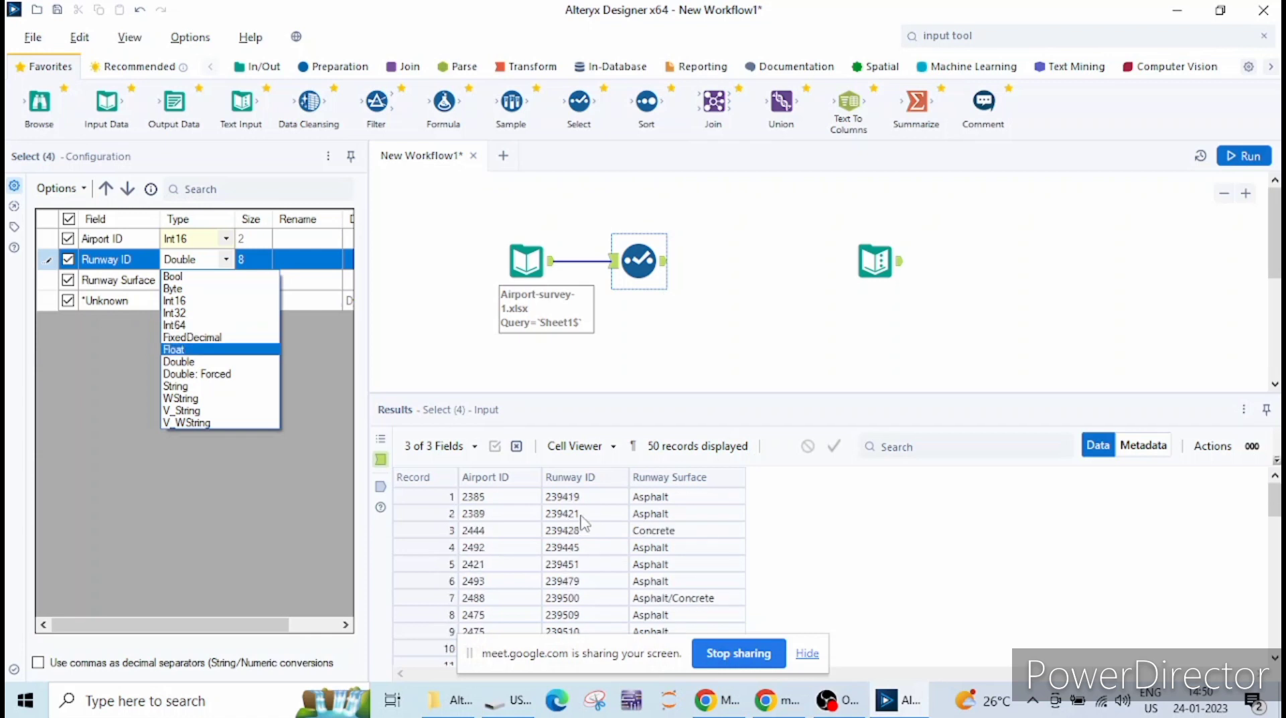
left_click(204, 326)
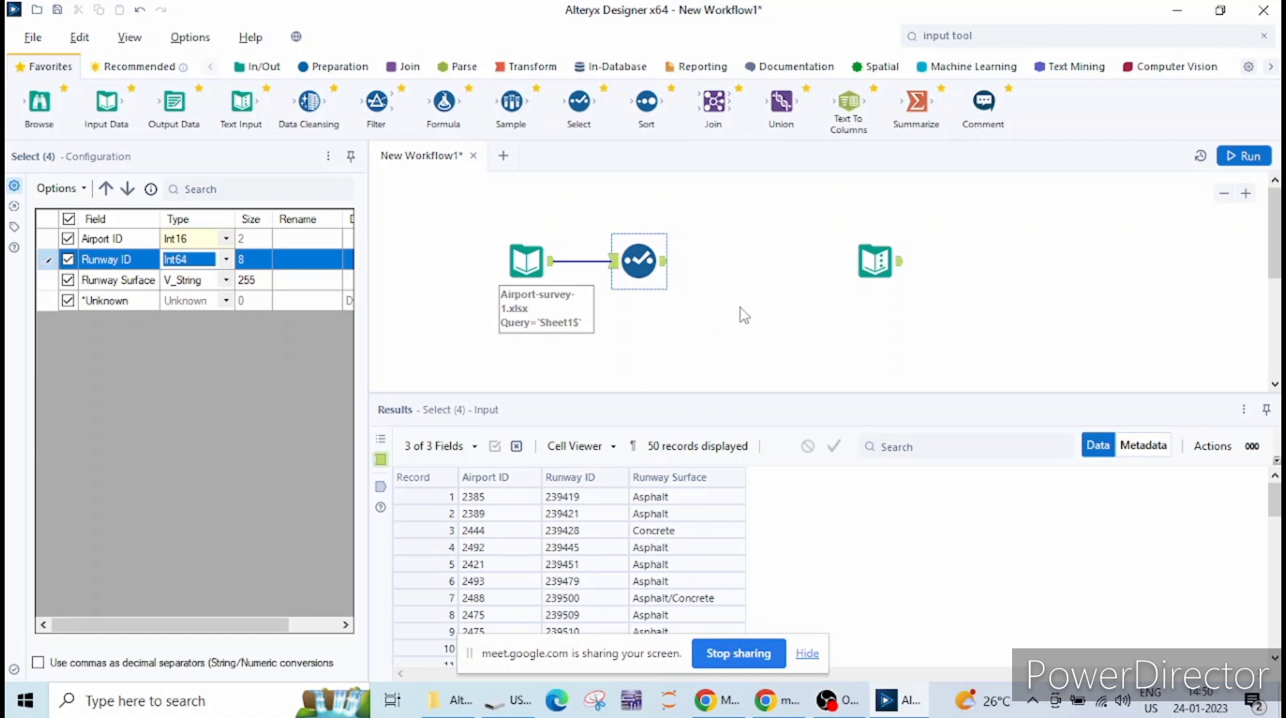
Run the workflow with the Select tool's output shown, and inspect the metadata of that output.
left_click(566, 328)
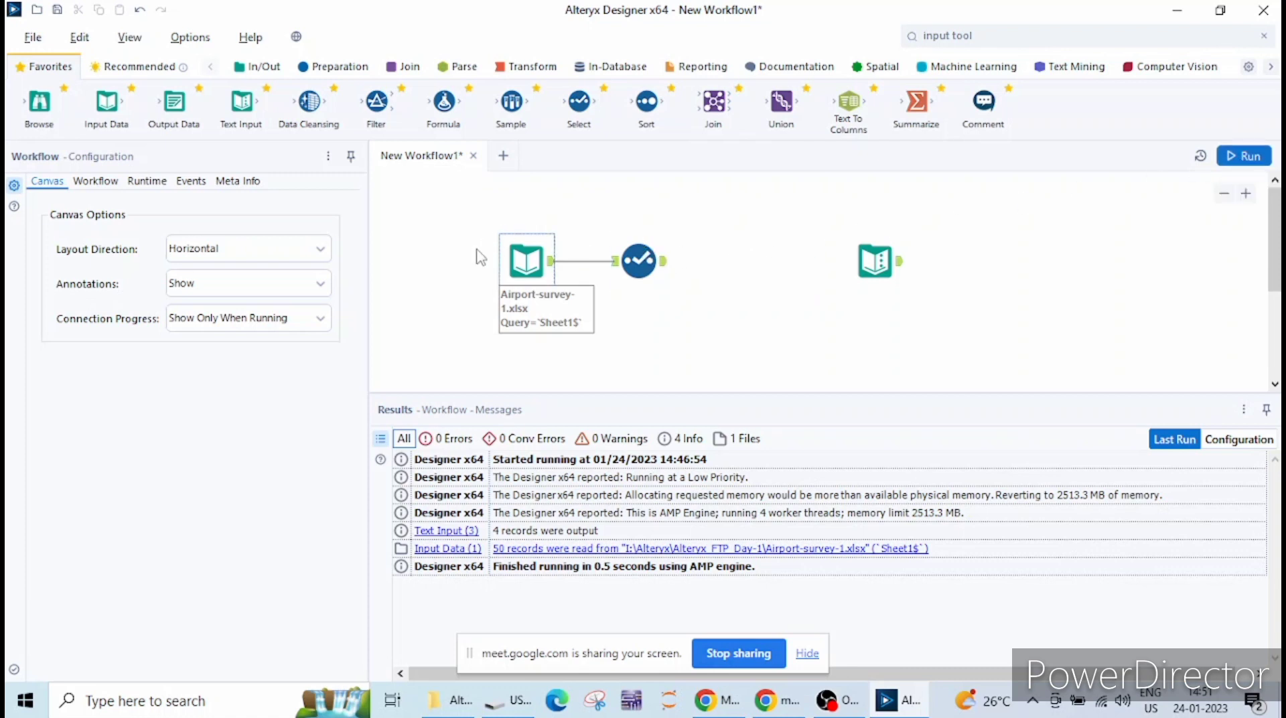
left_click(617, 271)
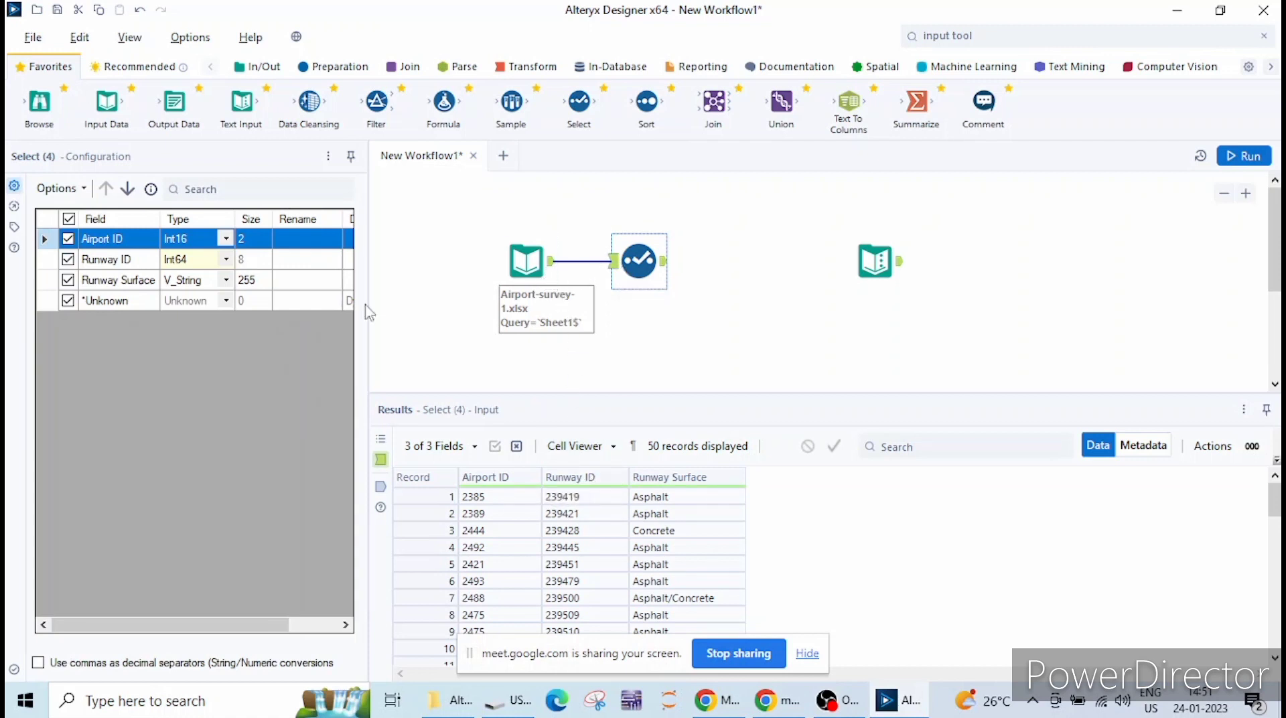
left_click(667, 266)
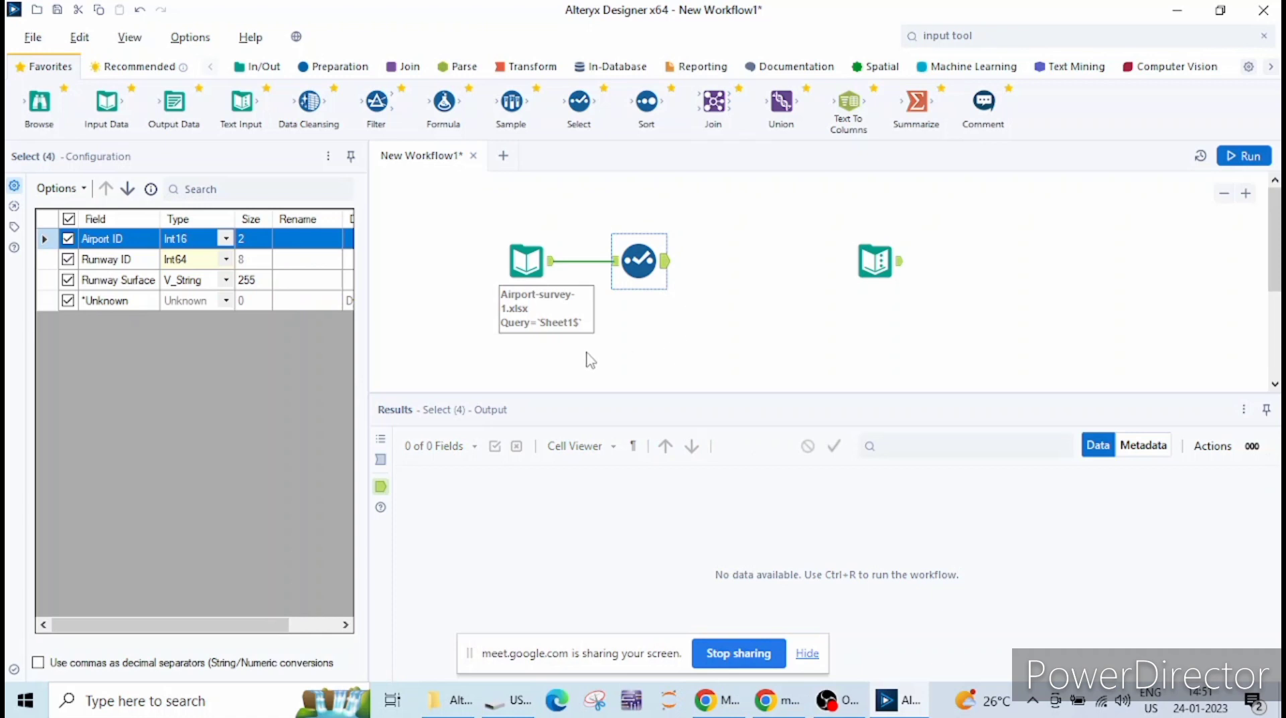
left_click(1243, 158)
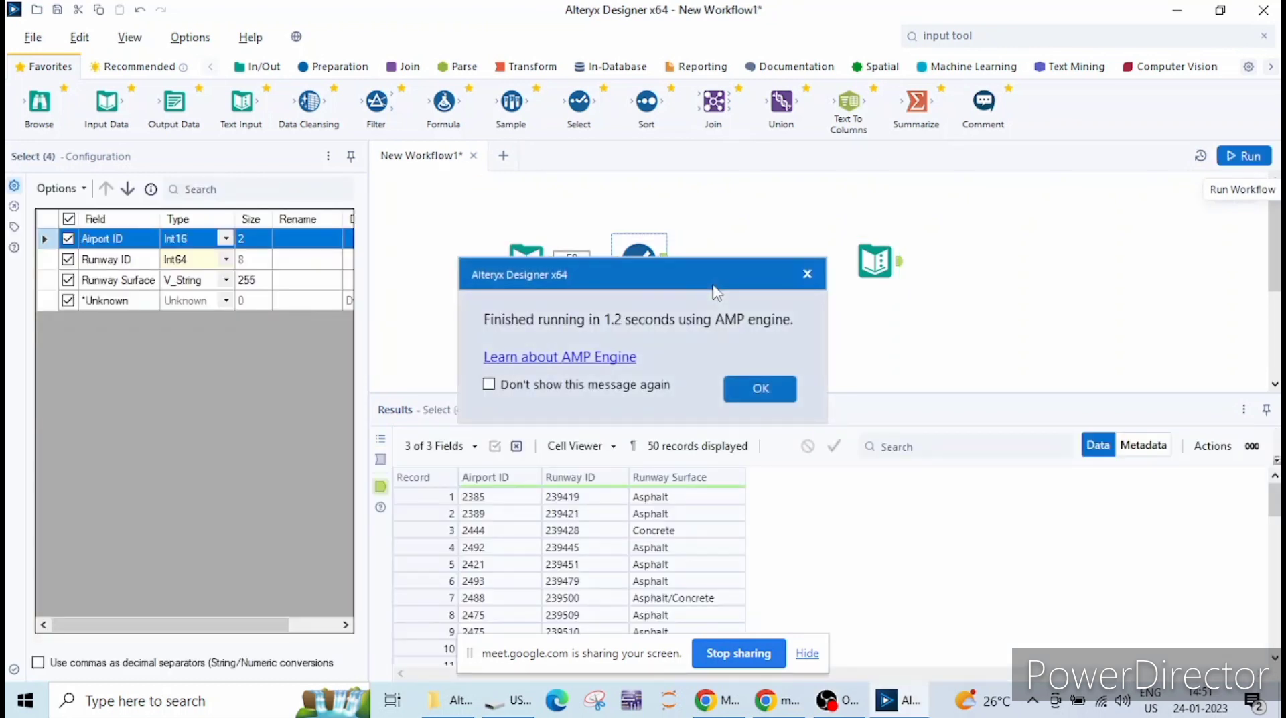
left_click(808, 274)
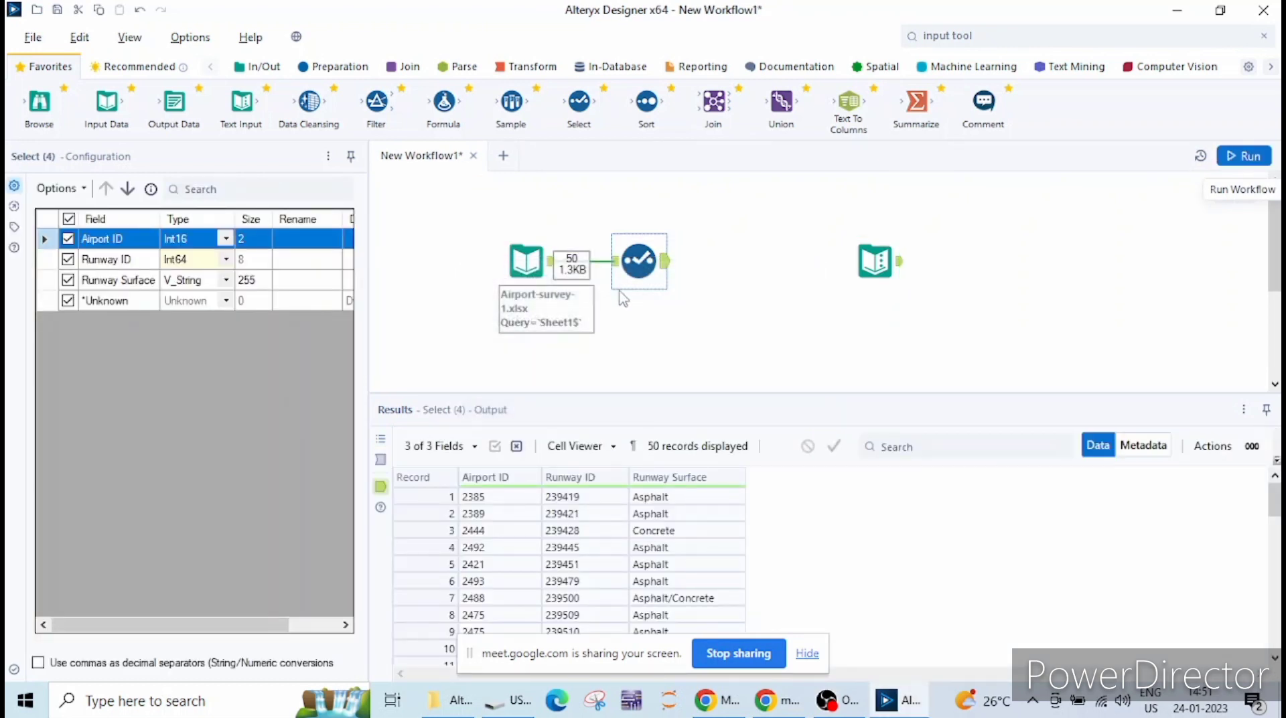
left_click(1146, 446)
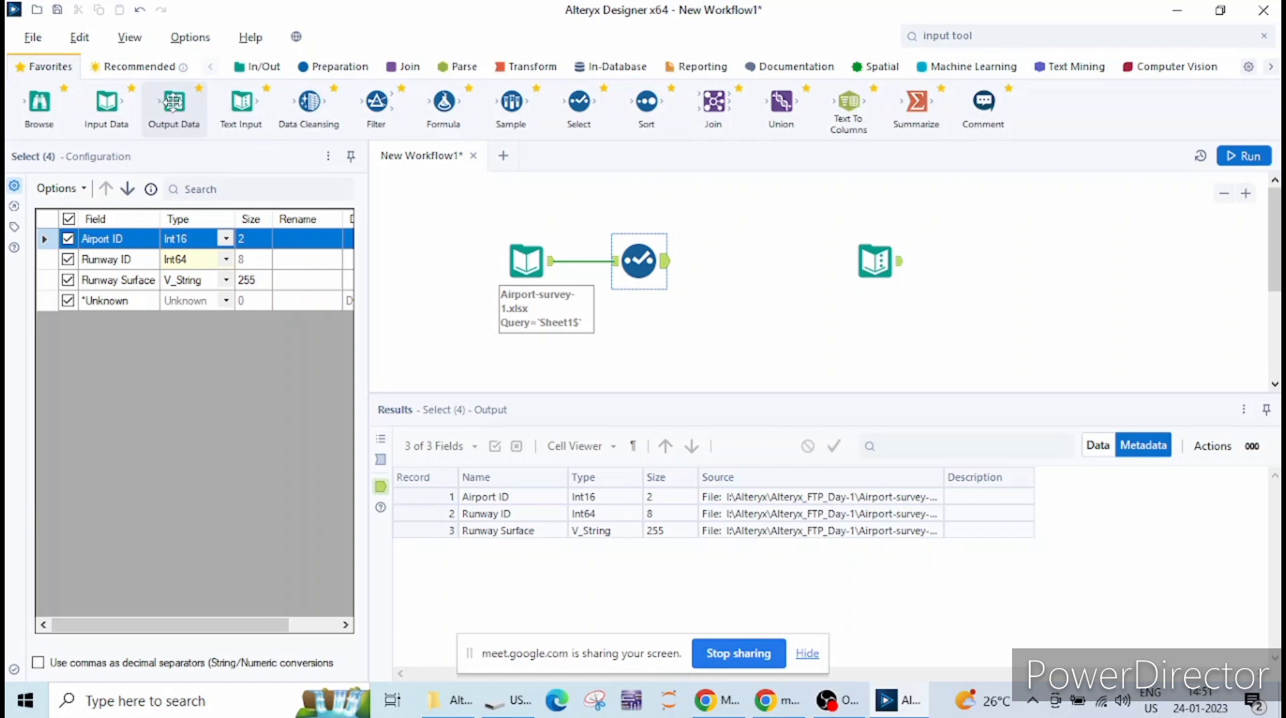
Add an Output Data tool connected to the Select tool's output, and choose Microsoft Excel .xlsx as its file type.
left_click_drag(176, 105, 748, 261)
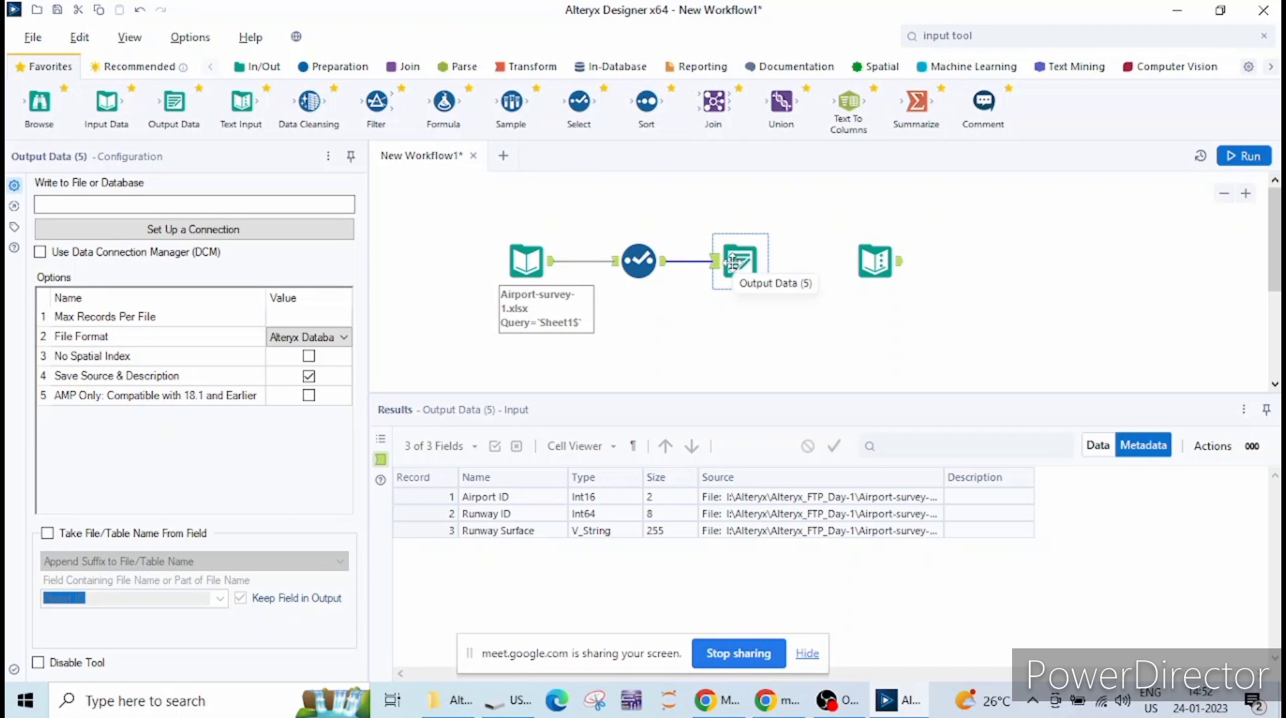
left_click(215, 231)
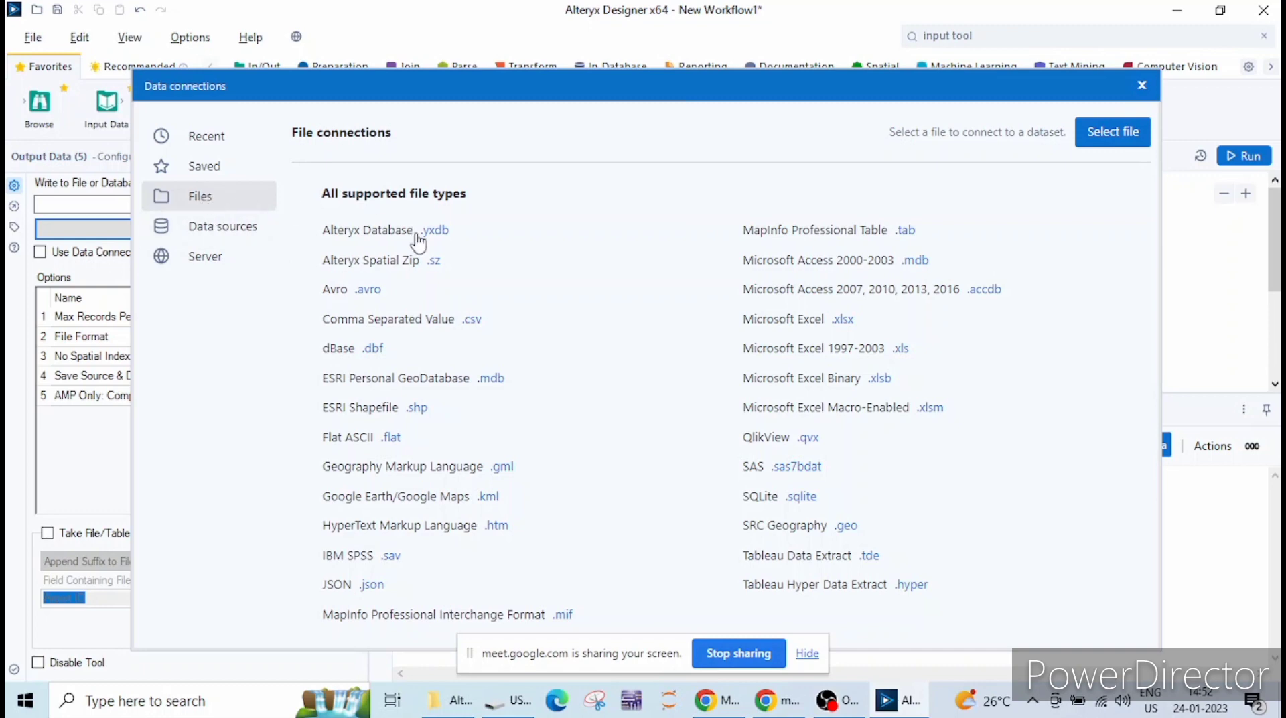
left_click(844, 320)
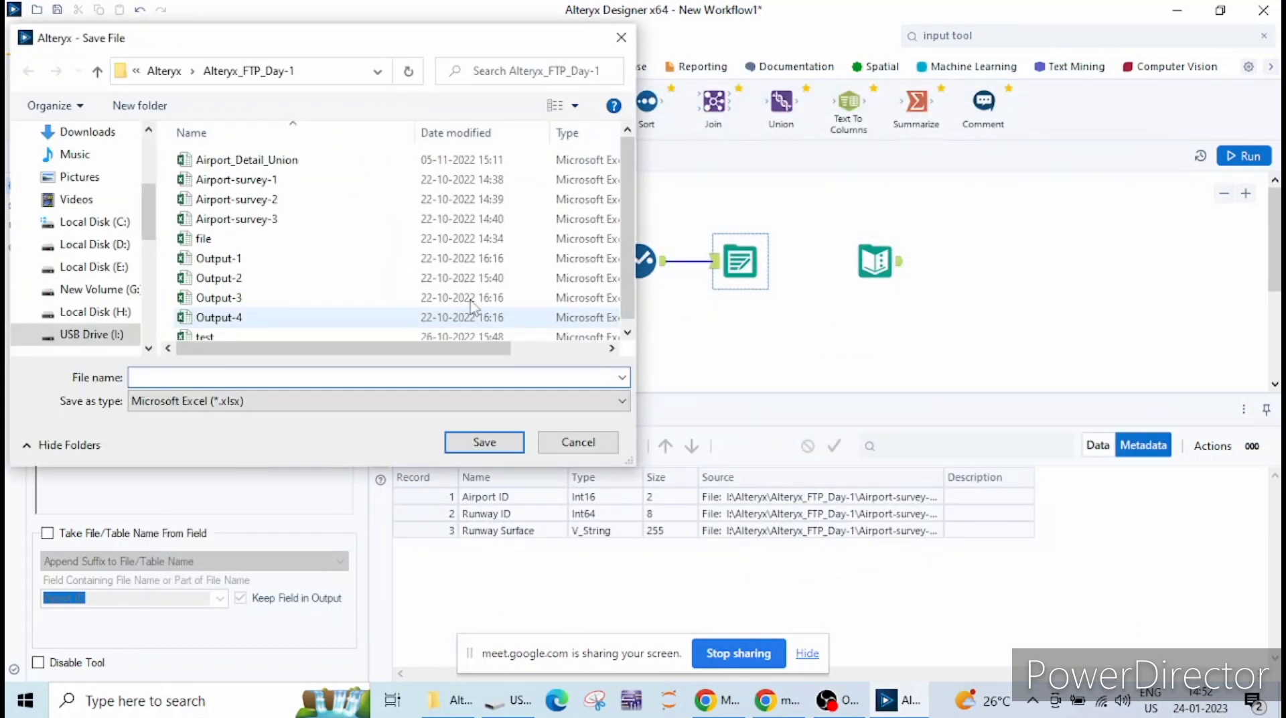
Set the output file to airport-survey-1-updated-datatype on the Desktop, writing to Sheet1.
left_click_drag(146, 204, 157, 156)
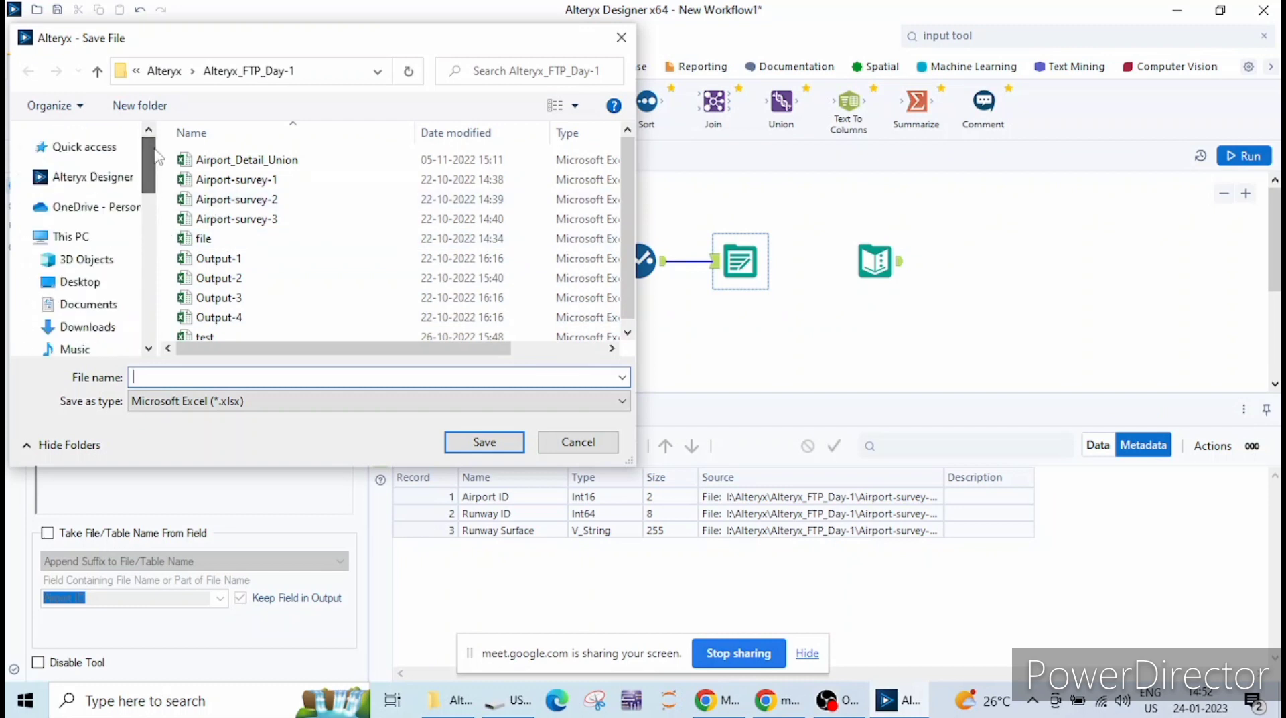
left_click(92, 284)
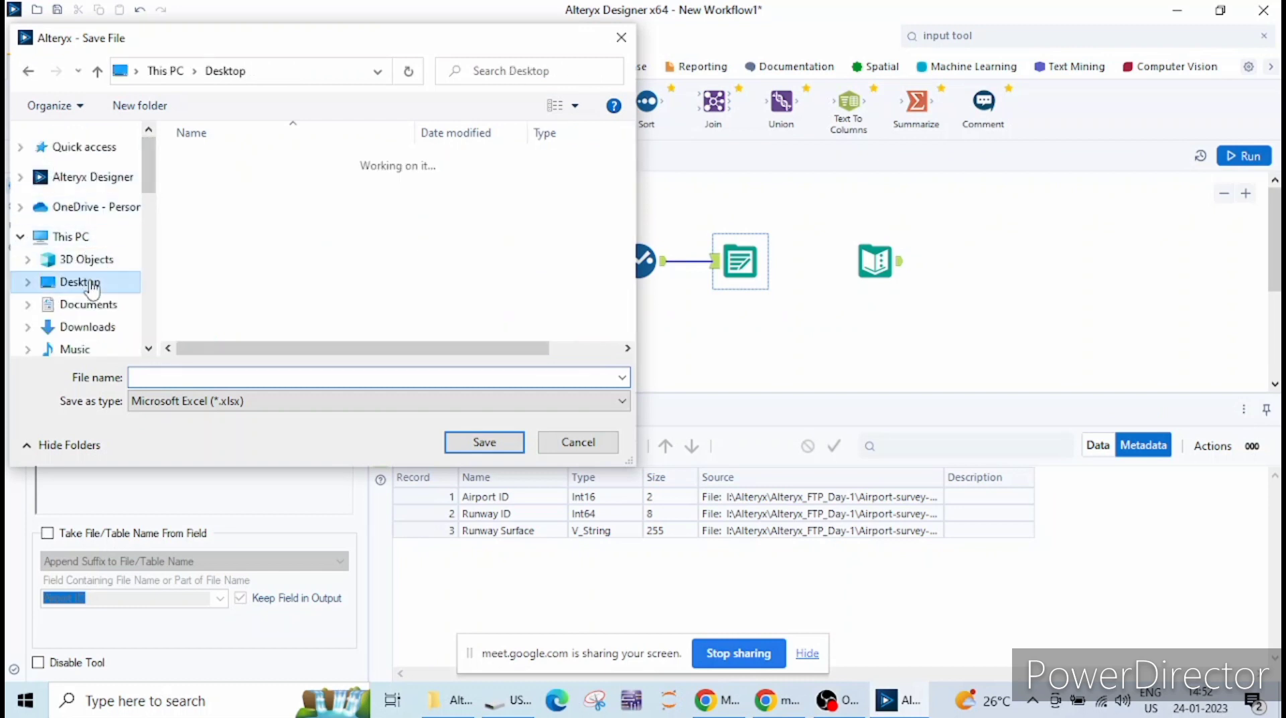
left_click(200, 375)
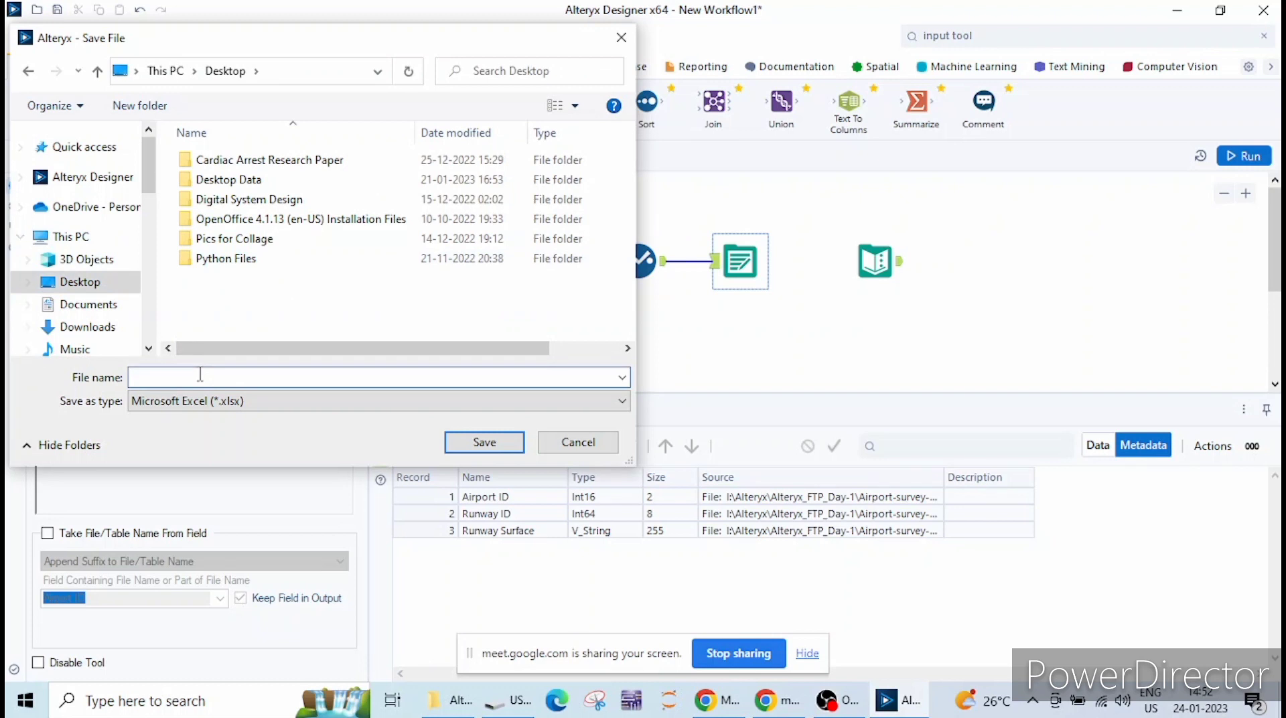
type("airport-survey-1-updated-datatype")
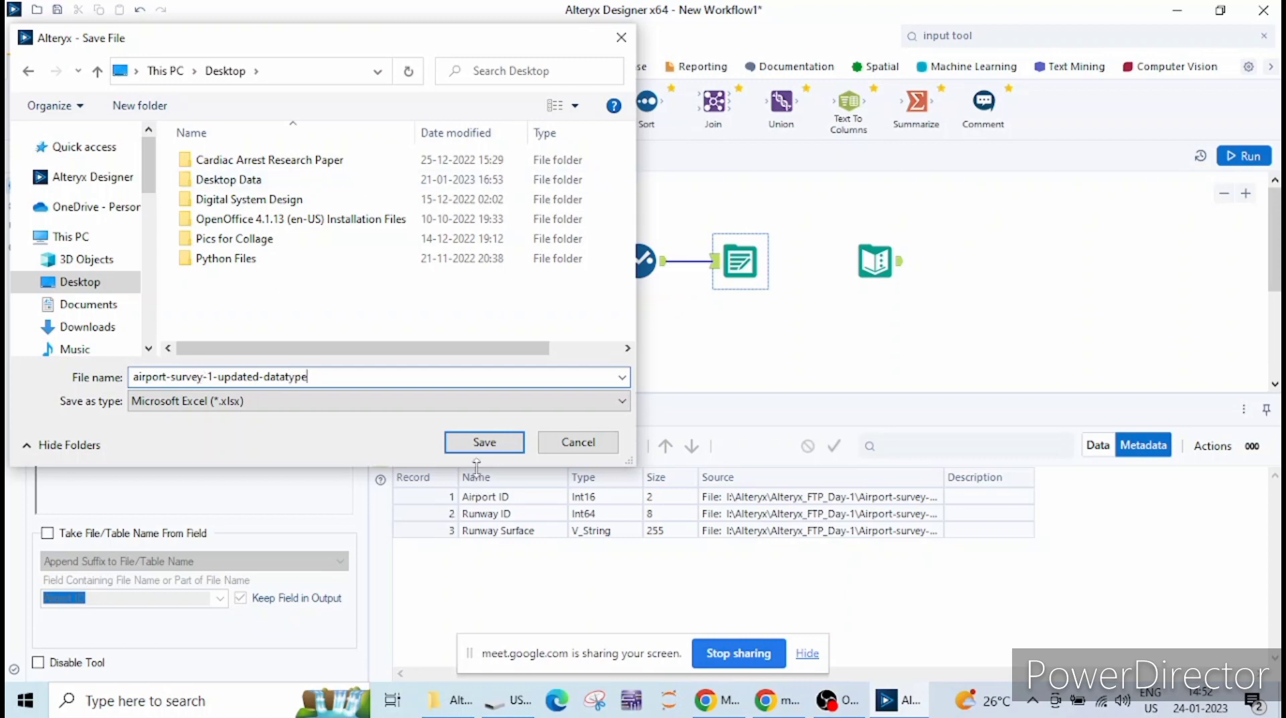
left_click(482, 443)
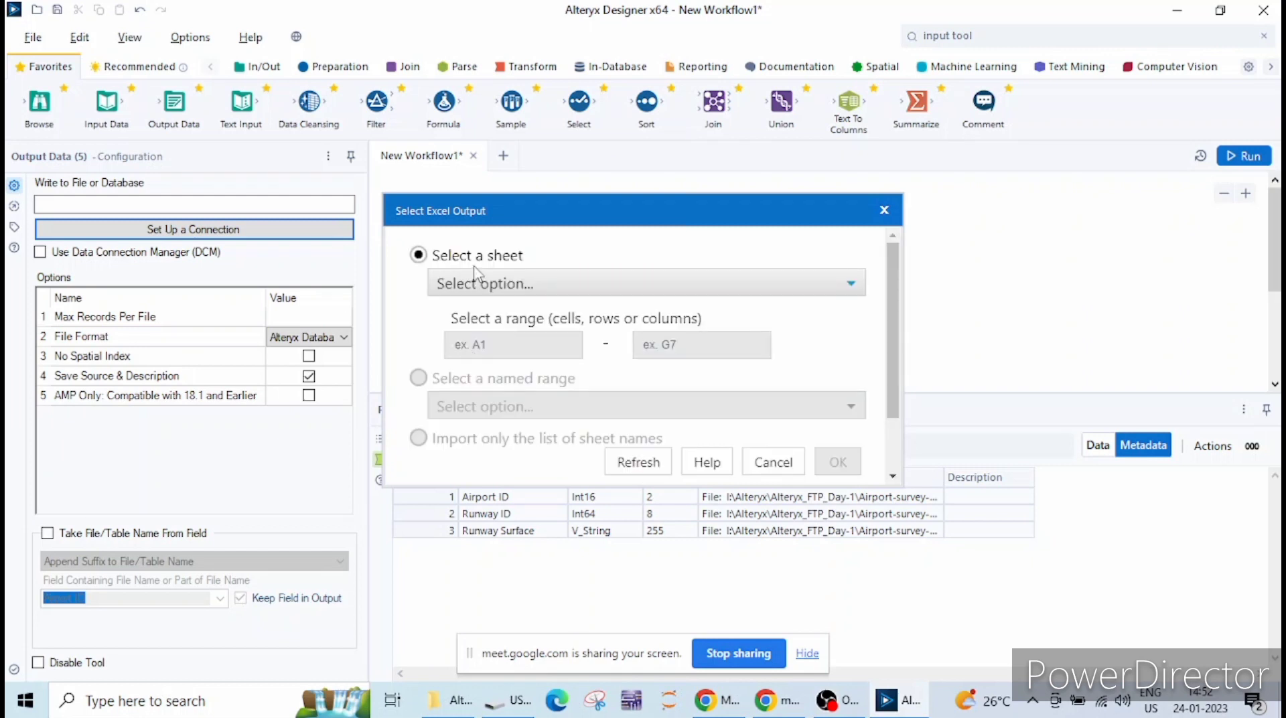
left_click(485, 286)
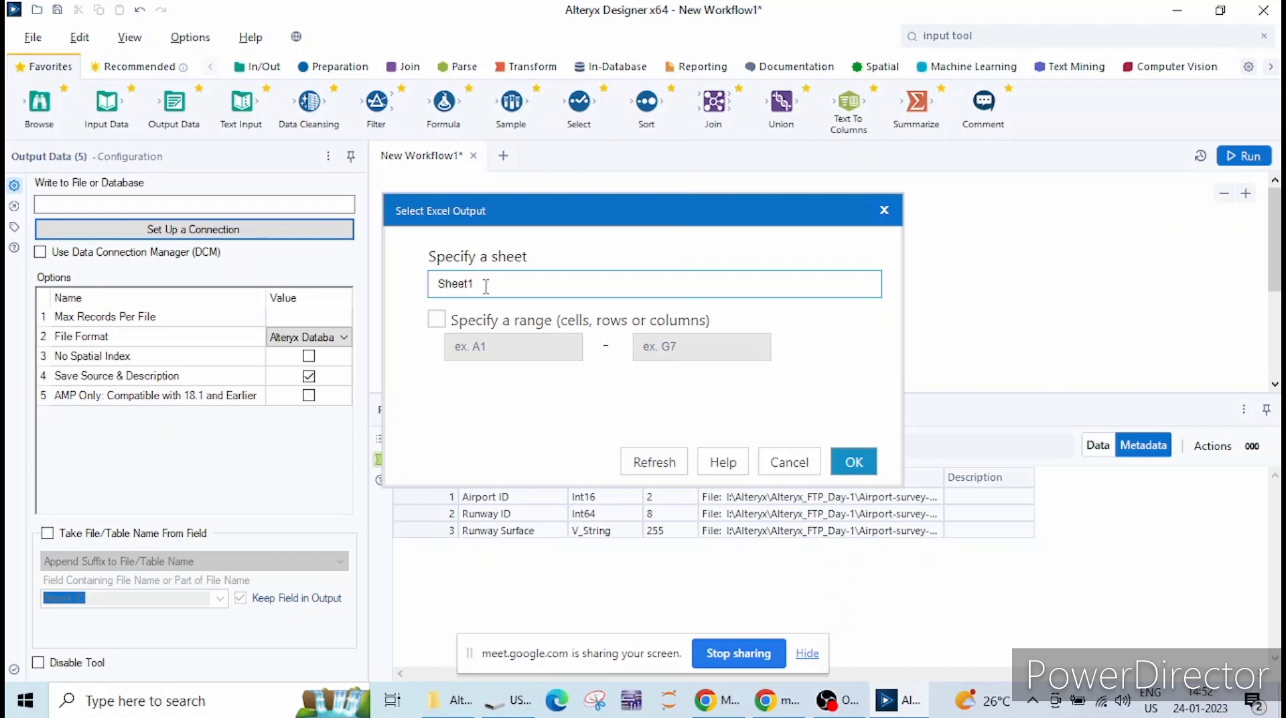
left_click(856, 463)
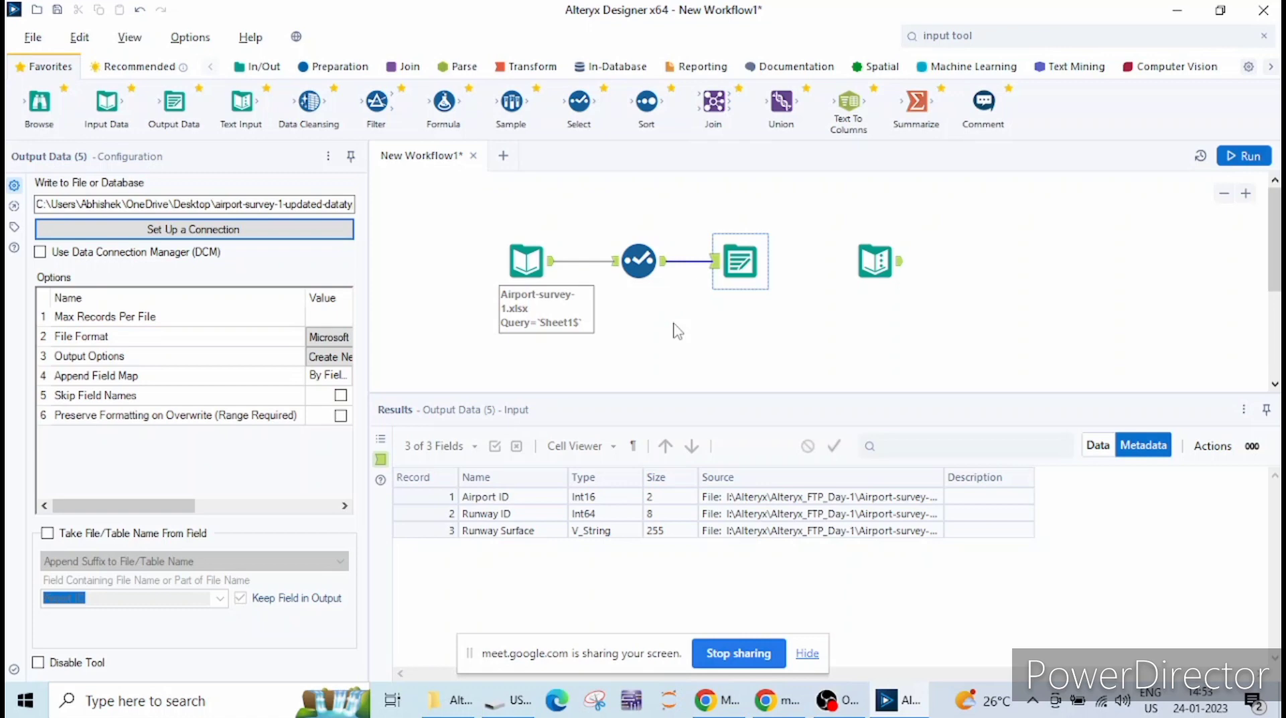
Minimise the open windows to check and refresh the desktop before the output file is written, and return to Alteryx Designer.
left_click(1177, 11)
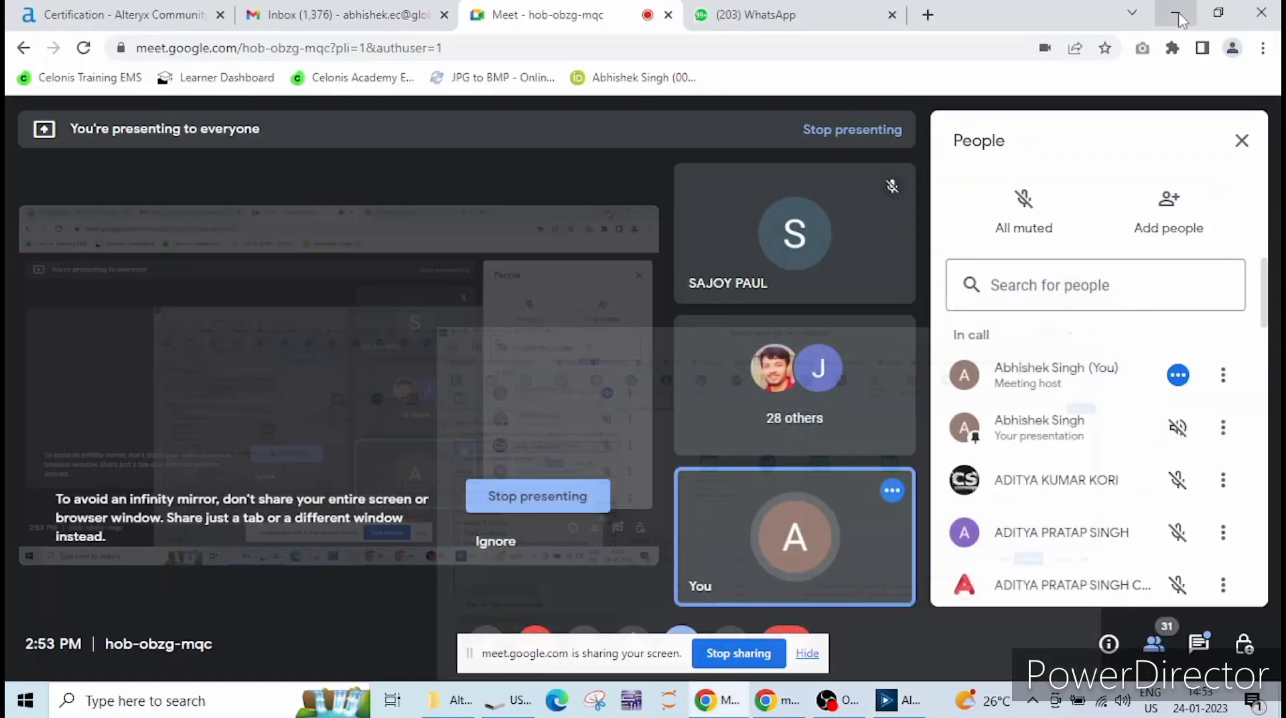
left_click(1179, 17)
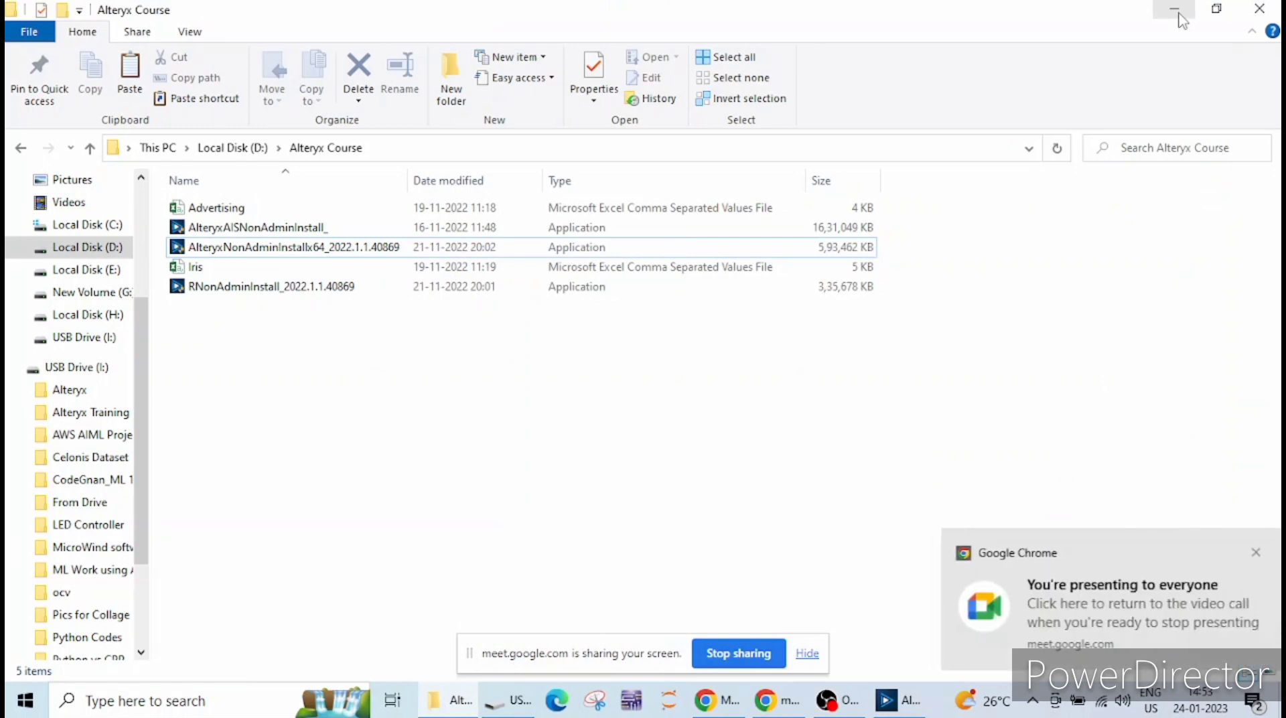
left_click(1181, 19)
right_click(440, 228)
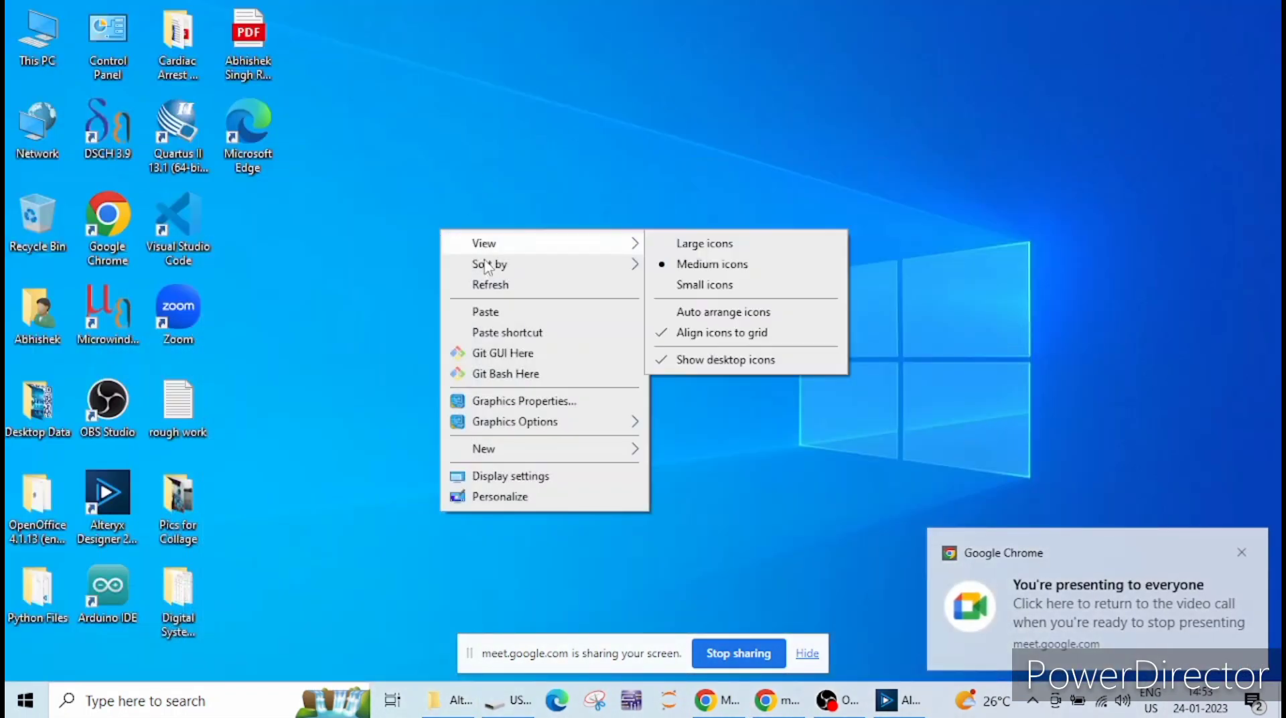
left_click(494, 281)
right_click(467, 219)
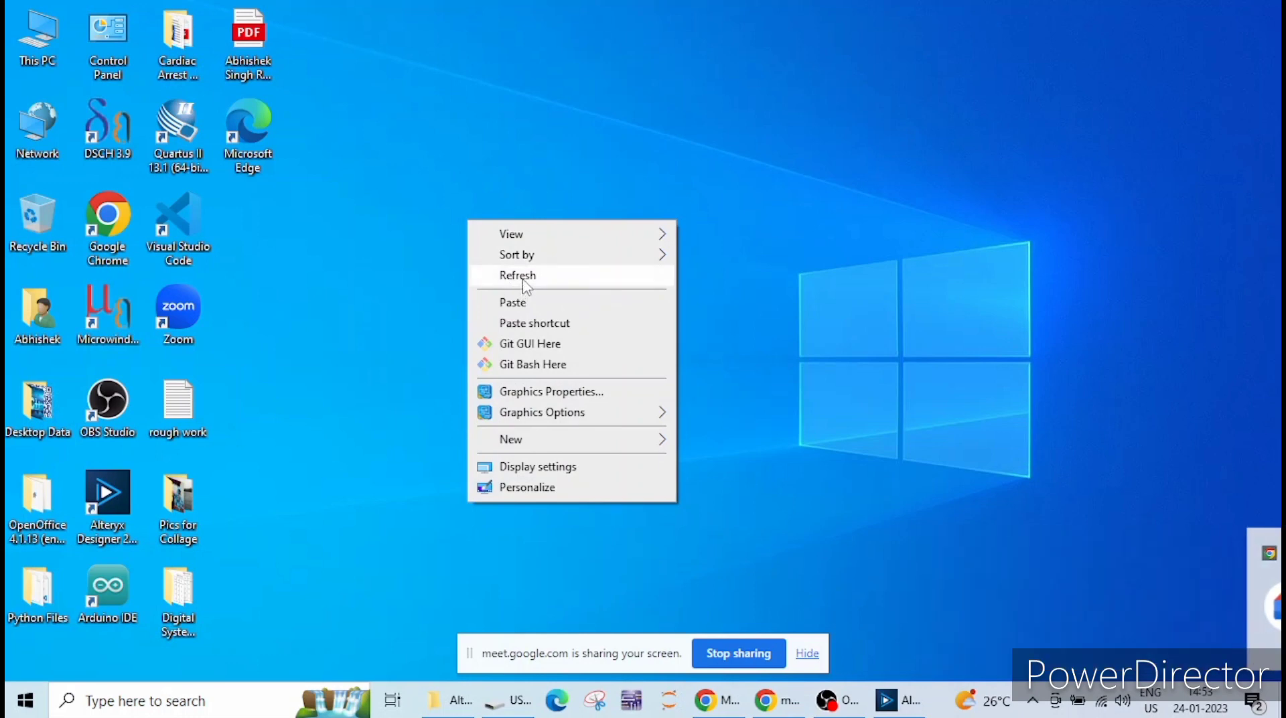
left_click(522, 278)
right_click(482, 209)
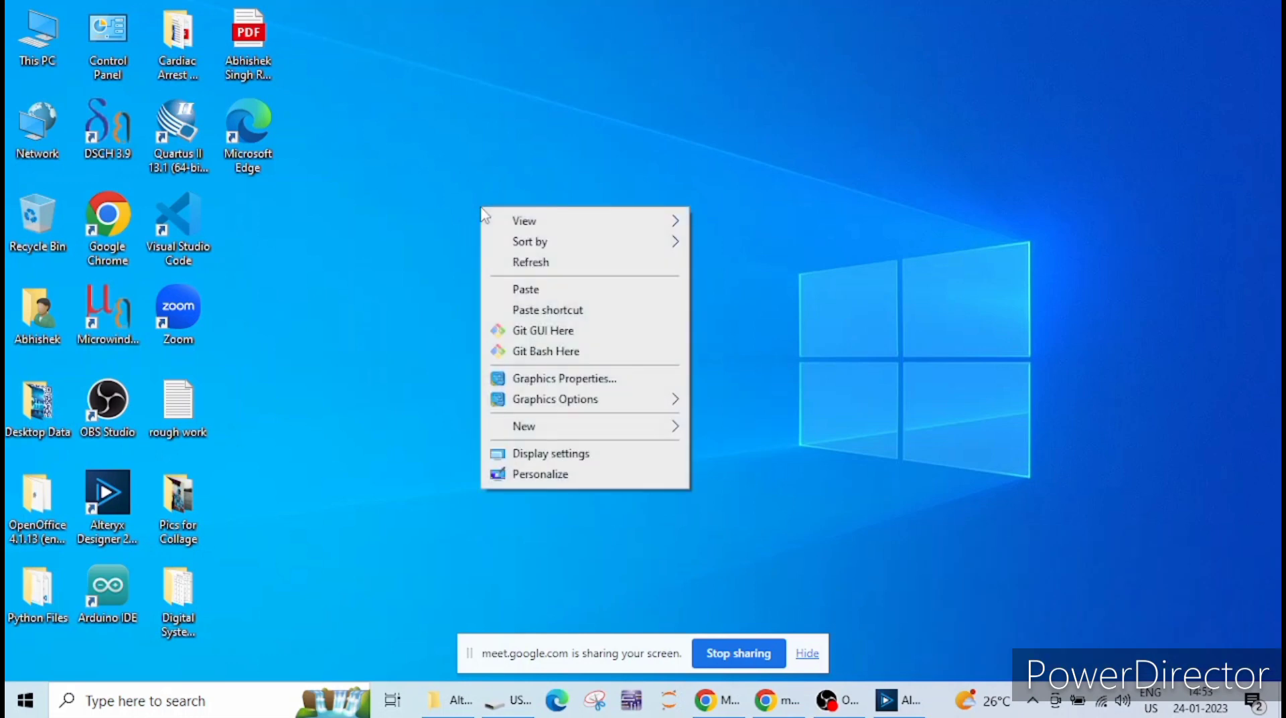
left_click(520, 263)
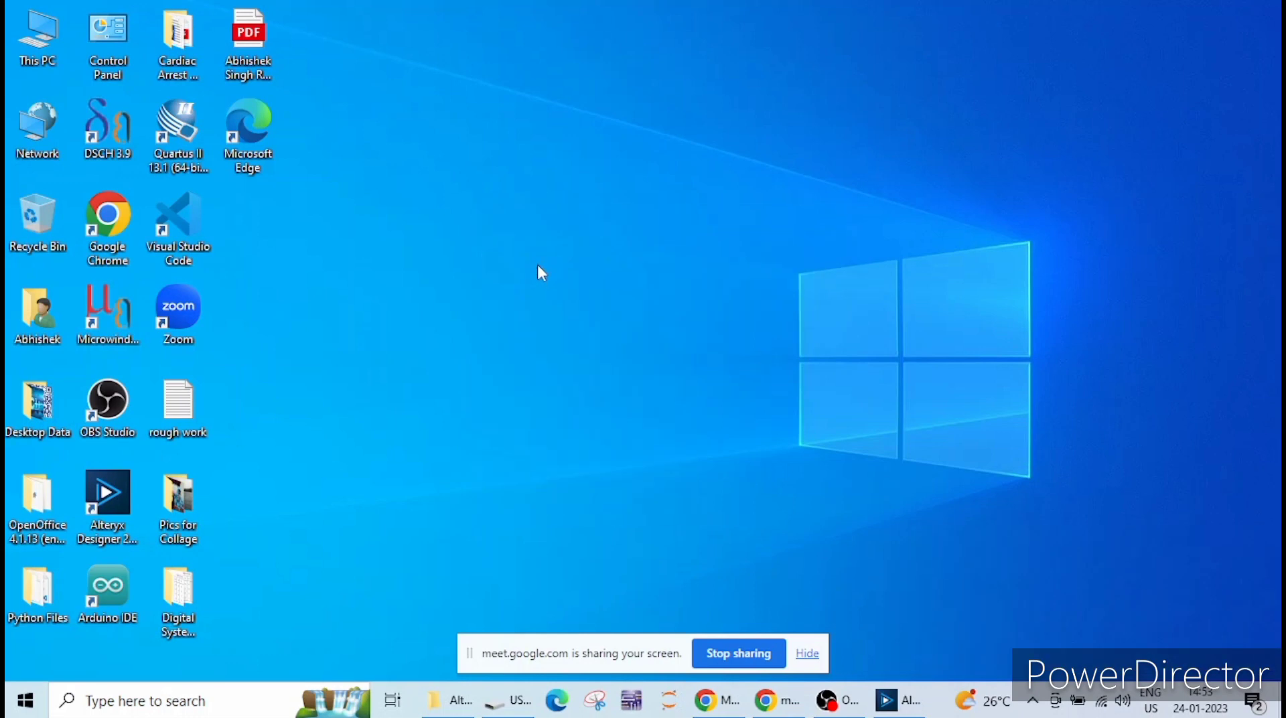
left_click(885, 700)
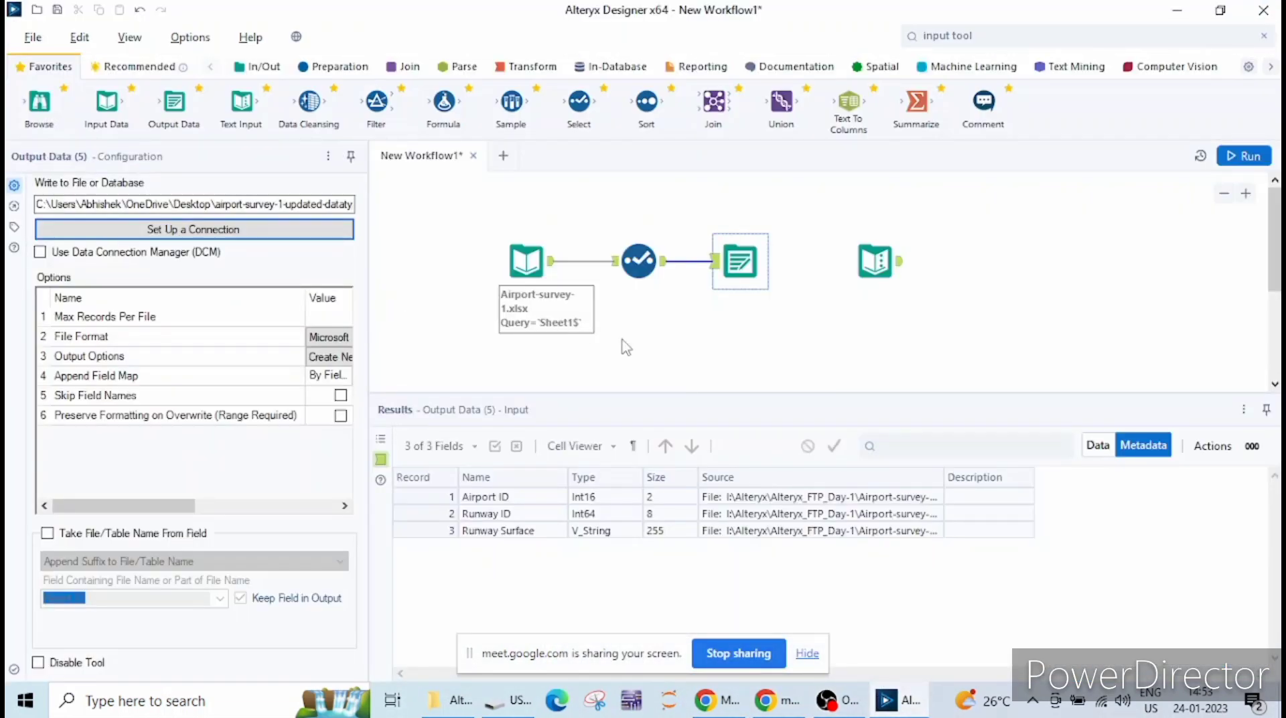
Run the workflow to write the Excel output file, and dismiss the completion message.
left_click(1244, 156)
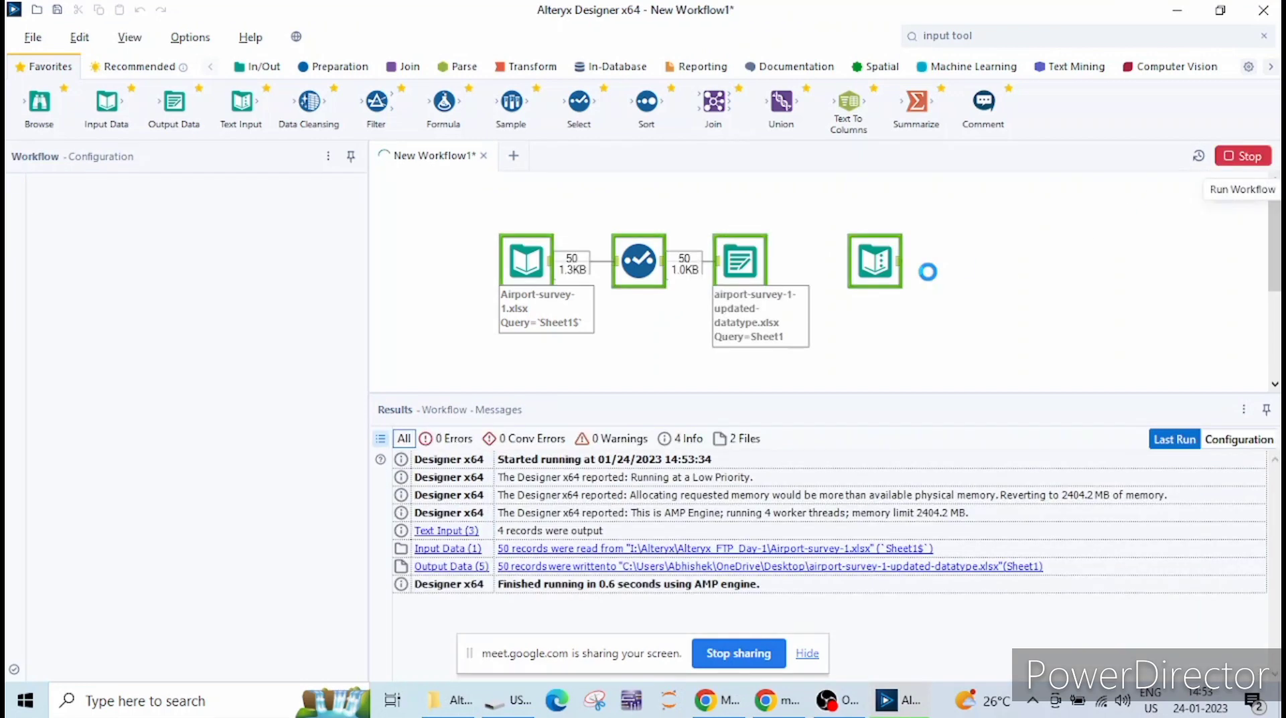
left_click(777, 315)
left_click(761, 391)
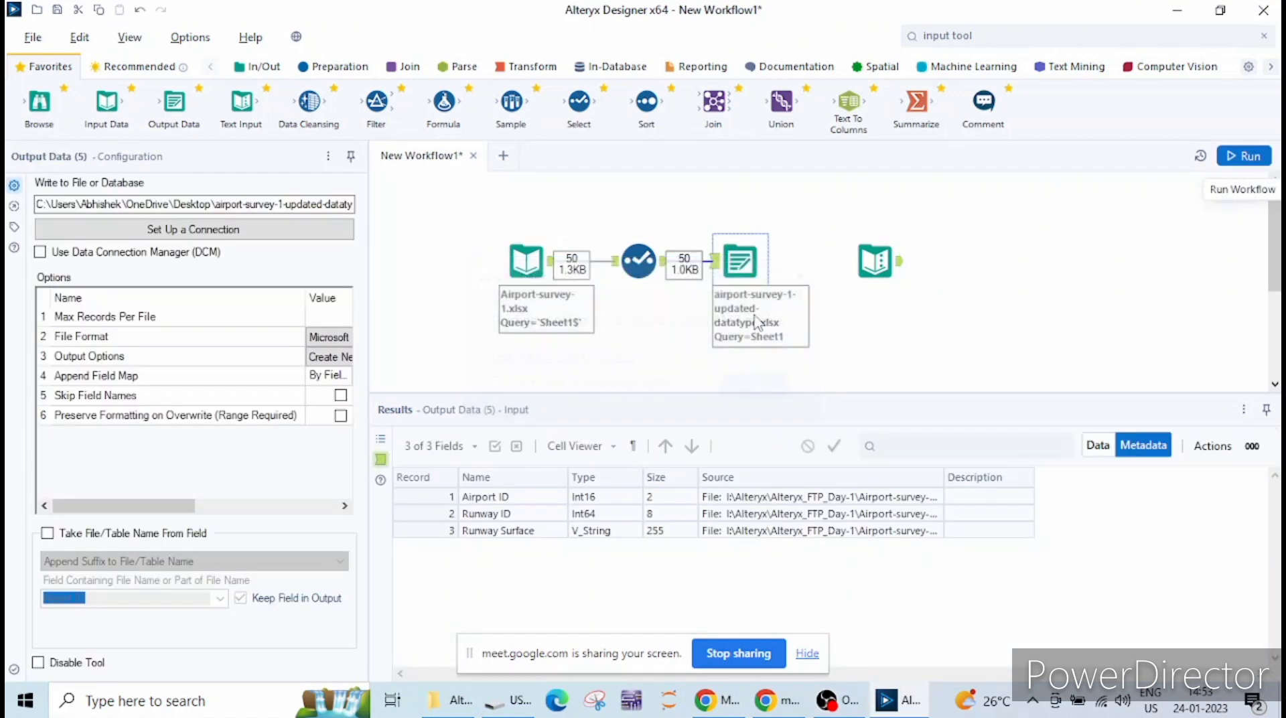
Switch to the desktop and look for the airport-survey-1-updated-datatype Excel file.
left_click(1179, 14)
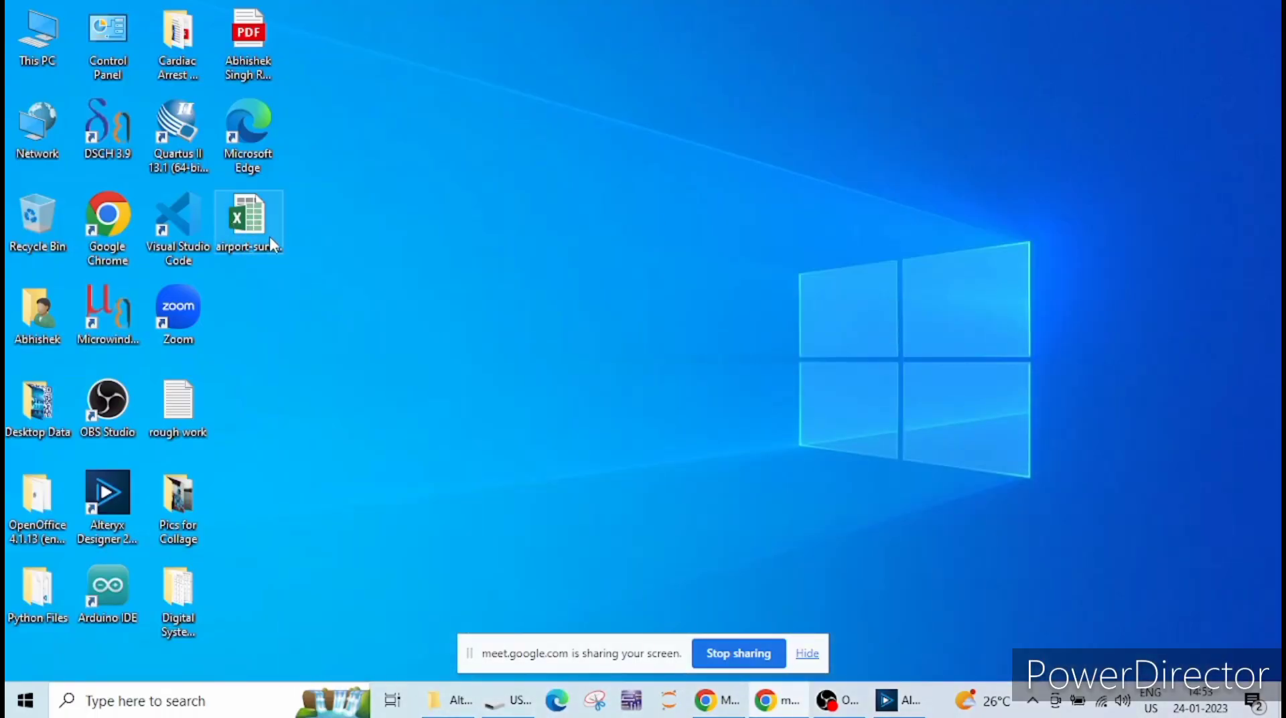
left_click(255, 255)
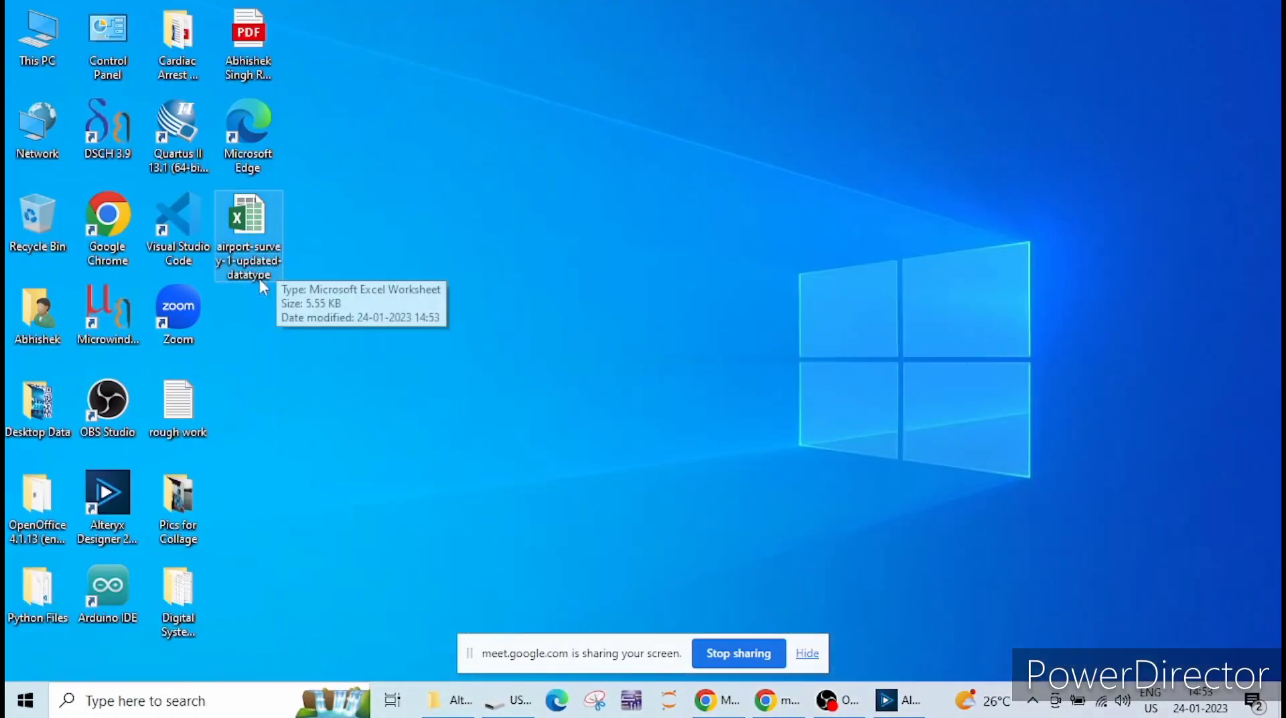
left_click(406, 239)
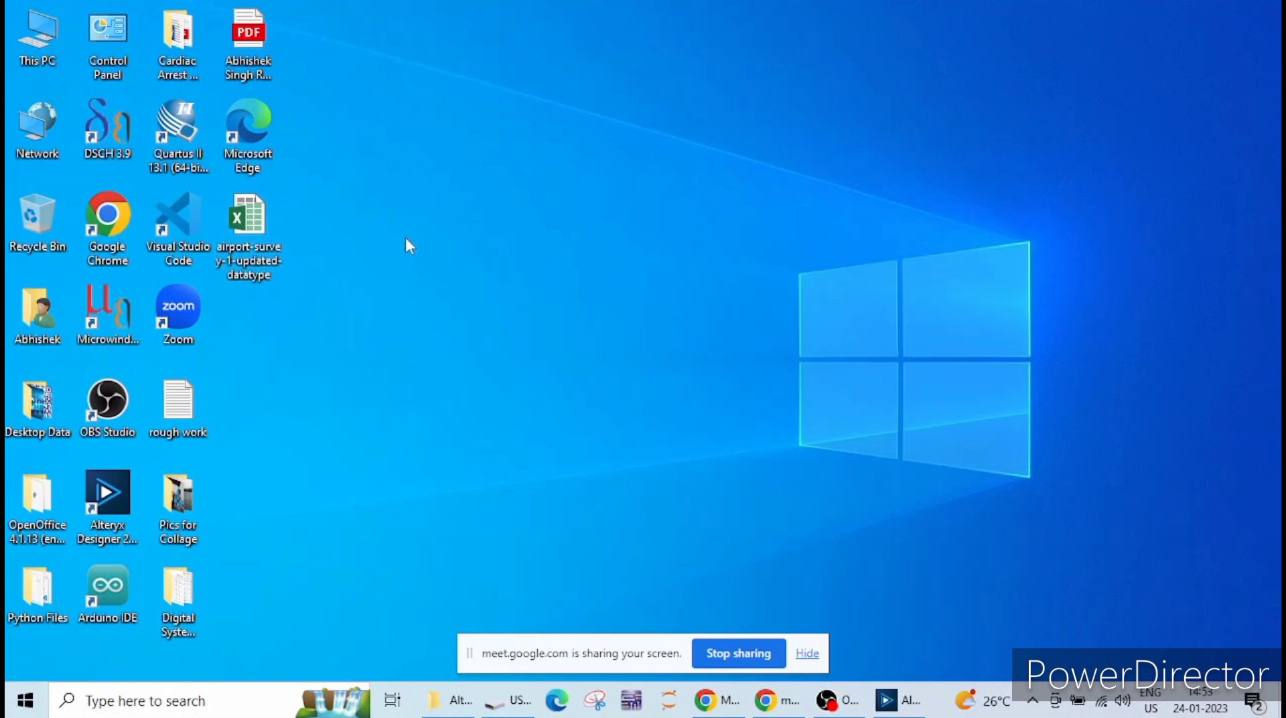
Return to Alteryx Designer and delete the unconnected Text Input tool from the workflow canvas.
left_click(898, 700)
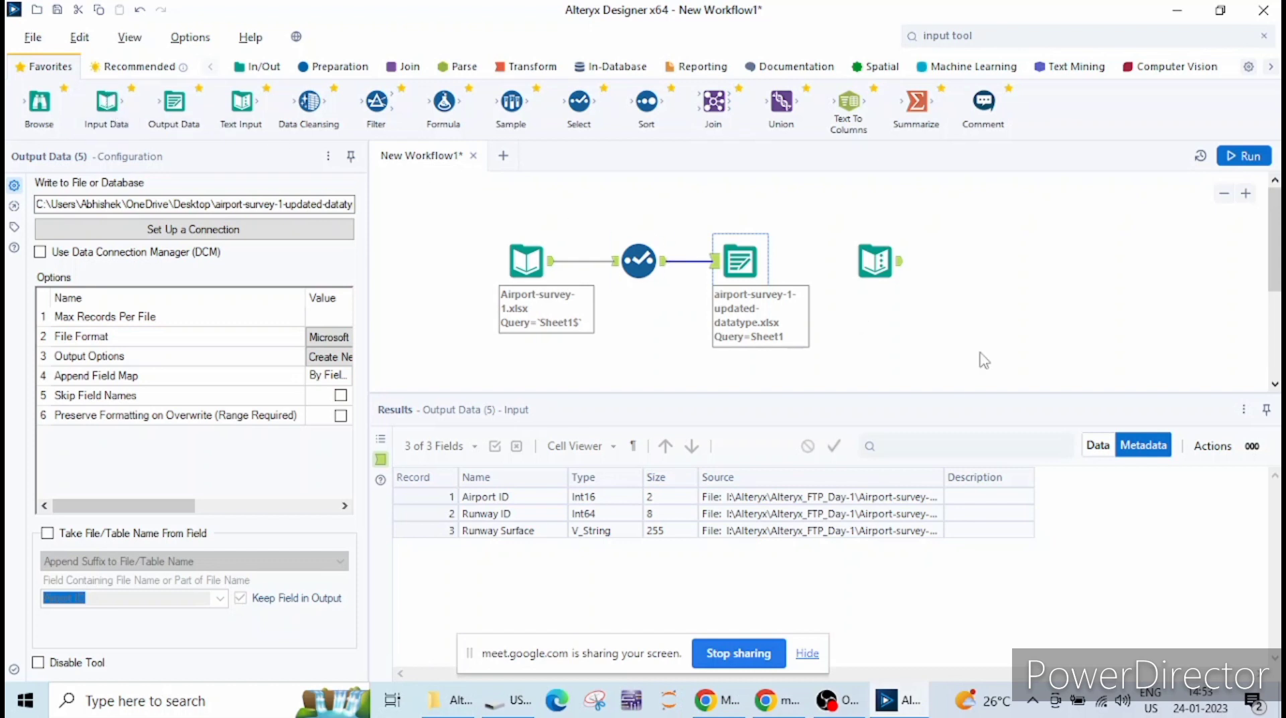
left_click(876, 260)
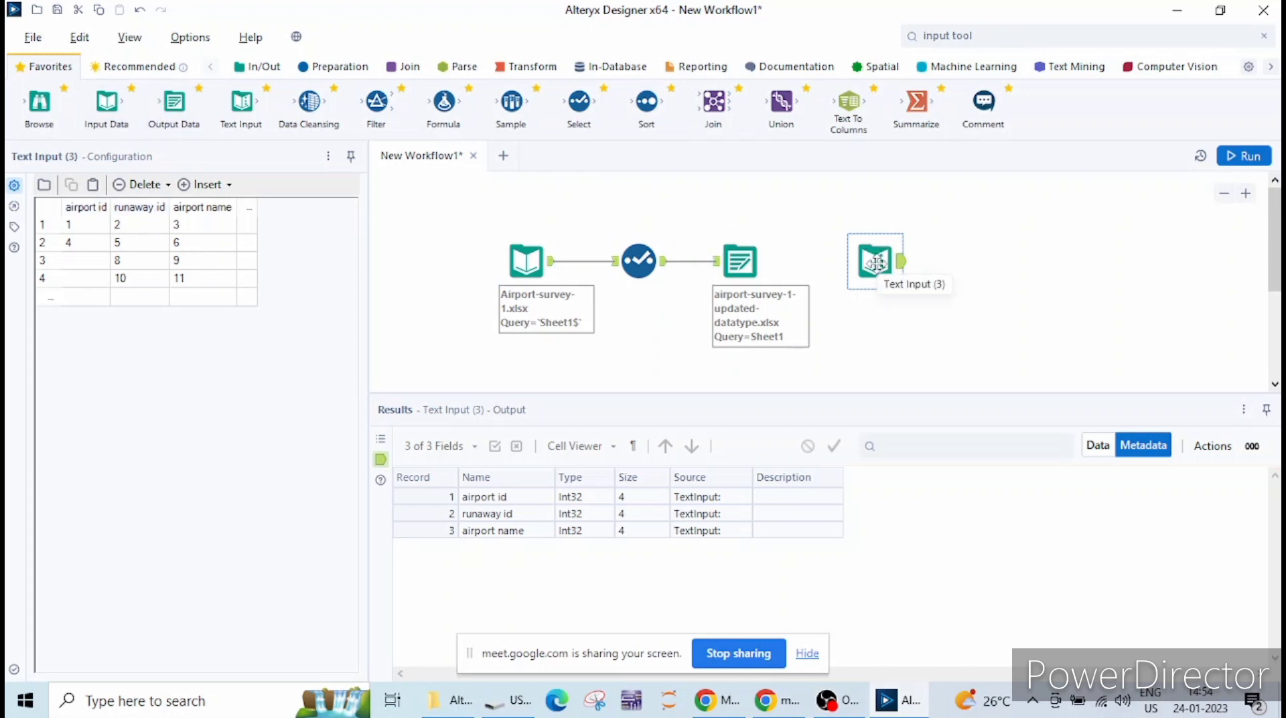
right_click(883, 270)
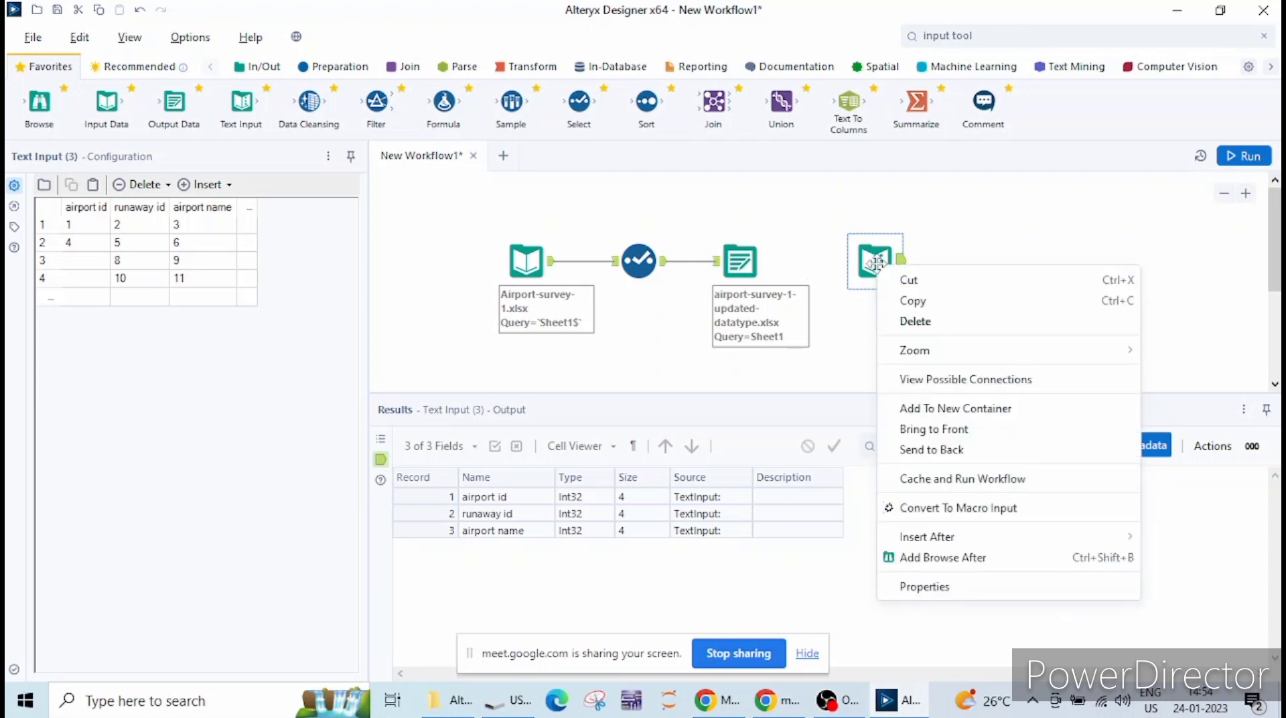
left_click(917, 322)
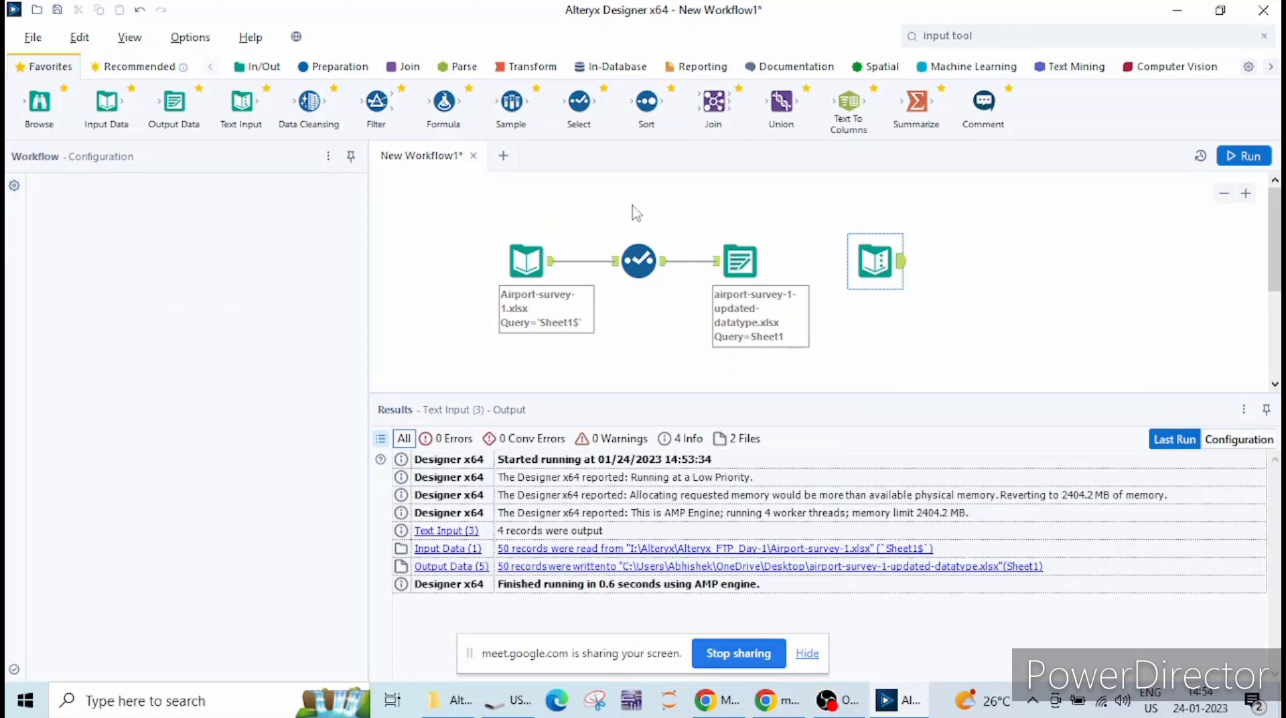
Add a separate Input Data tool beside the Output Data tool and connect it to Sheet1 of the Desktop Excel file airport-survey-1-updated-datatype.
left_click_drag(106, 104, 894, 275)
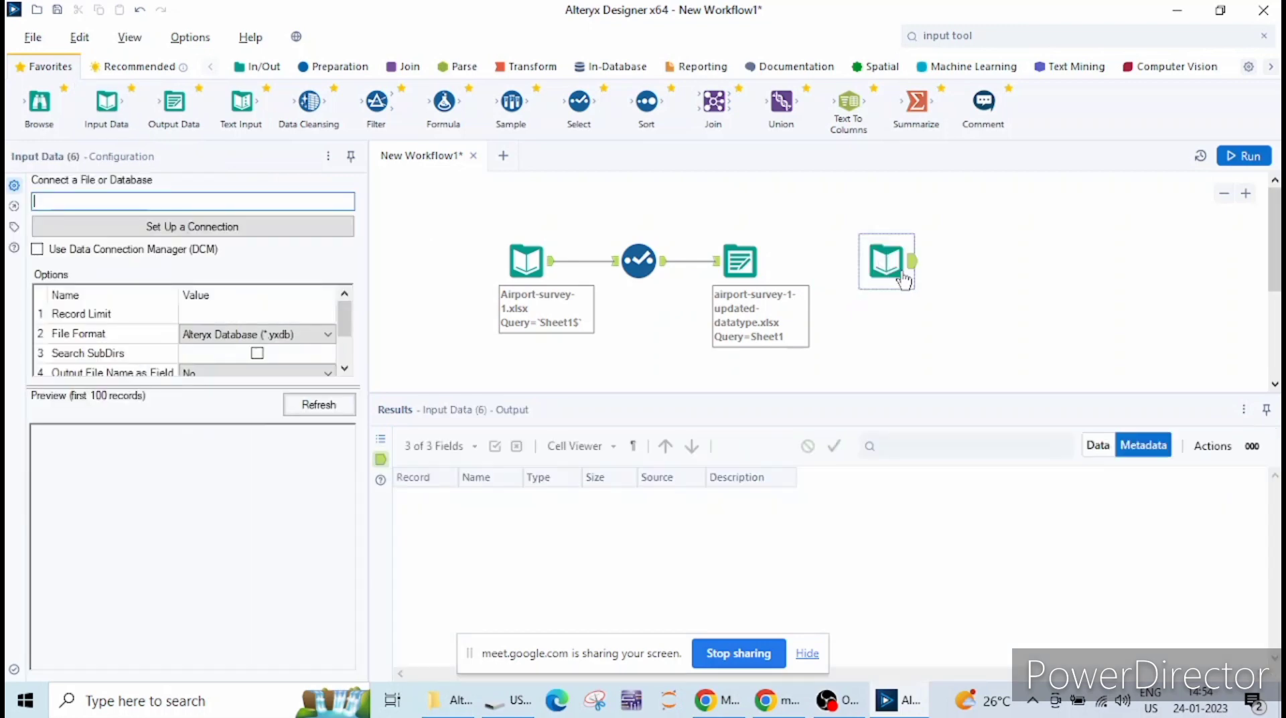
left_click(244, 225)
left_click(210, 203)
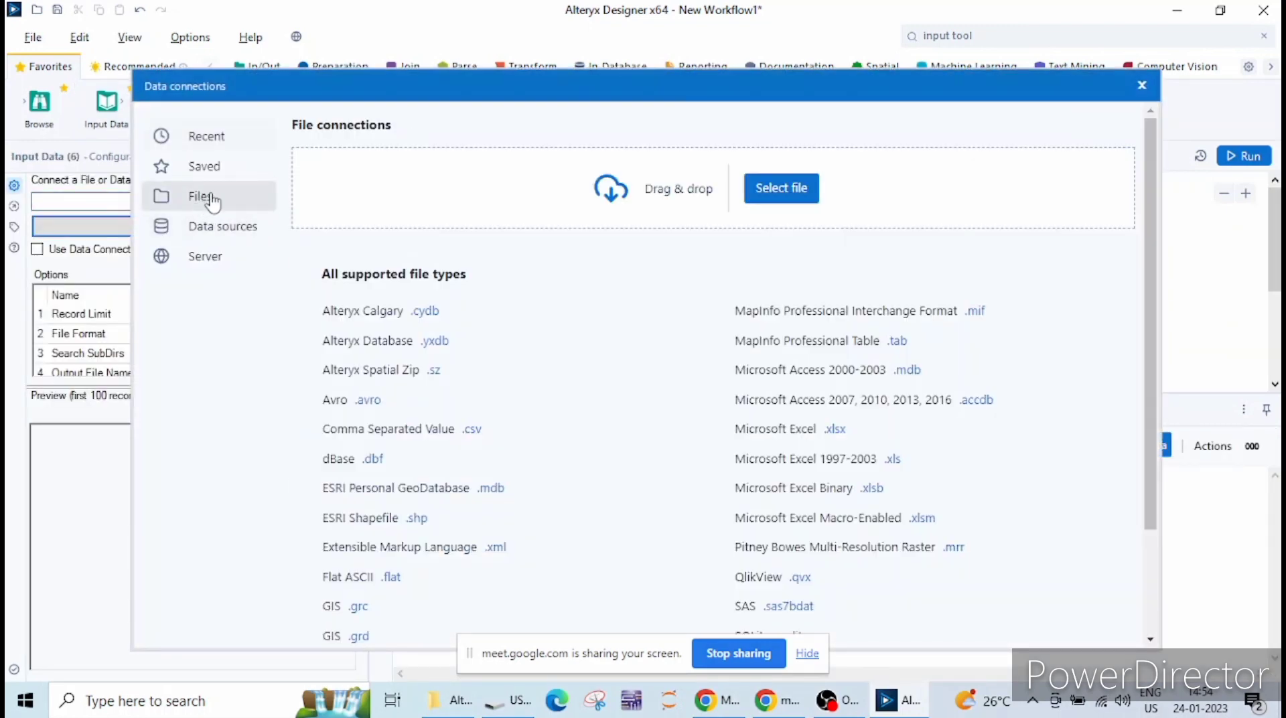
left_click(836, 429)
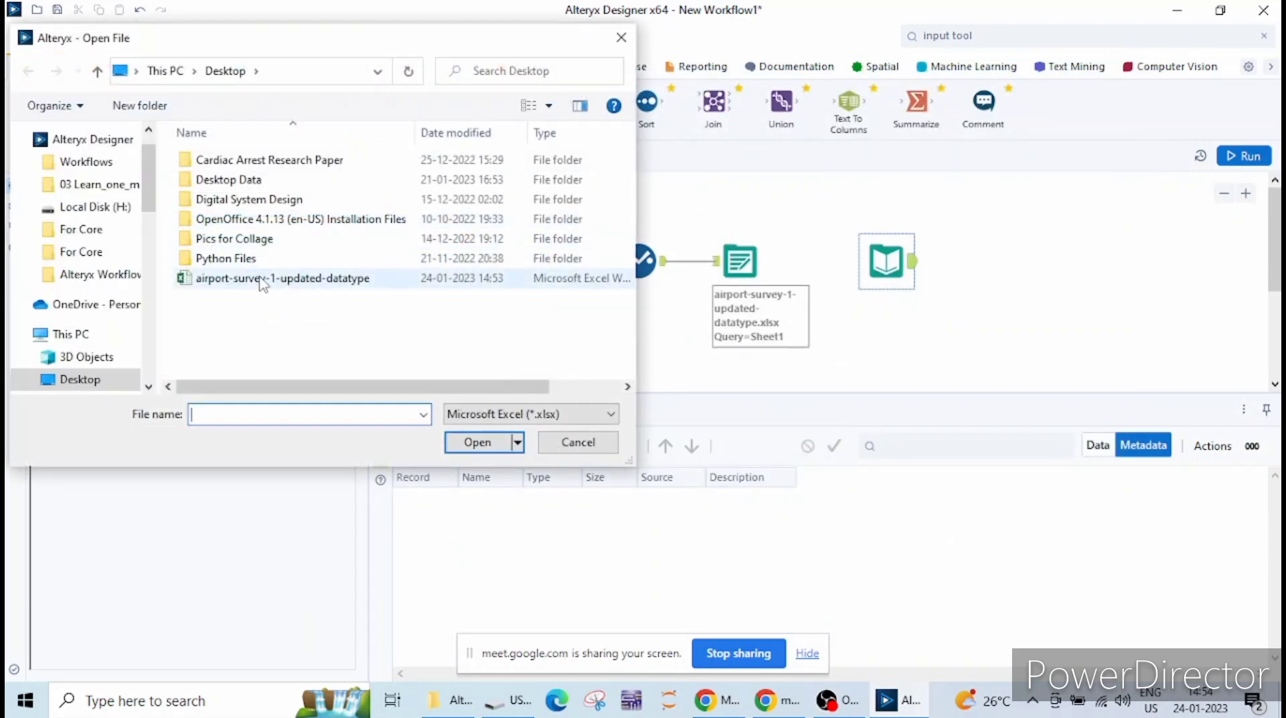
left_click(298, 281)
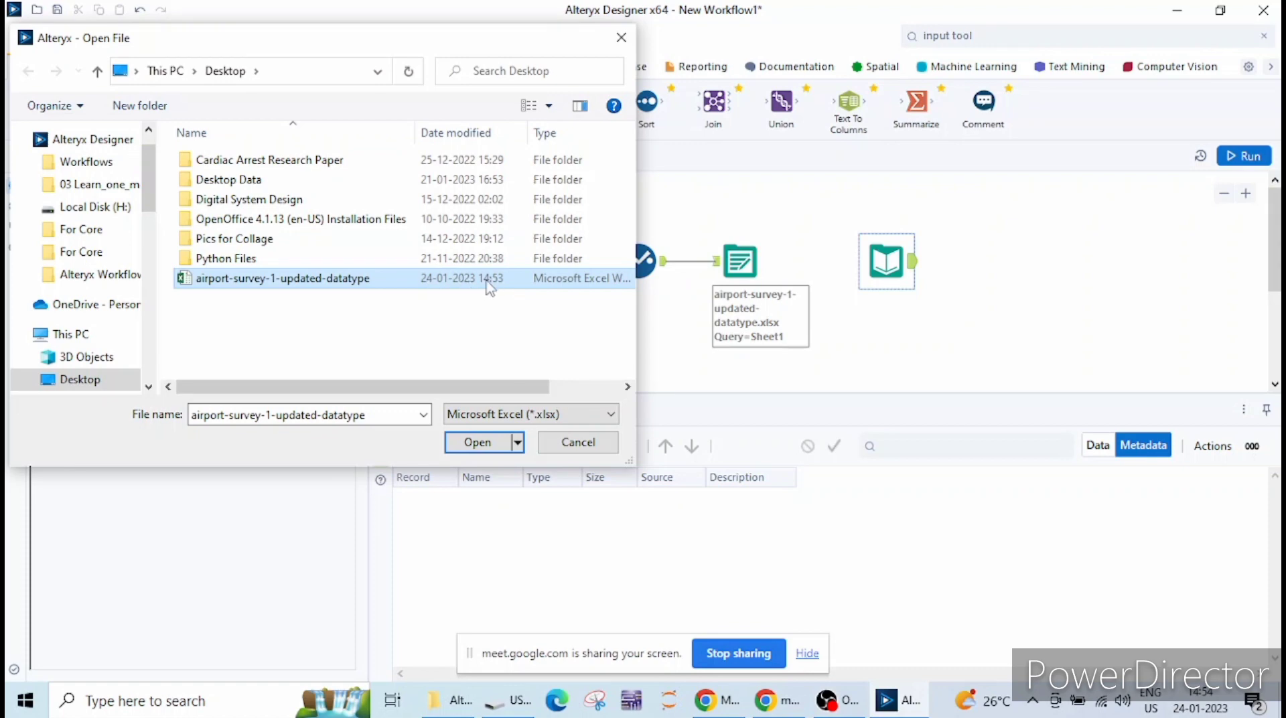
left_click(488, 446)
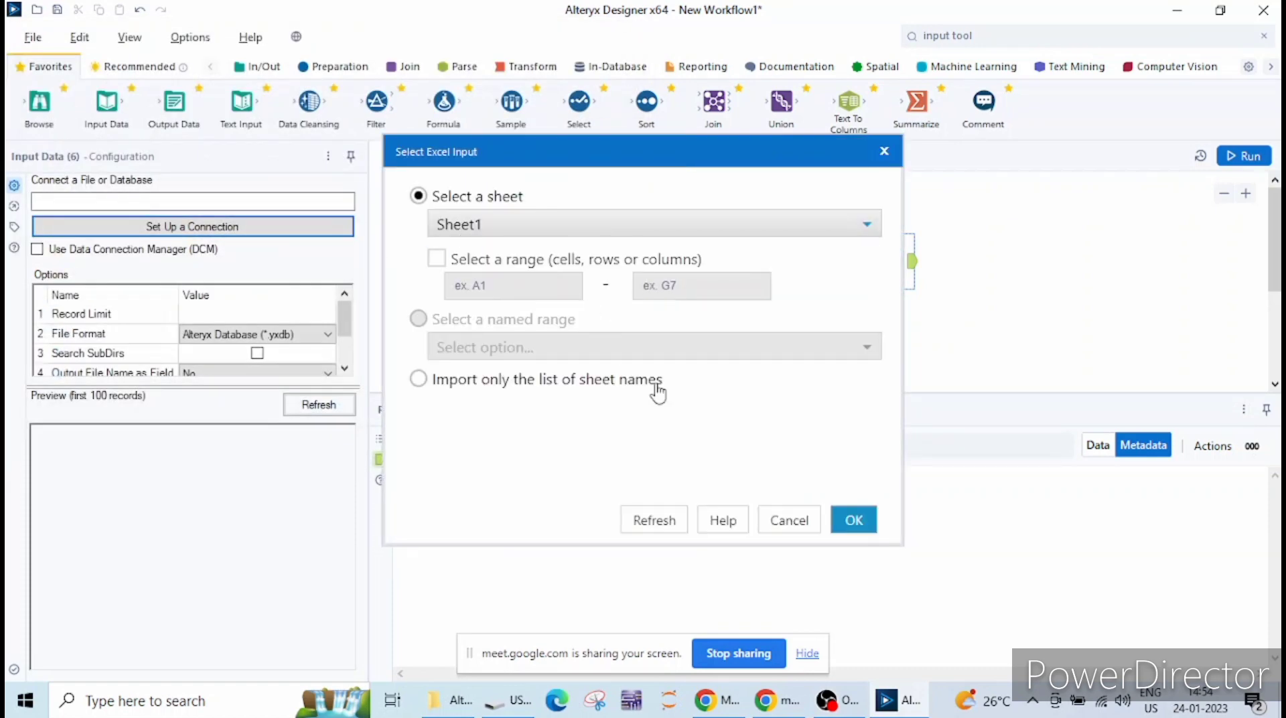
left_click(605, 228)
left_click(608, 247)
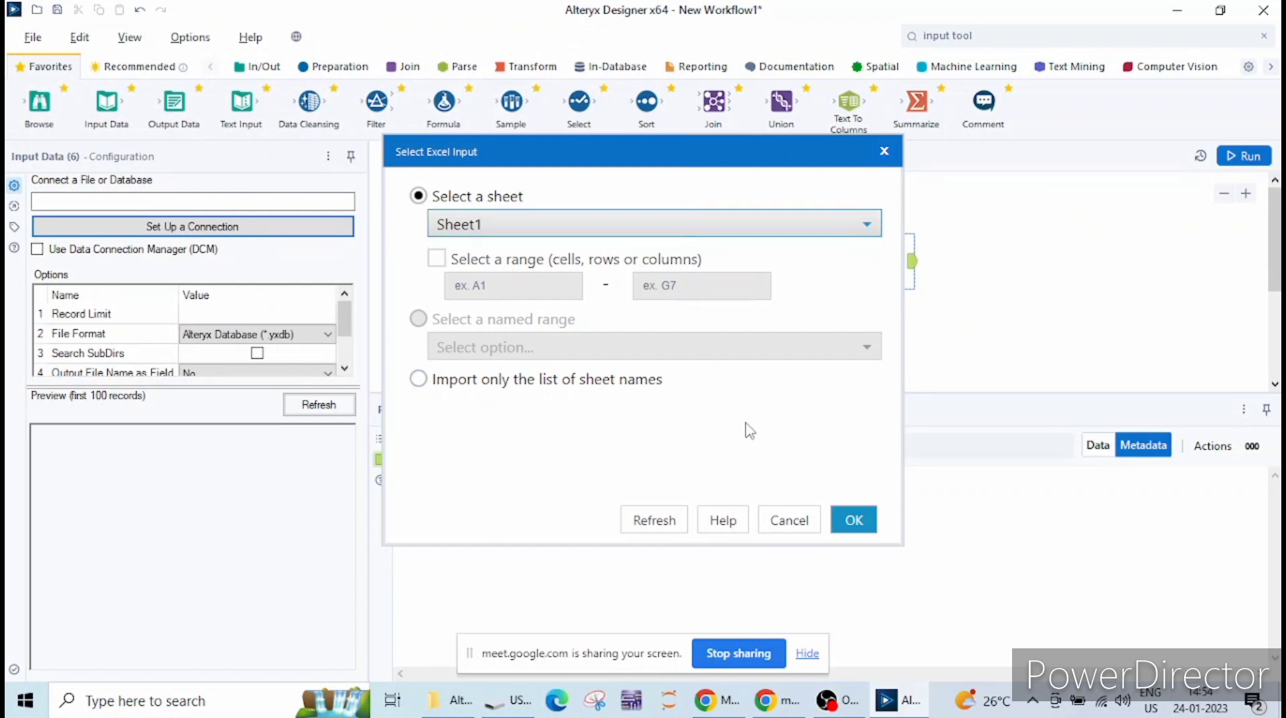
left_click(853, 520)
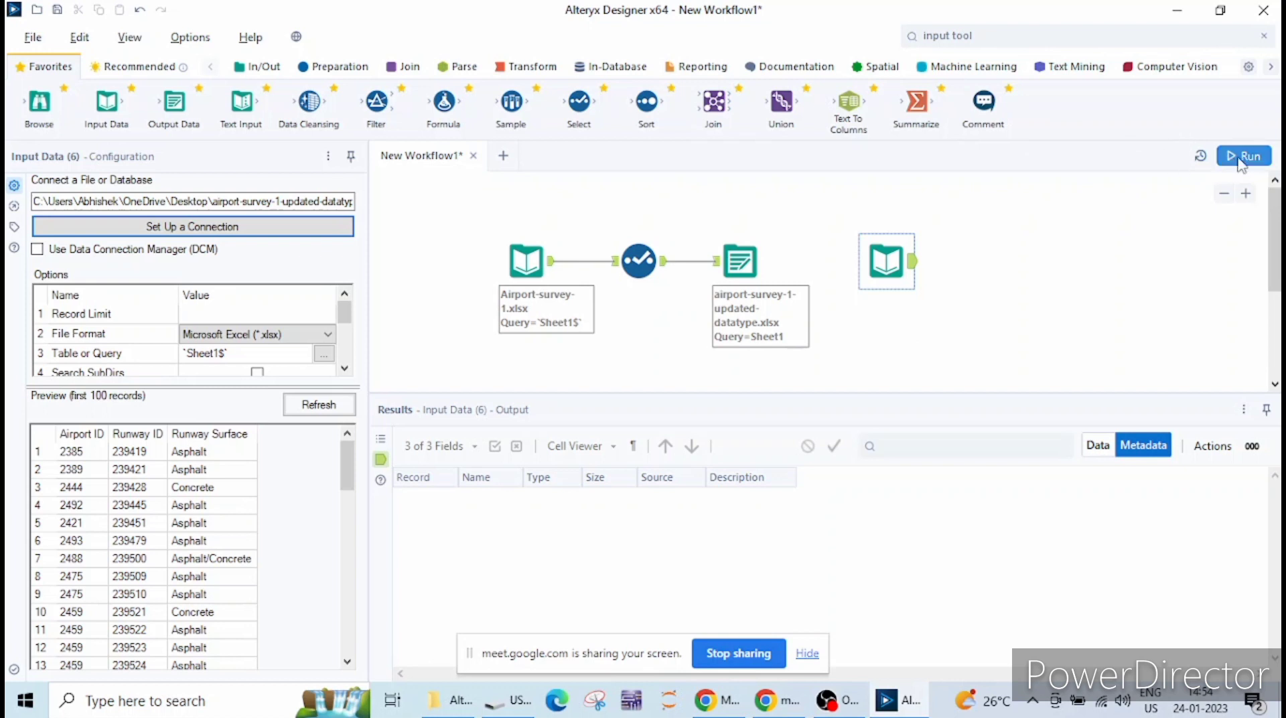
Add a Select tool connected to the new Input Data tool's output.
left_click_drag(377, 107, 423, 117)
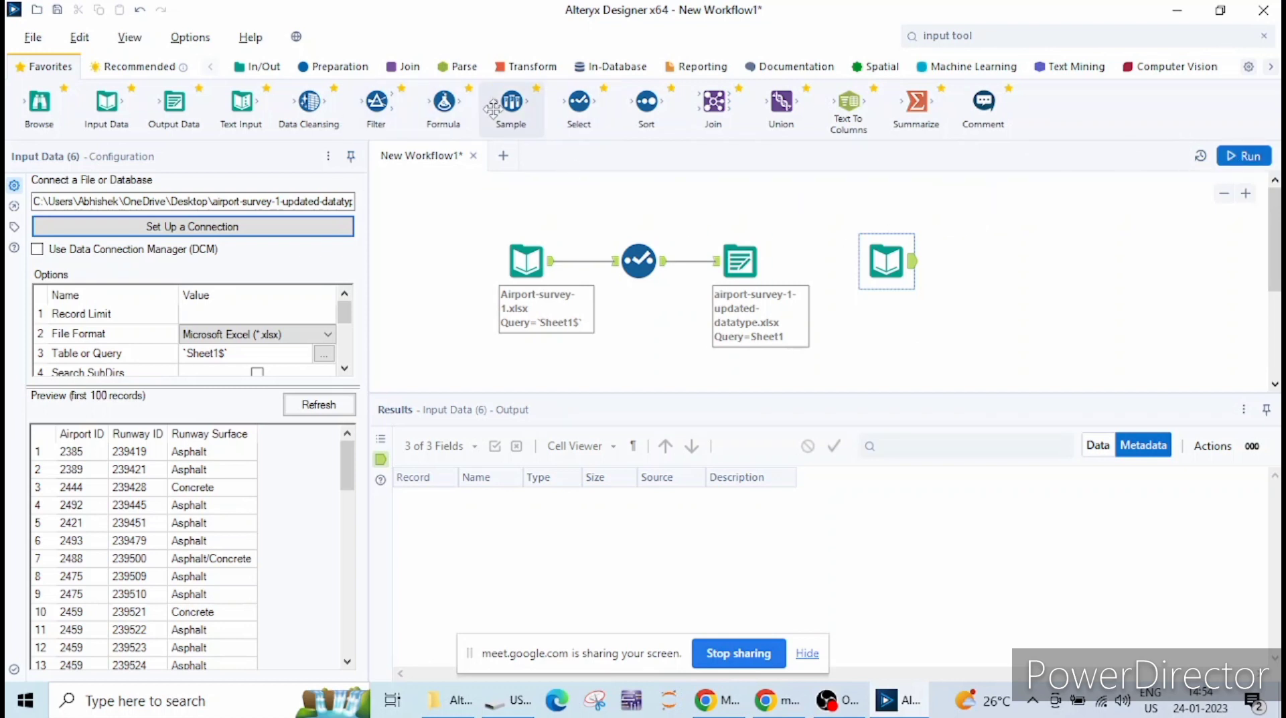
left_click_drag(578, 103, 999, 261)
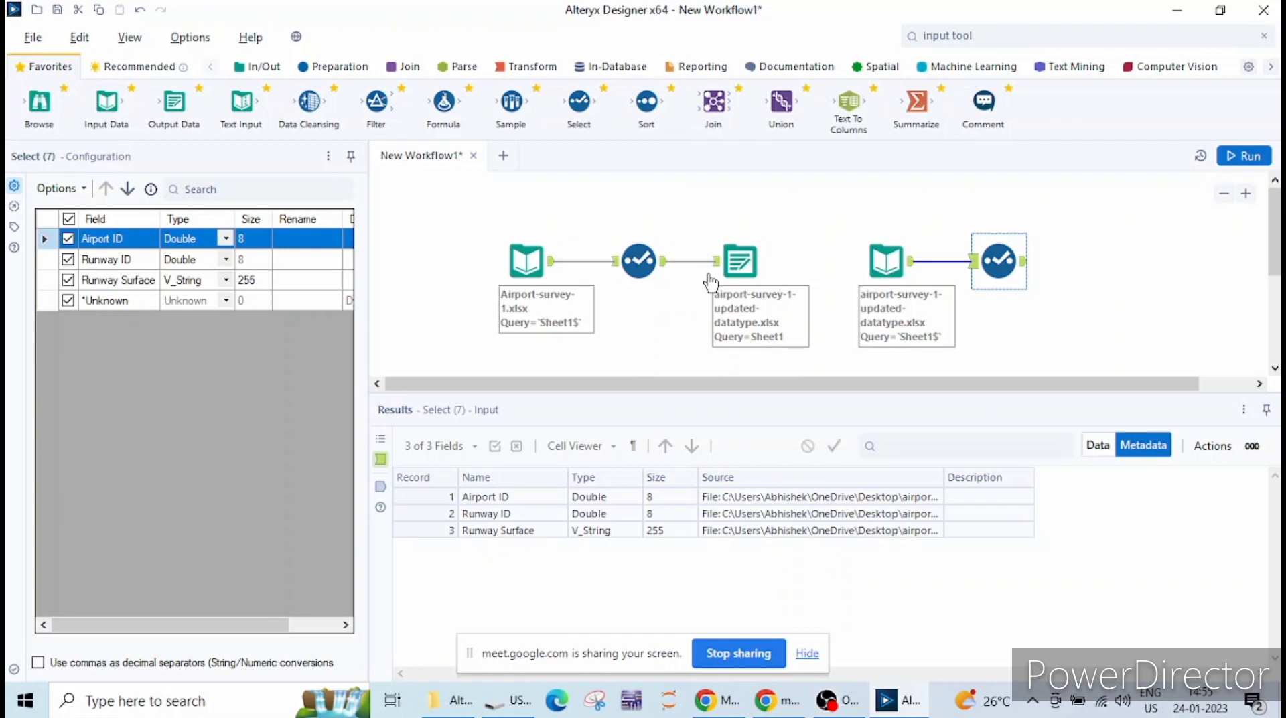
Find the Tool Container through the tool search and place one just above the Airport-survey-1 Input Data tool.
left_click(985, 36)
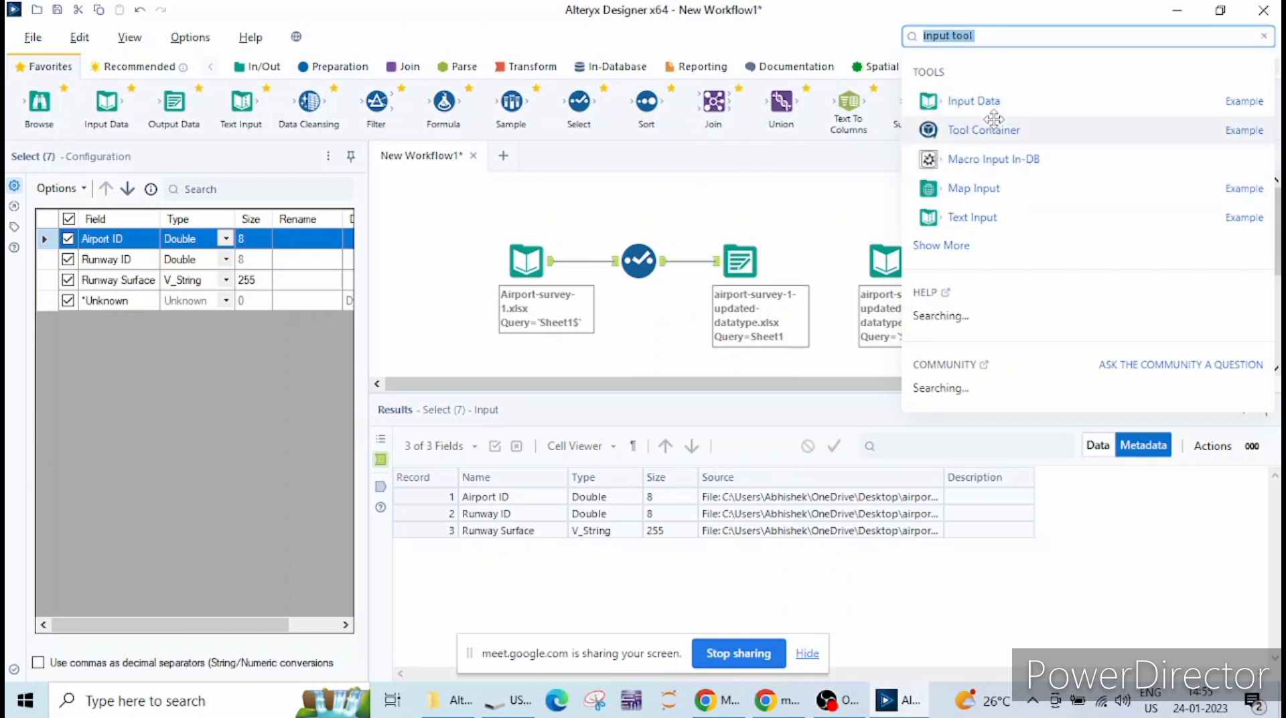
left_click_drag(989, 132, 491, 212)
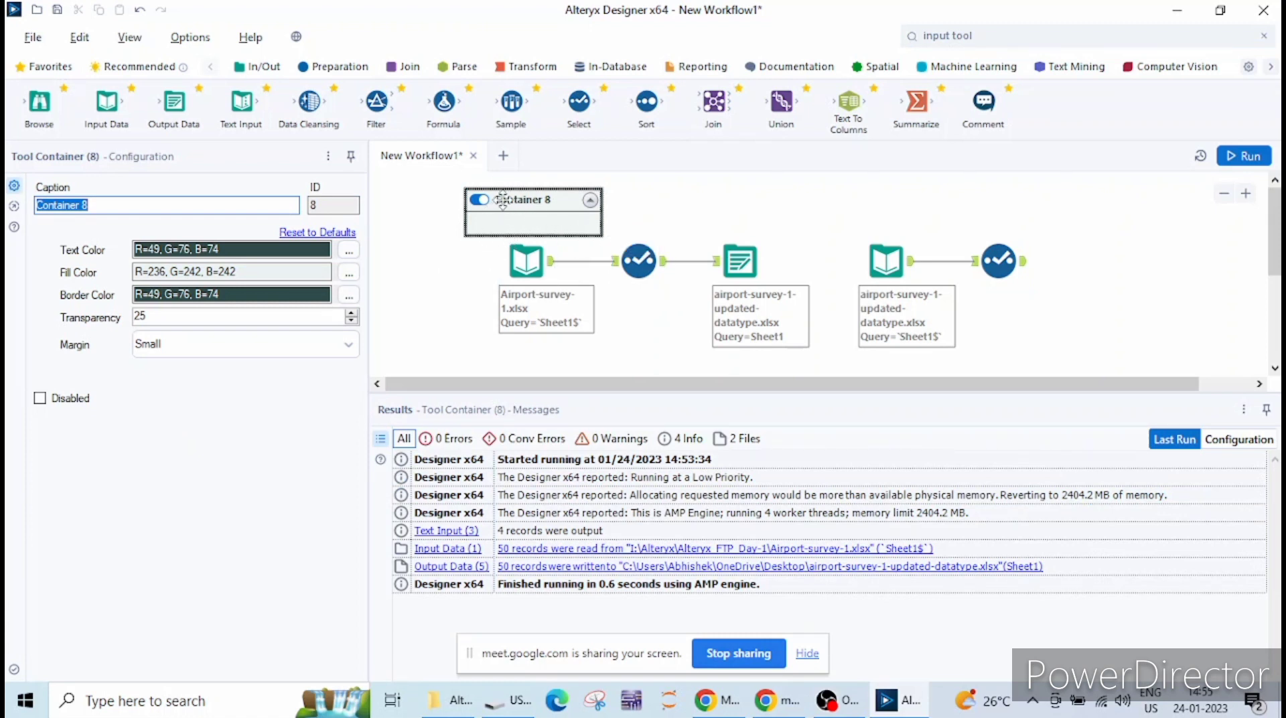
left_click_drag(503, 205, 507, 194)
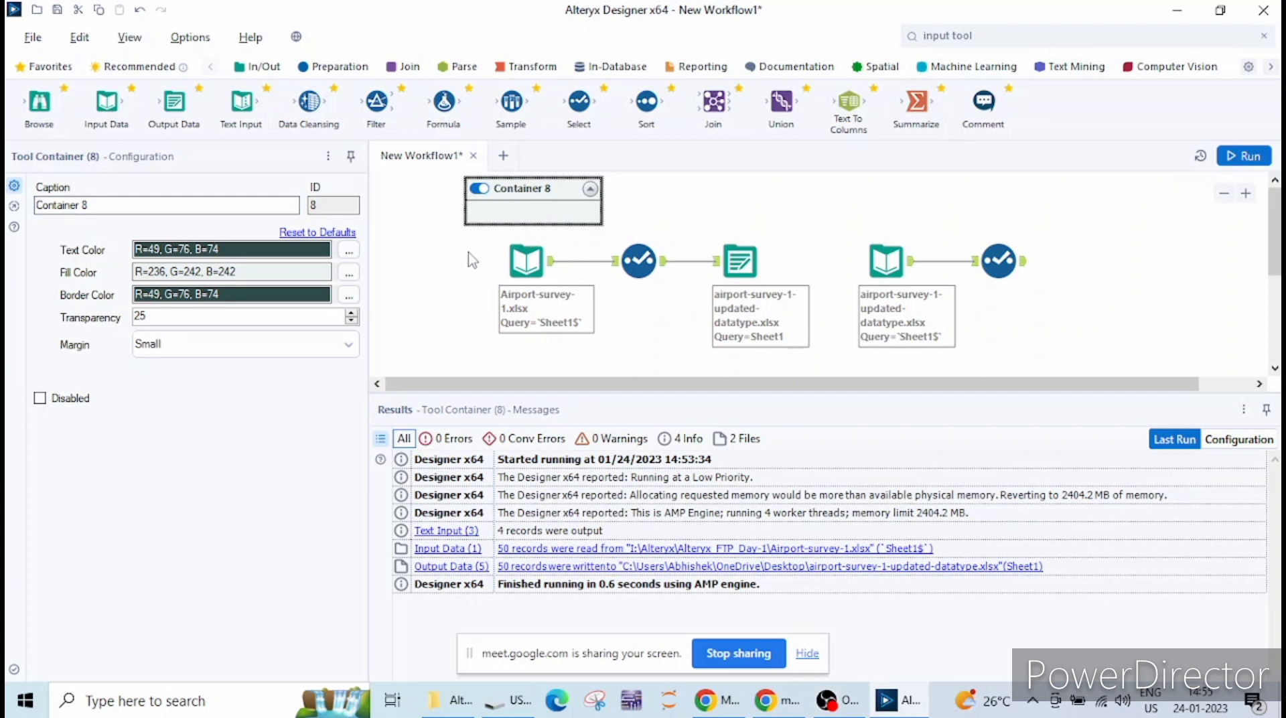
Try to bring the Airport-survey-1 Input Data, Select and Output Data tools into the Tool Container by repositioning the tools and the container.
left_click_drag(491, 249, 824, 367)
left_click_drag(533, 269, 511, 225)
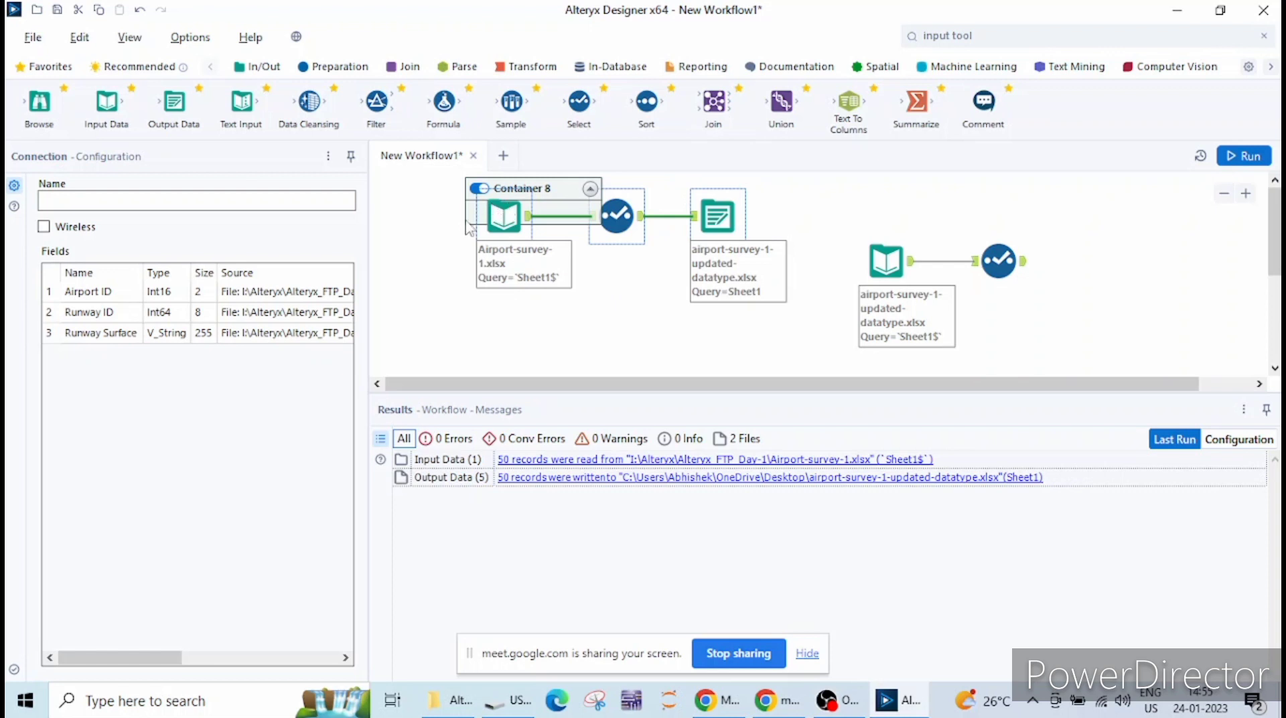
left_click(588, 310)
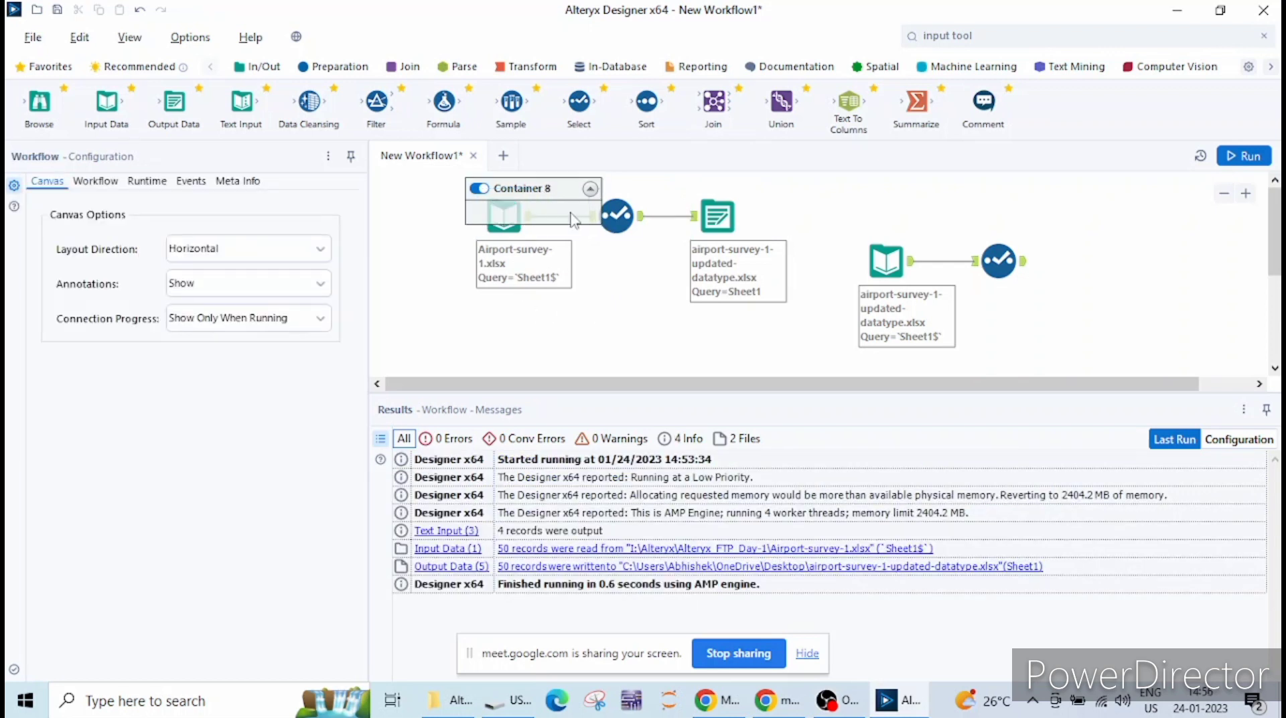
left_click_drag(547, 191, 512, 213)
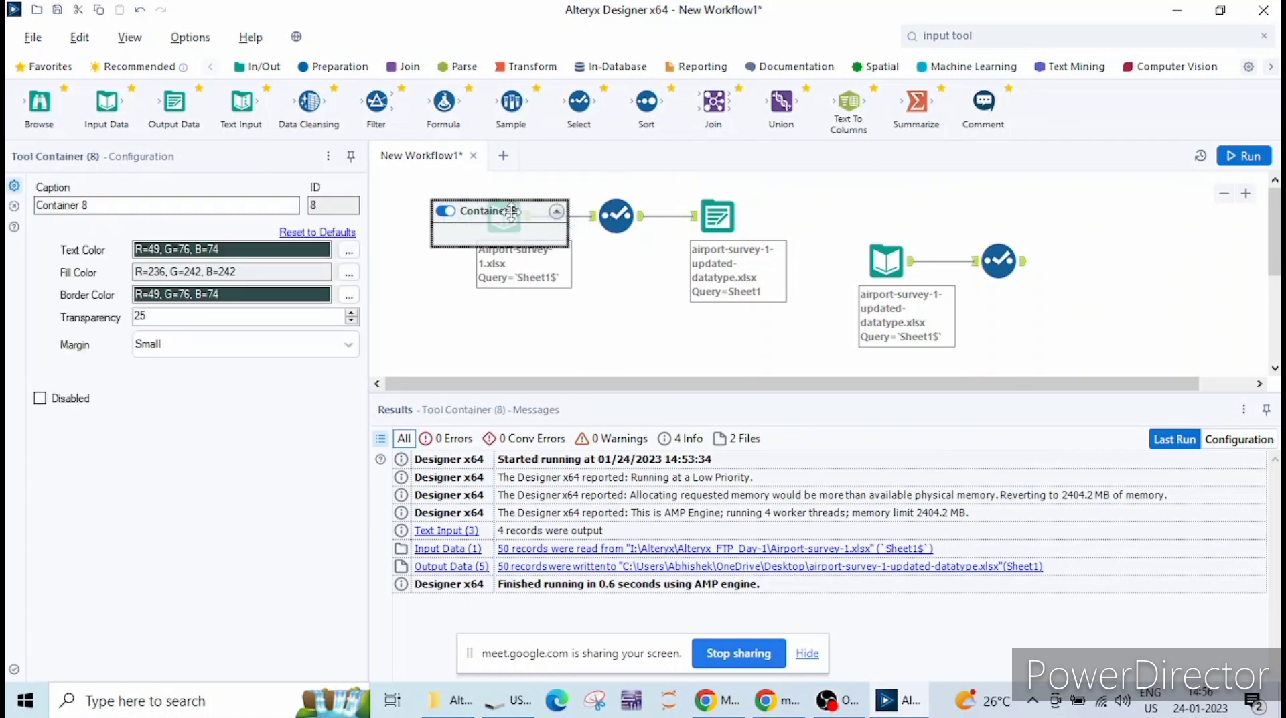
left_click(557, 212)
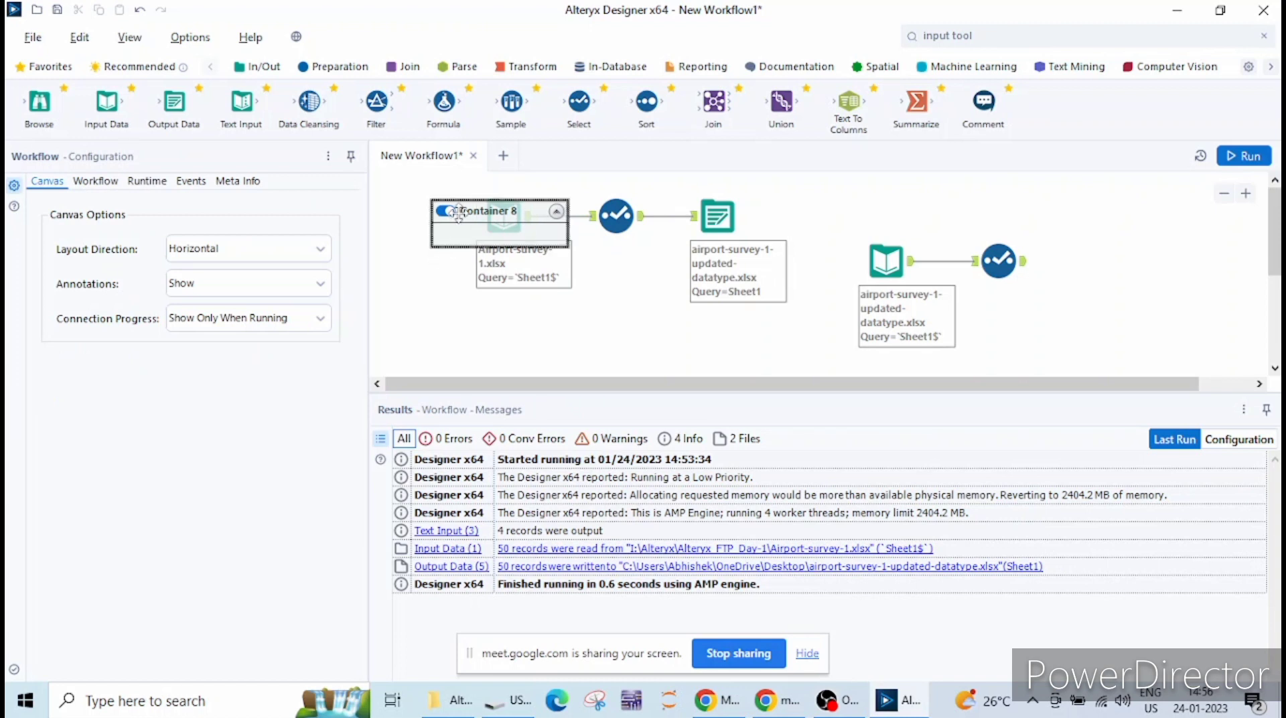
left_click_drag(483, 214, 449, 216)
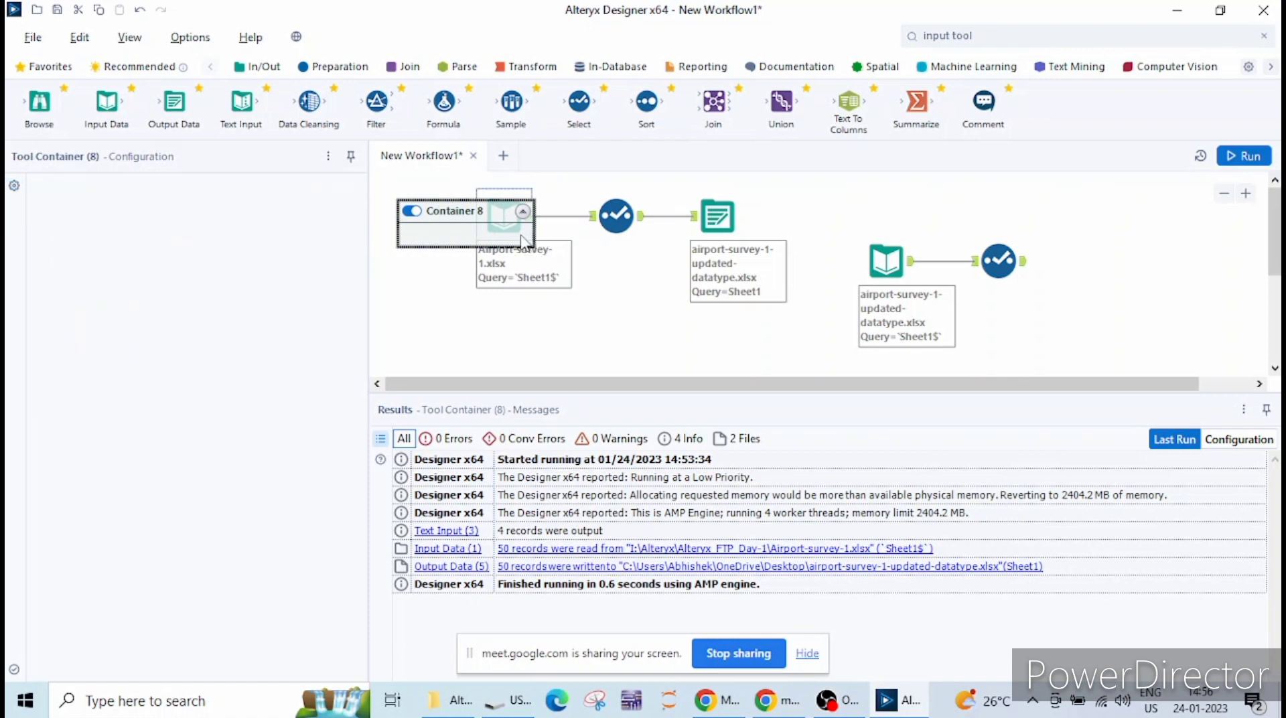
left_click_drag(527, 251, 785, 328)
left_click_drag(603, 331, 541, 316)
left_click(526, 240)
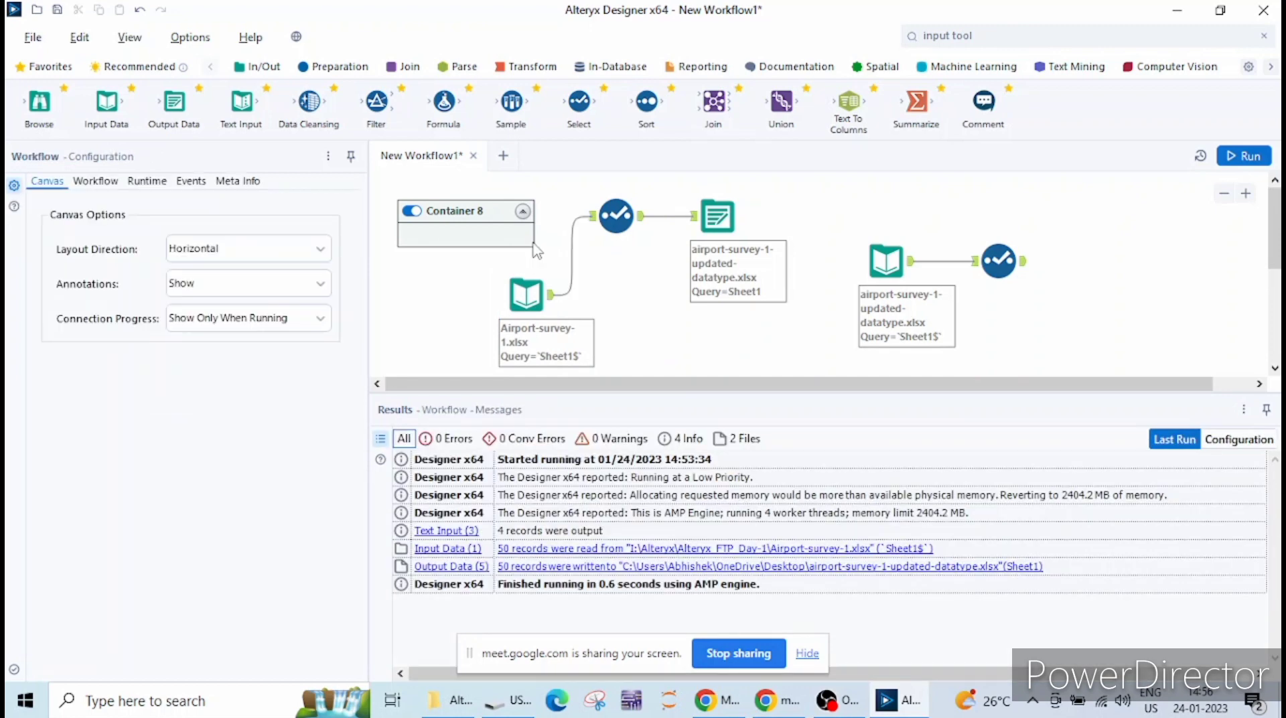
Delete the empty Tool Container from the canvas.
left_click(529, 305)
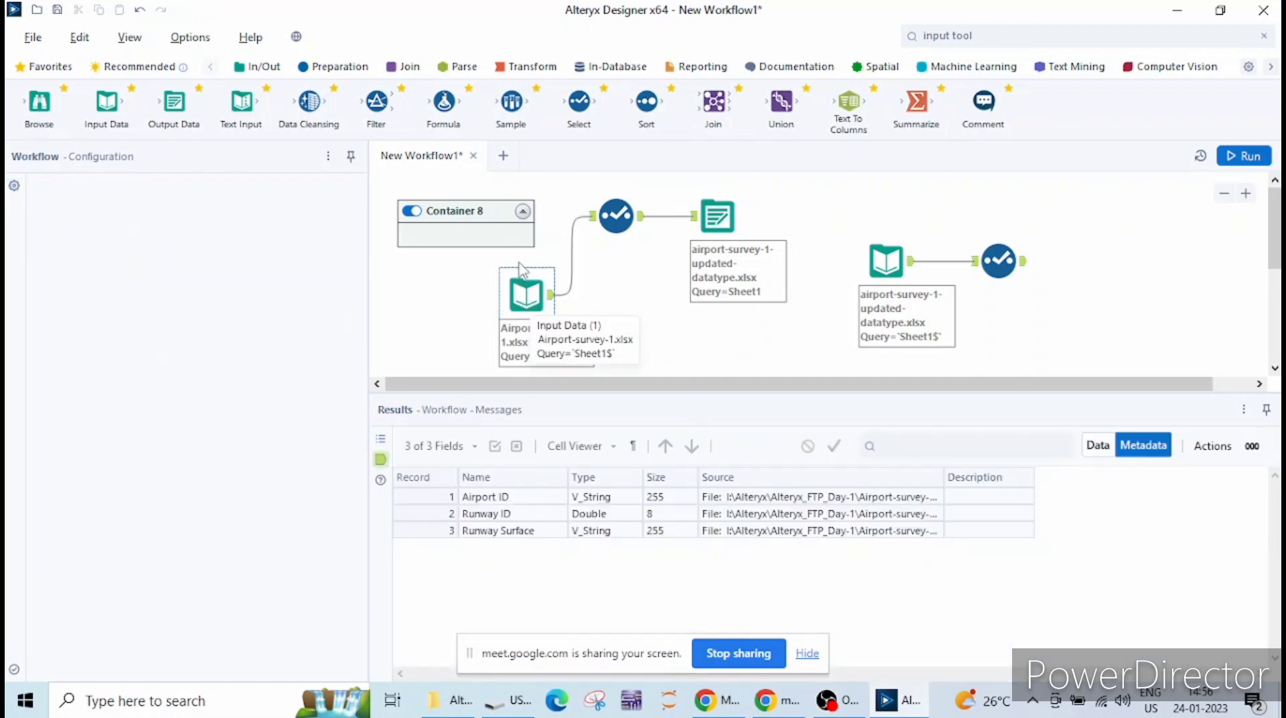
left_click(507, 219)
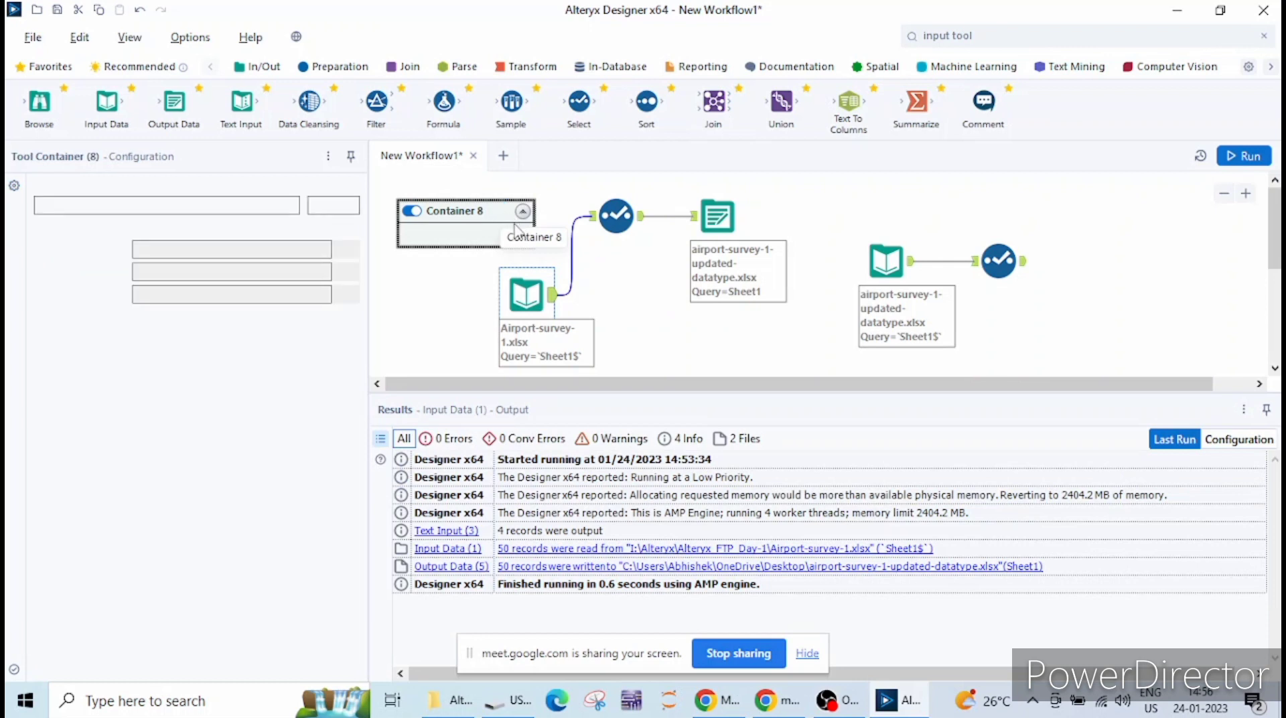
right_click(469, 229)
left_click(764, 155)
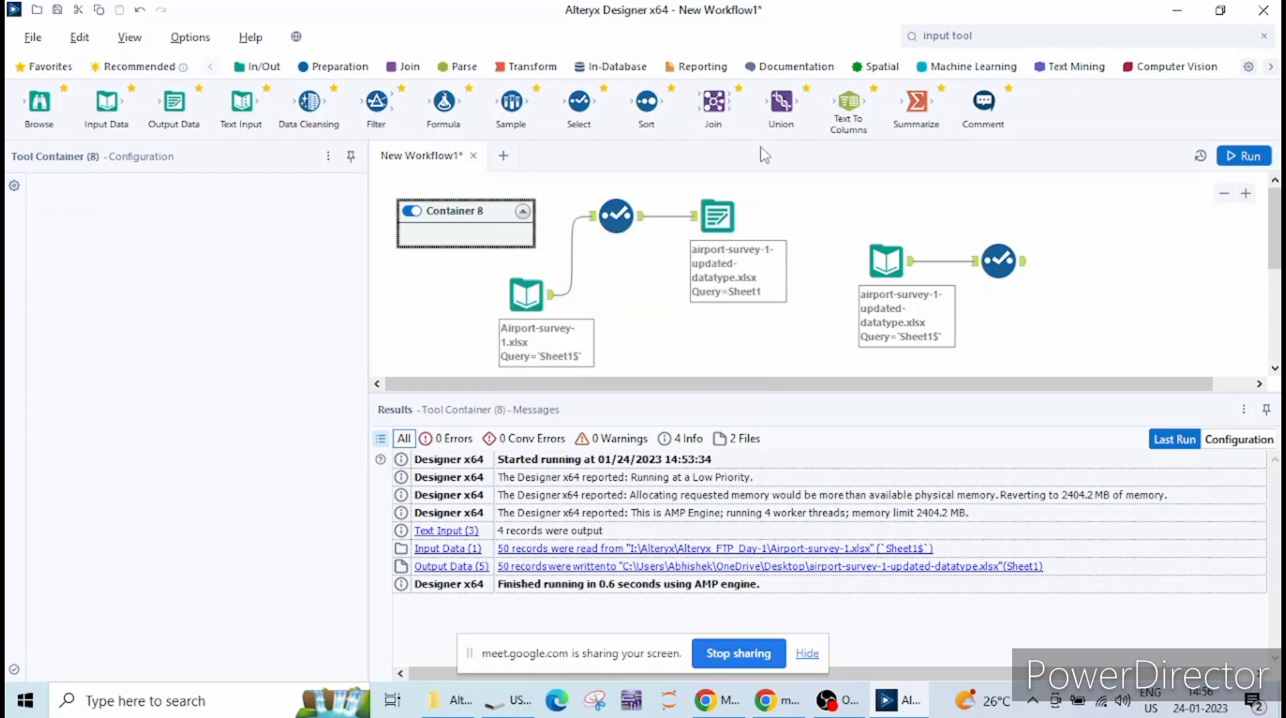
key("Delete")
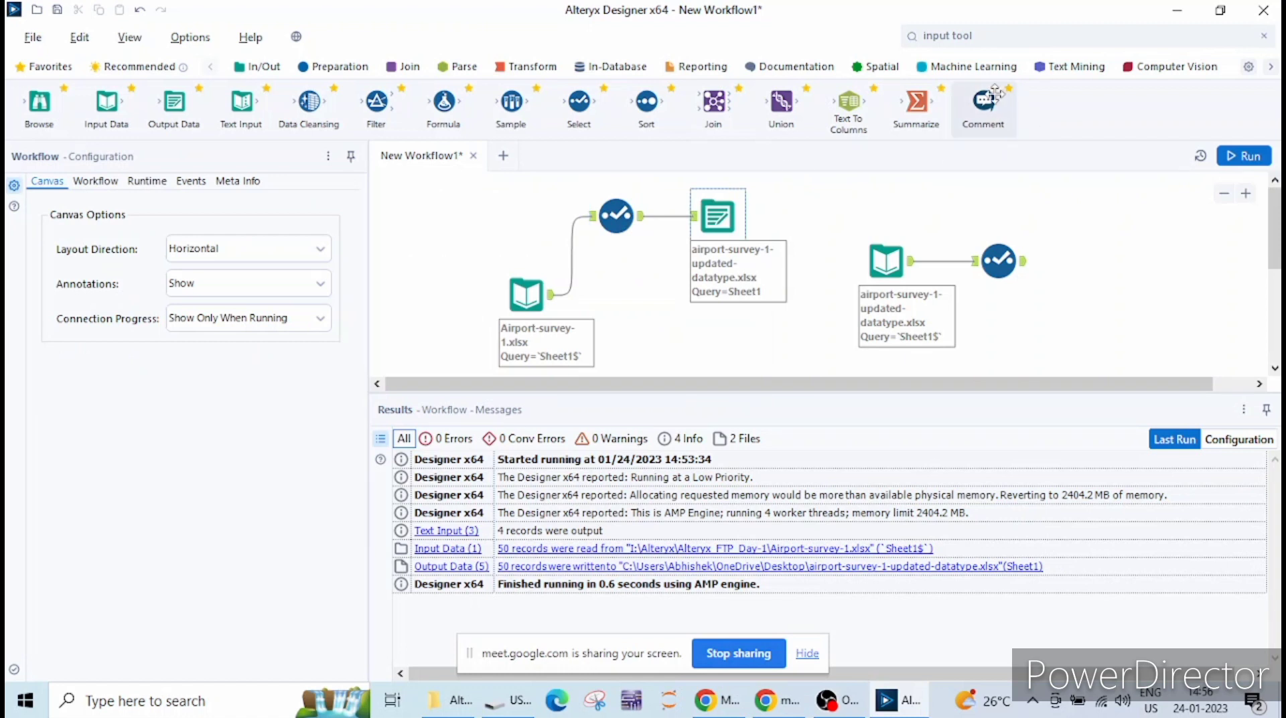
Add a new Tool Container and move the Airport-survey-1 Input Data, Select and Output Data tools into it together.
left_click(975, 42)
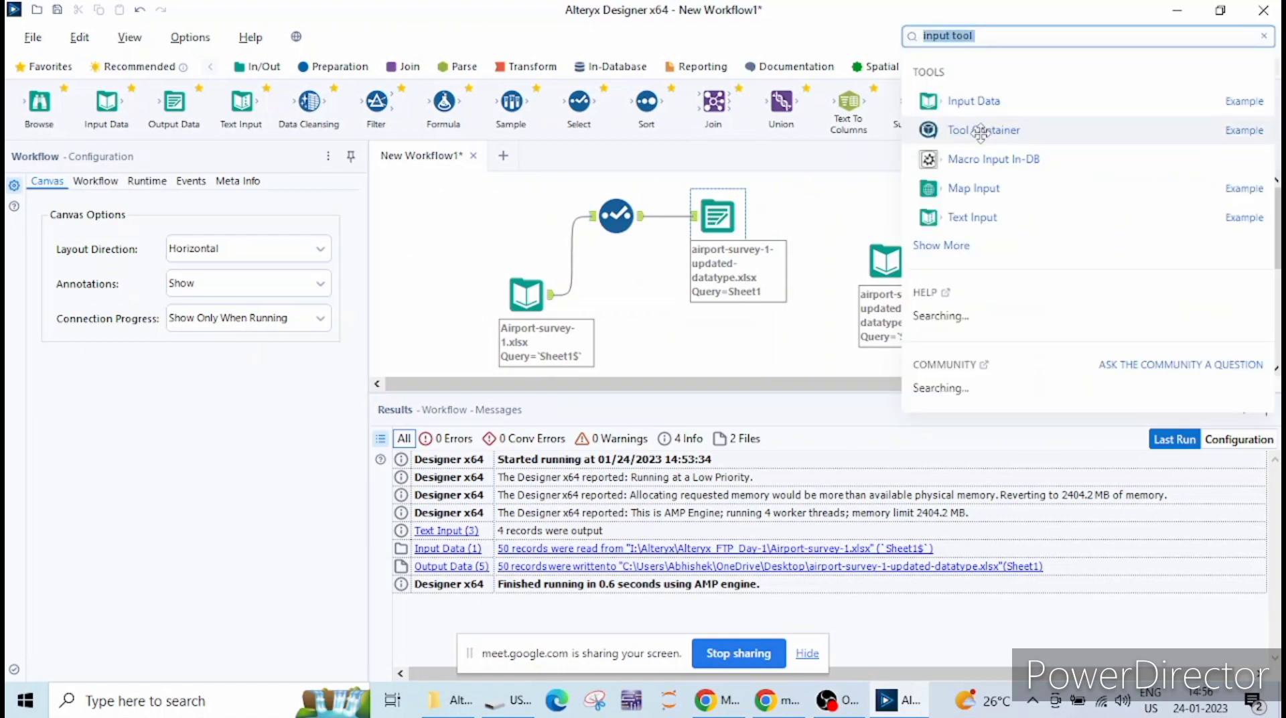
left_click_drag(976, 131, 429, 201)
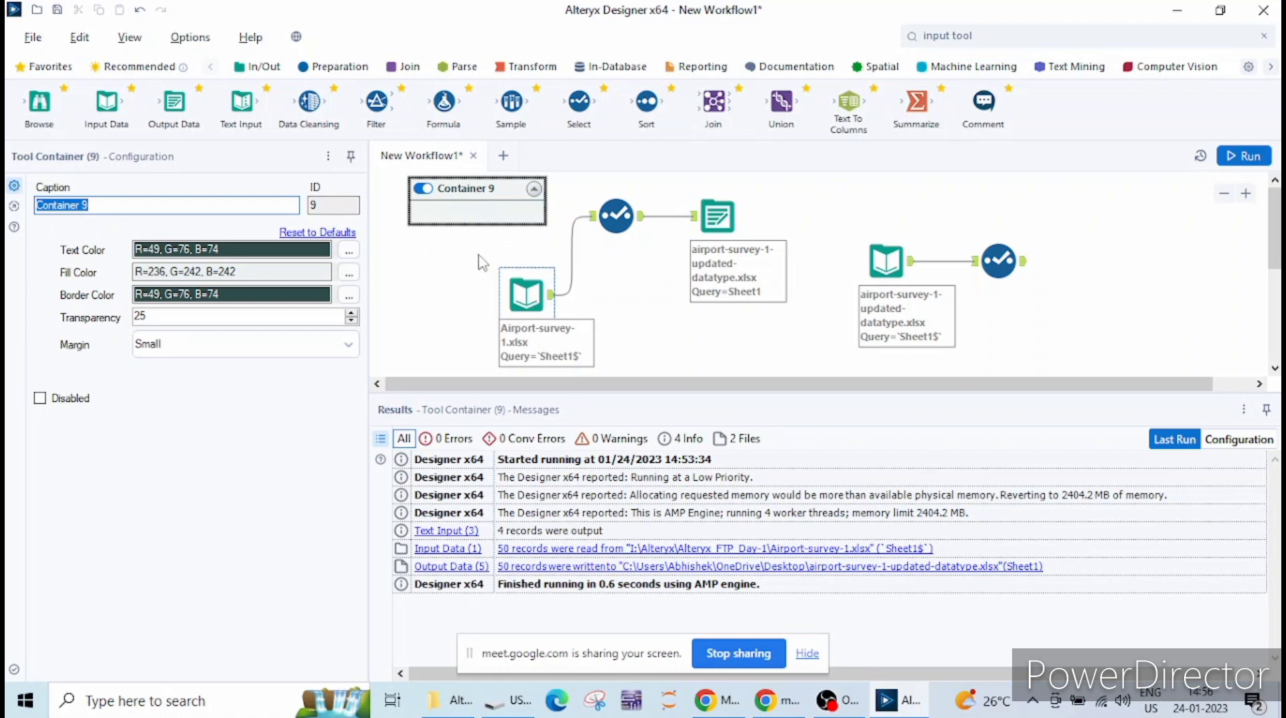
left_click_drag(477, 256, 796, 179)
left_click_drag(619, 226, 453, 217)
Reposition the container and arrange its Input Data, Select and Output Data tools in a spaced row.
left_click_drag(559, 189, 750, 188)
left_click_drag(525, 305, 603, 303)
left_click_drag(728, 247, 785, 248)
left_click_drag(628, 250, 684, 245)
left_click_drag(605, 302, 584, 244)
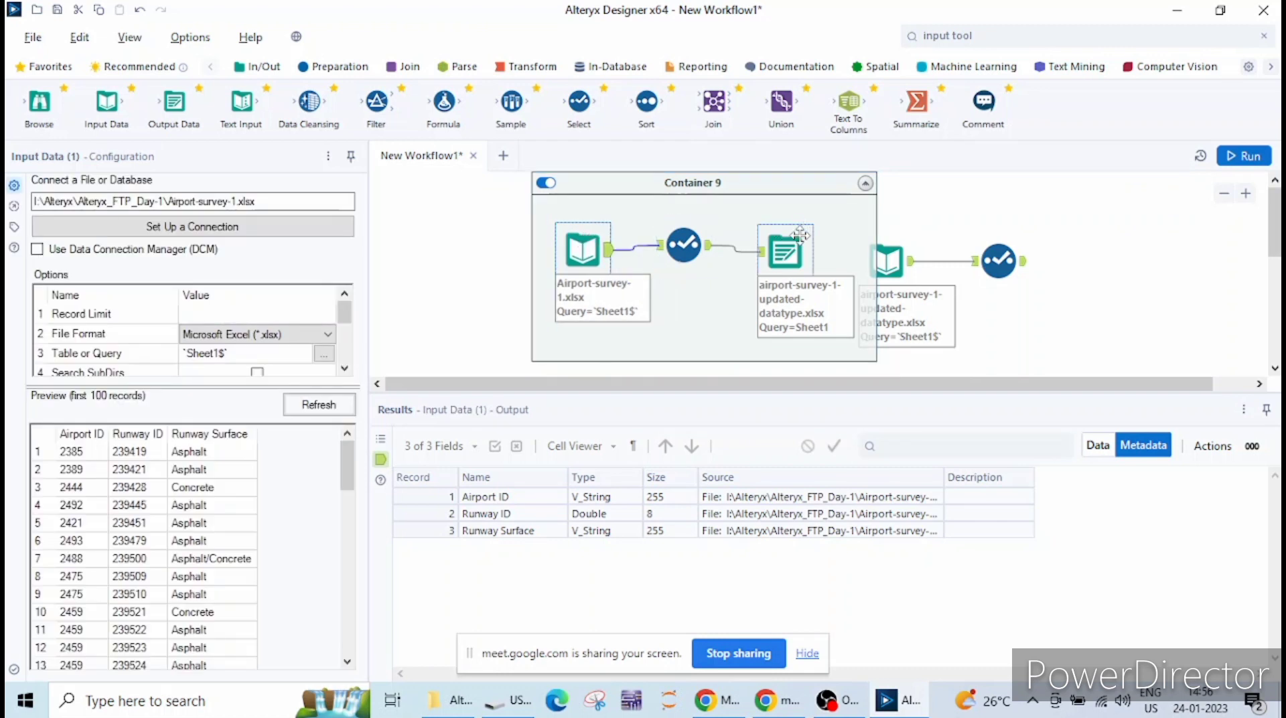
left_click_drag(788, 249, 809, 248)
left_click(683, 245)
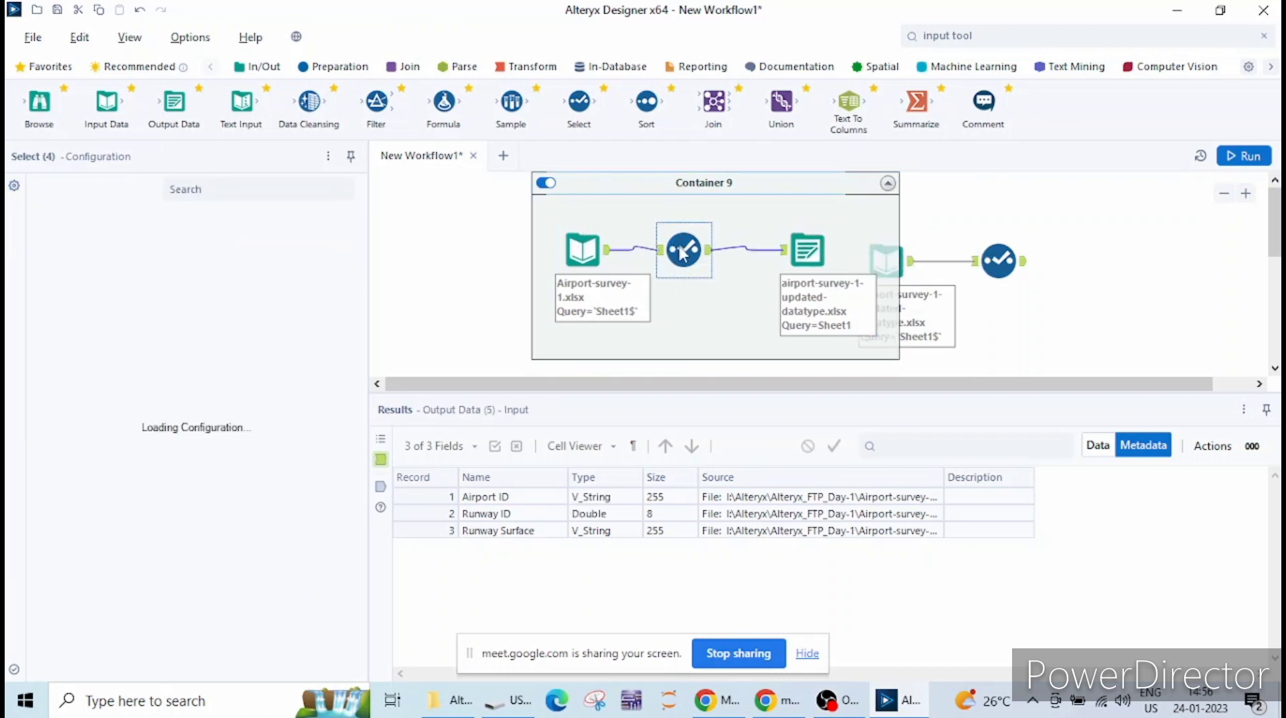
left_click(628, 258)
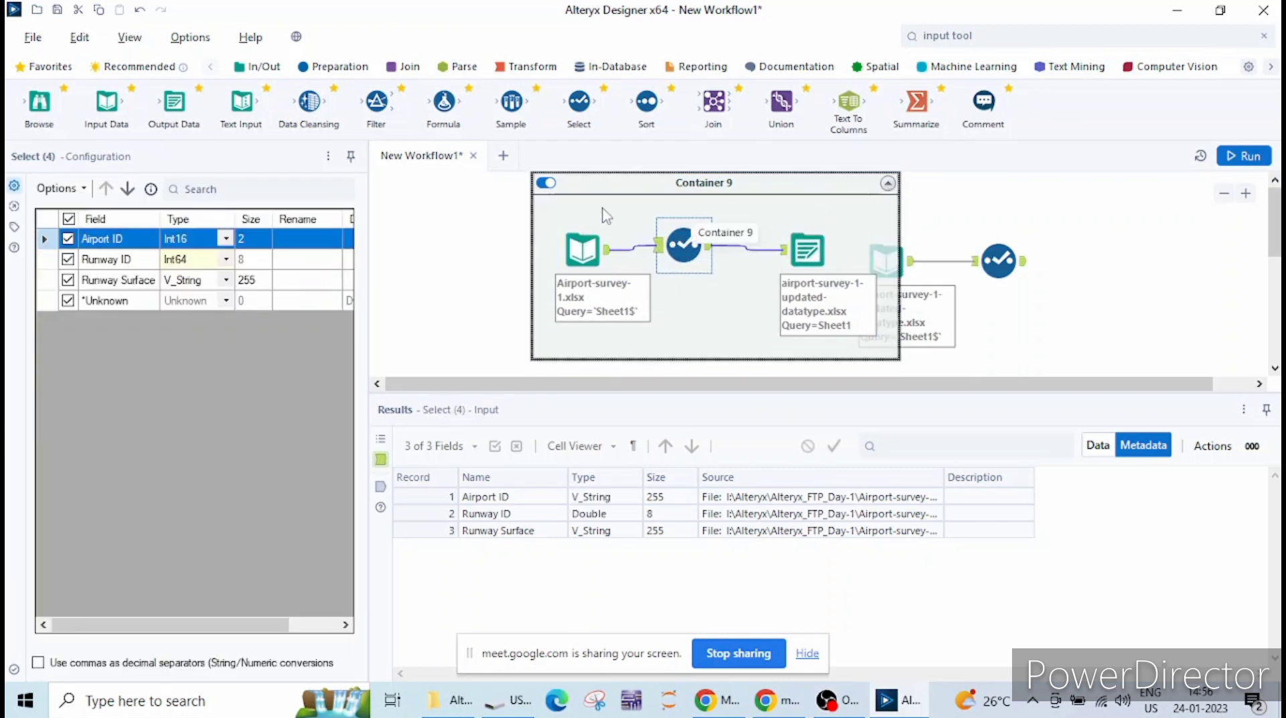
Disable the Tool Container, move it clear of the second Input Data tool, and enlarge the canvas area to show it completely.
left_click(546, 182)
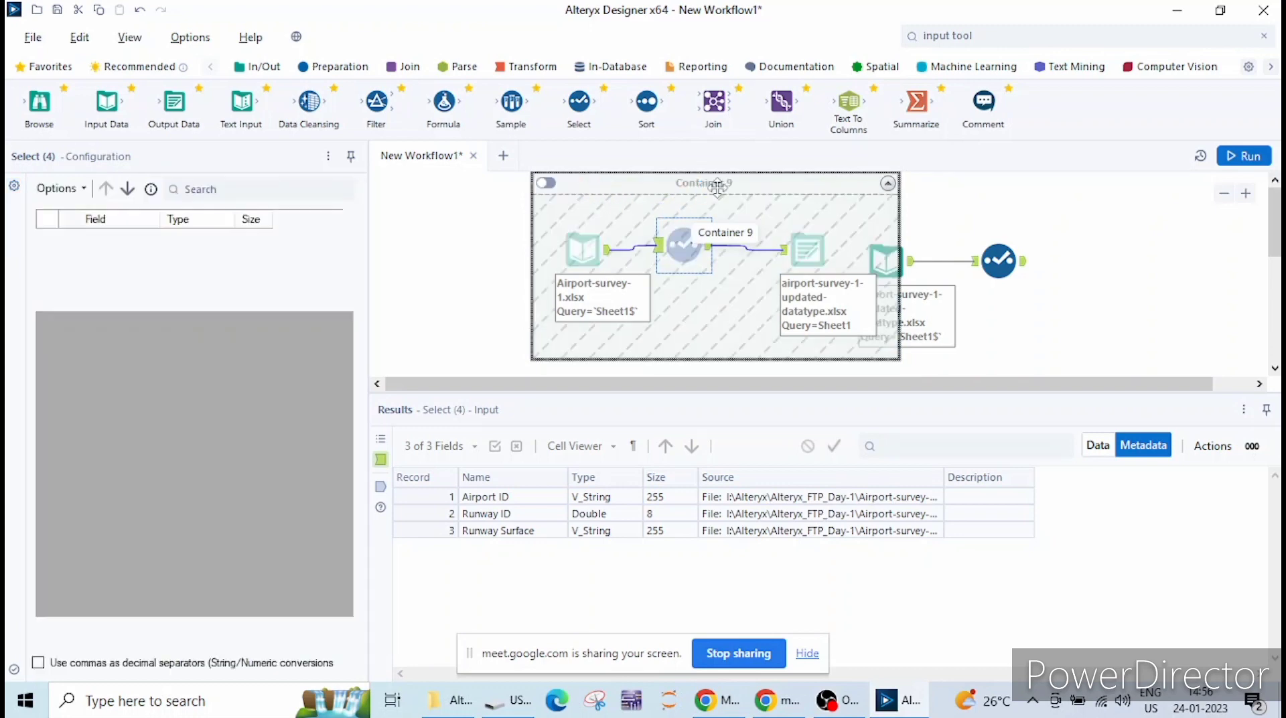
left_click_drag(643, 201, 507, 223)
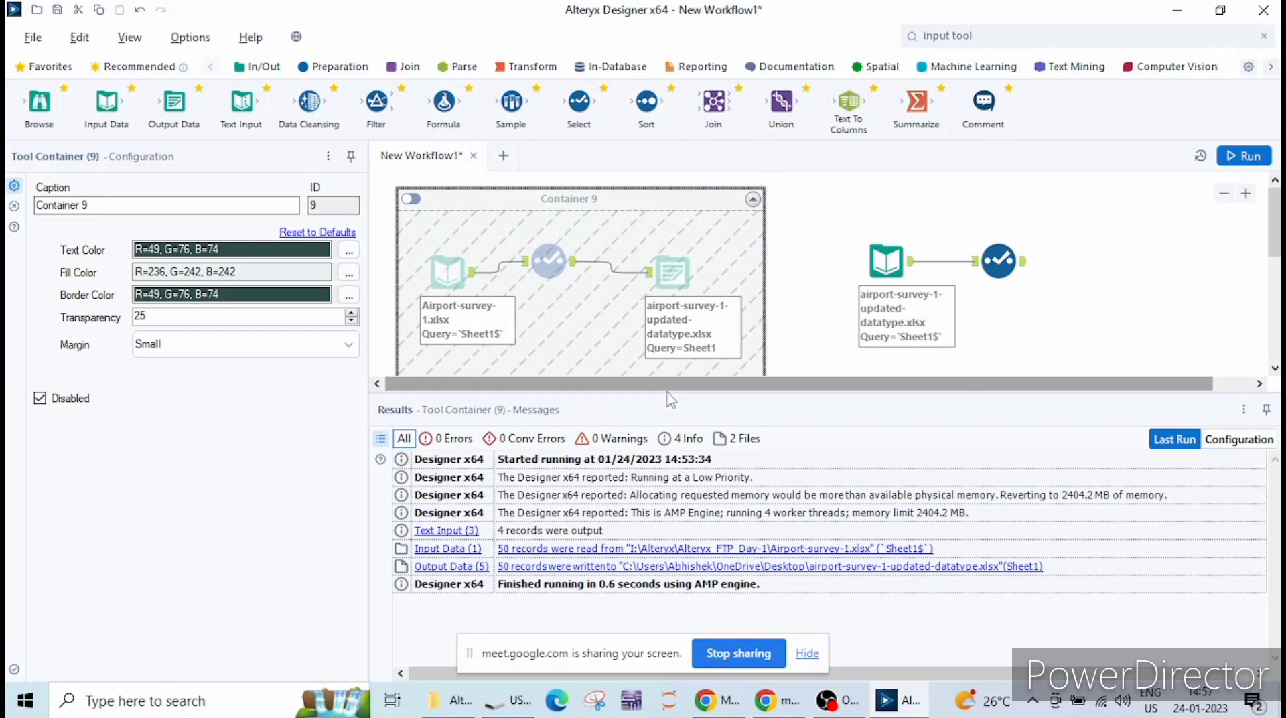
left_click_drag(666, 394, 665, 430)
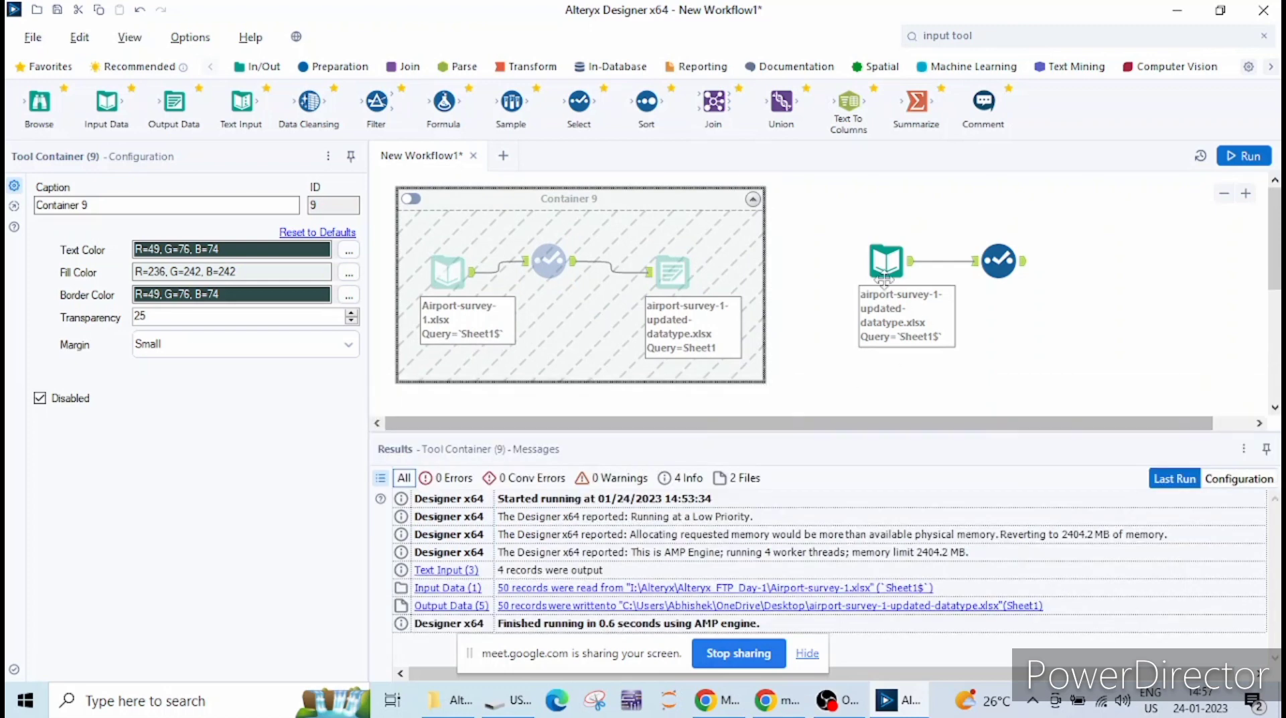
left_click(975, 280)
left_click(964, 298)
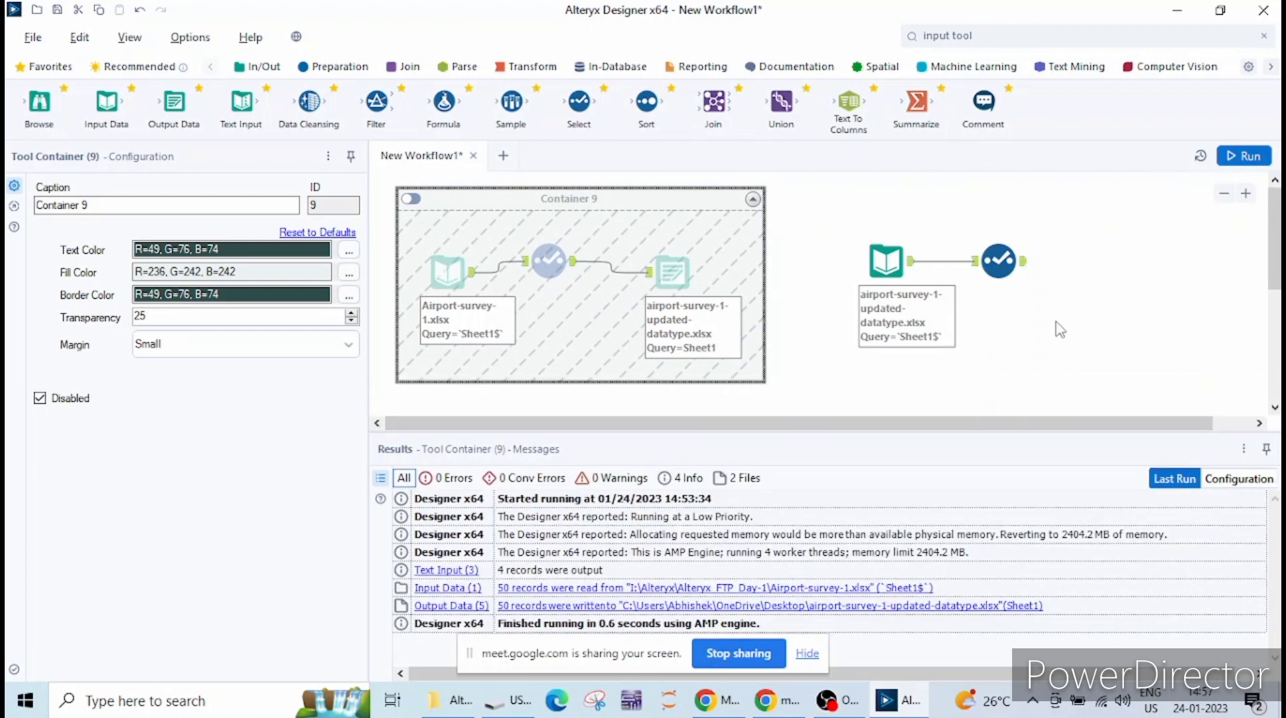
Run the workflow with the container disabled and inspect the output metadata of the second Select and Input Data tools.
left_click(1250, 161)
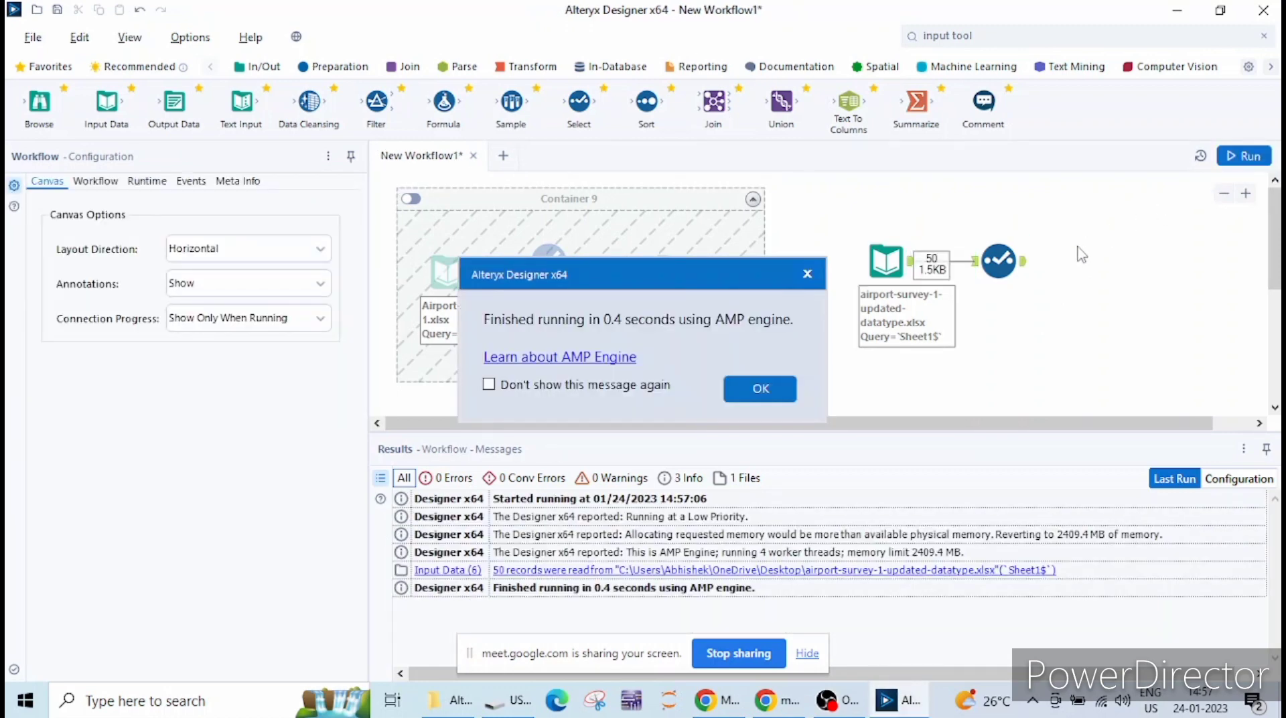
left_click(759, 388)
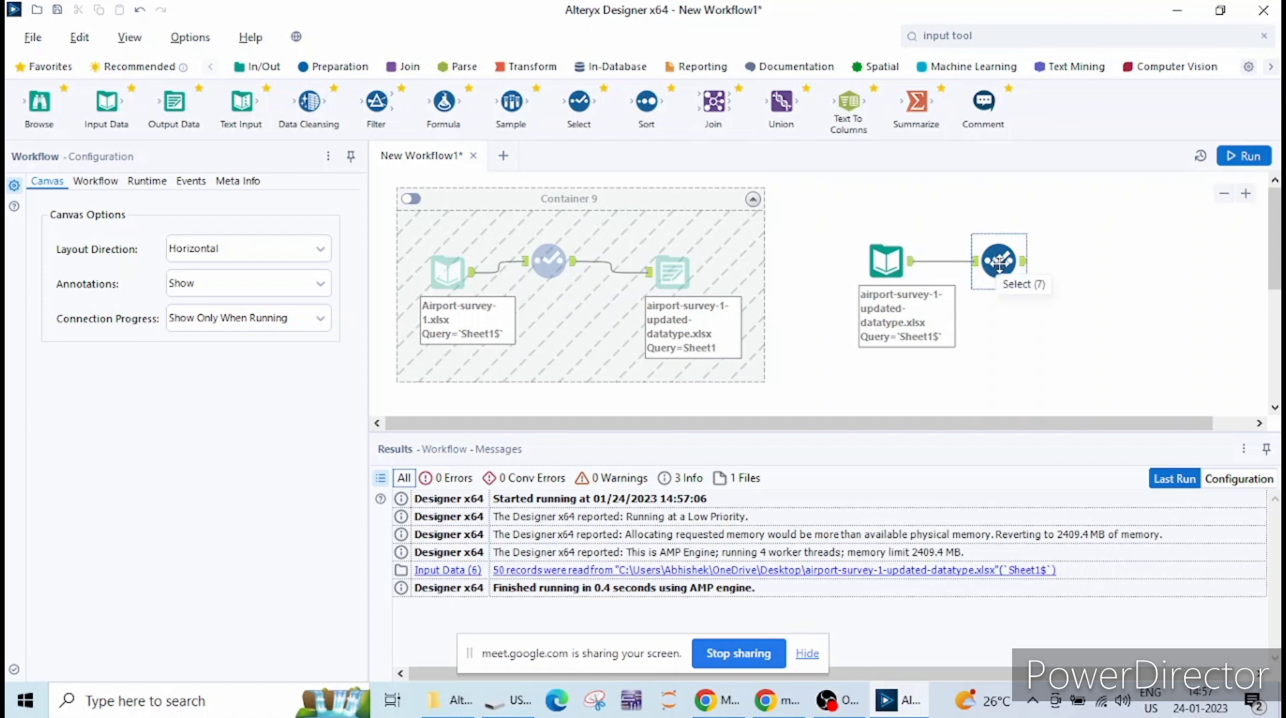
left_click(1016, 268)
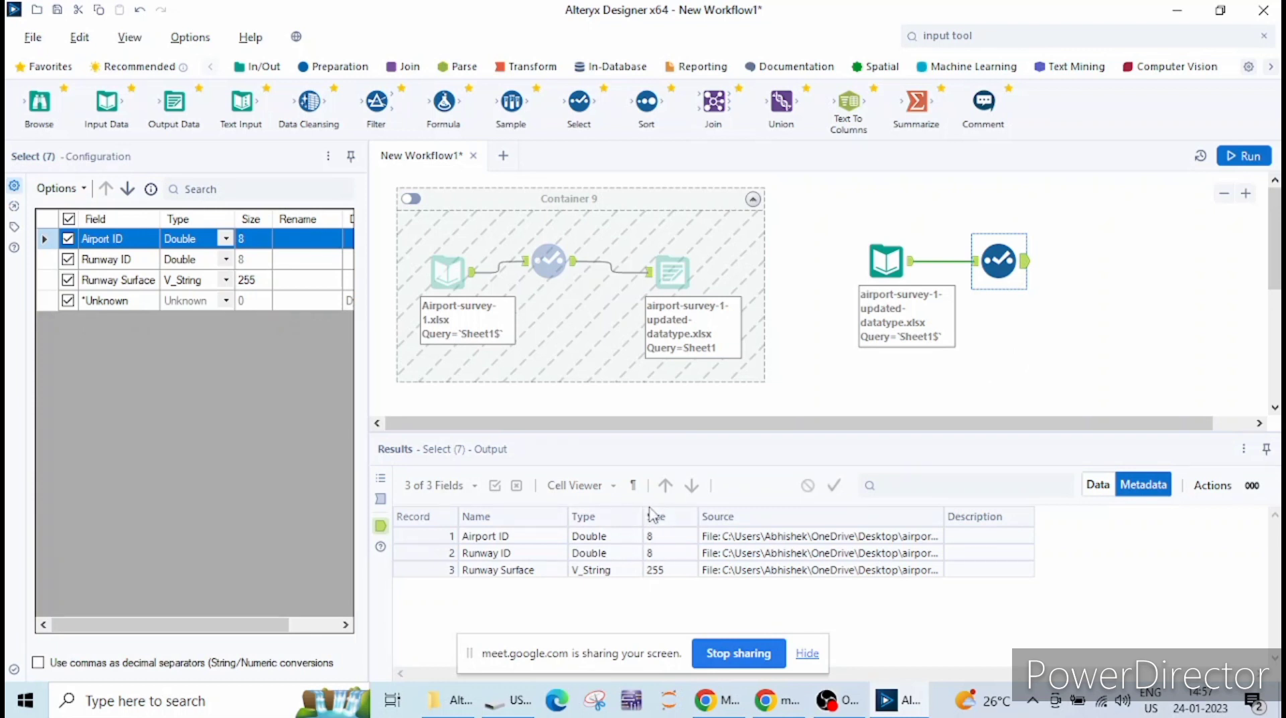
left_click(912, 268)
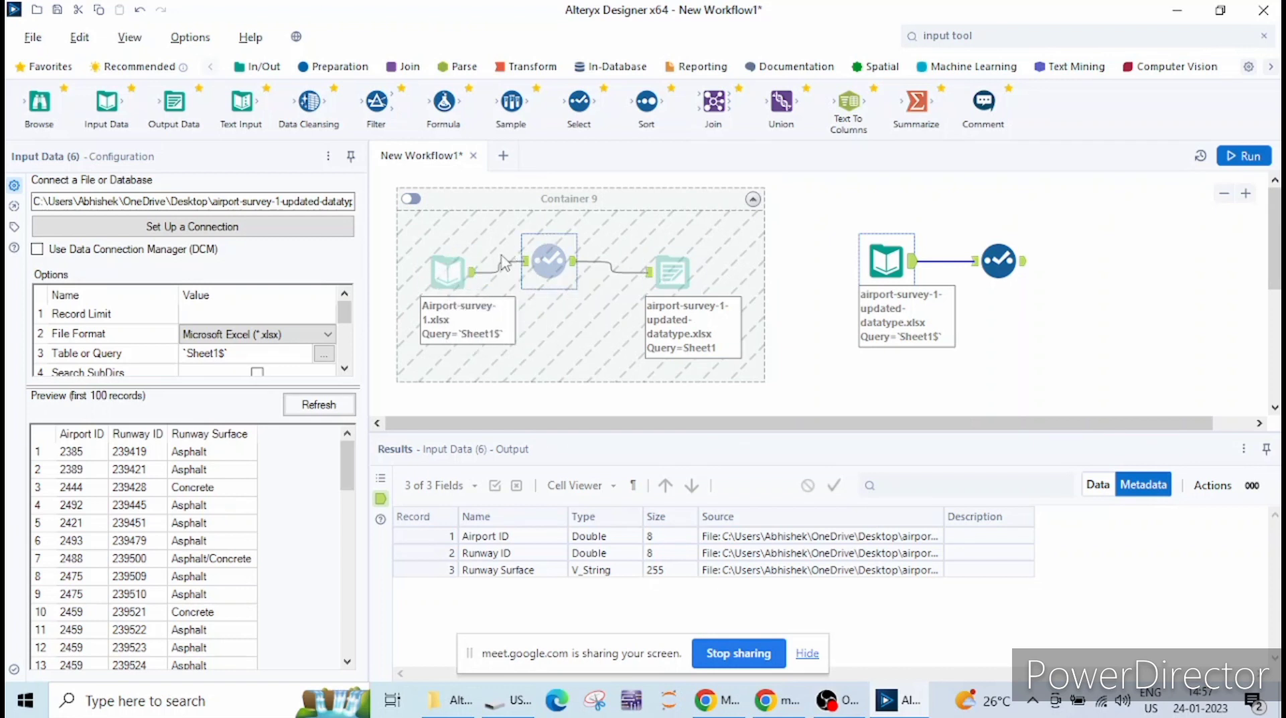
left_click(628, 298)
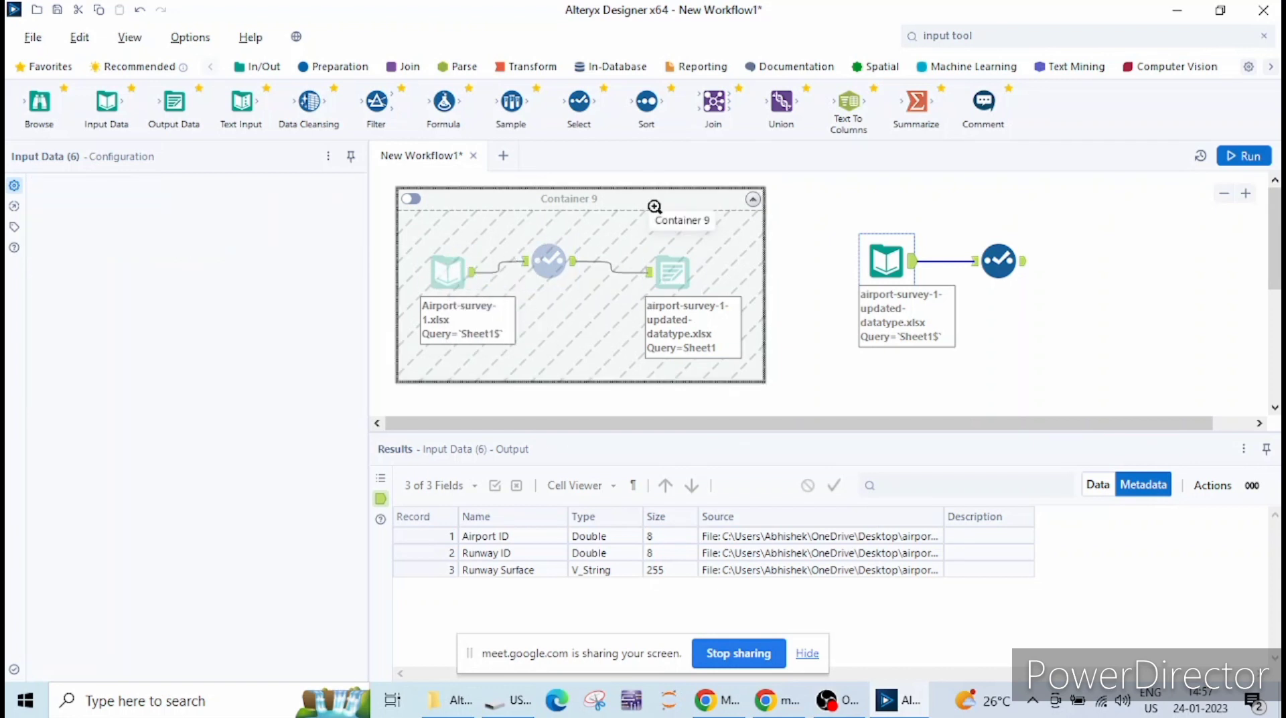
right_click(655, 207)
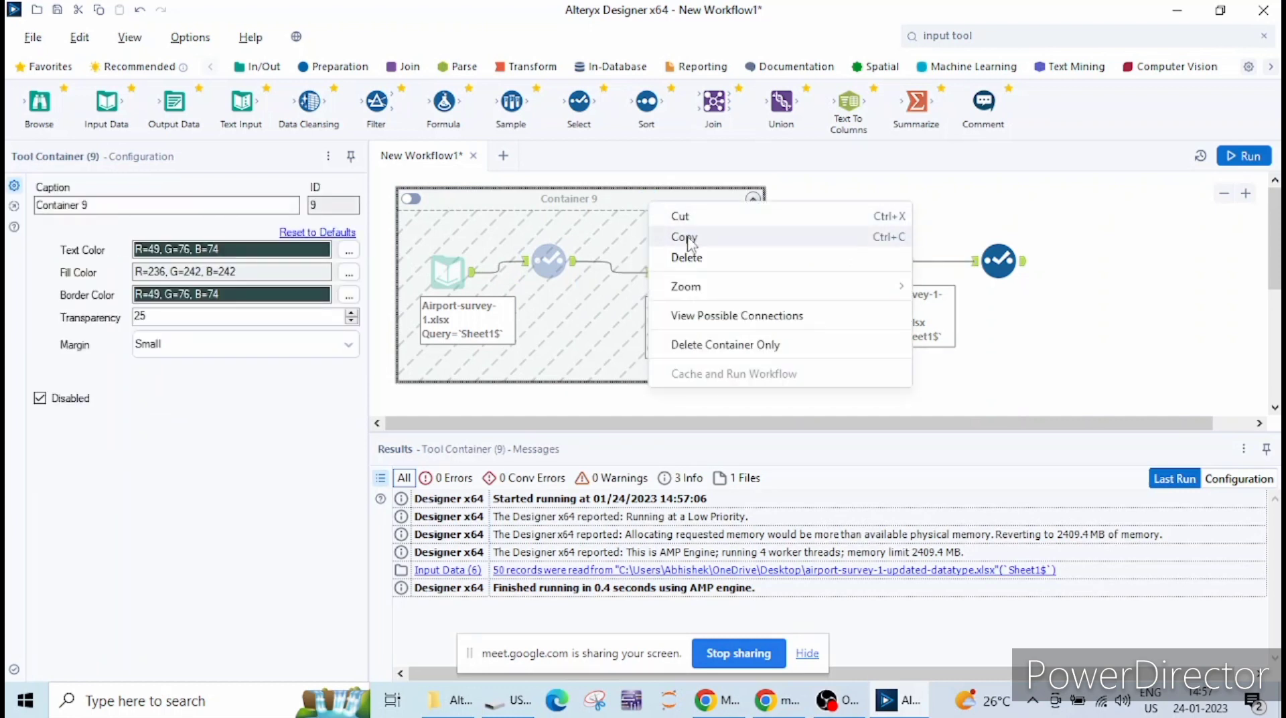
left_click(820, 177)
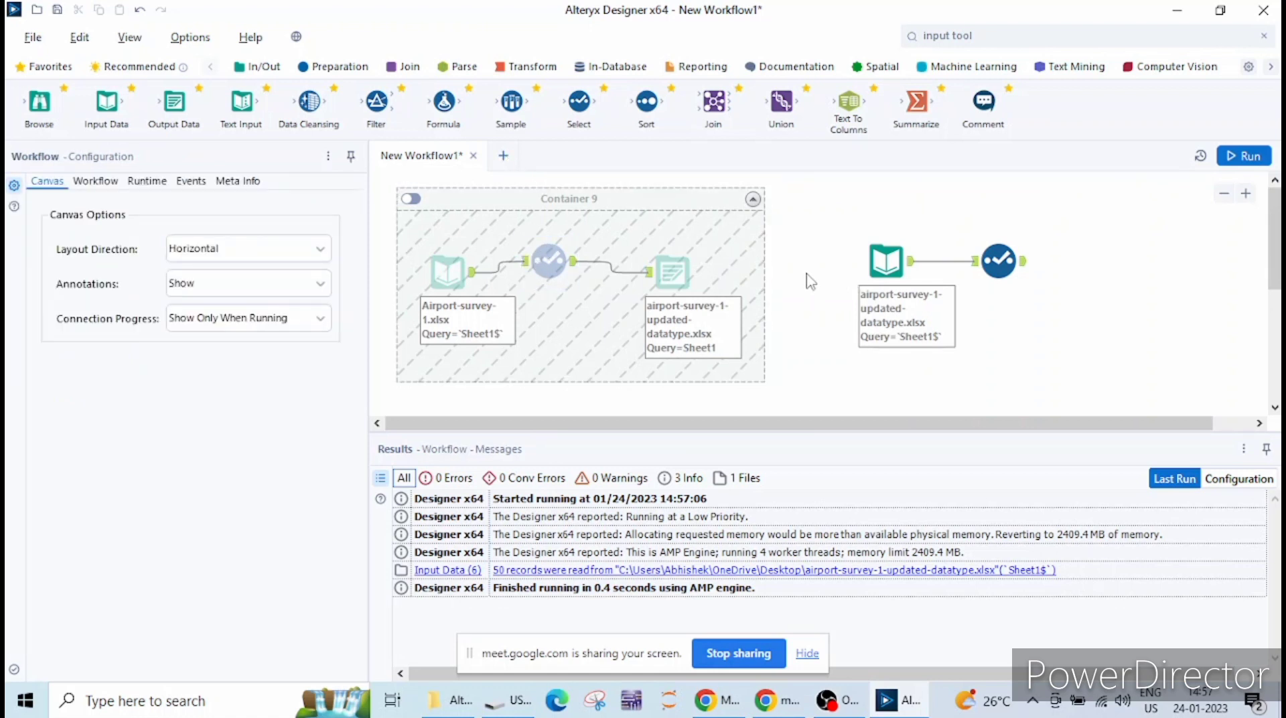
Enable Container 9 and select its caption text.
left_click(416, 202)
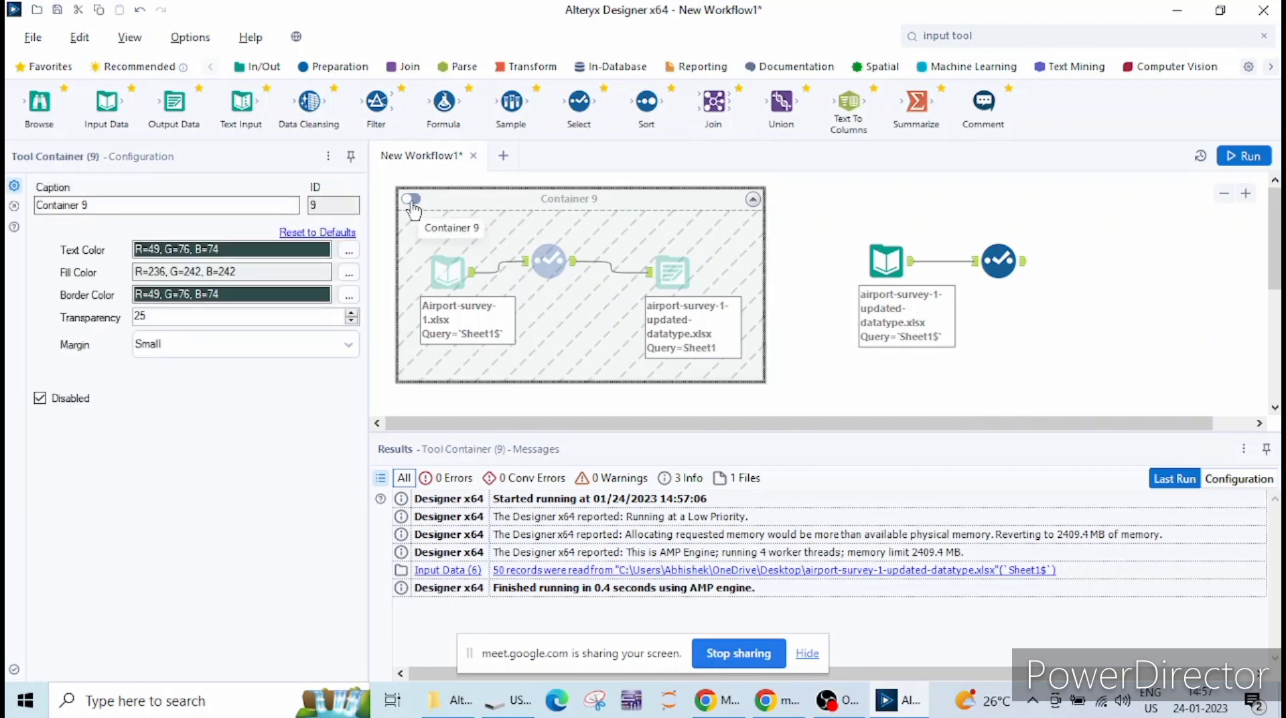
left_click(411, 201)
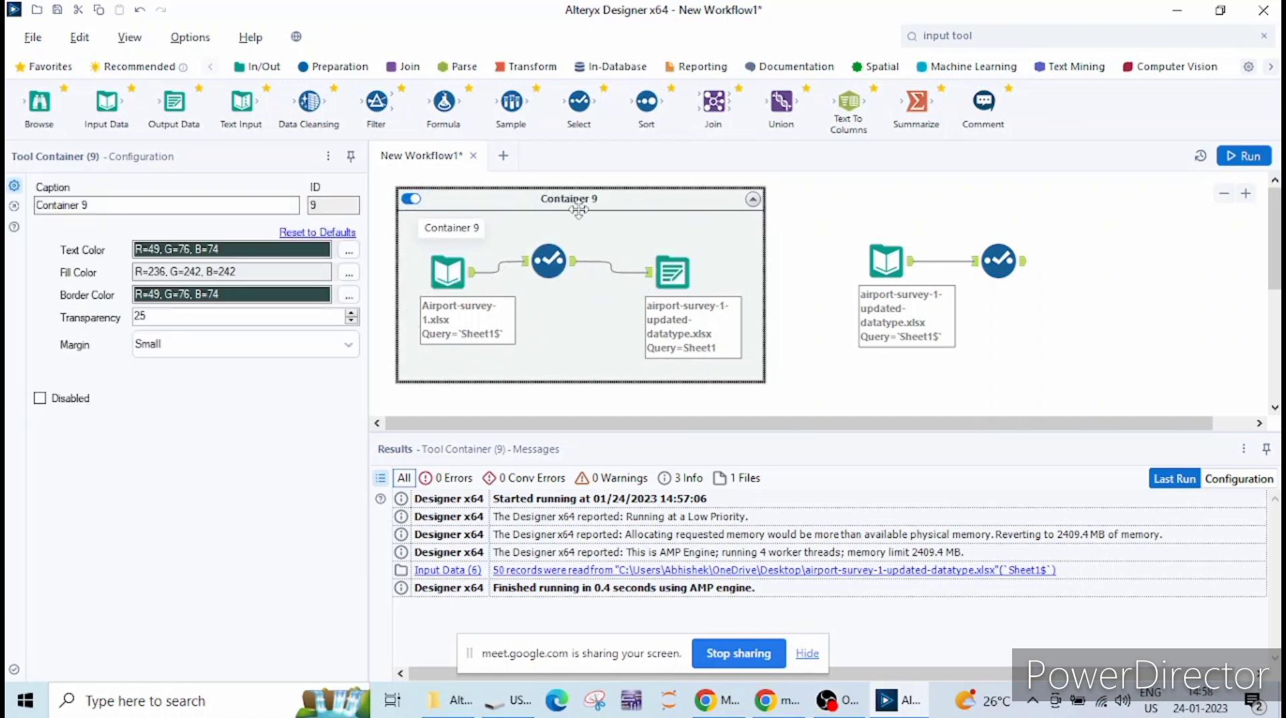
left_click_drag(93, 206, 25, 208)
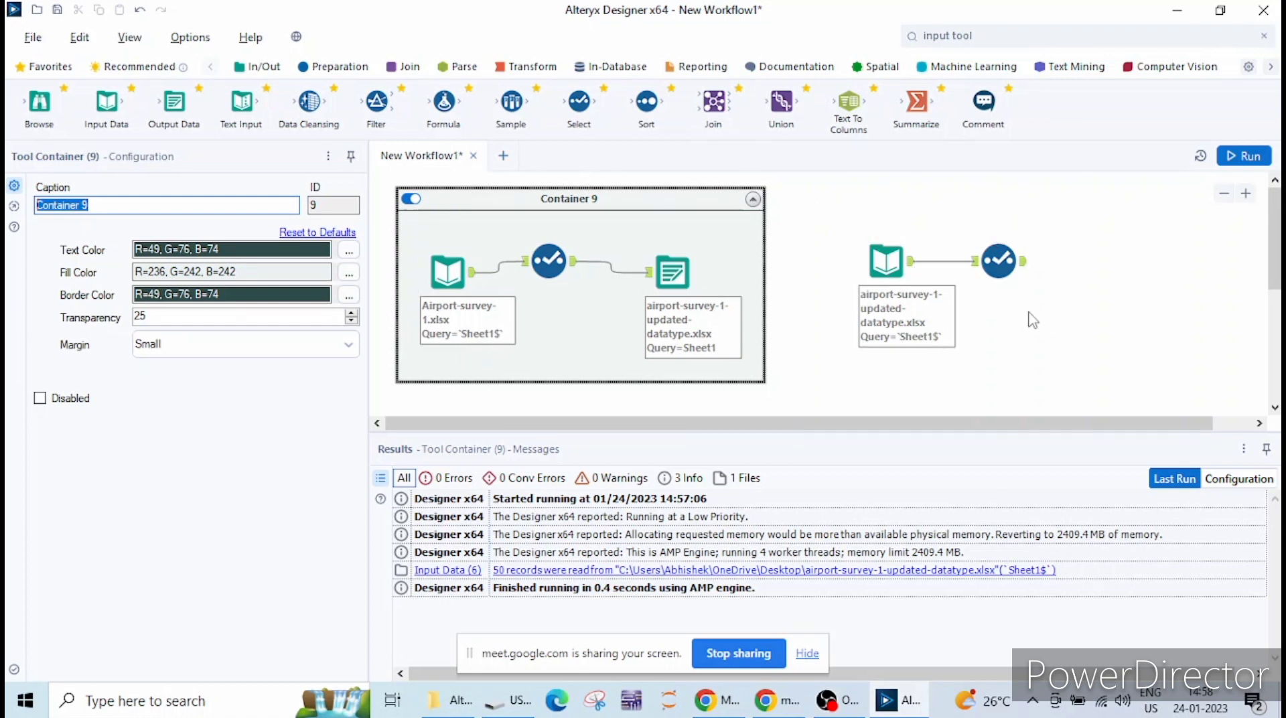
Shift the container toward the second Input Data tool, pull the Airport-survey-1 Input Data tool out of it, and disable the container.
left_click_drag(580, 199, 648, 198)
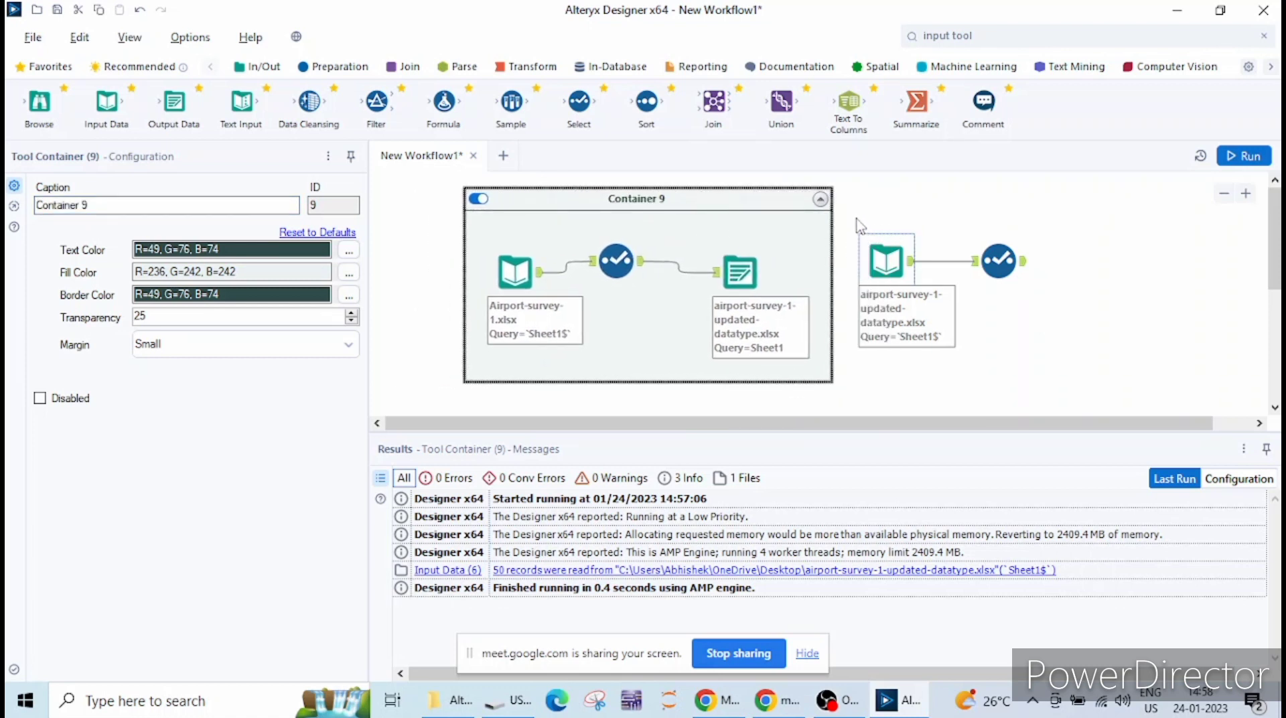
left_click_drag(515, 271, 410, 283)
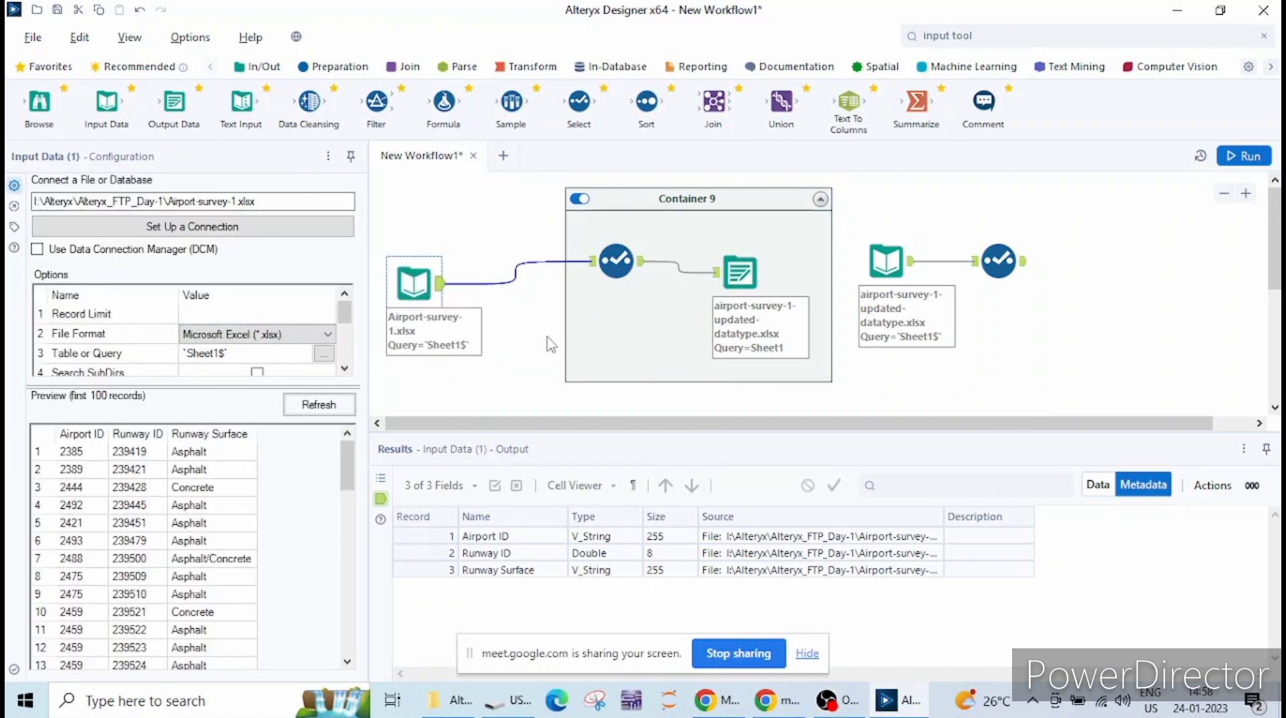
left_click(580, 199)
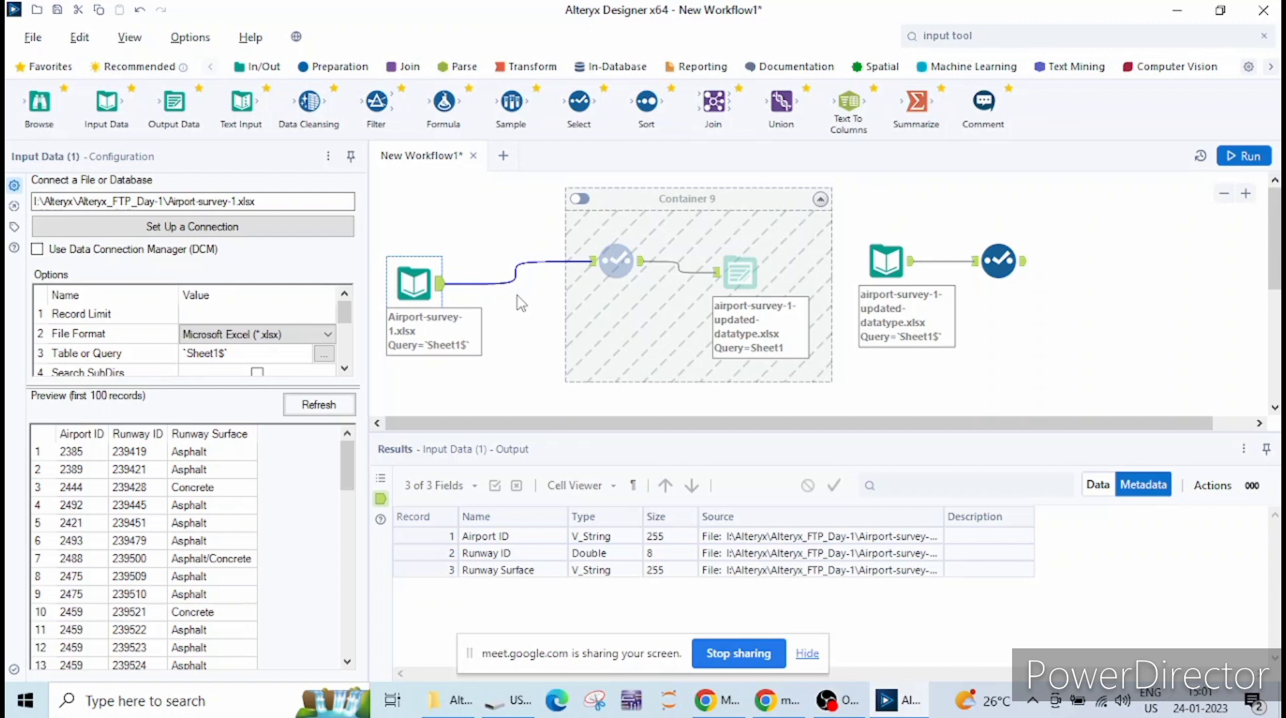
Examine the Type, Size, Rename and Description columns in the configuration of the disabled container's Select tool.
left_click(617, 261)
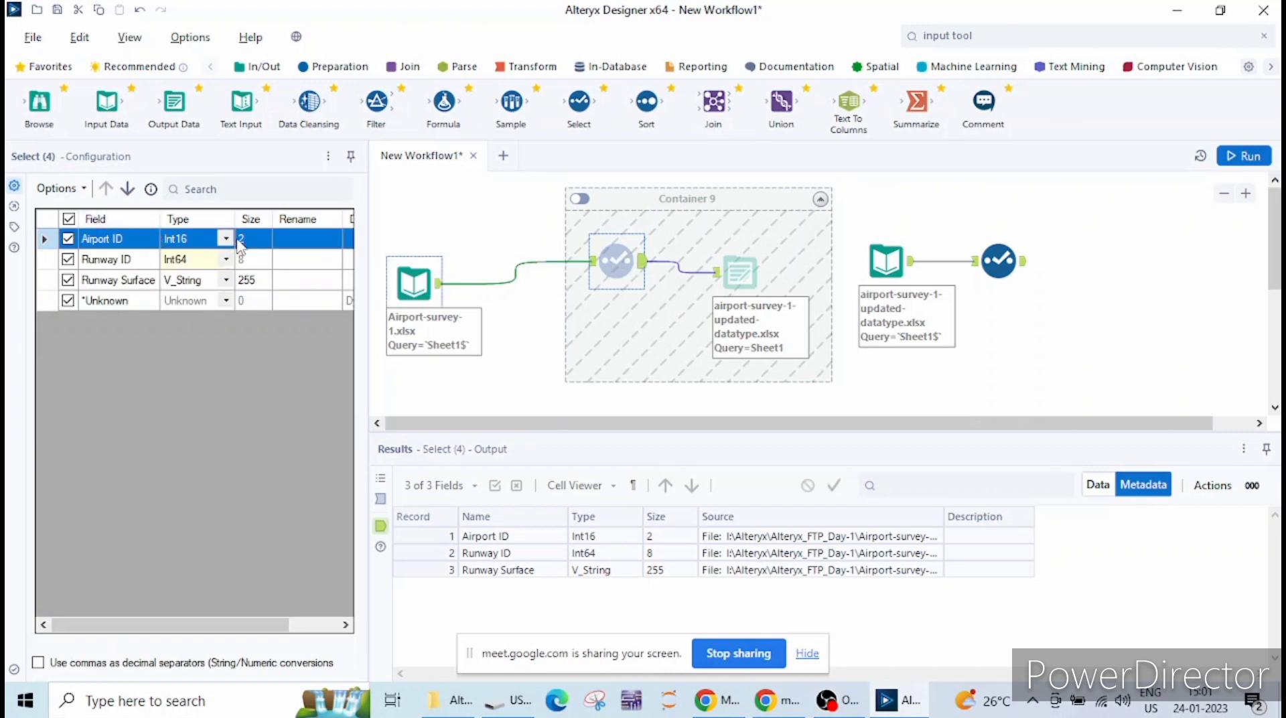
left_click(299, 236)
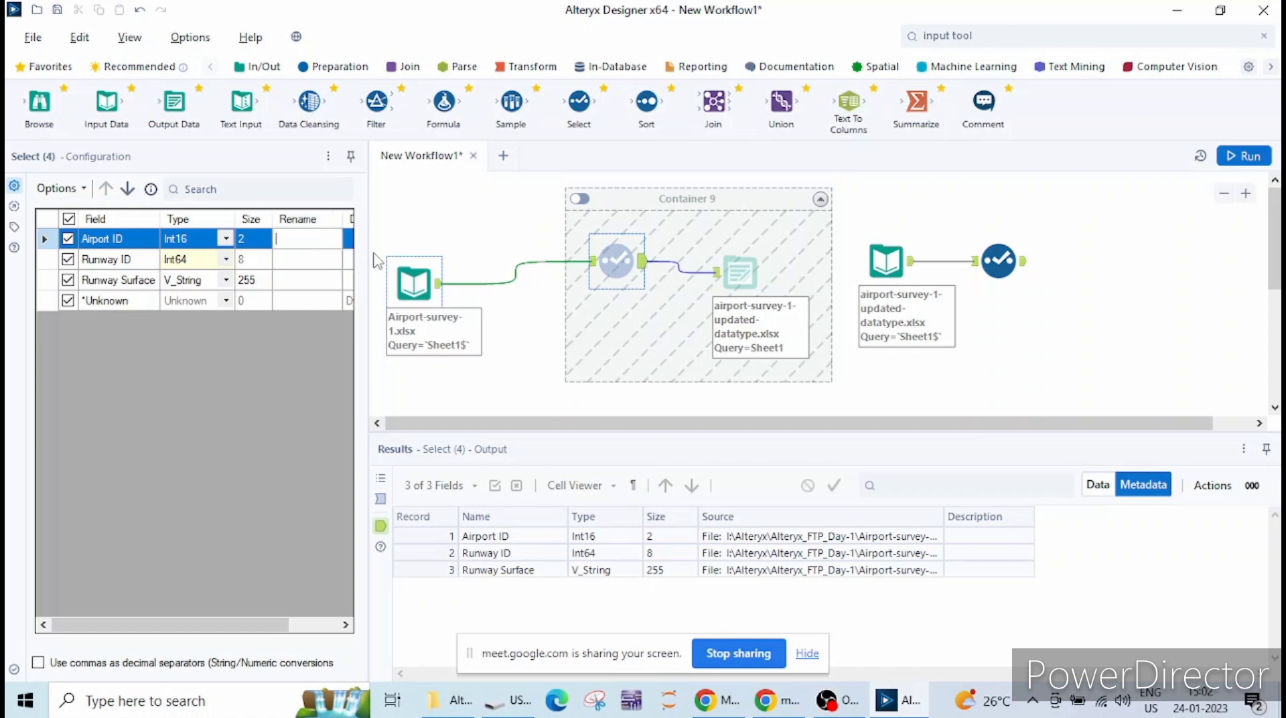
left_click_drag(368, 249, 494, 246)
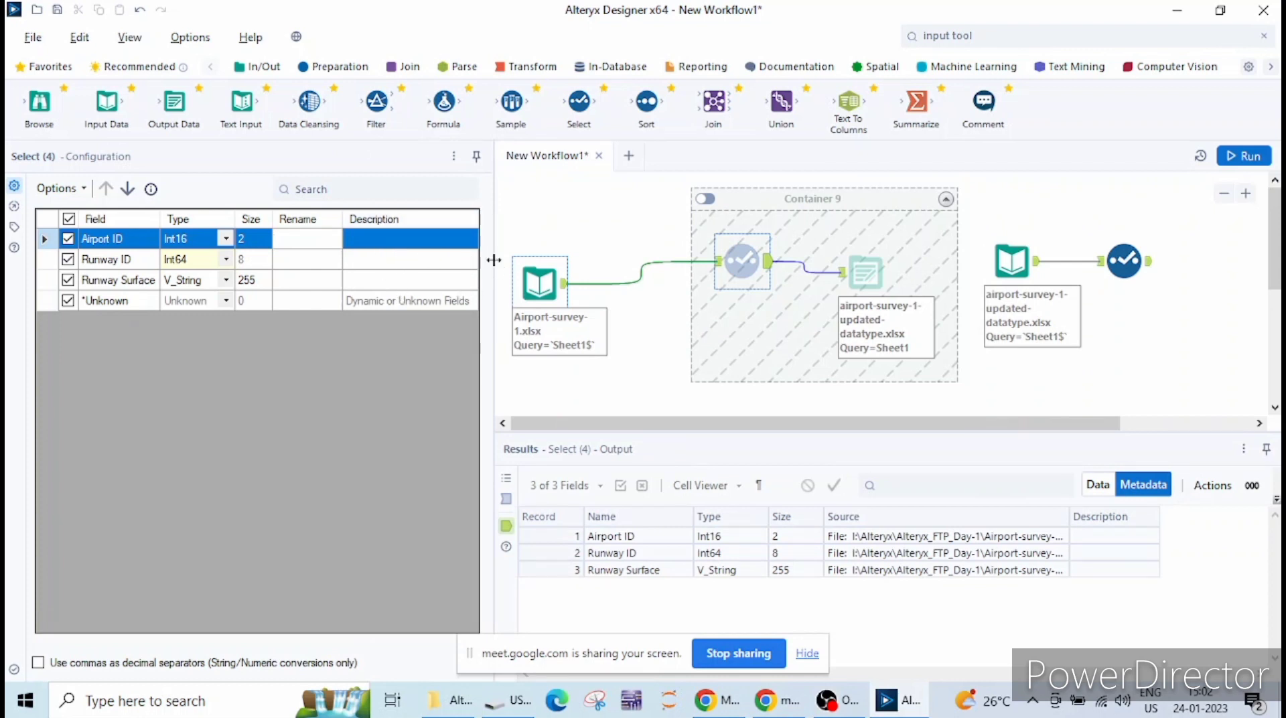
left_click_drag(493, 260, 373, 262)
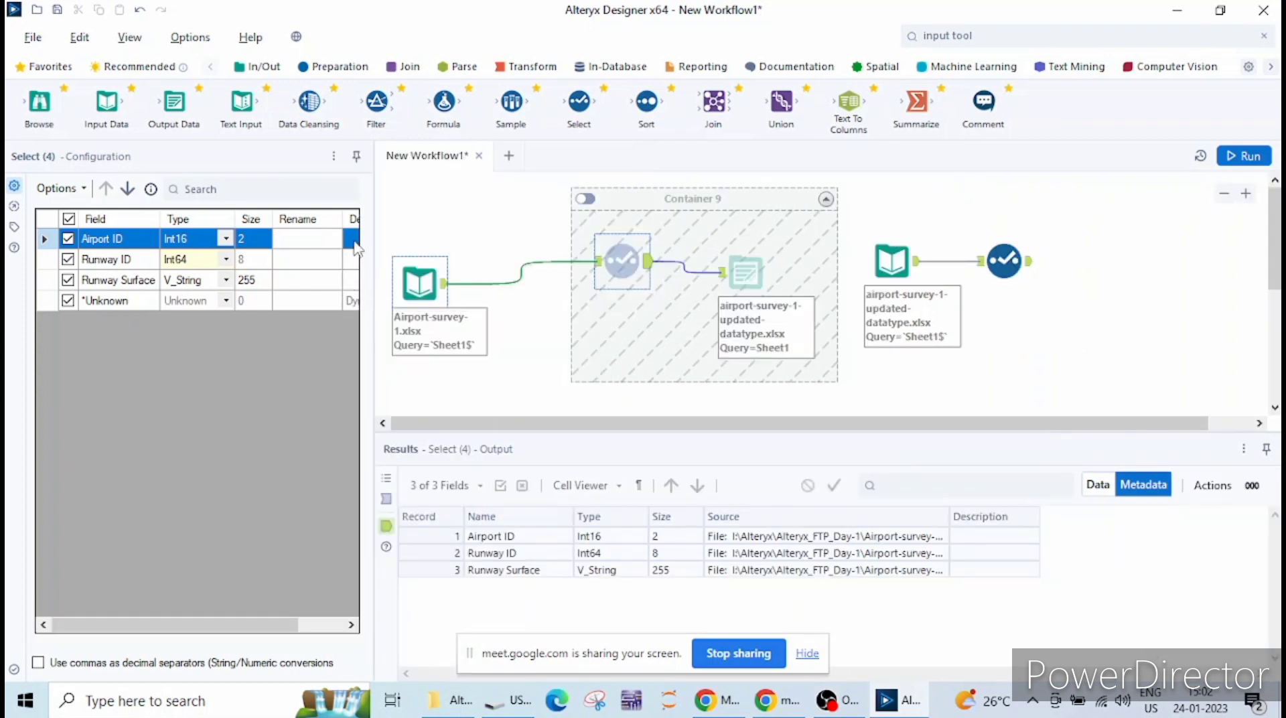
left_click(354, 240)
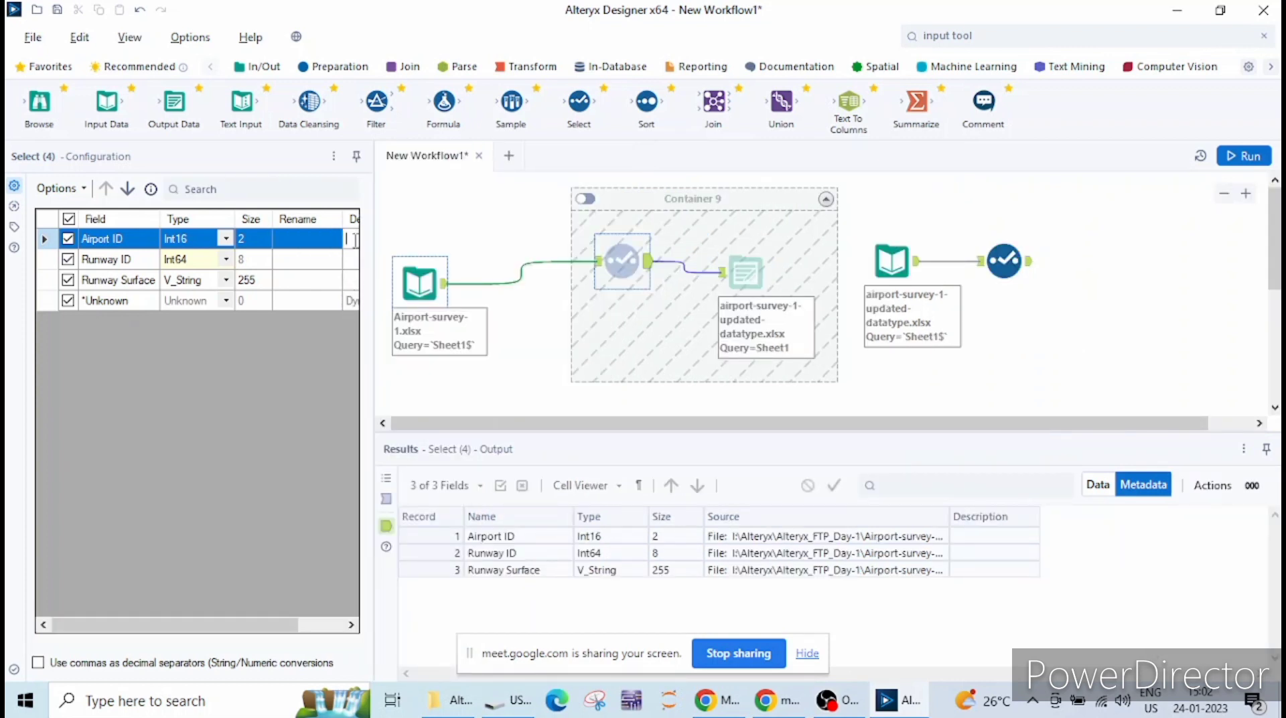
left_click(317, 243)
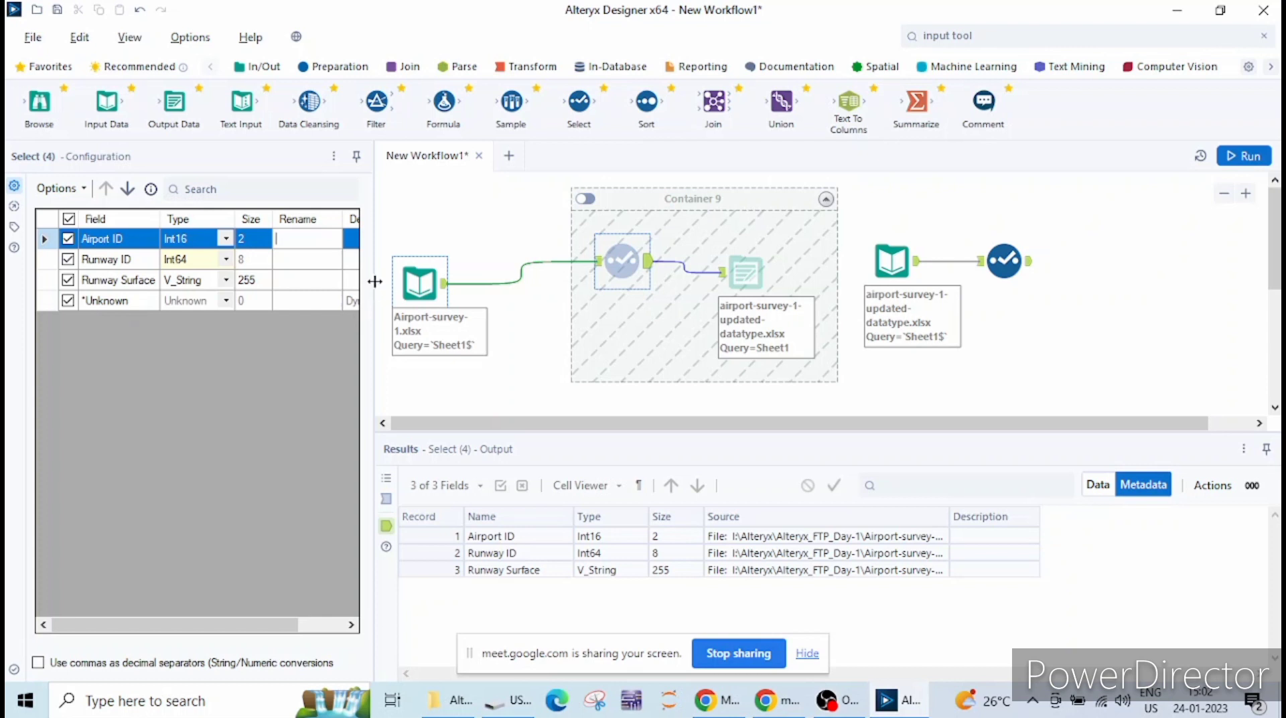
Narrow the configuration pane and switch the Select tool's results from metadata to data.
left_click_drag(374, 287, 279, 288)
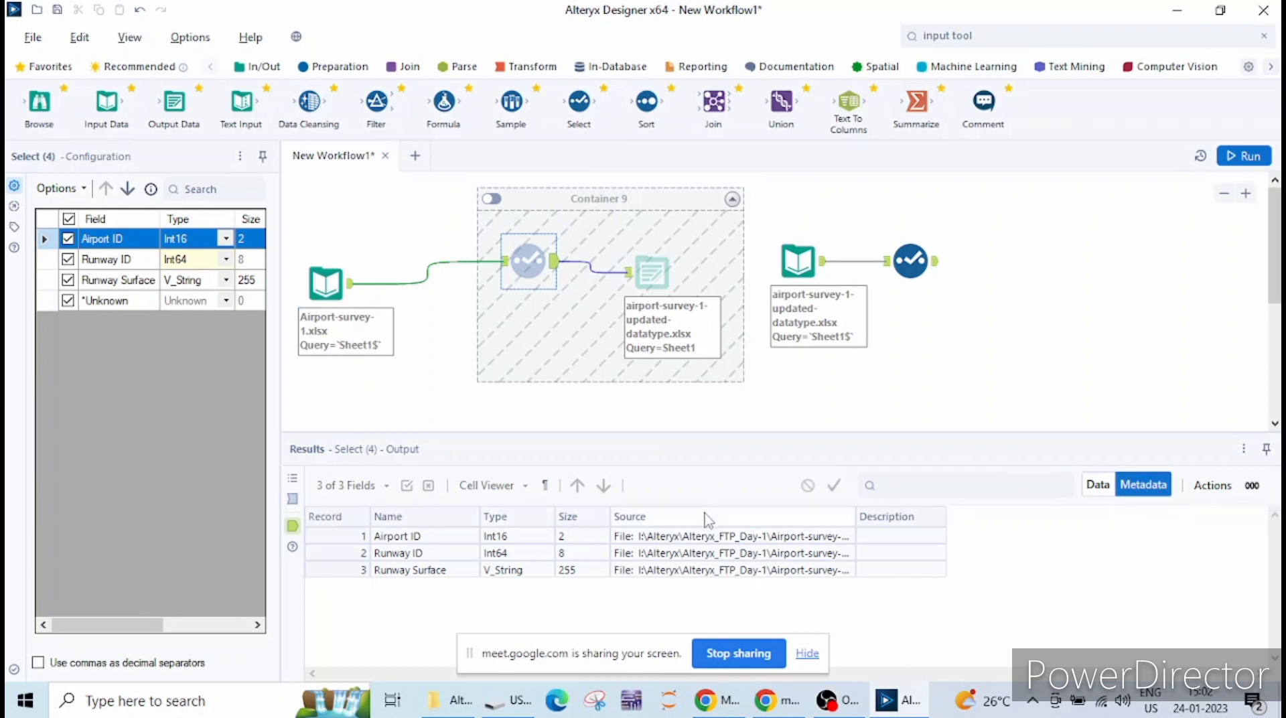
left_click(1098, 485)
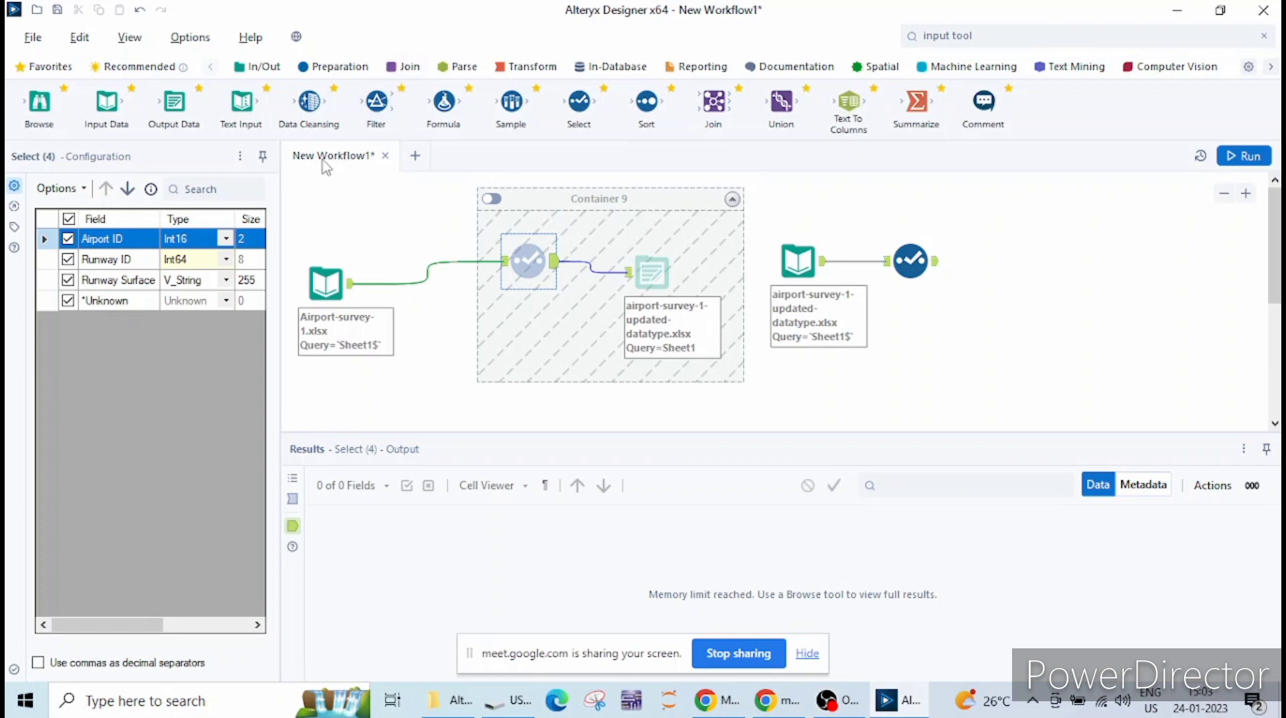
Review the workflow's save options and the Designer x64 Workflows (*.yxmd) file type, closing the save dialog without saving.
left_click(33, 39)
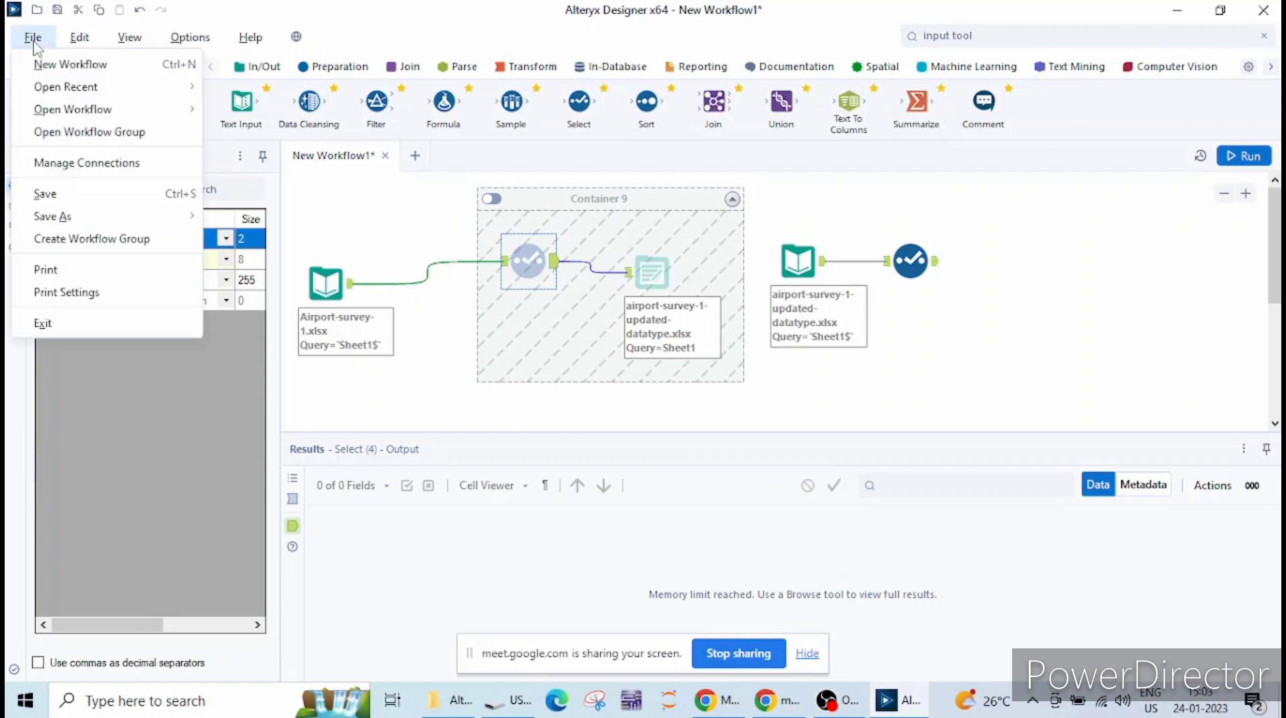
mouse_move(63, 217)
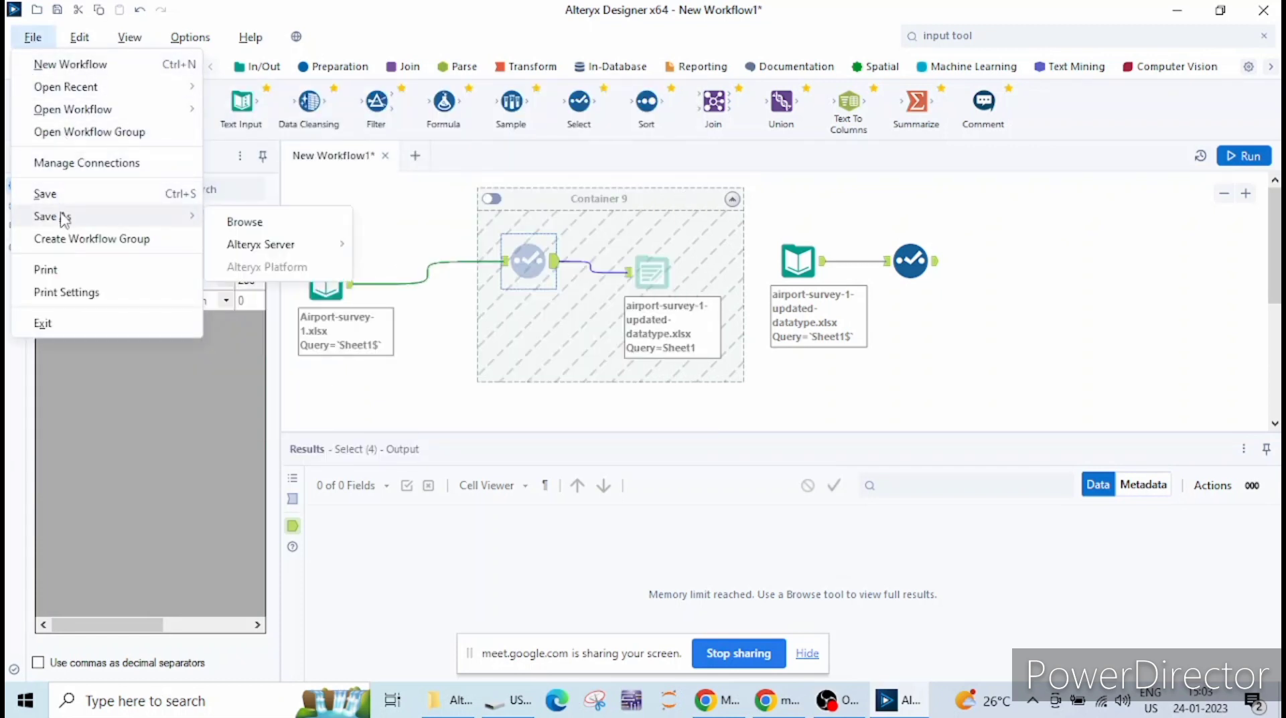
left_click(50, 194)
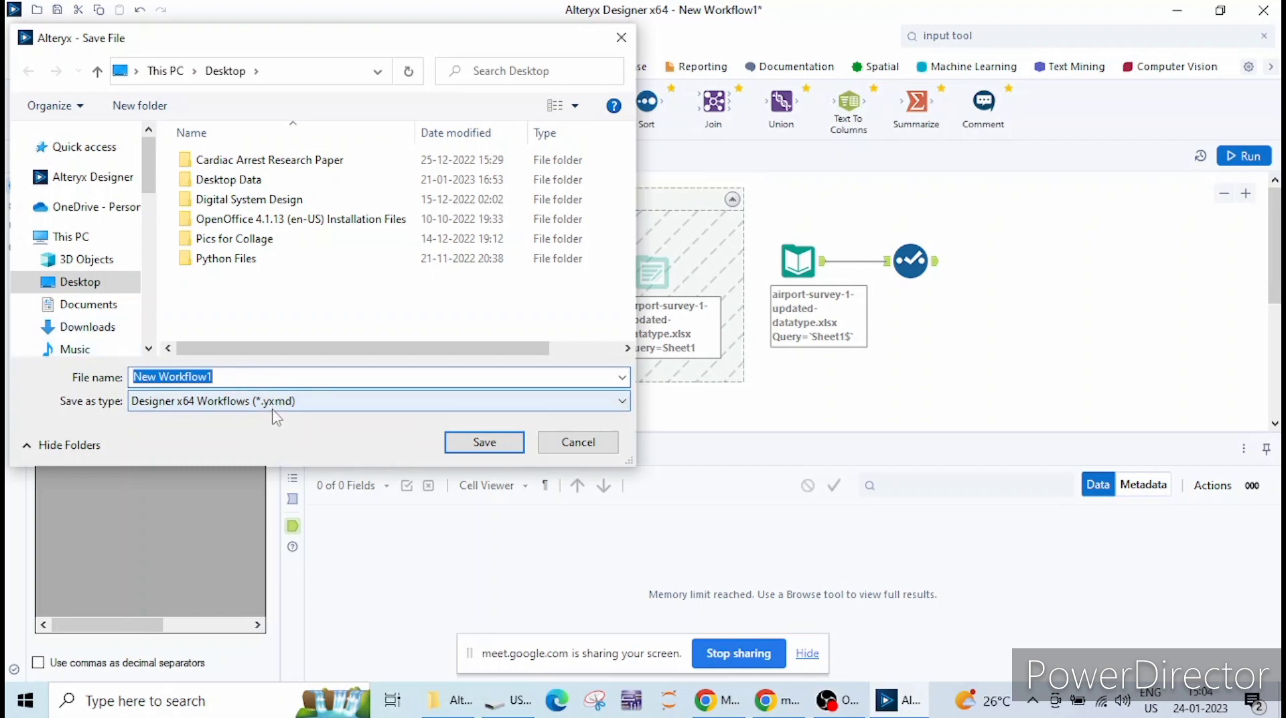
left_click(622, 37)
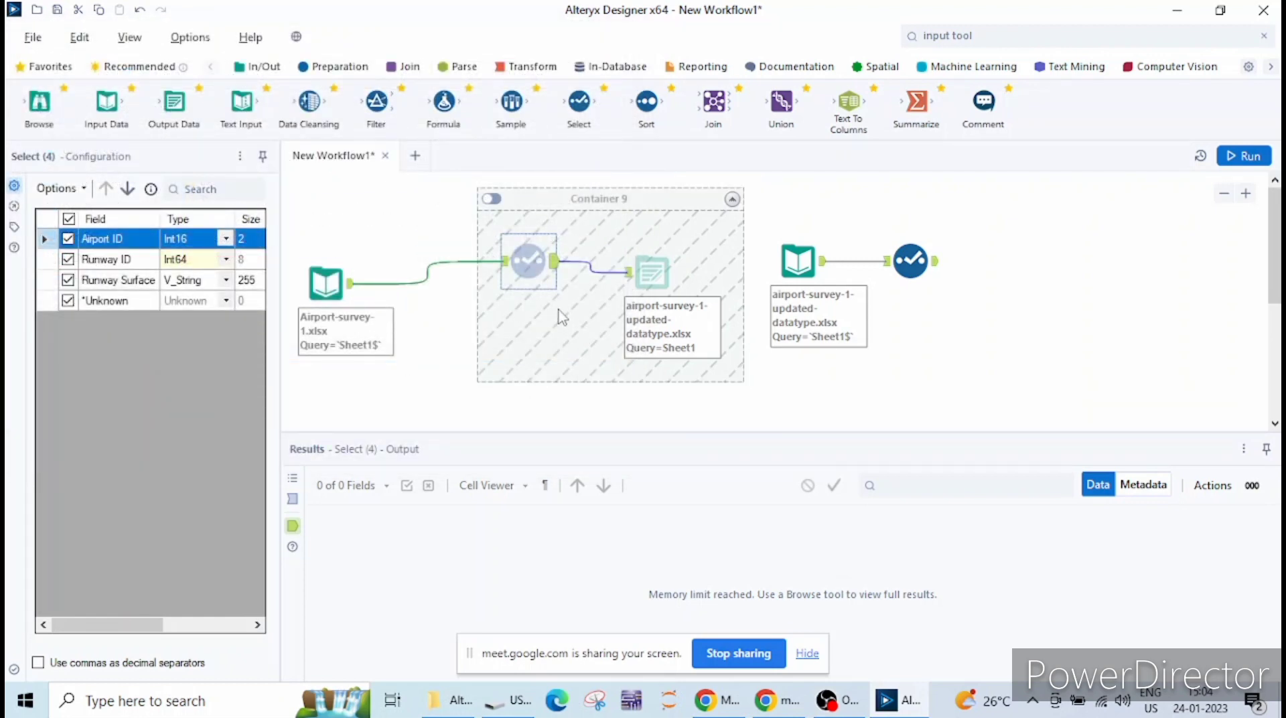
Create a new blank workflow.
left_click(419, 161)
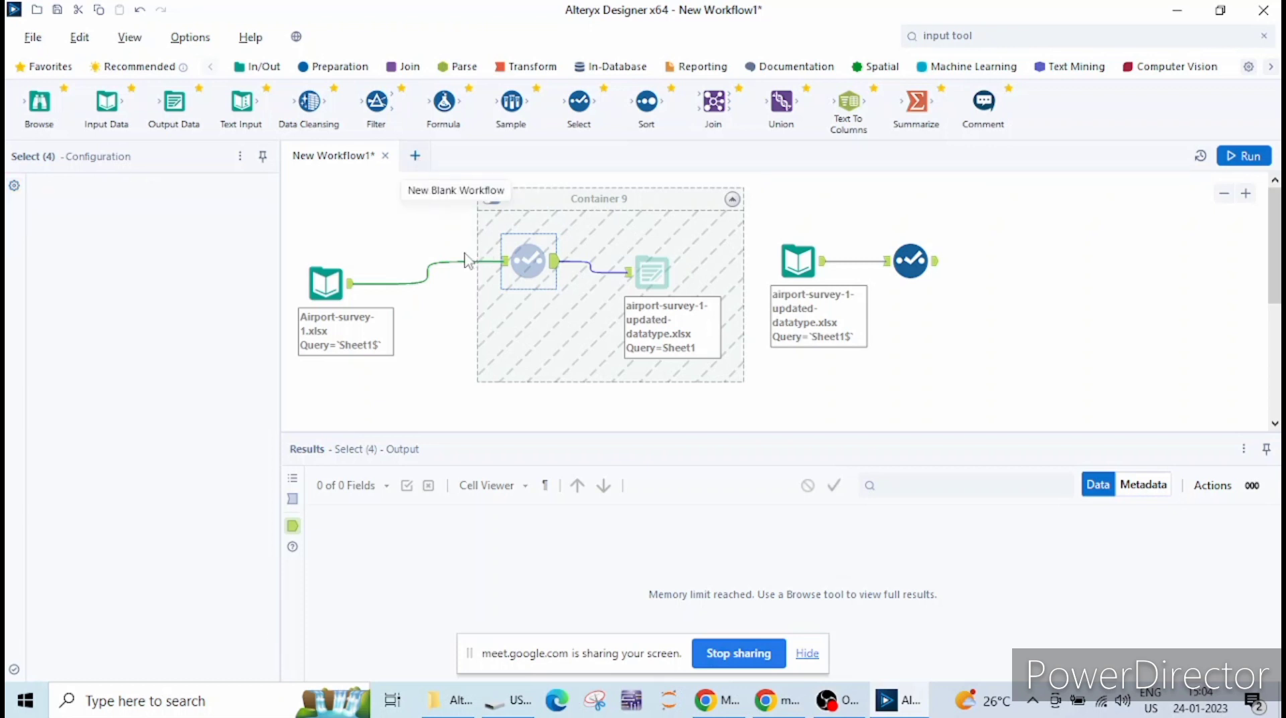